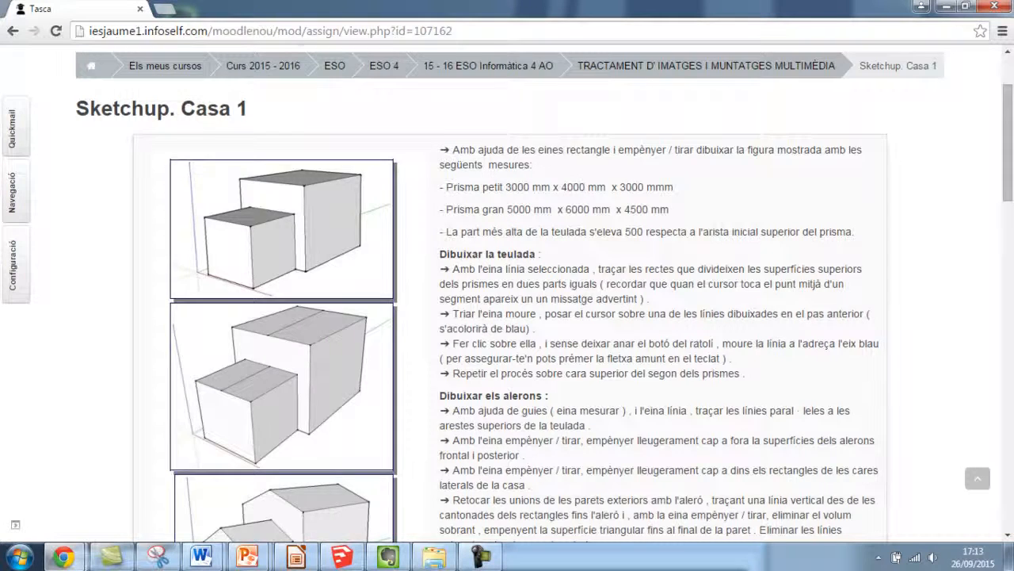
Step: Review the "Sketchup. Casa 1" assignment instructions and reference pictures for the prism measurements, roof, eaves, openings and canopy
scroll(507, 293, down, 4)
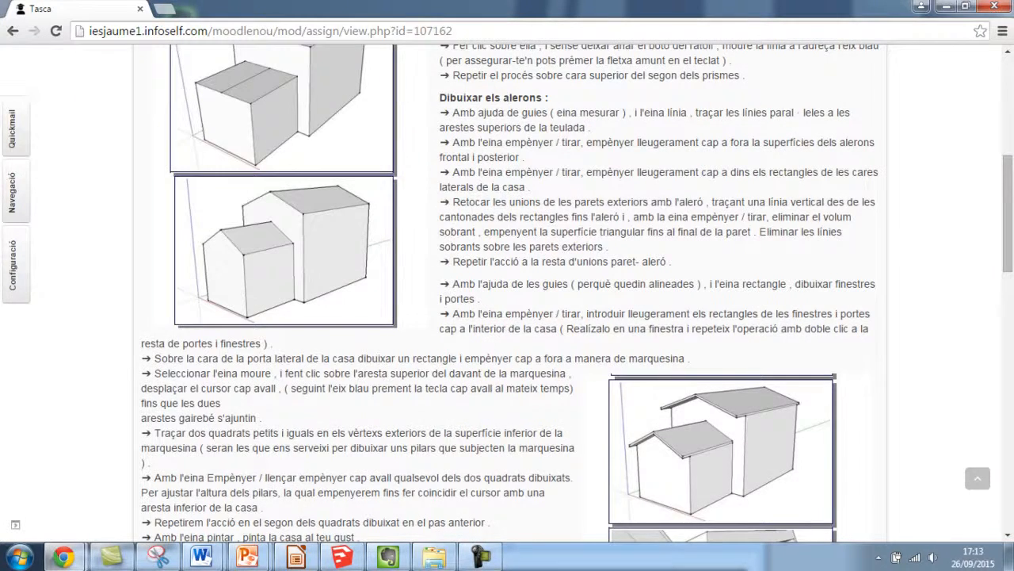
scroll(507, 293, up, 2)
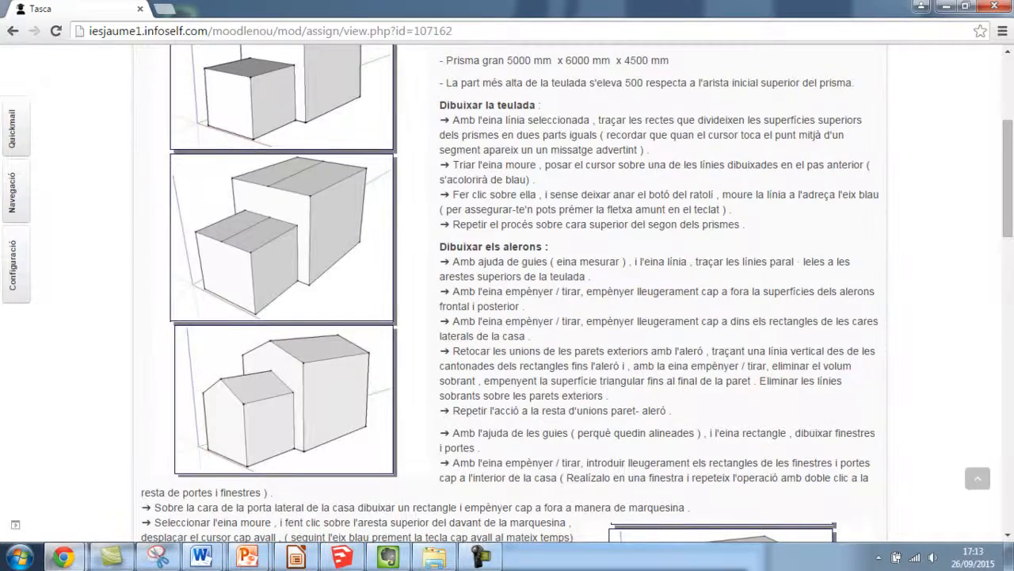
scroll(507, 293, up, 3)
scroll(507, 293, down, 5)
scroll(507, 294, down, 6)
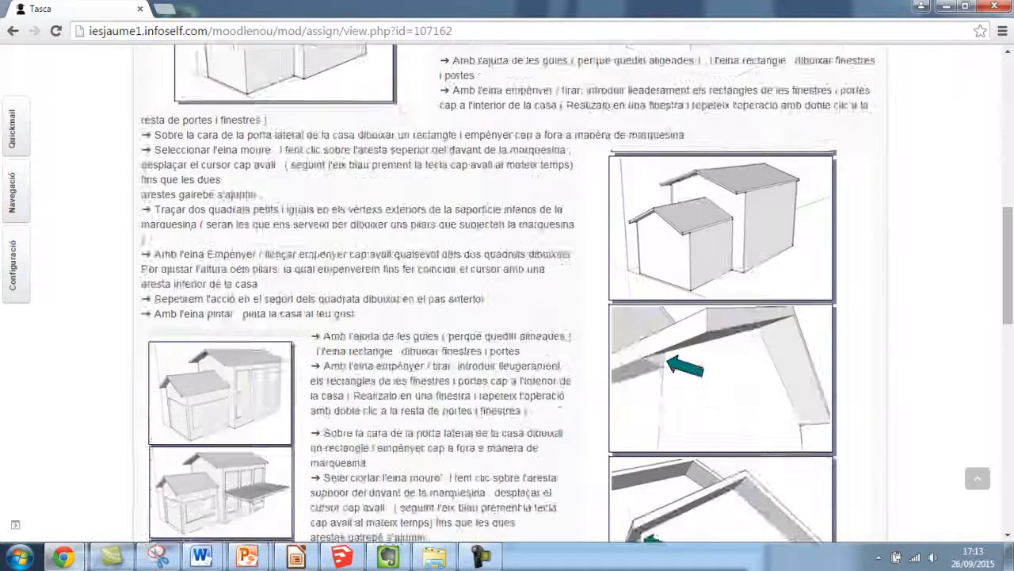
scroll(507, 293, down, 2)
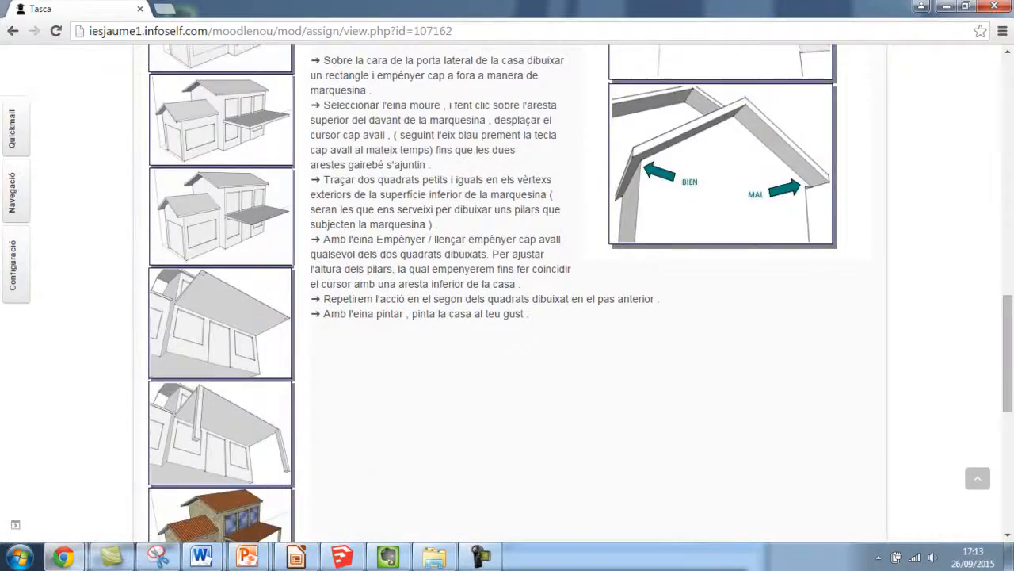
scroll(507, 294, down, 3)
scroll(507, 293, down, 1)
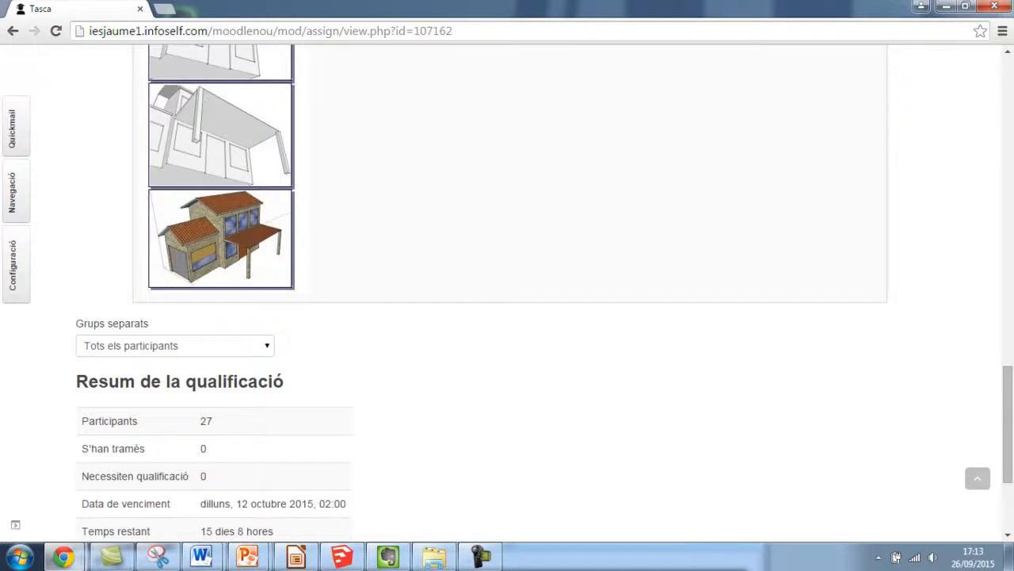
scroll(507, 294, up, 7)
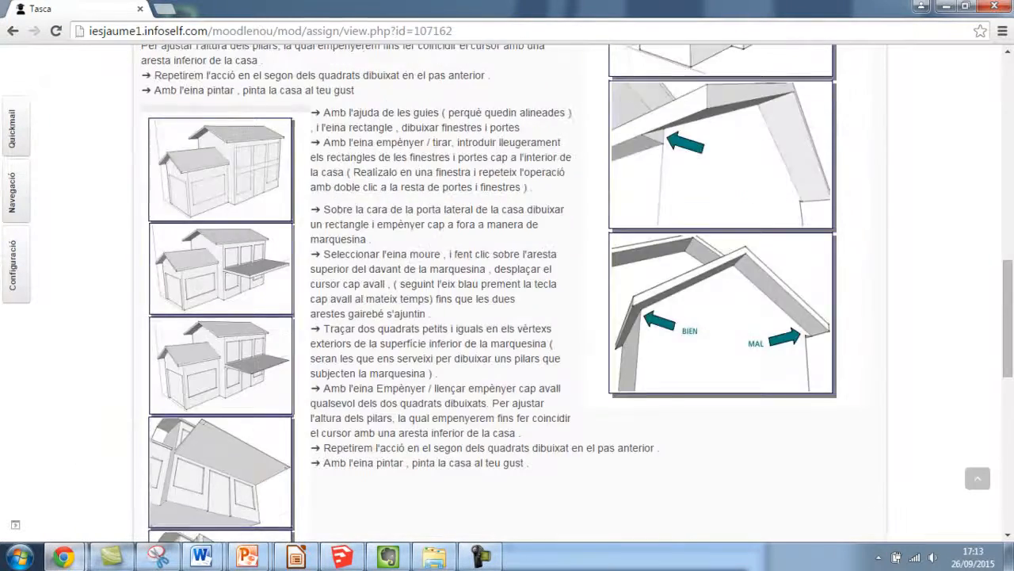
scroll(507, 293, up, 5)
scroll(507, 293, down, 6)
scroll(507, 293, down, 3)
Step: Switch to SketchUp and delete the default human figure from the empty model
click(343, 556)
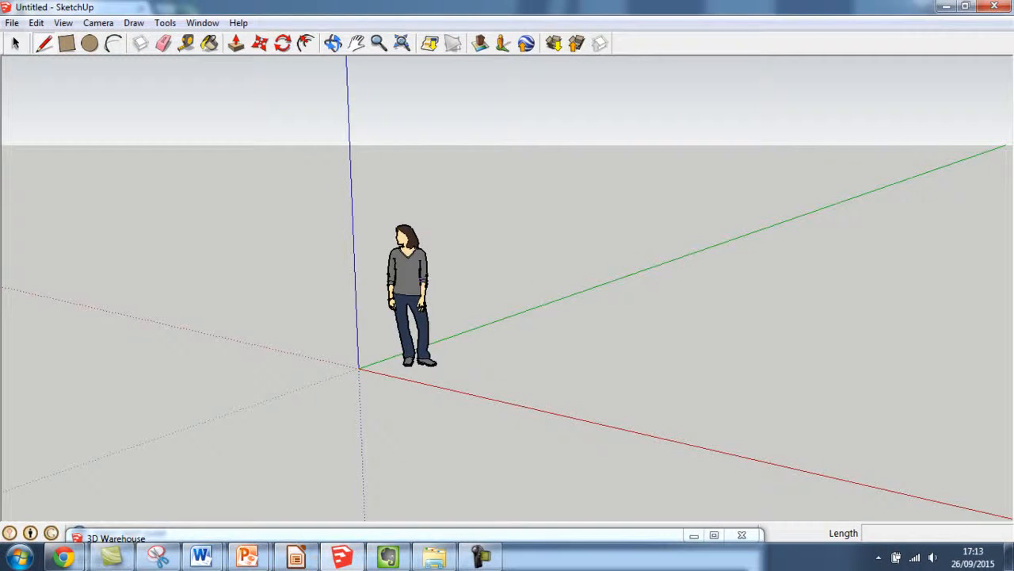
click(14, 42)
click(424, 238)
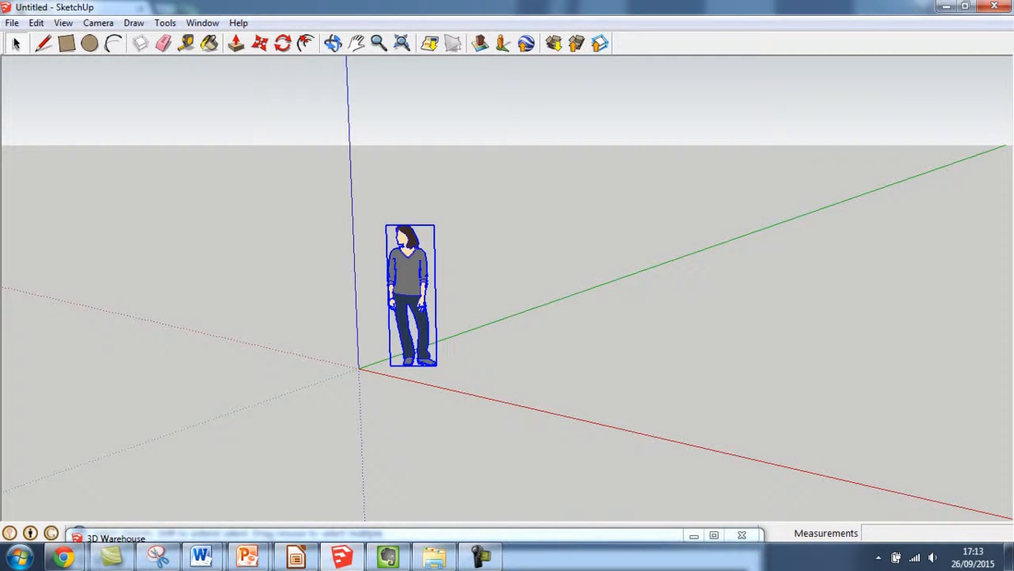
key(Delete)
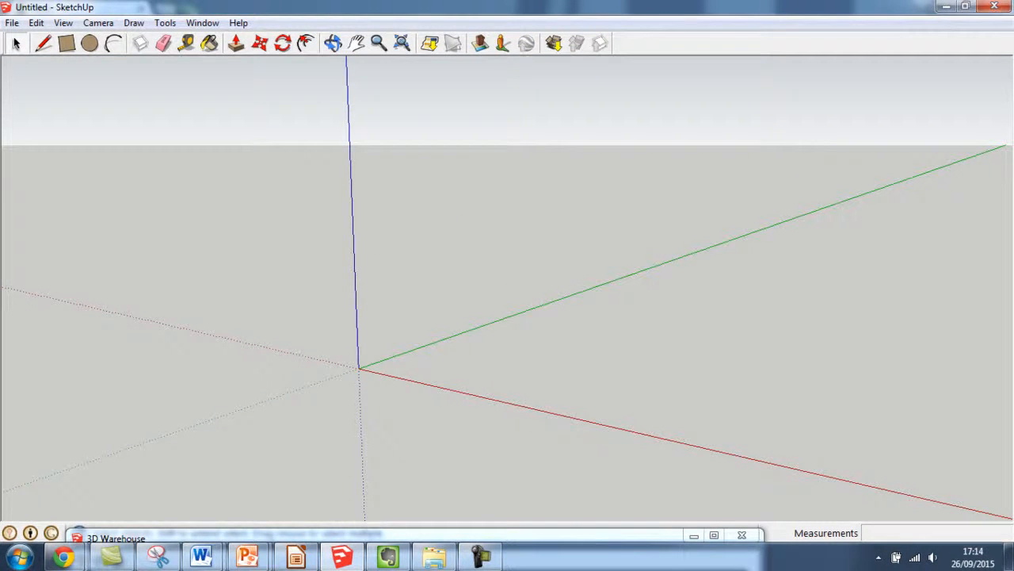
Step: Place a guide point on the red axis 1000 mm from the origin with the Tape Measure tool
key(l)
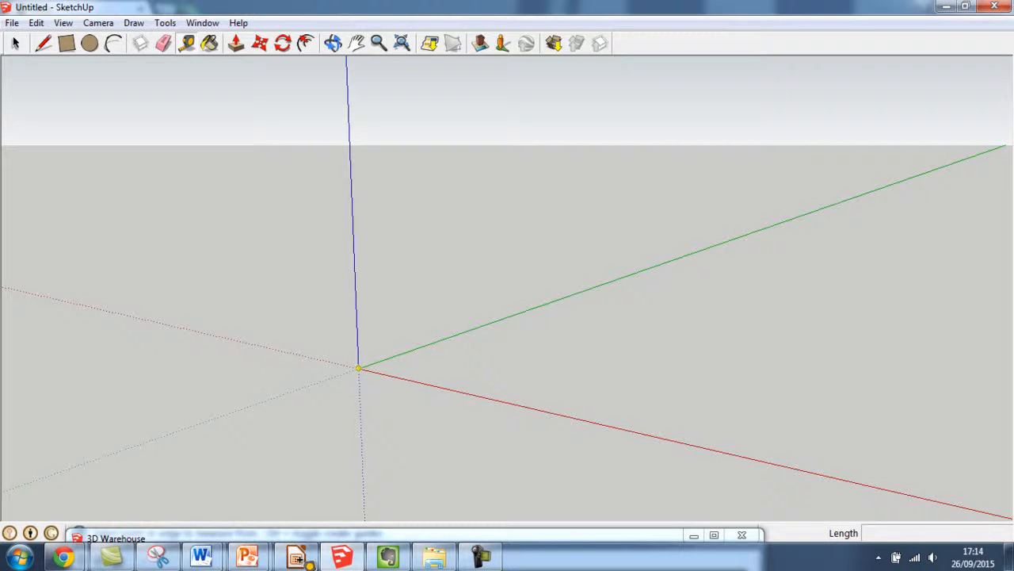
click(359, 367)
text(1000)
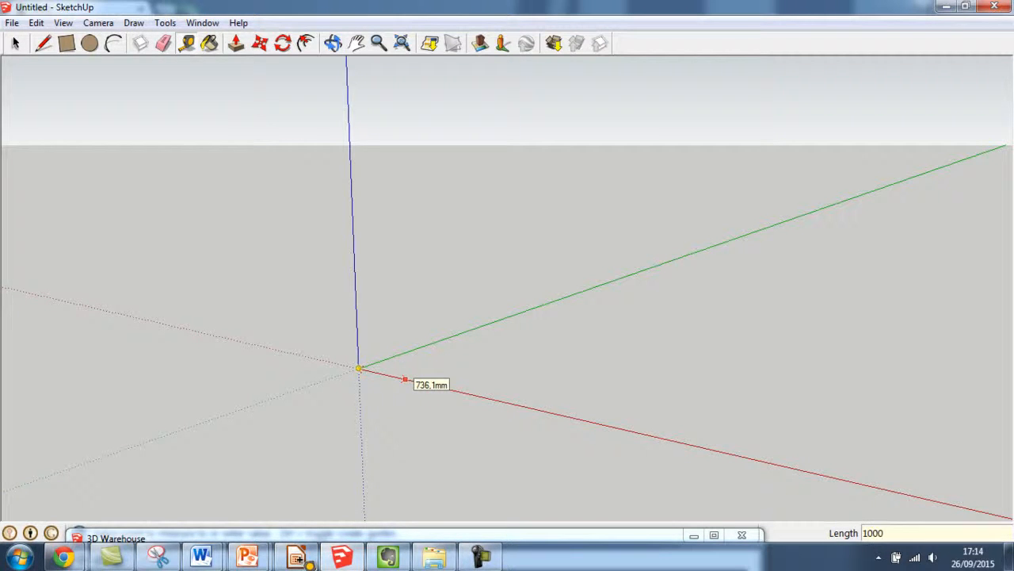
key(Return)
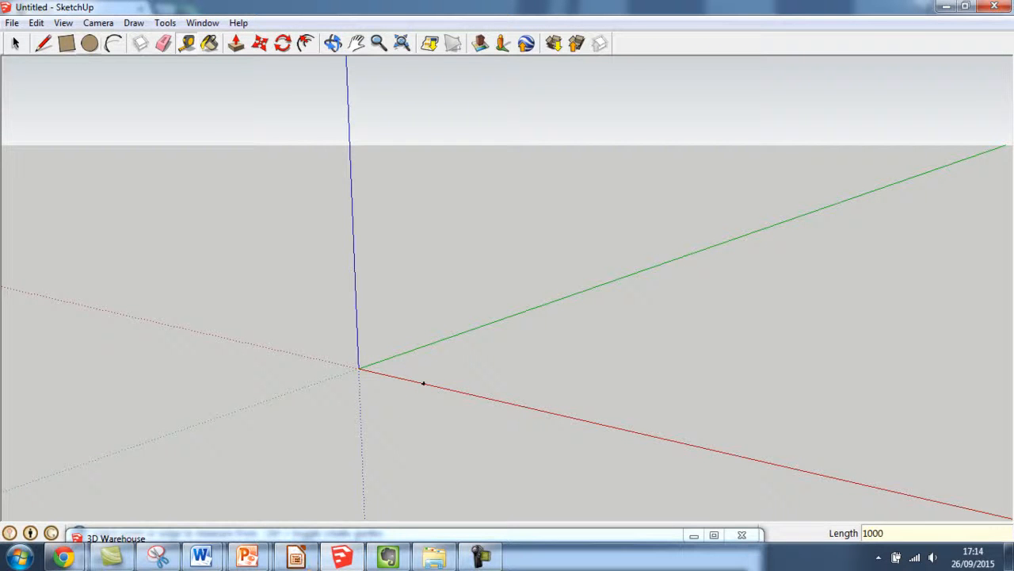
Step: Draw a 3000 by 4000 mm rectangle on the ground, starting from the guide point on the red axis
key(r)
click(424, 384)
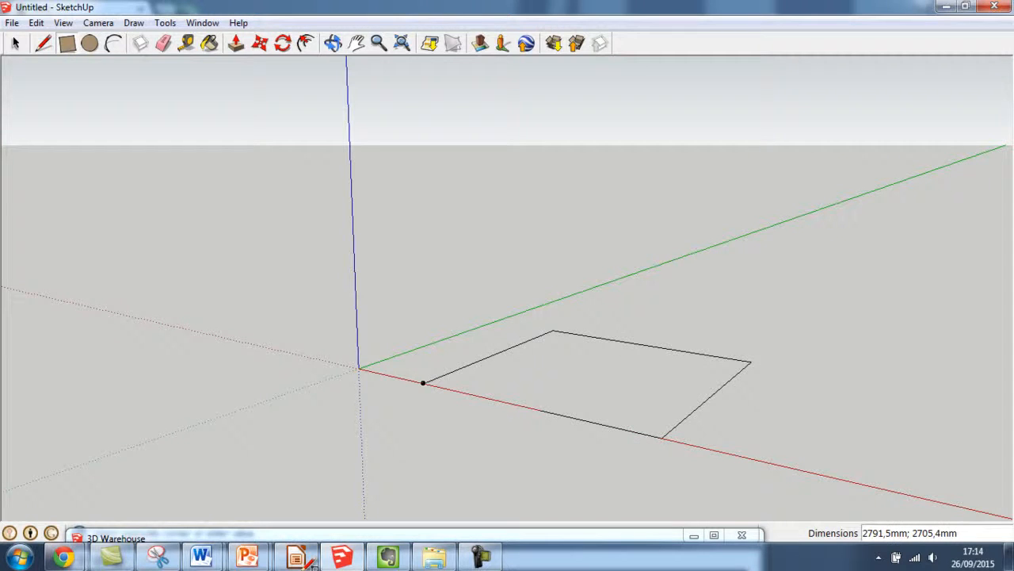
text(3000;4000)
key(Return)
scroll(571, 373, up, 1)
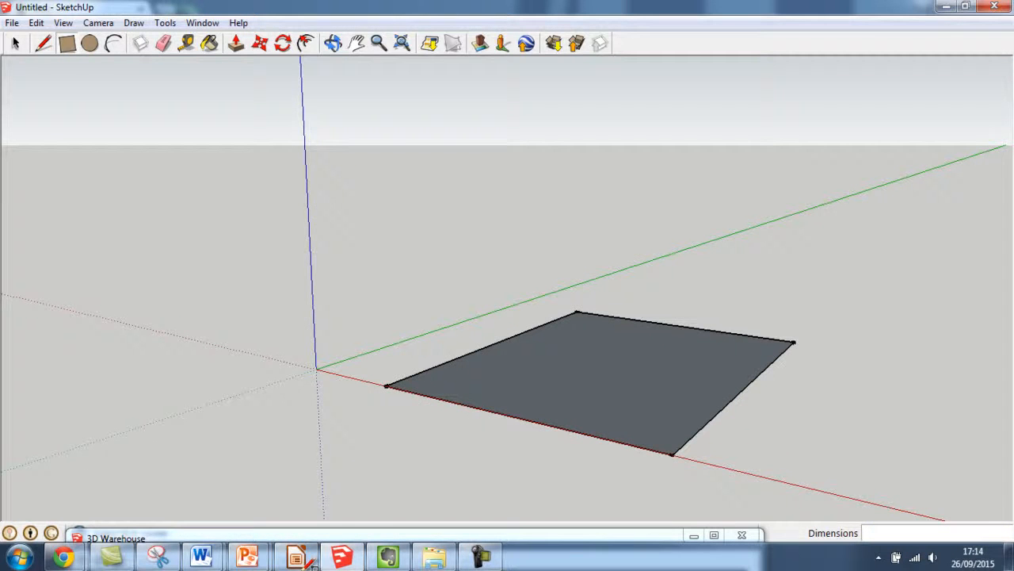
Step: Push/Pull the ground rectangle up 3000 mm to form the small prism
click(236, 44)
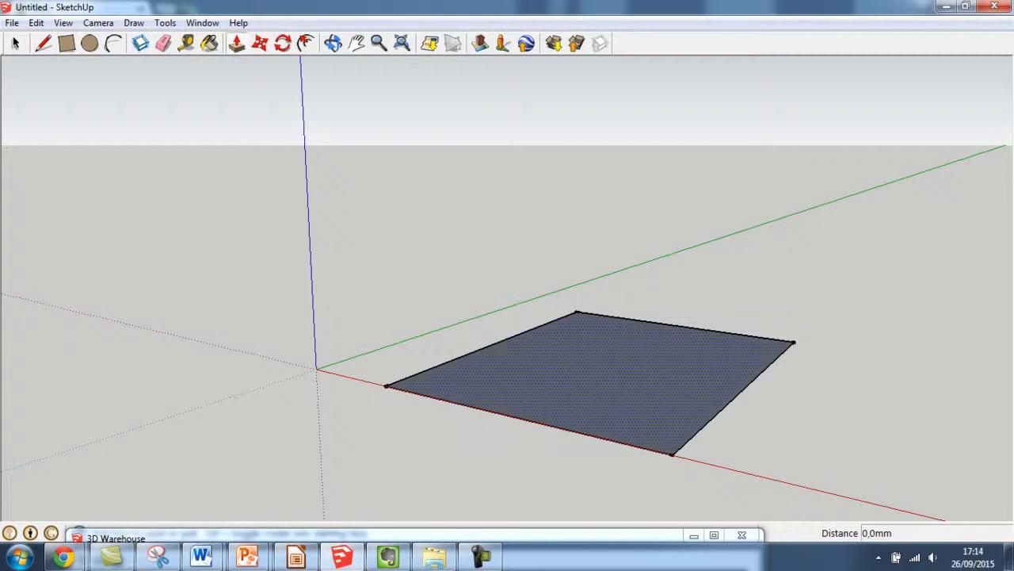
drag(571, 377, 571, 316)
text(3000)
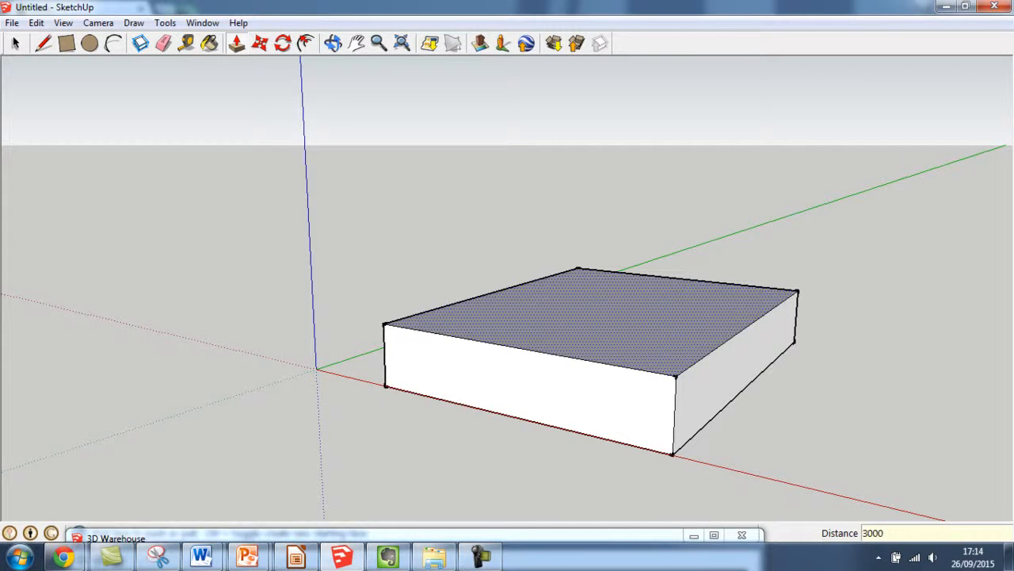
key(Return)
scroll(488, 321, down, 3)
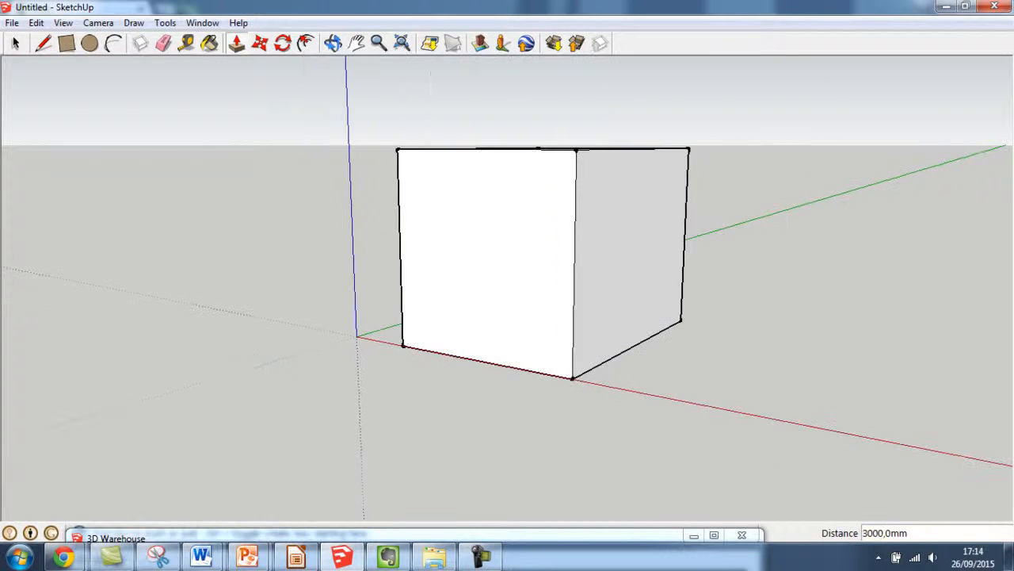
Step: Create a 1000 mm guide from the small prism's rear bottom corner, parallel to the red axis, ending on the green axis
middle_drag(634, 293, 269, 294)
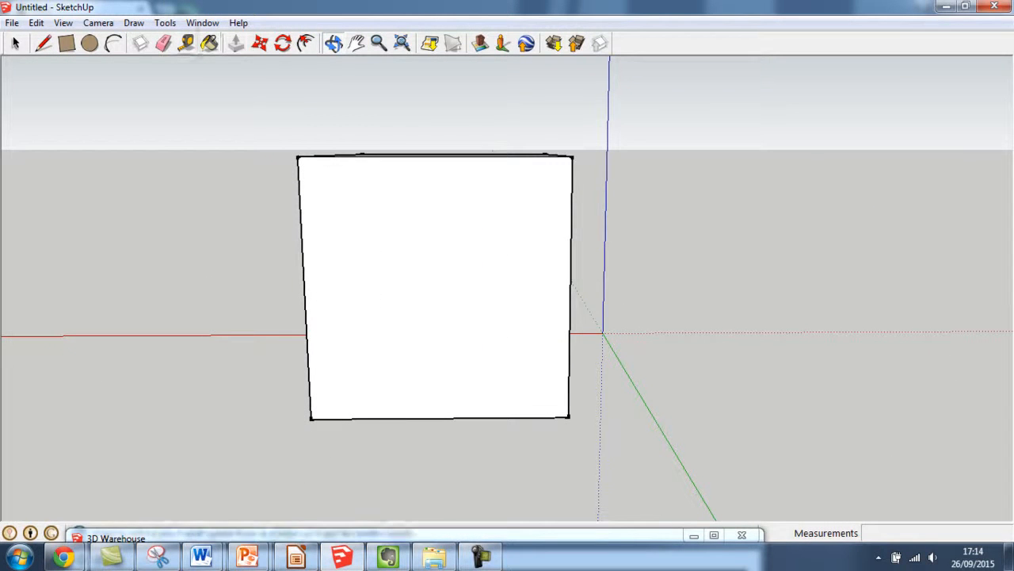
click(186, 42)
click(567, 416)
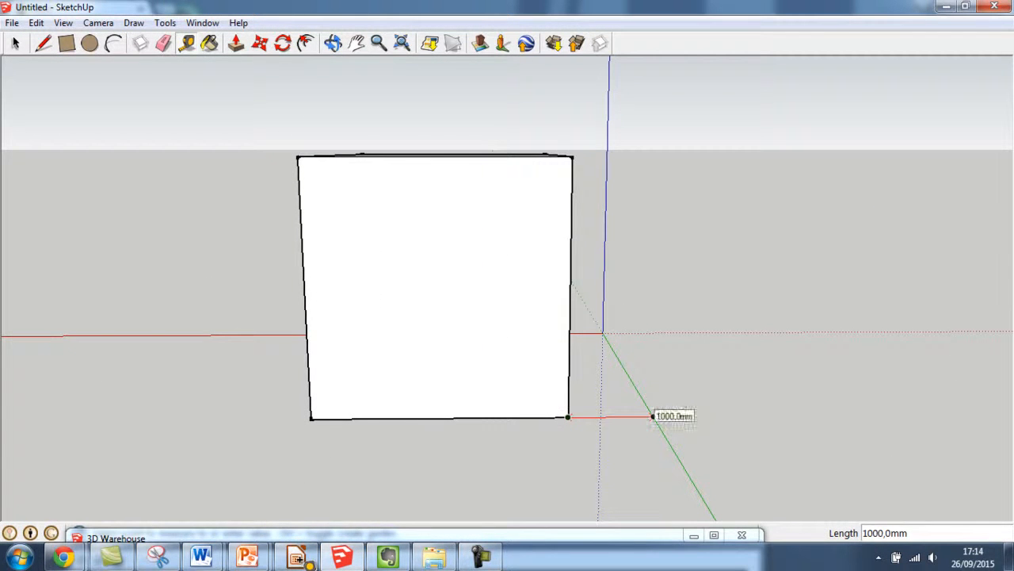
text(1000)
key(Return)
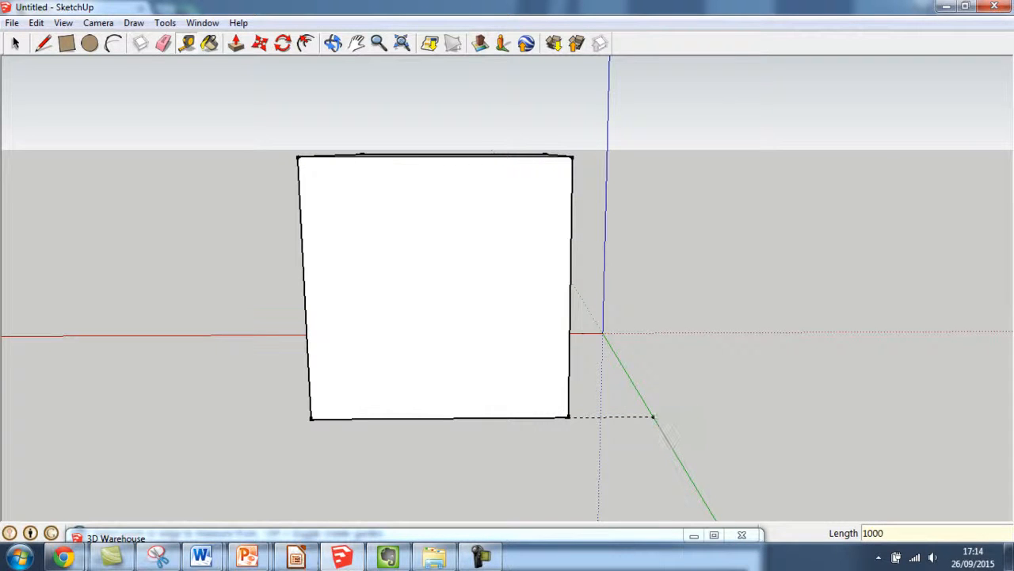
Step: Draw a 5000 by 6000 mm ground rectangle behind the small prism, starting from the guide's end on the green axis
key(r)
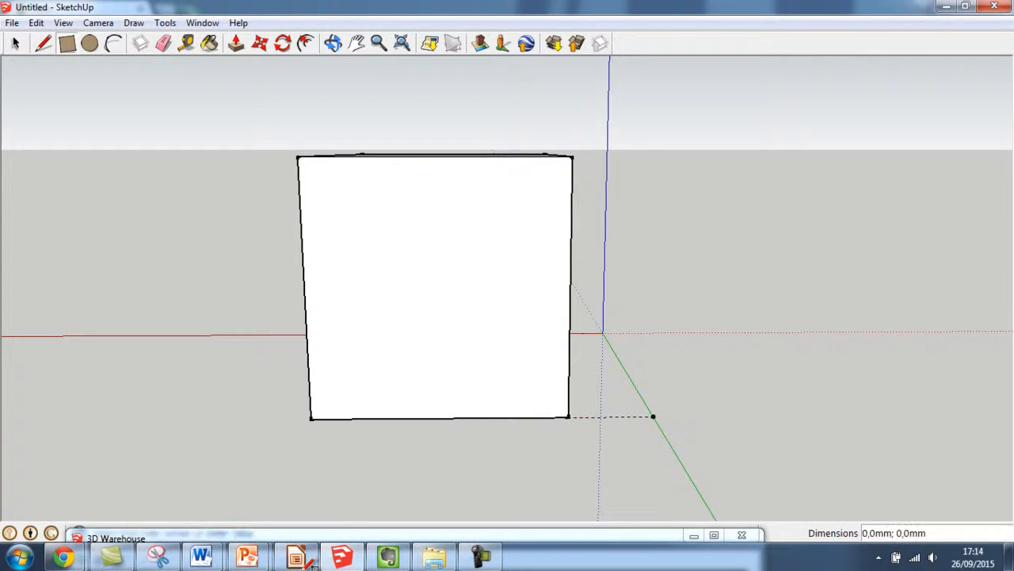
click(653, 416)
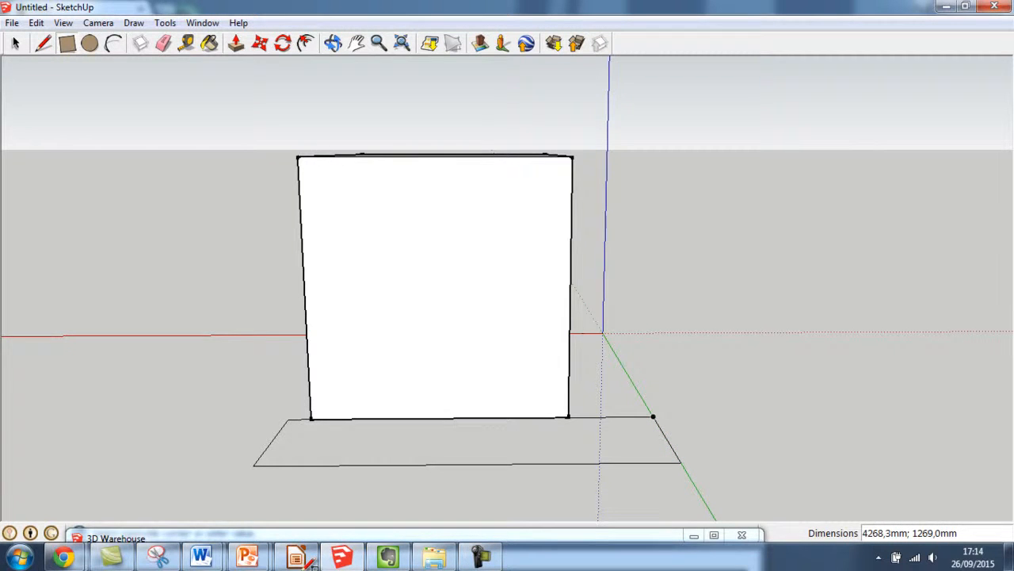
text(5000;6000)
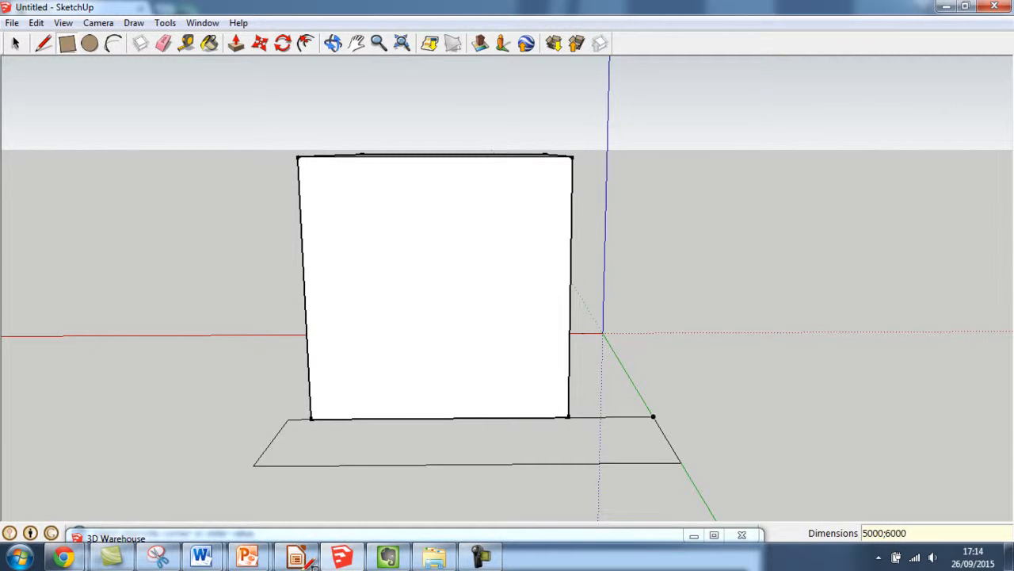
key(Return)
scroll(389, 438, down, 3)
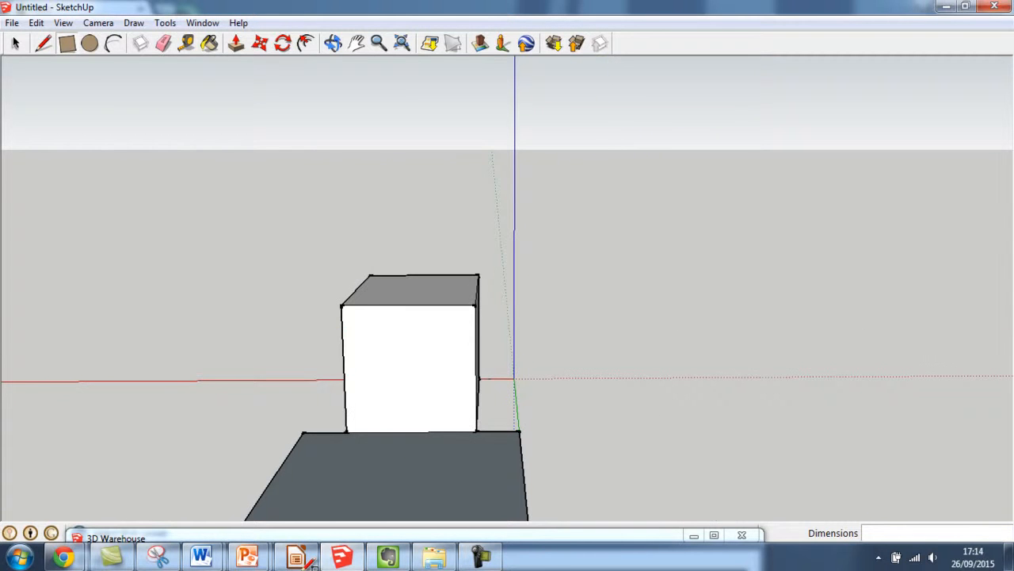
Step: Push/Pull the rectangle behind the small prism up 4500 mm to form the large prism
click(357, 44)
drag(412, 381, 445, 212)
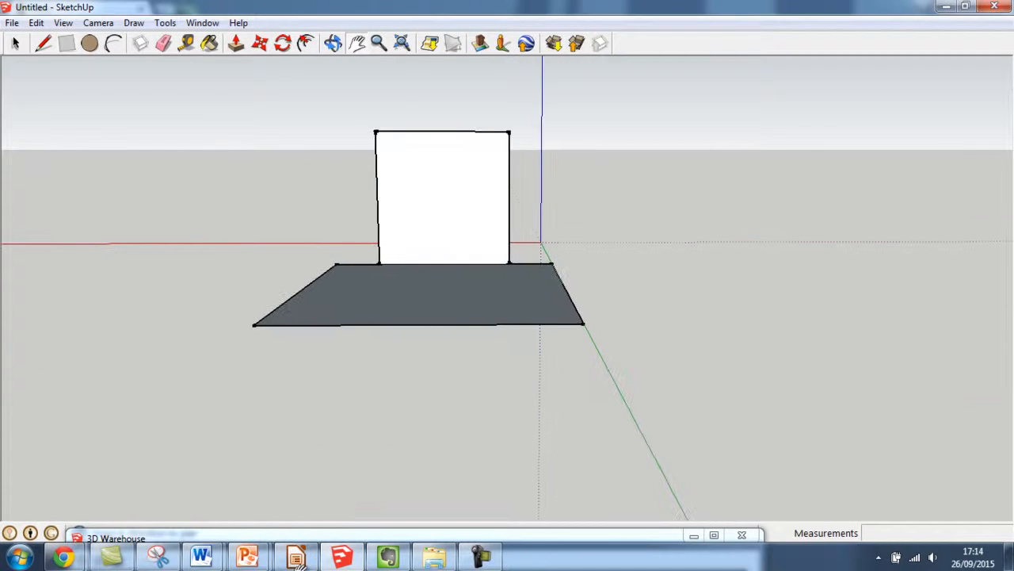
click(333, 43)
drag(373, 190, 274, 249)
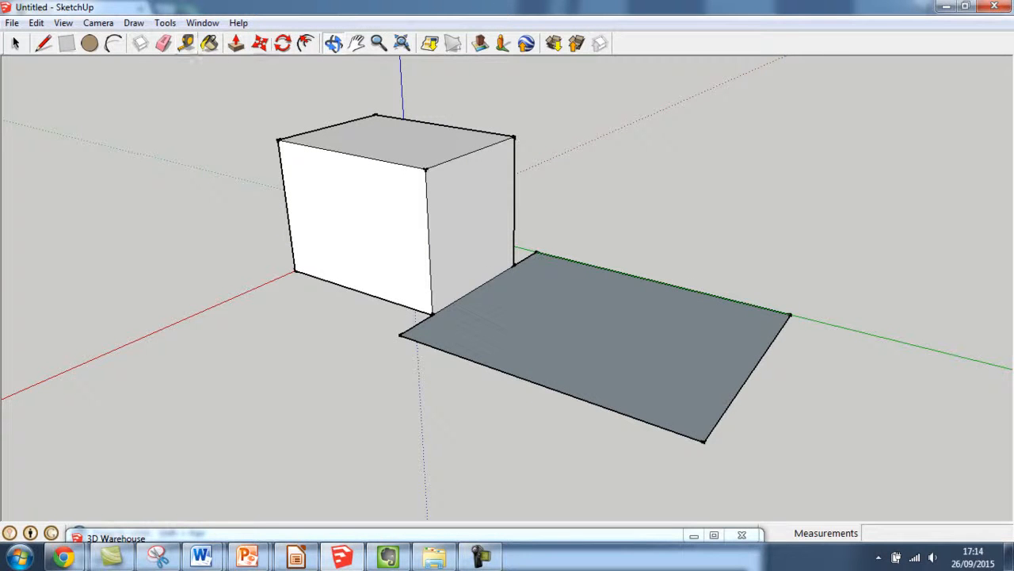
click(236, 44)
drag(602, 341, 604, 311)
text(4500)
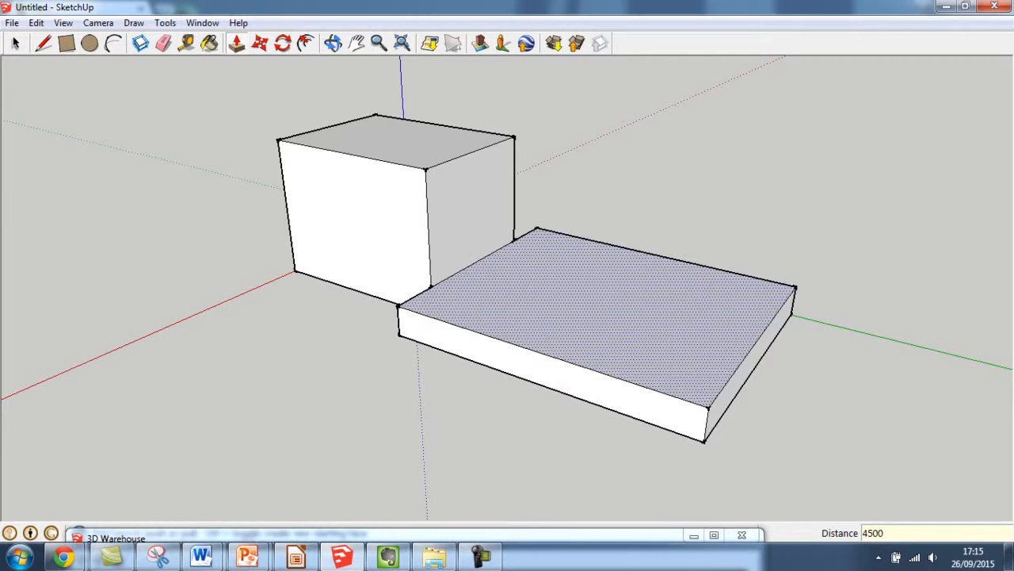
key(Return)
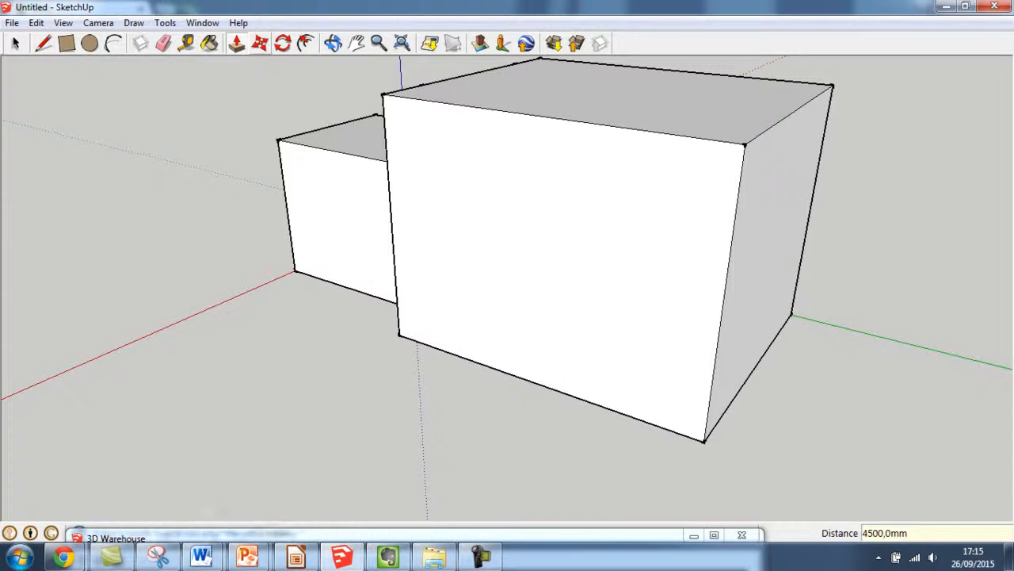
Step: Delete the two leftover vertical edges on the large prism's front wall, above the small prism
click(334, 43)
drag(341, 206, 737, 317)
key(space)
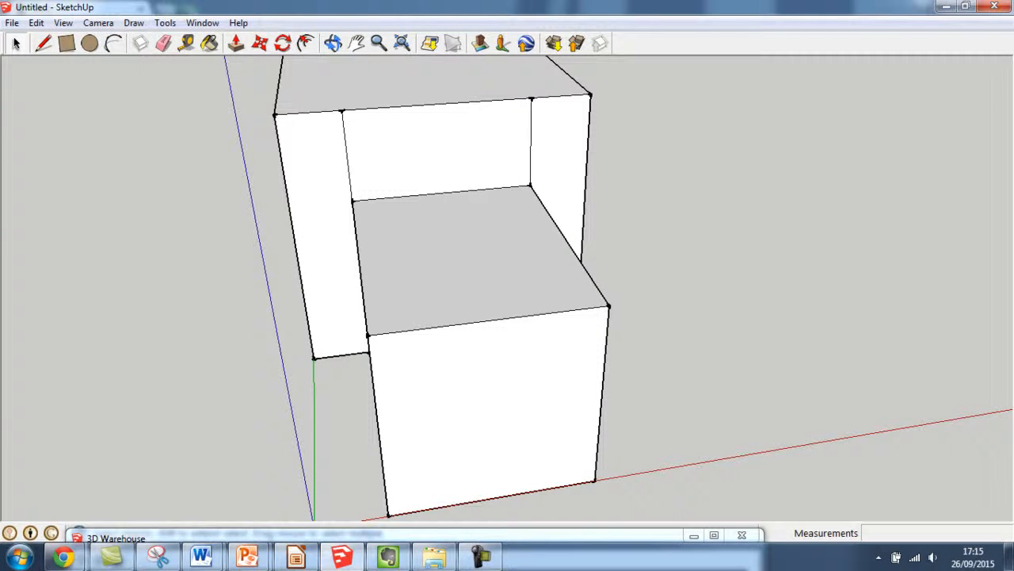
click(440, 150)
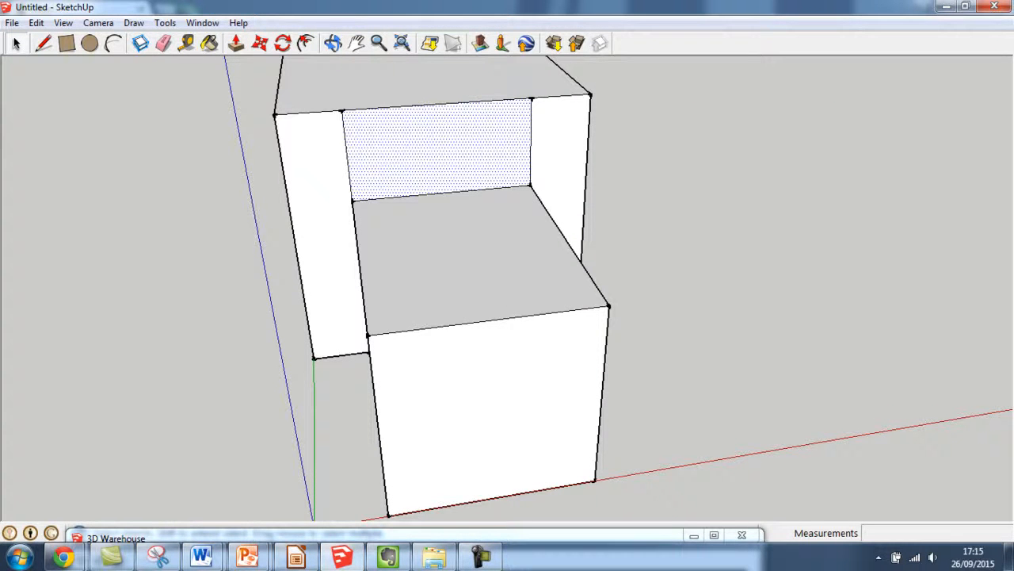
click(349, 169)
key(Delete)
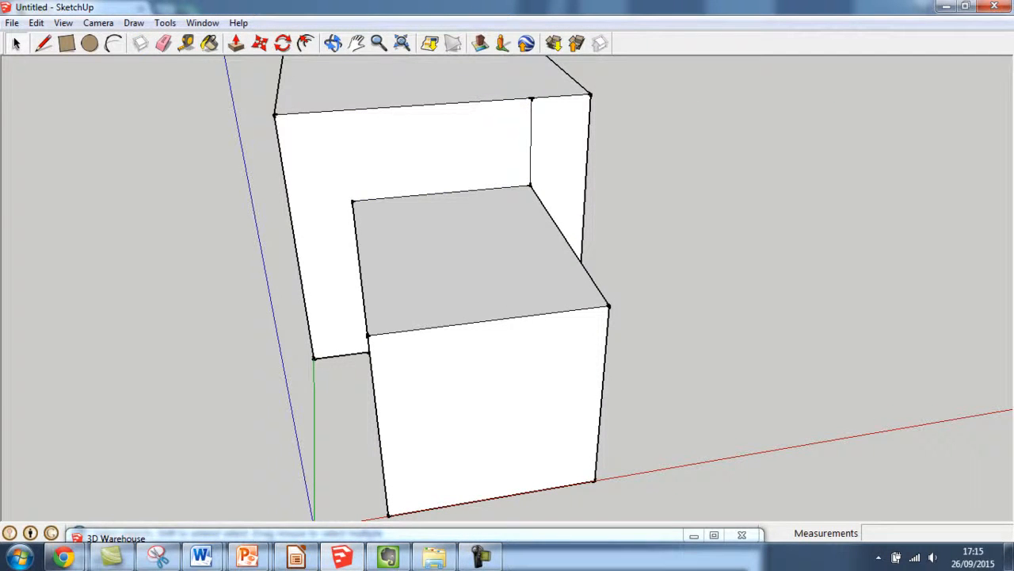
click(531, 143)
key(Delete)
Step: Draw midpoint-to-midpoint lines that divide the top faces of the small and large prisms in half lengthwise
click(44, 42)
click(443, 192)
click(492, 319)
middle_drag(465, 87, 426, 95)
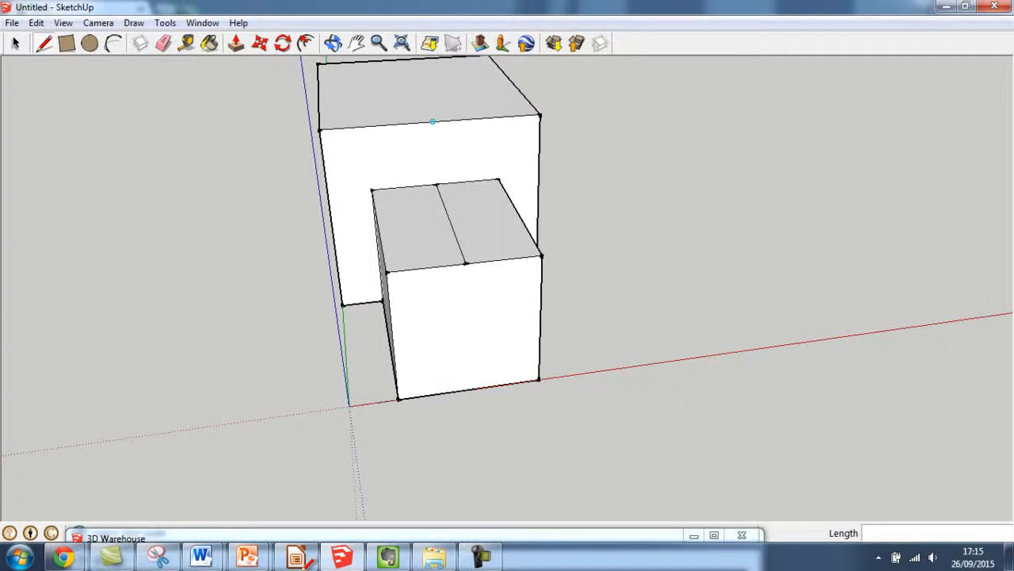
click(433, 121)
click(405, 59)
Step: Try to move the line dividing the small prism's top face
scroll(718, 317, up, 3)
scroll(468, 176, down, 1)
scroll(473, 168, up, 2)
key(m)
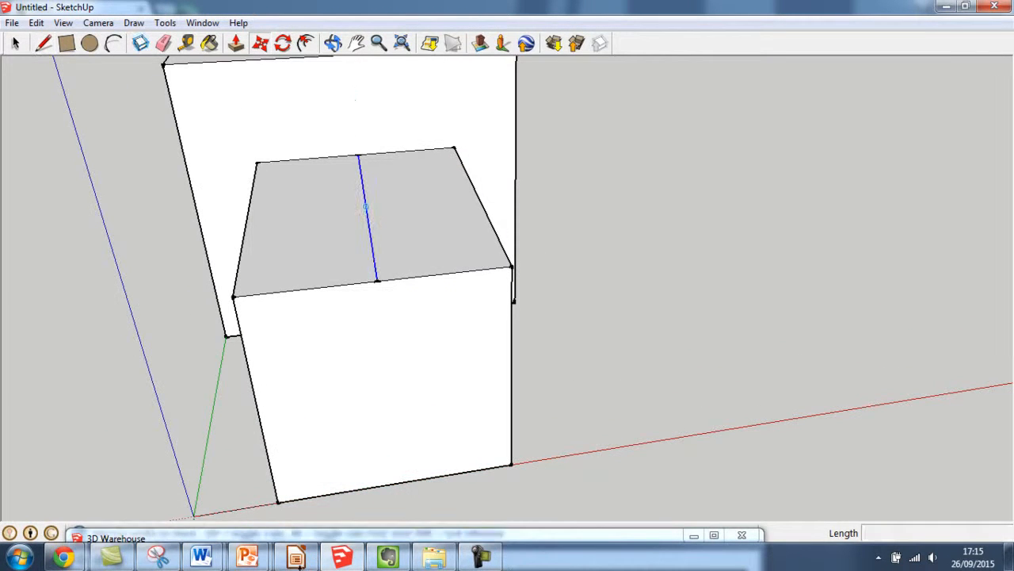
click(366, 205)
click(368, 203)
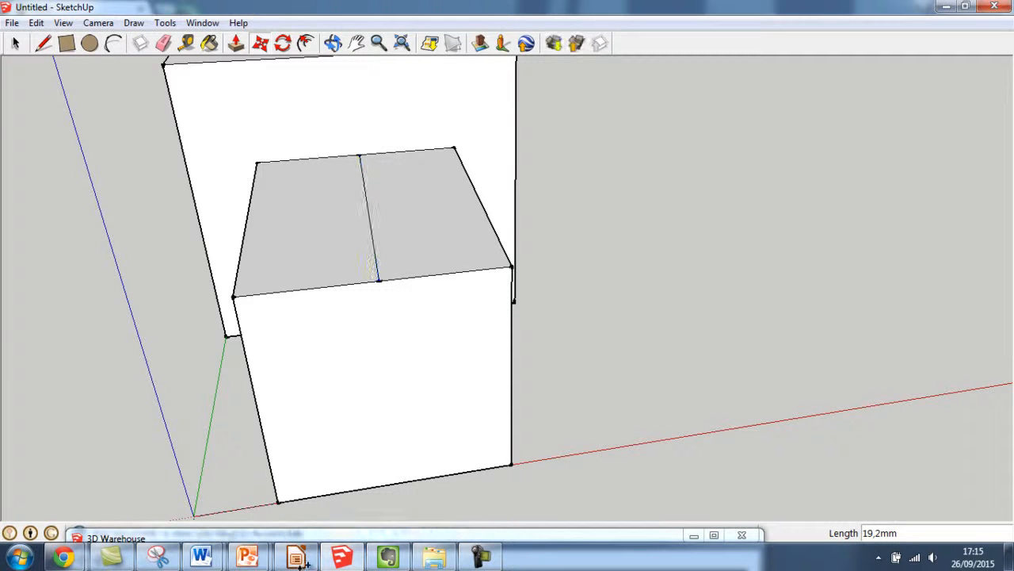
key(ctrl+z)
Step: Move the small prism's top dividing line straight up 500 mm to form its gabled roof
click(366, 205)
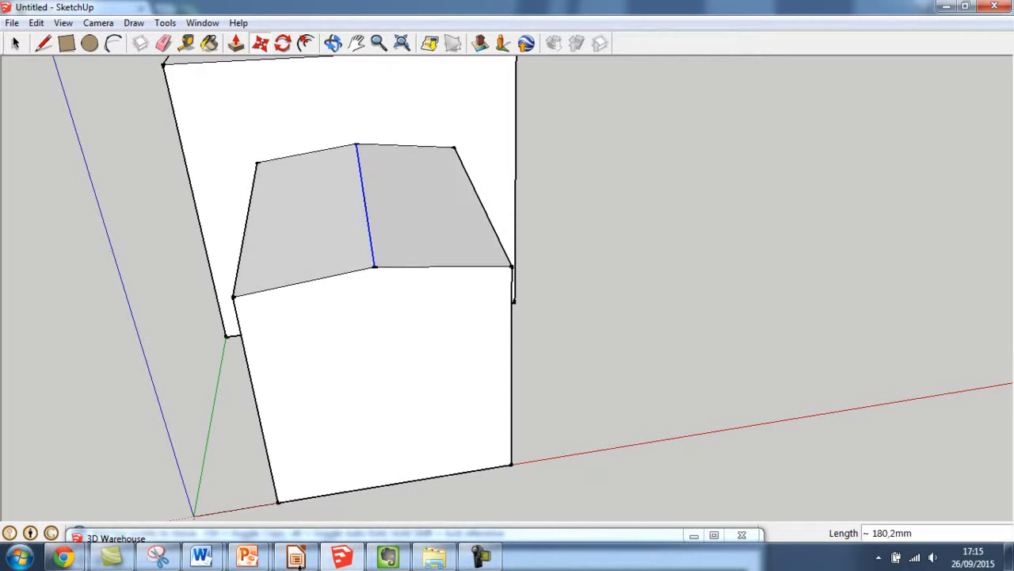
click(363, 193)
text(500)
key(Return)
Step: Raise the large prism's top dividing line 500 mm vertically to form its gabled roof
scroll(370, 247, up, 3)
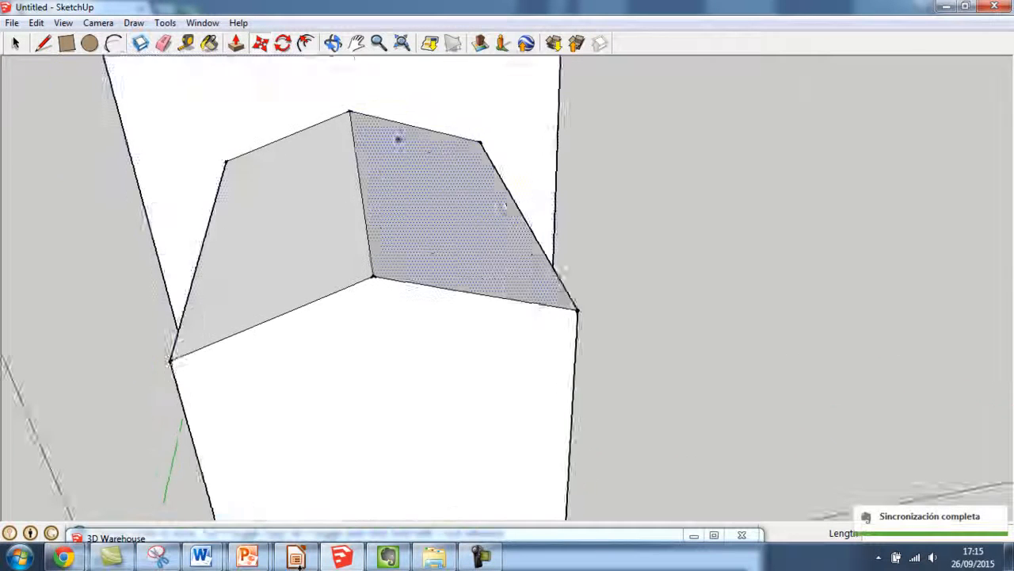
scroll(394, 215, down, 5)
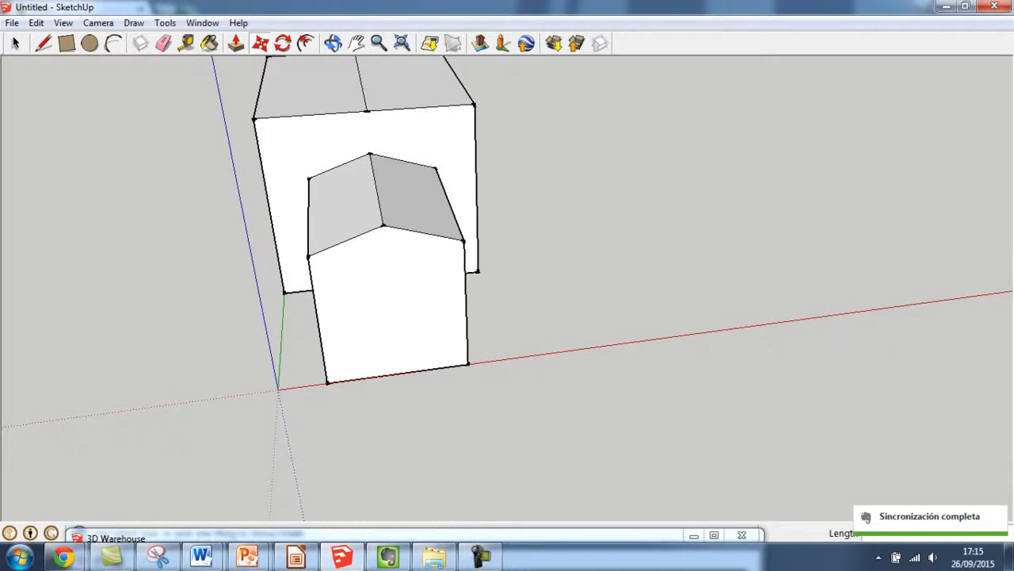
click(356, 43)
drag(269, 441, 300, 567)
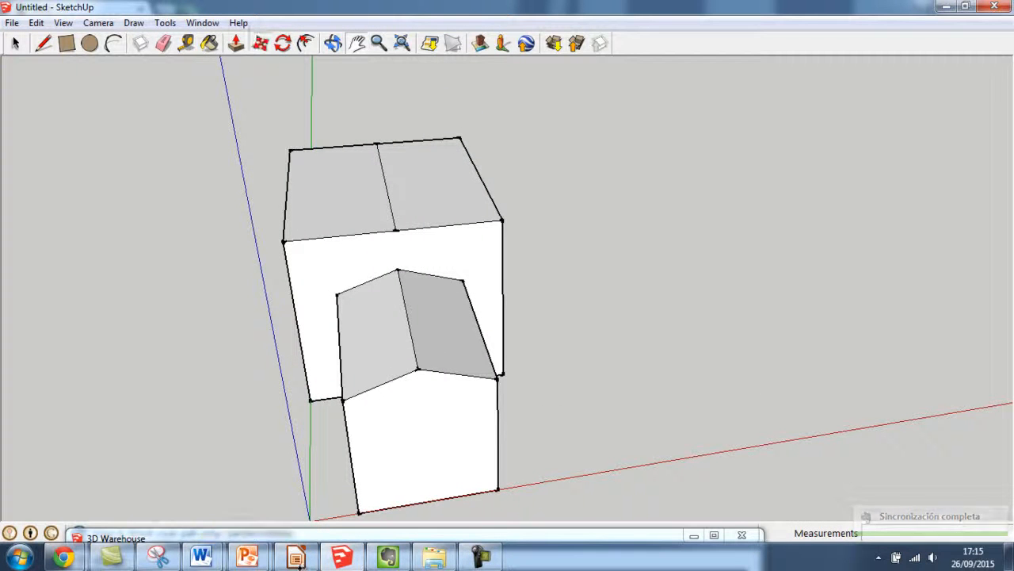
click(260, 44)
click(386, 184)
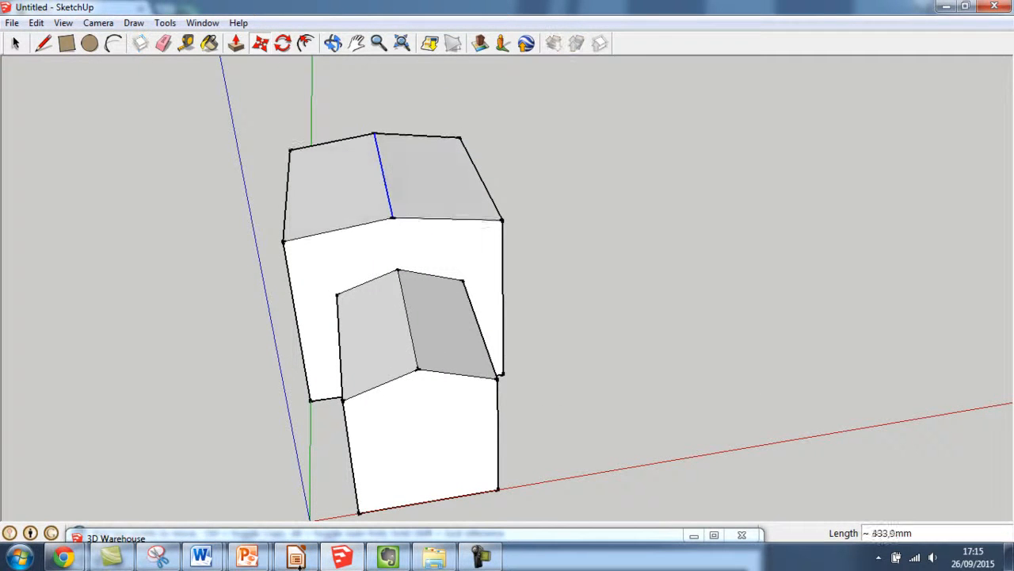
text(500)
key(Return)
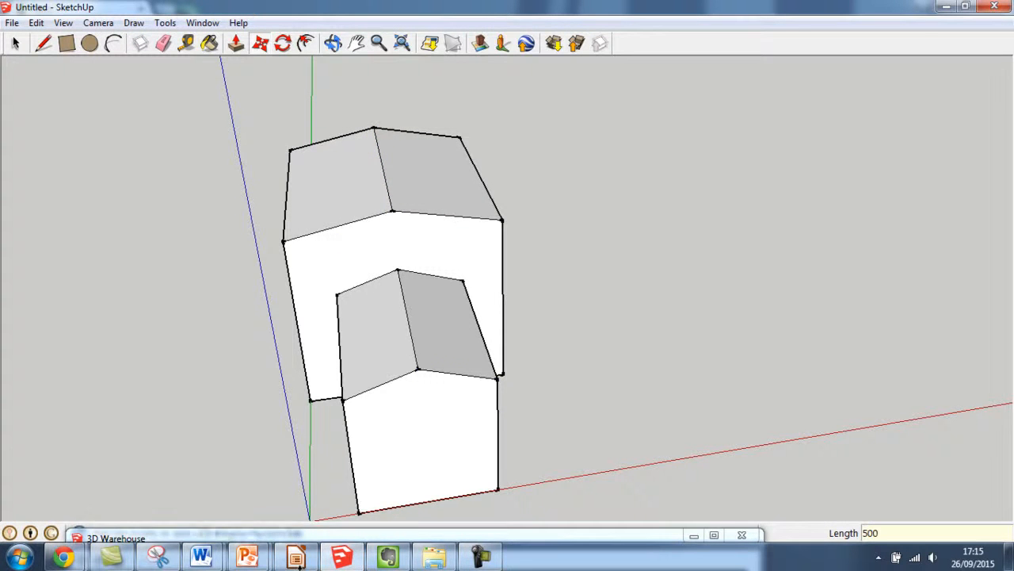
Step: Extend the small prism's left front roof edge 400 mm past the wall along its slope, and add a 100 mm thickness line at its end
scroll(495, 370, up, 7)
scroll(447, 366, up, 1)
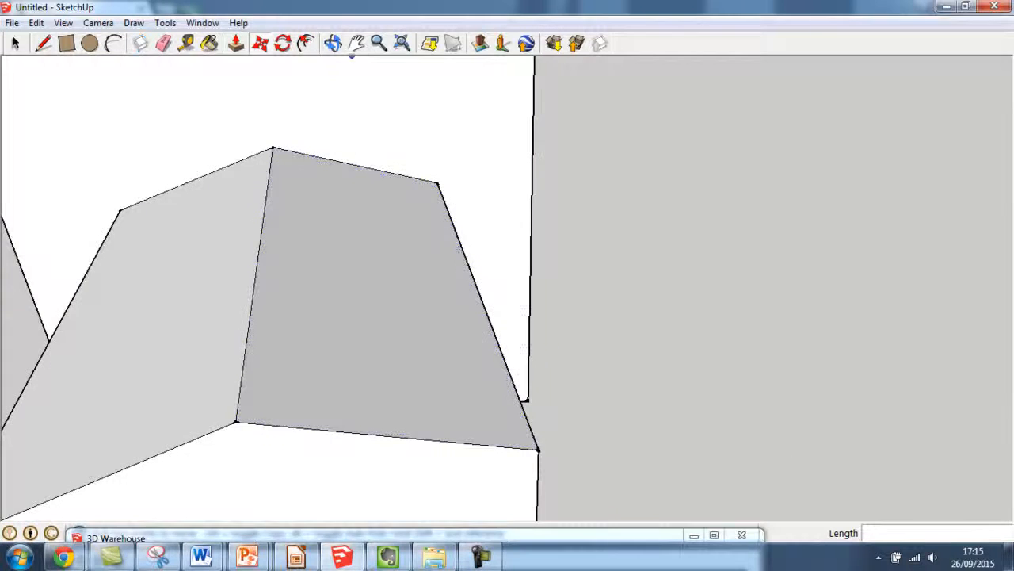
click(357, 43)
drag(341, 317, 612, 116)
click(43, 44)
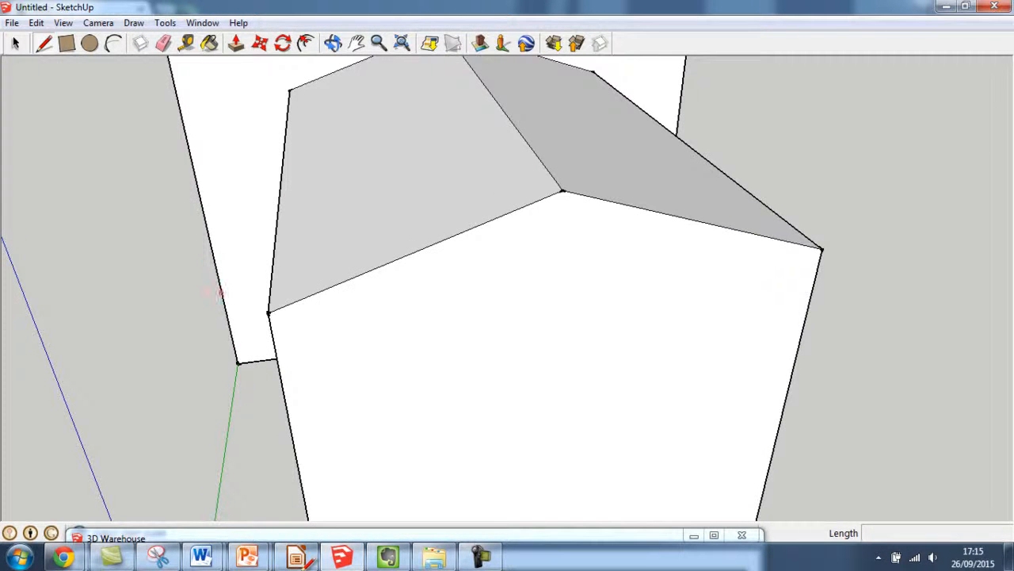
click(268, 313)
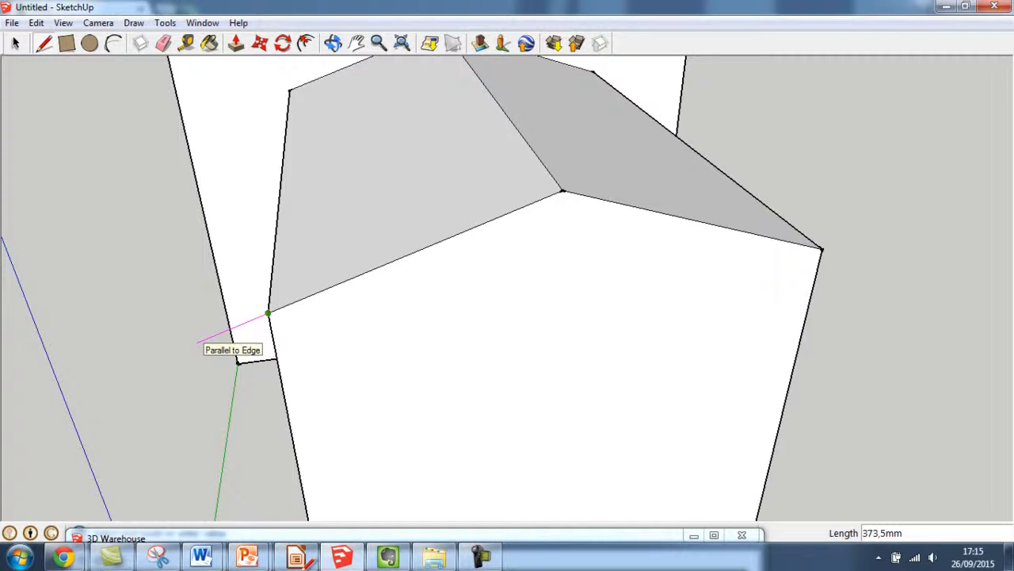
text(400)
key(Return)
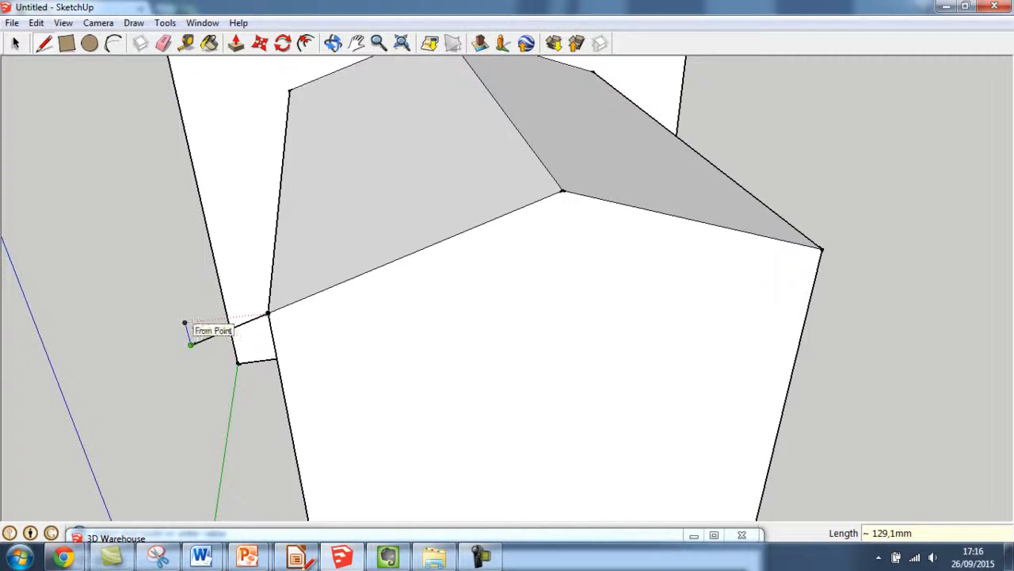
text(100)
key(Return)
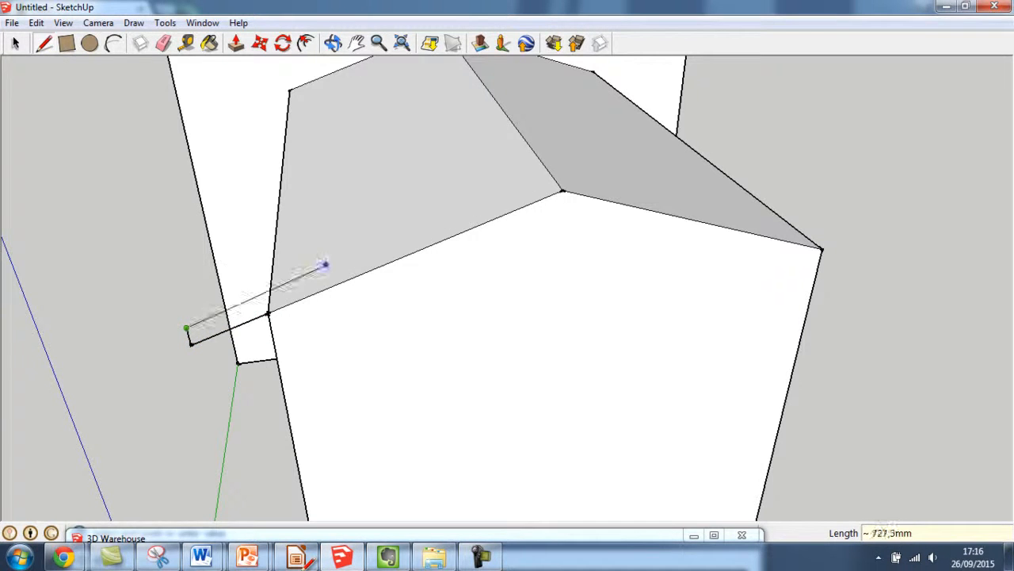
Step: Draw a 100 mm vertical line up from the small gable's peak and connect it to the left eave end, closing the roof profile
click(563, 190)
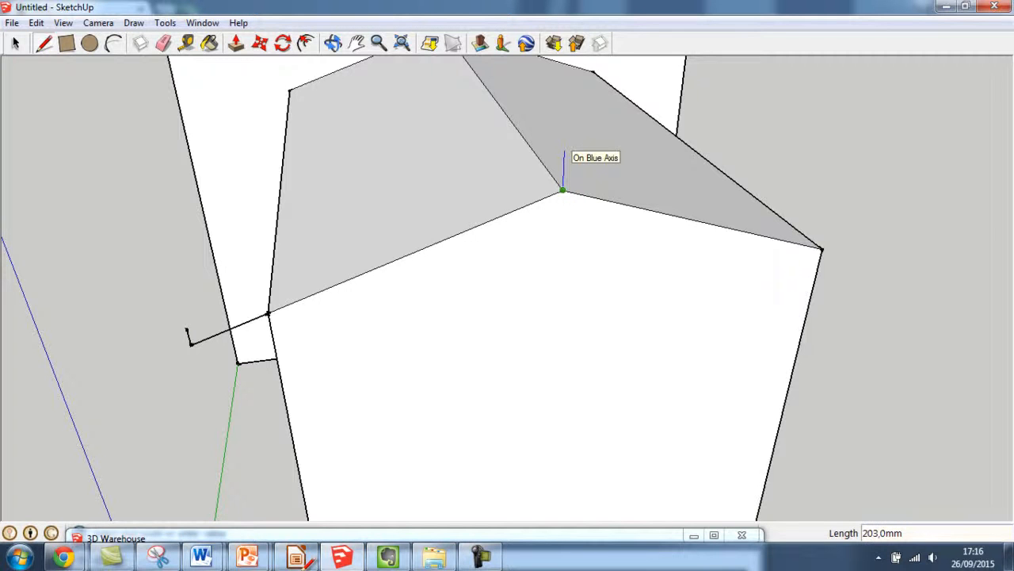
text(100)
key(Return)
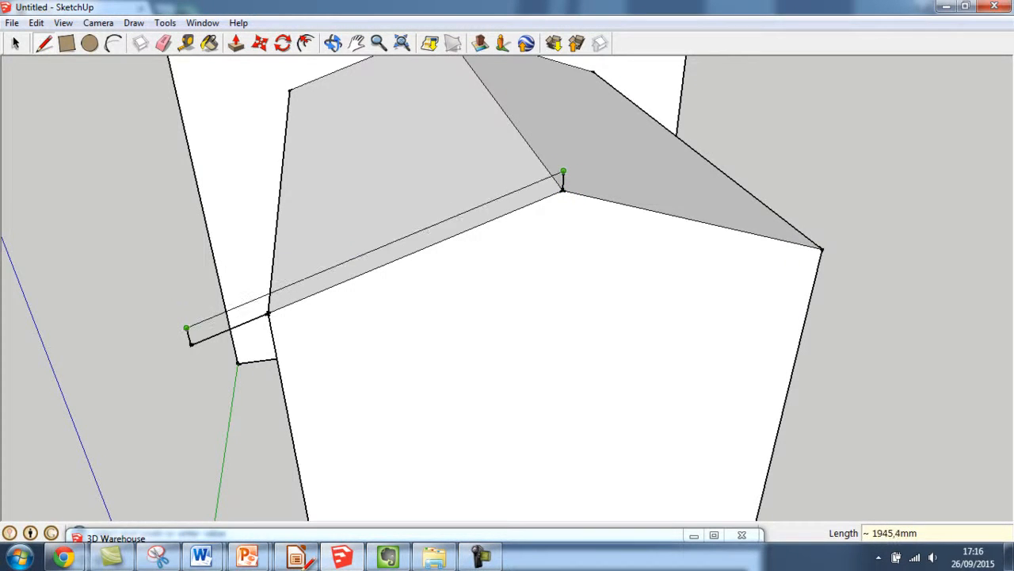
click(186, 327)
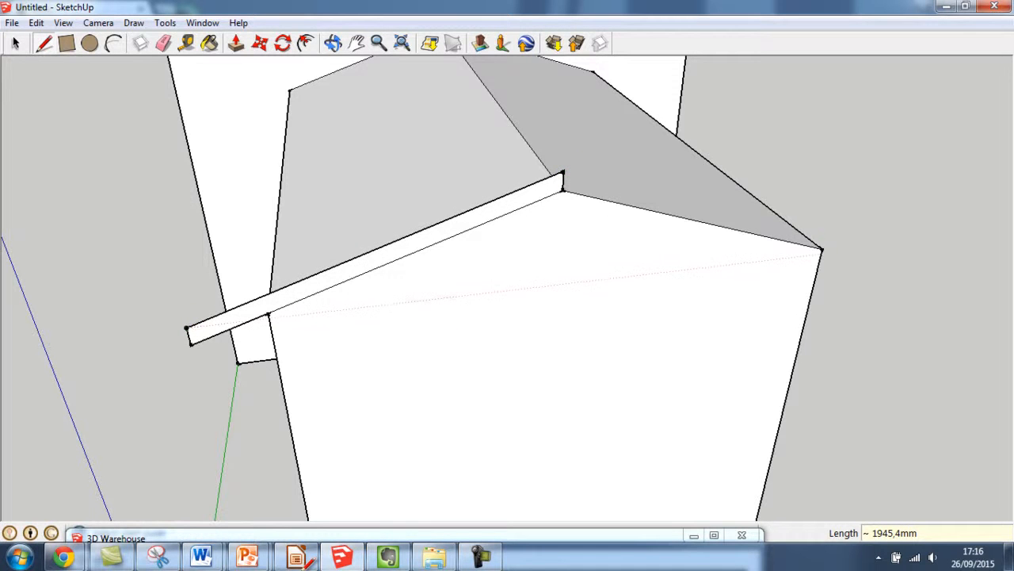
Step: Draw the matching right roof profile on the small gable with a 400 mm overhang and 100 mm thickness, closed at the ridge
click(822, 249)
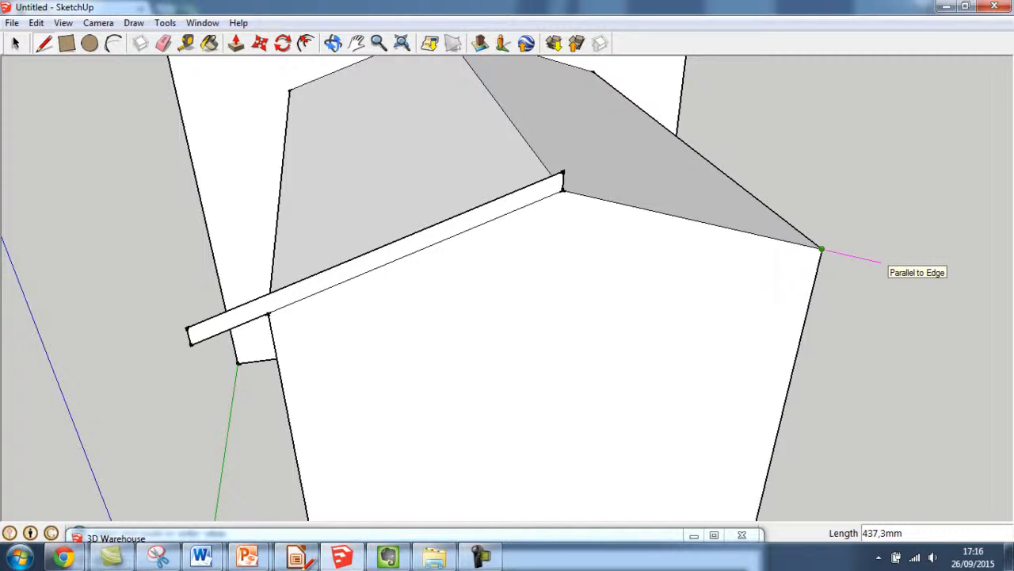
text(400)
key(Return)
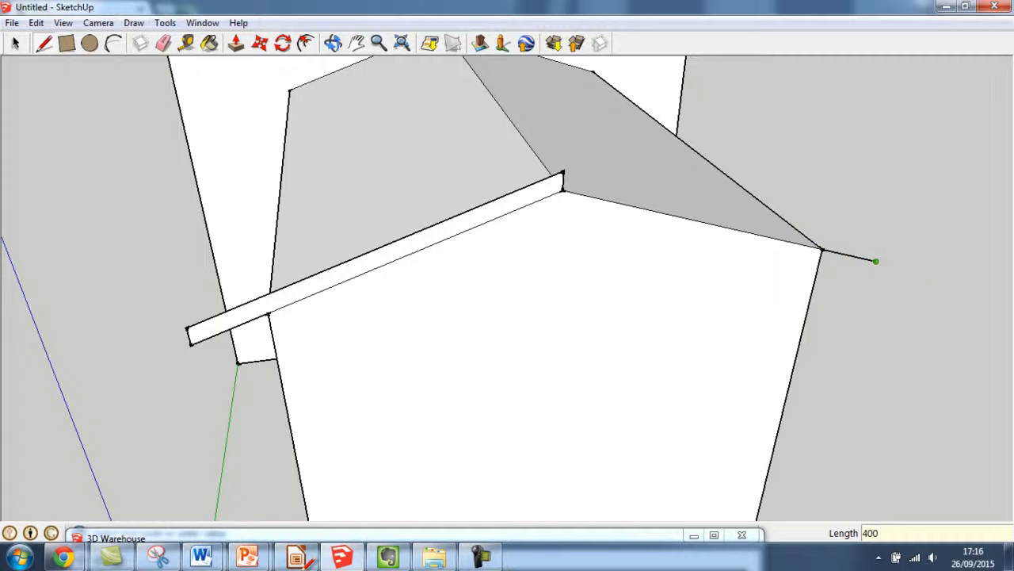
text(100)
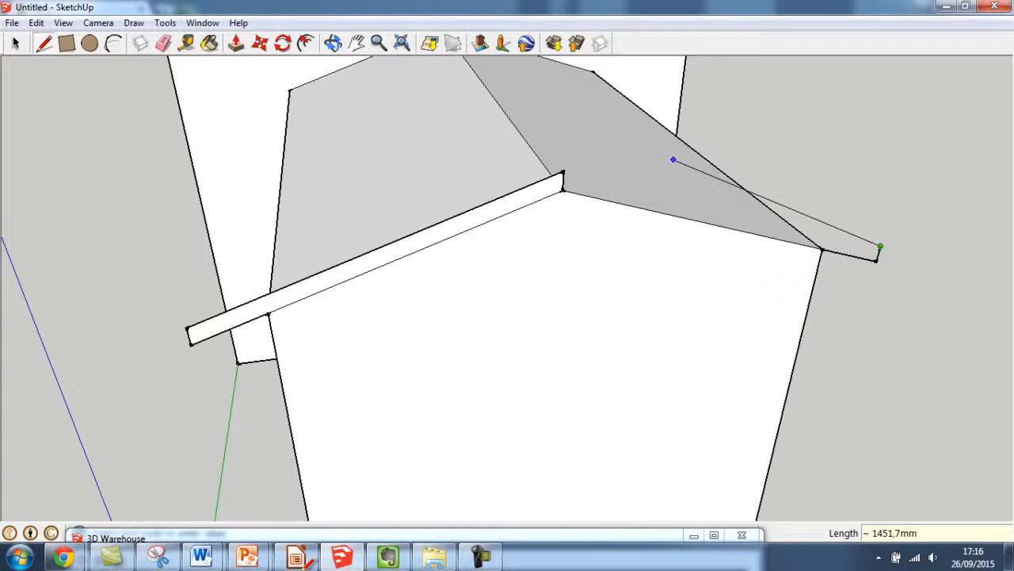
click(878, 250)
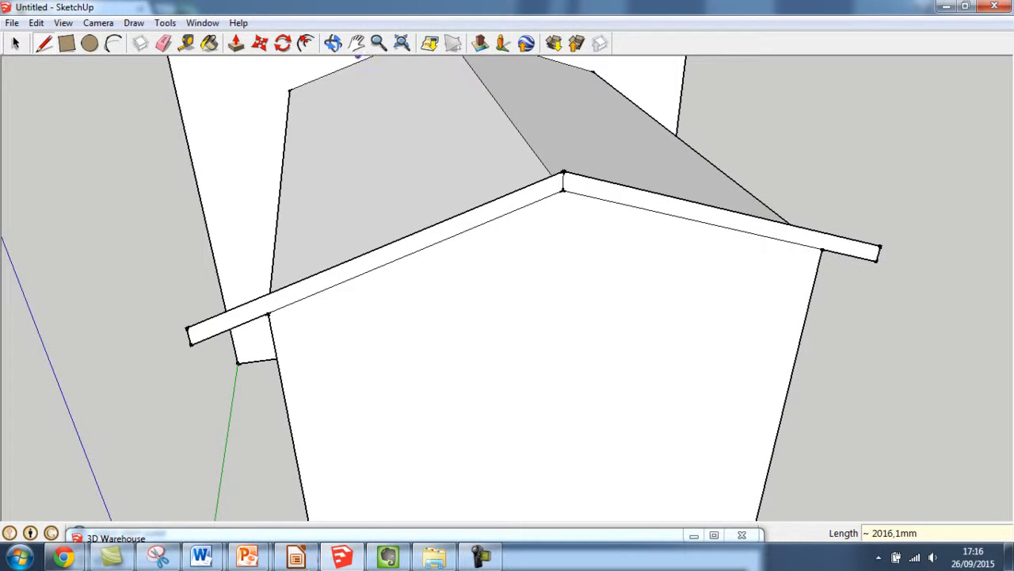
Step: Push/Pull the small gable's left roof profile 4000 mm back to the large prism's wall
click(334, 44)
drag(317, 237, 634, 214)
drag(417, 304, 407, 310)
scroll(407, 310, down, 3)
click(356, 44)
drag(341, 278, 555, 230)
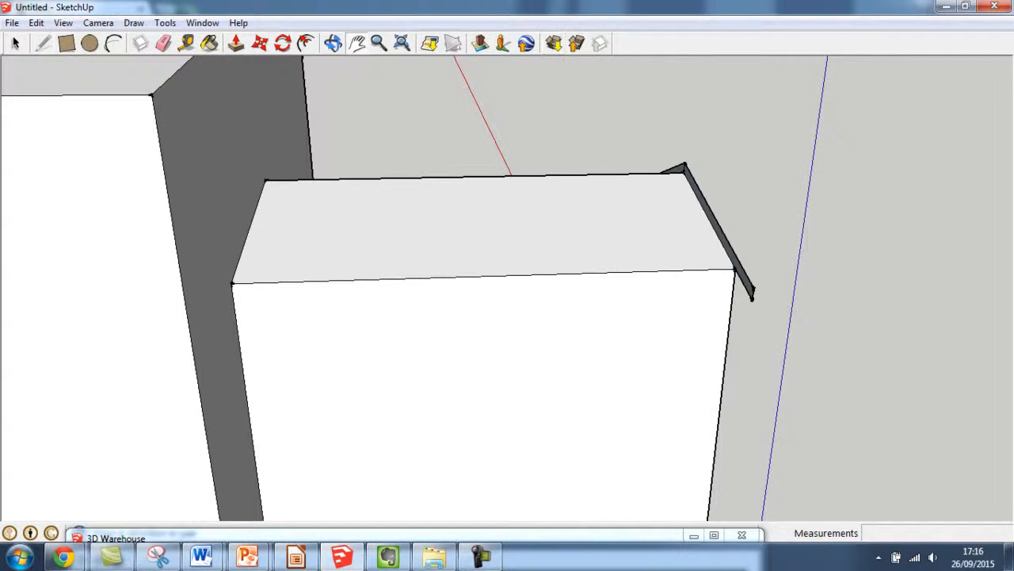
click(236, 44)
drag(696, 186, 630, 183)
text(400)
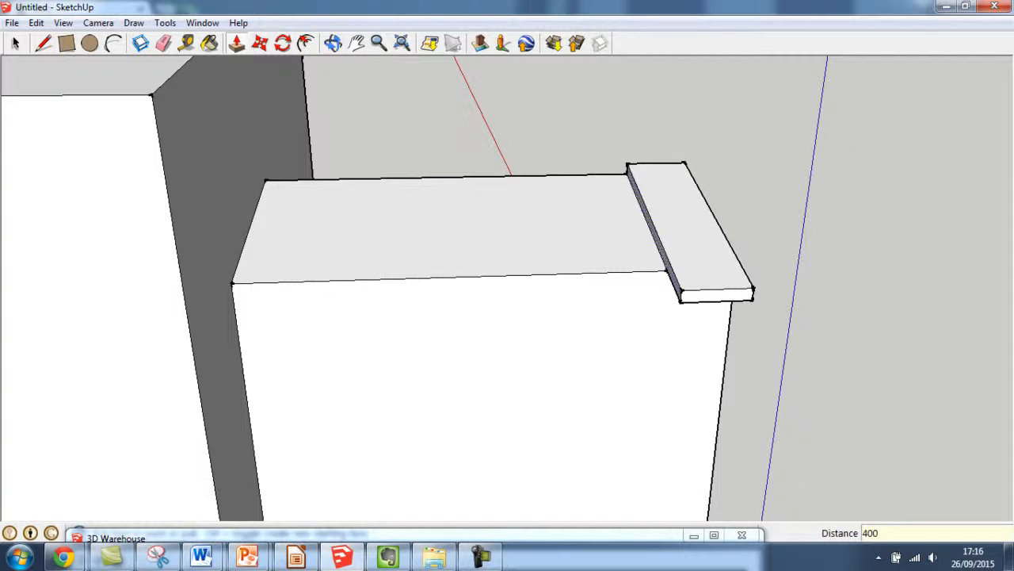
text(0)
key(Return)
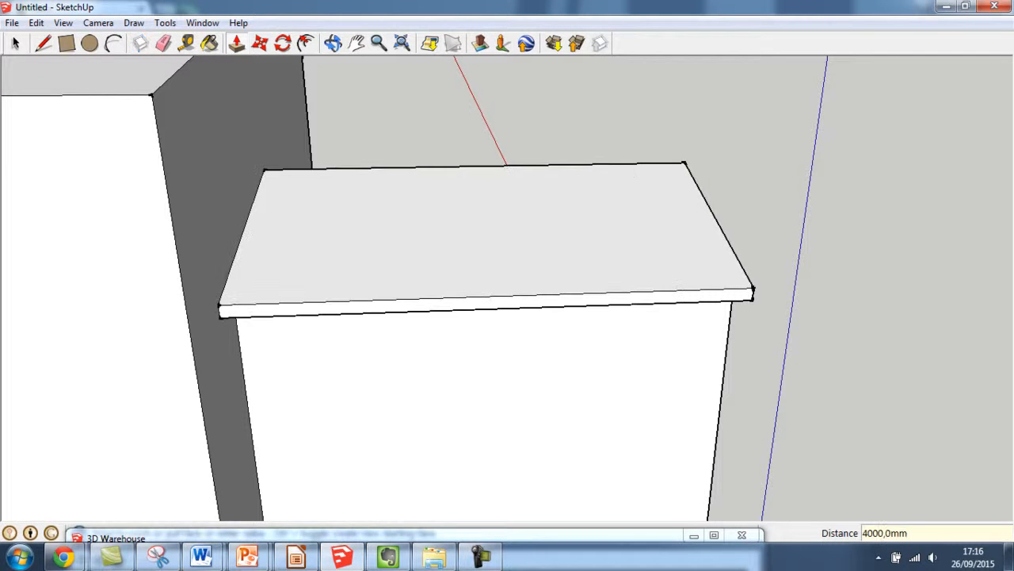
Step: Push/Pull the small gable's right roof profile 4000 mm back to the large prism's wall
click(333, 43)
drag(507, 237, 555, 337)
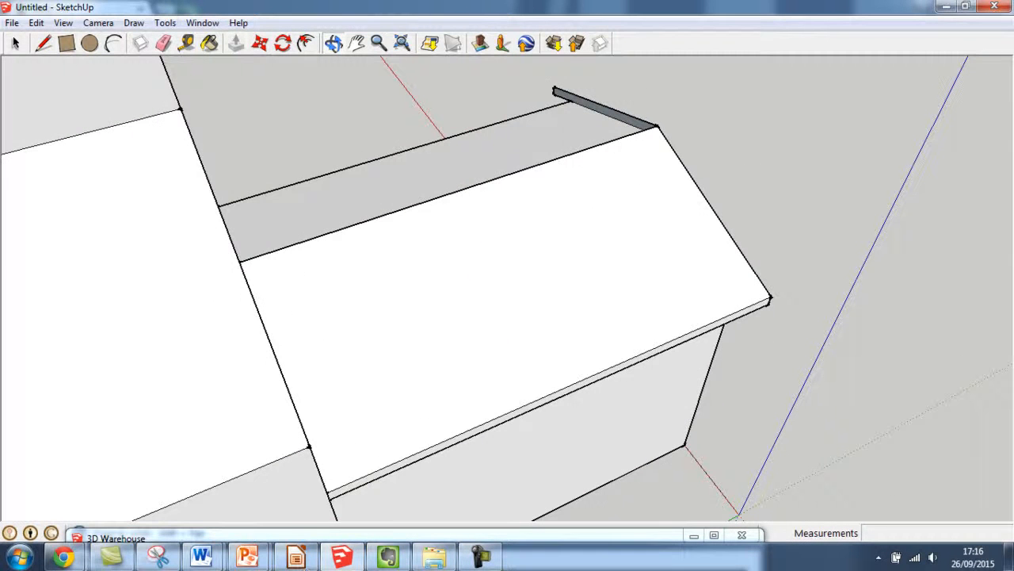
key(p)
click(604, 111)
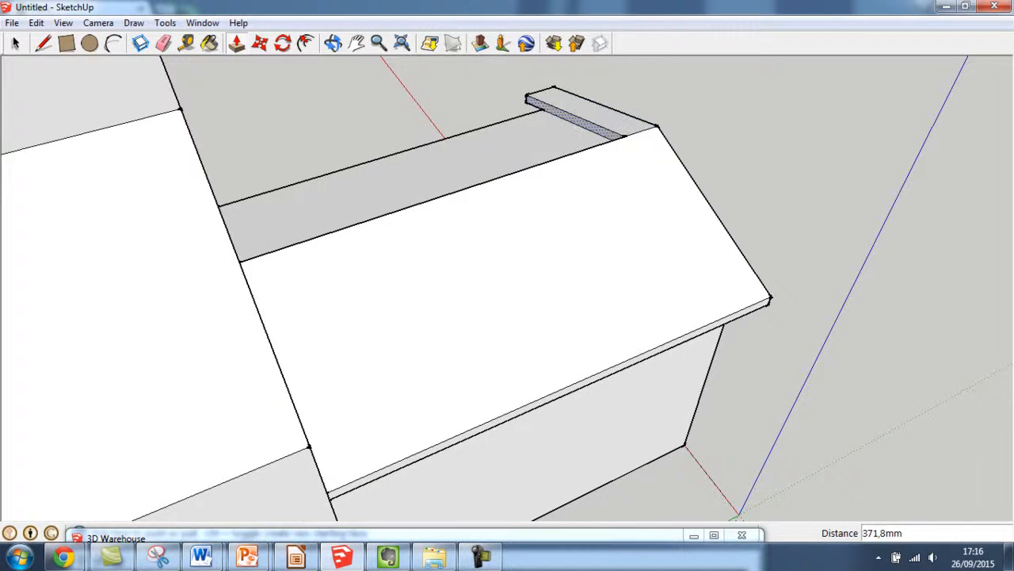
text(4000)
key(Return)
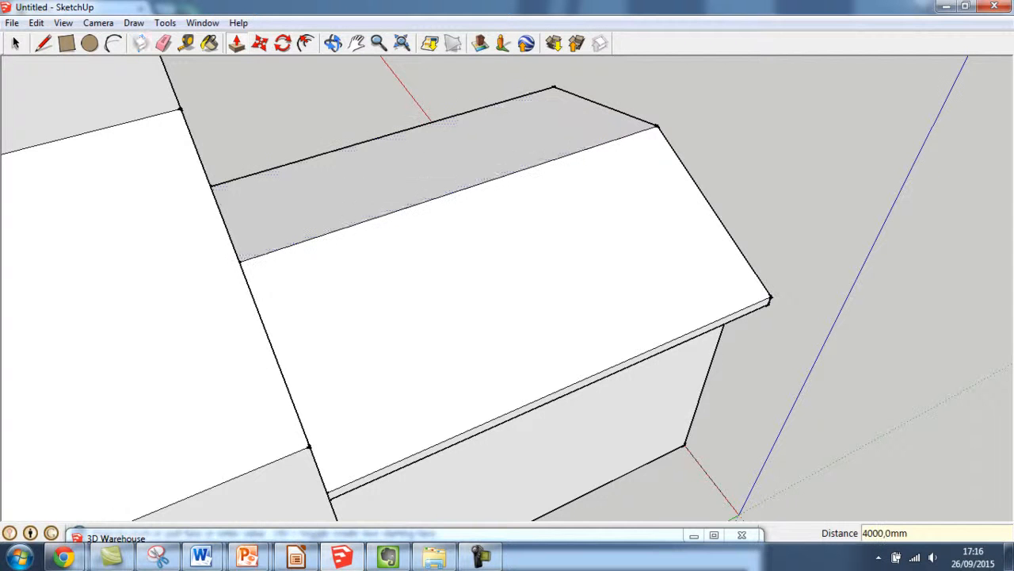
Step: Push/Pull the front end of the small roof's left slab 400 mm outward beyond the front wall
key(o)
mouse_move(697, 317)
middle_down()
mouse_move(396, 269)
mouse_move(368, 191)
mouse_move(373, 246)
mouse_move(539, 267)
middle_up()
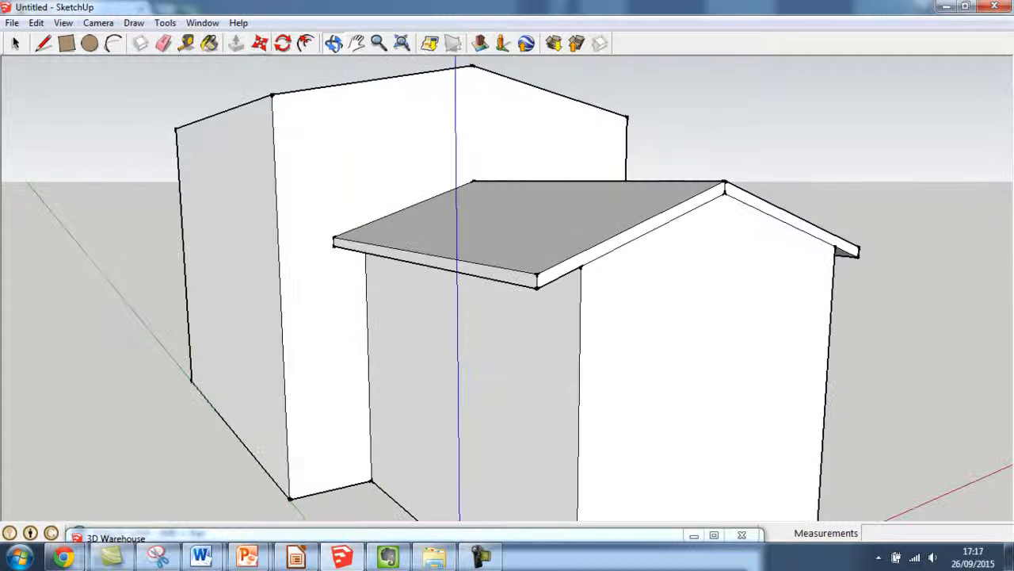
drag(632, 234, 642, 236)
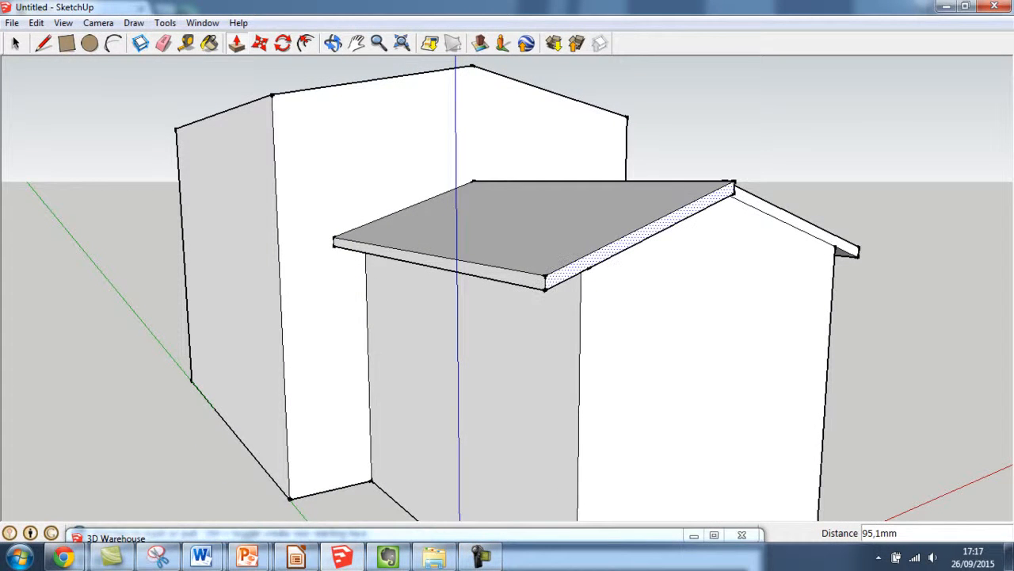
text(400)
key(Return)
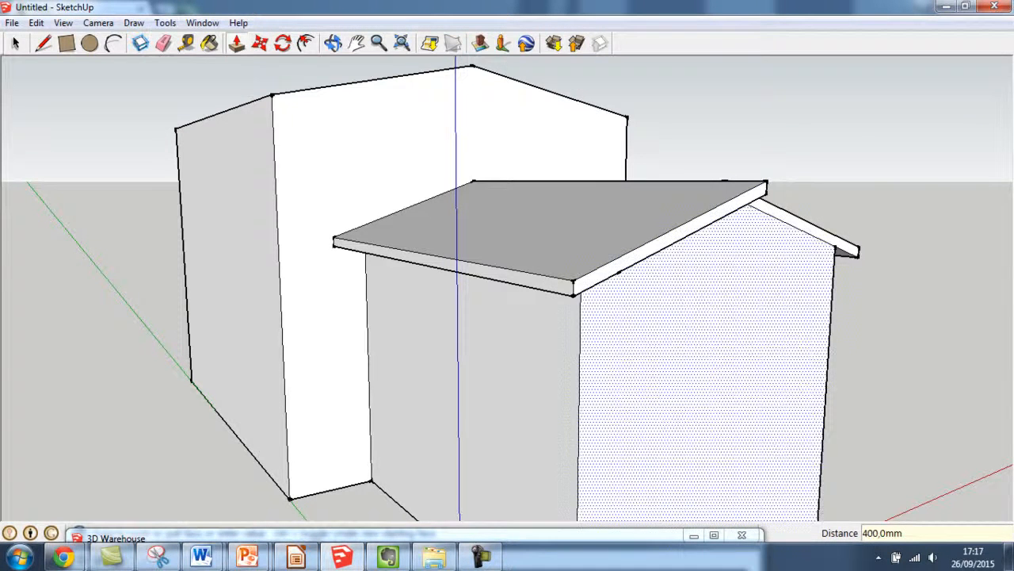
Step: Push/Pull the front end of the small roof's right slab 400 mm outward to match the left overhang
click(800, 224)
click(810, 225)
text(4)
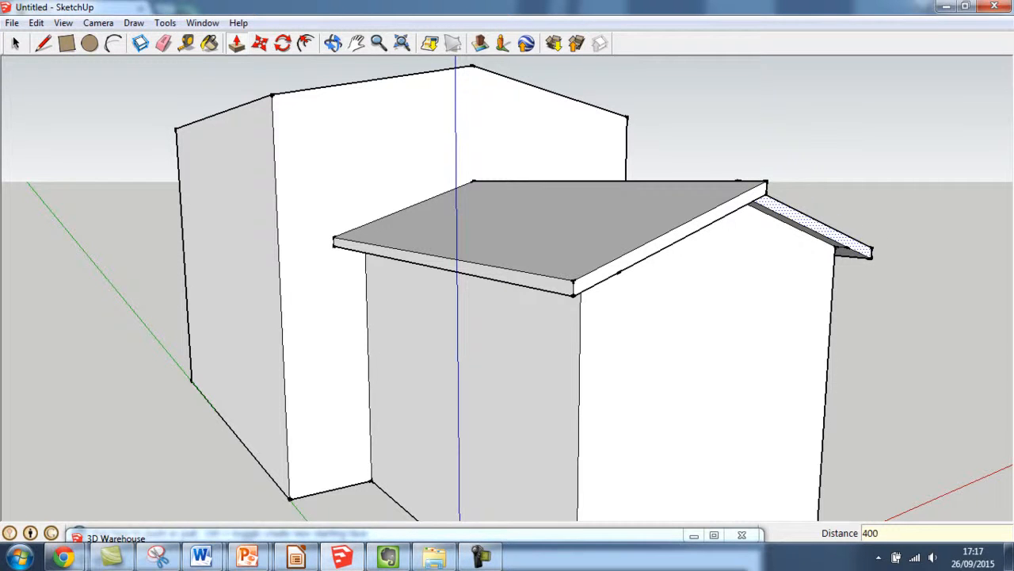
text(00)
key(Return)
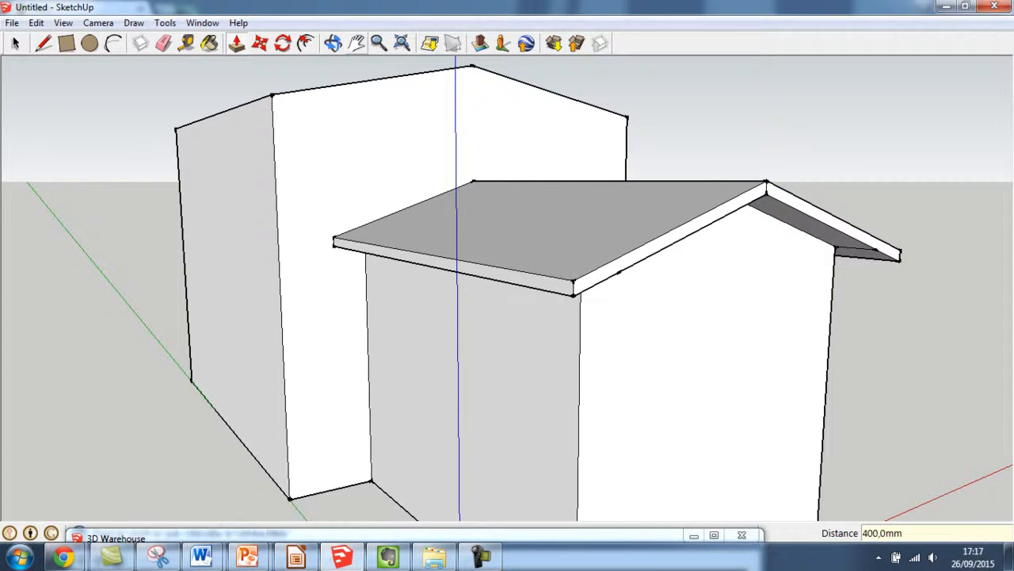
Step: Delete the two leftover edges on the underside of the small roof's overhang, beside the front wall corners
click(333, 42)
drag(587, 317, 369, 236)
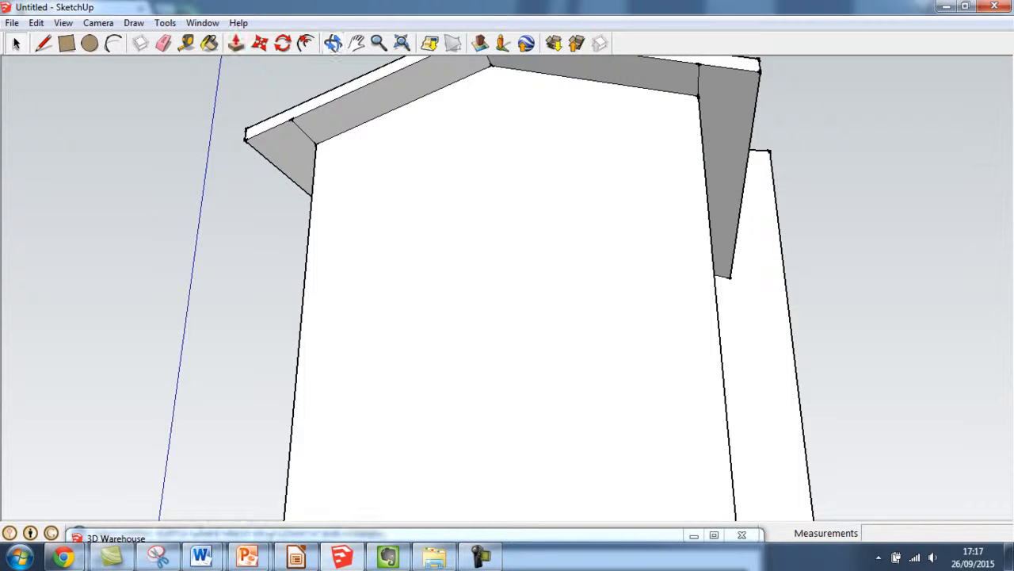
click(305, 132)
key(Delete)
click(699, 79)
key(Delete)
Step: Examine the roofs and overhangs of the two-prism house from several angles
middle_drag(444, 190, 673, 396)
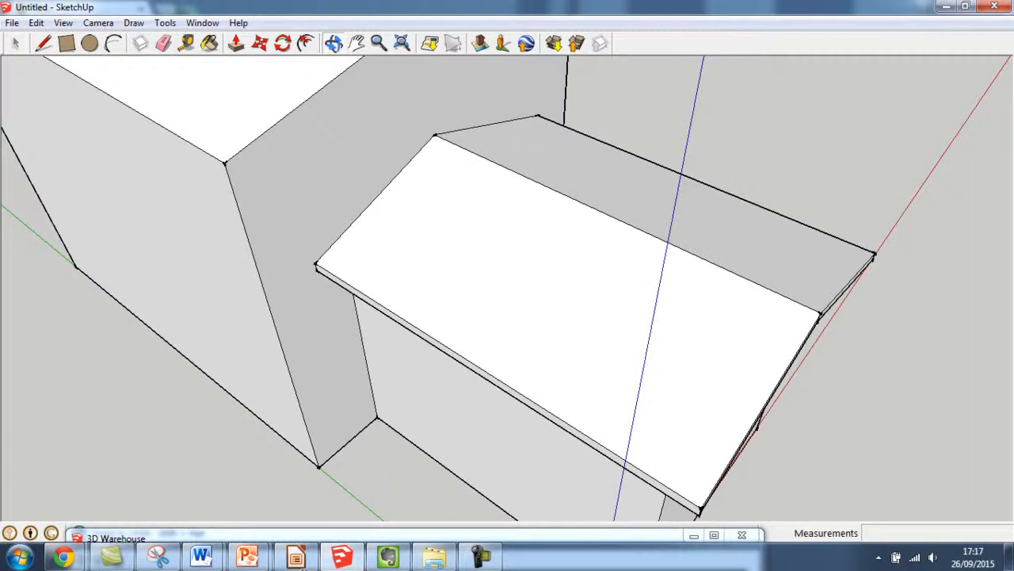
shift+middle_drag(120, 340, 300, 564)
middle_drag(547, 357, 381, 230)
middle_drag(443, 301, 539, 318)
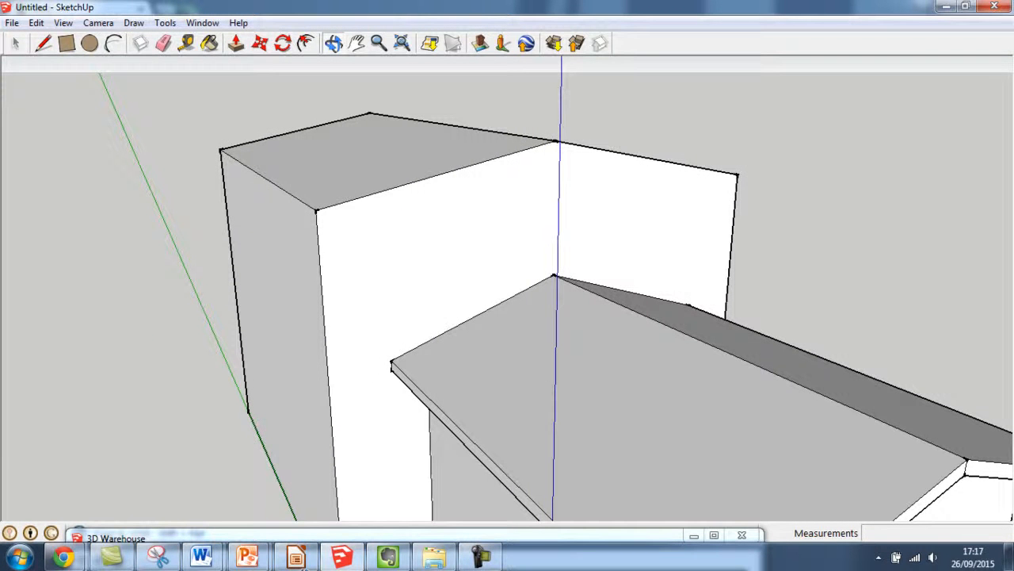
middle_drag(539, 317, 422, 290)
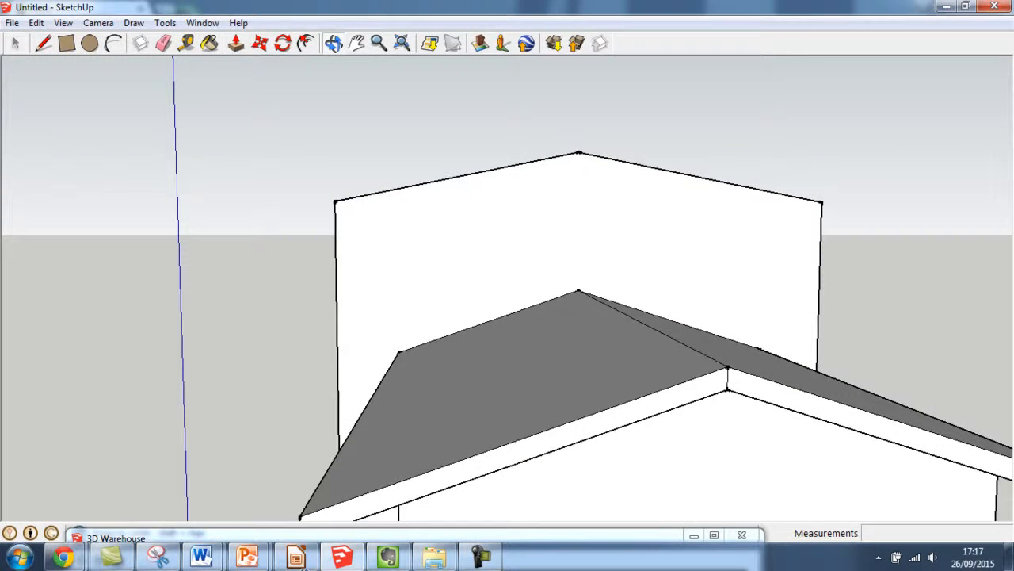
click(482, 558)
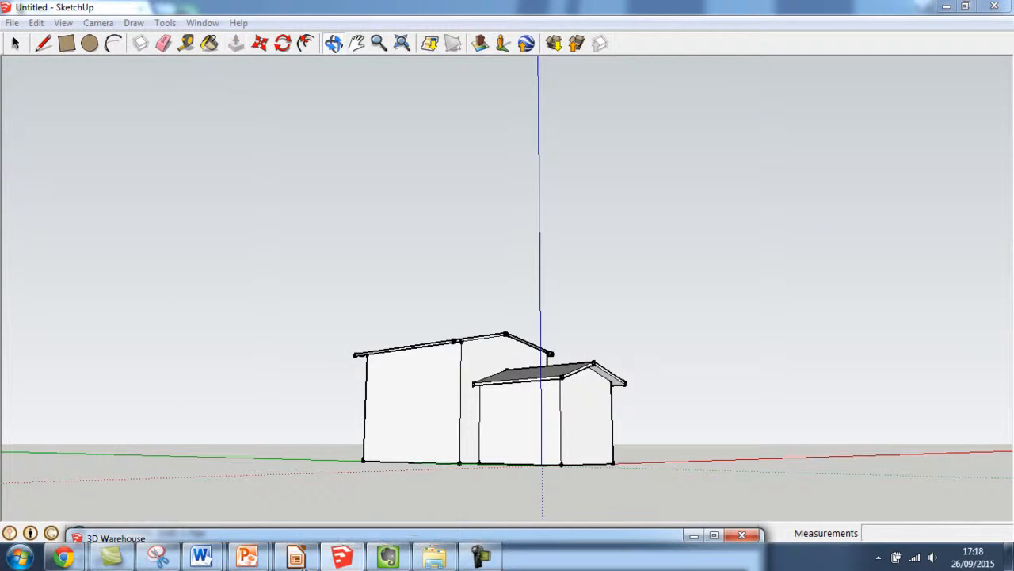
key(F2)
drag(491, 317, 545, 393)
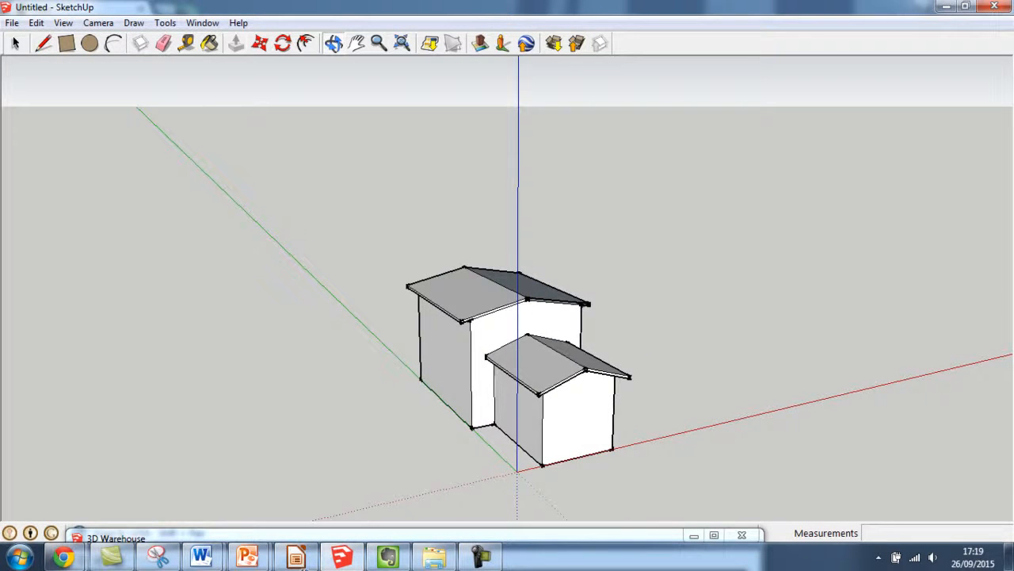
Step: Push/Pull the front end of the large roof's left slab 400 mm outward beyond the front wall
scroll(518, 327, up, 5)
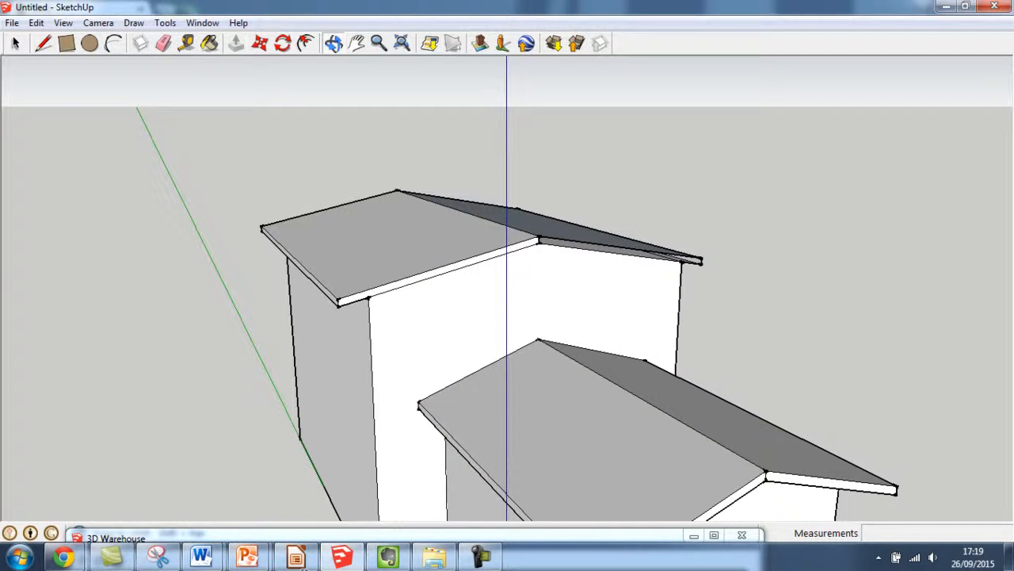
key(p)
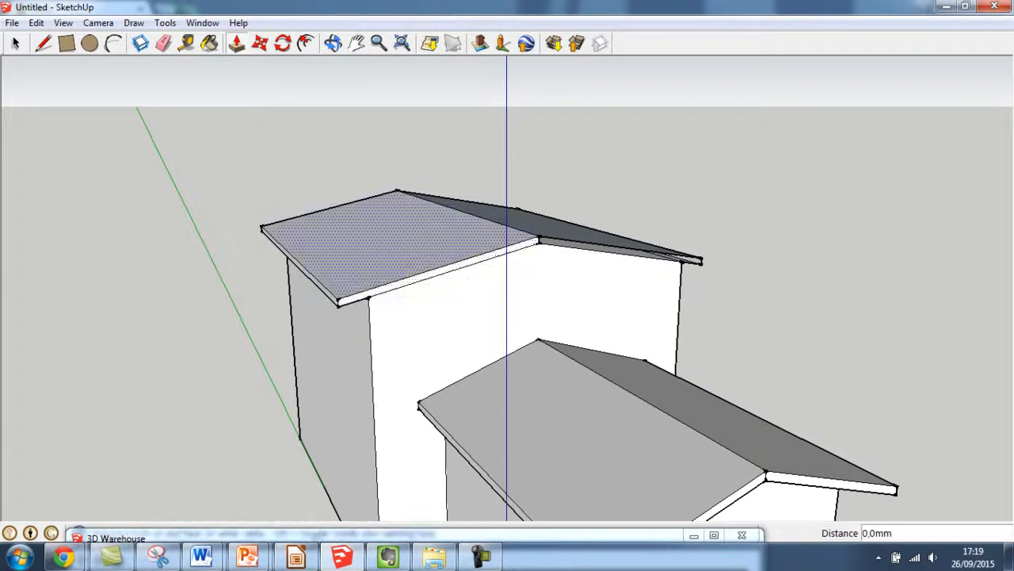
click(408, 273)
key(Escape)
click(416, 279)
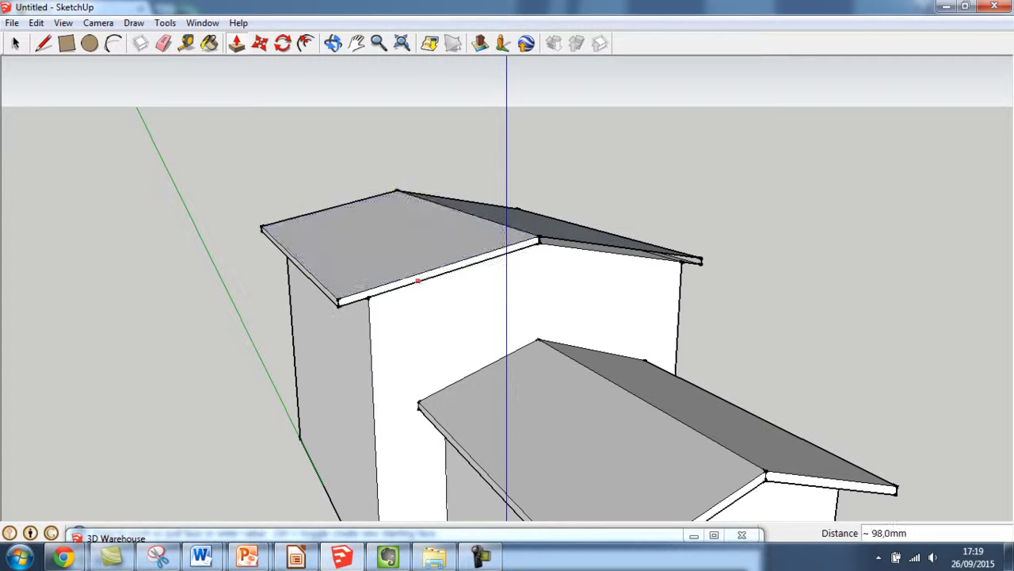
click(444, 271)
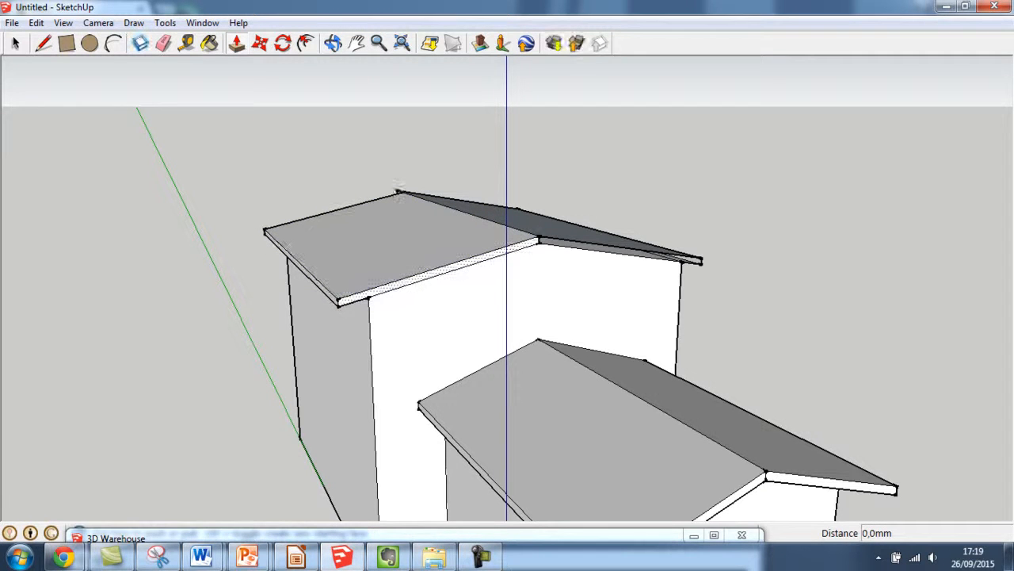
click(453, 287)
text(4)
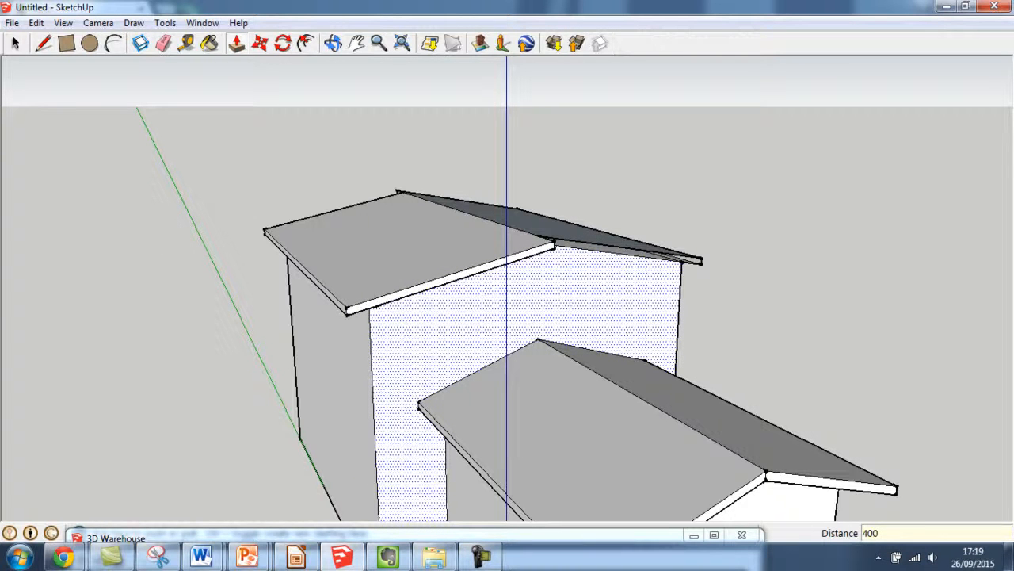
text(00)
key(Return)
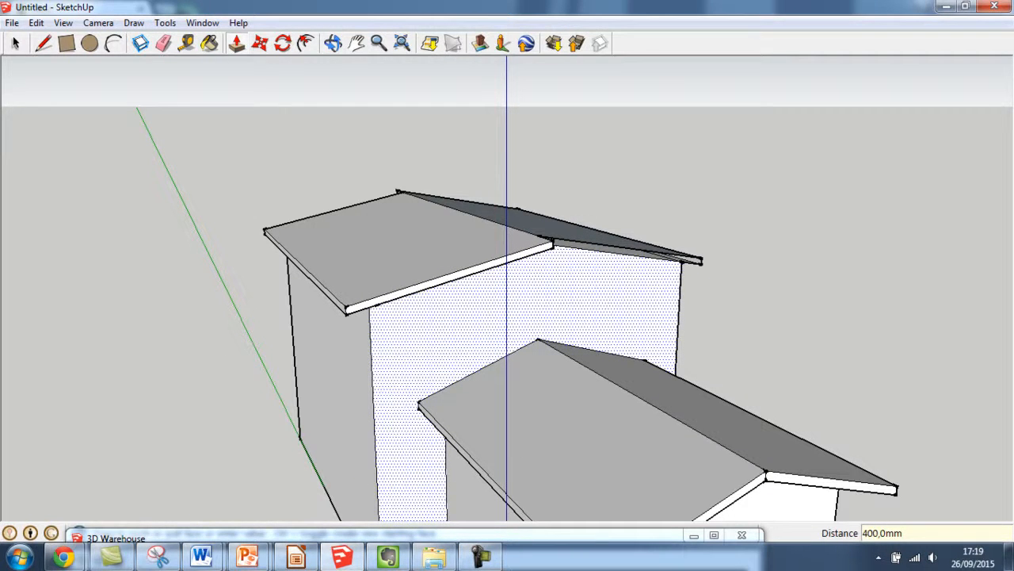
Step: Draw a 100 mm line across the front end of the large roof's right slab at its outer corner to close the end face
double_click(612, 249)
key(ctrl+z)
scroll(651, 270, up, 5)
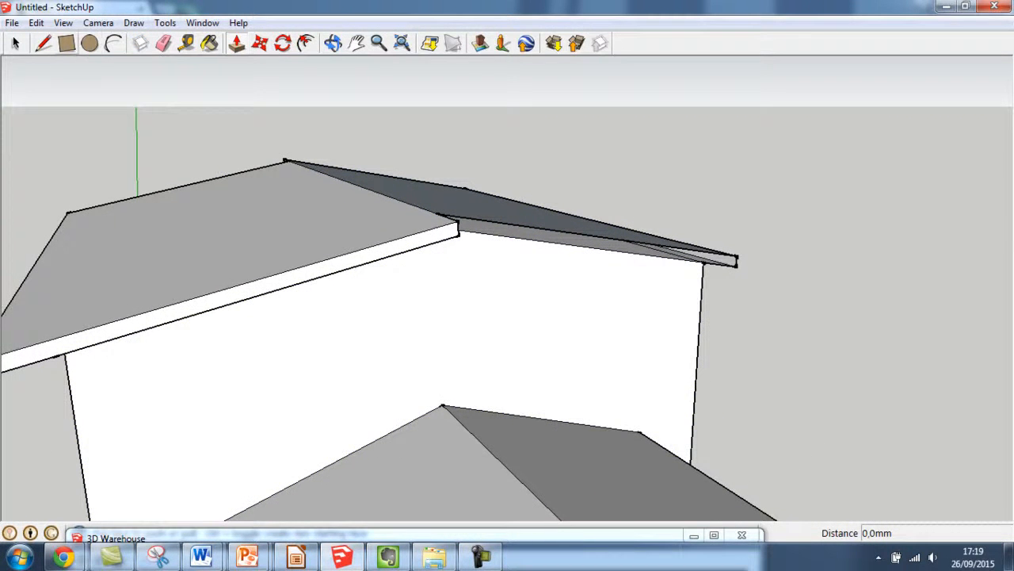
click(43, 43)
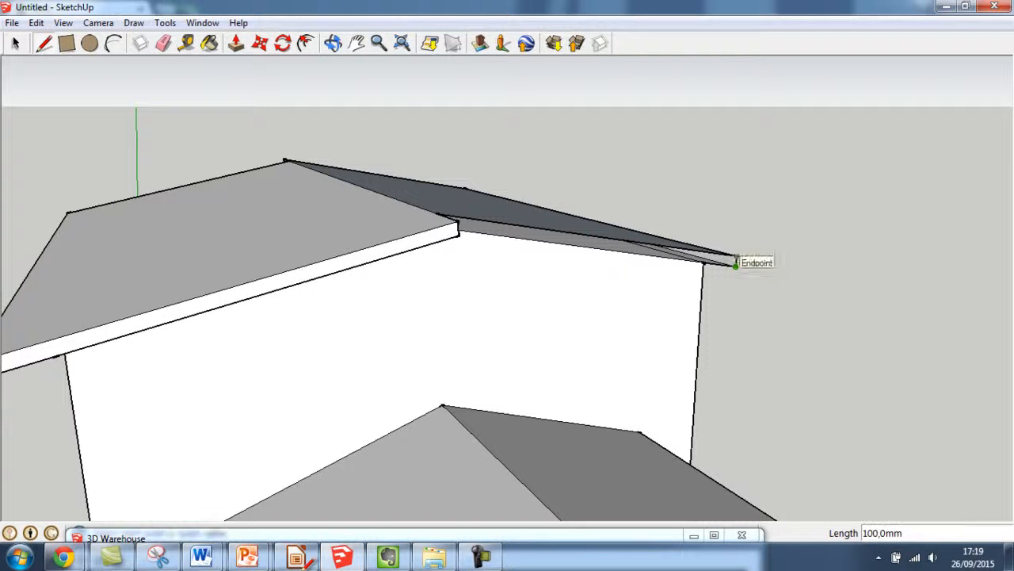
click(735, 264)
Step: Push/Pull the front end face of the large roof's right slab 400 mm outward to match the left overhang
key(p)
click(602, 242)
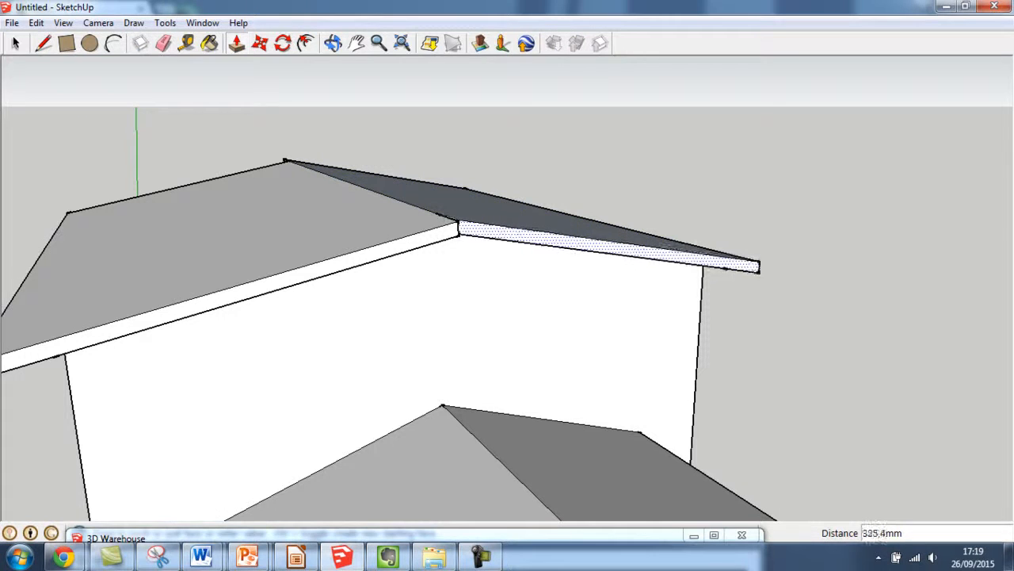
click(622, 265)
text(400)
key(Return)
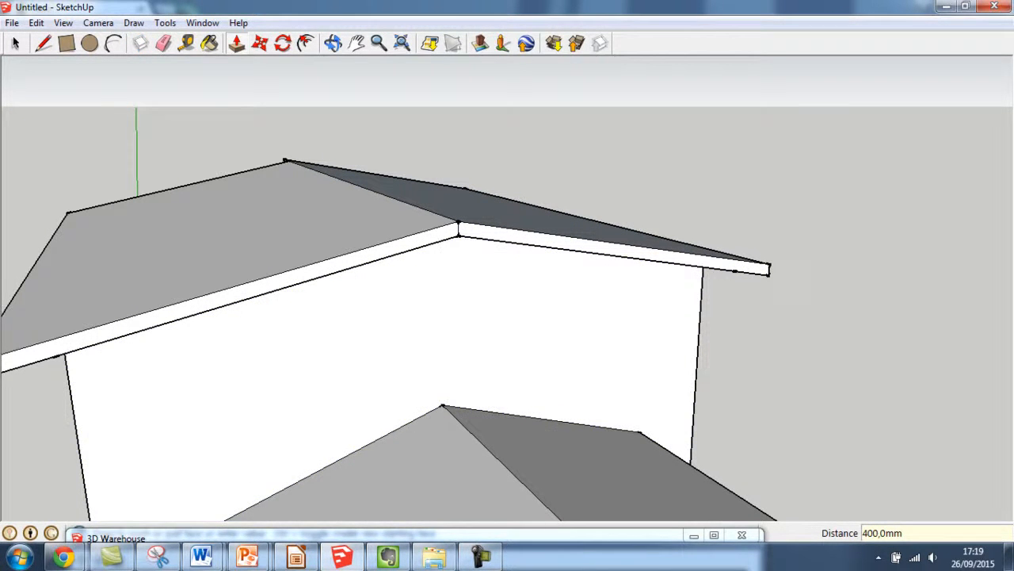
Step: Push/Pull the large roof's recessed rear slab end outward flush with the adjoining slab, and delete the leftover edges under the rear overhang
middle_drag(317, 329, 475, 305)
scroll(475, 305, down, 3)
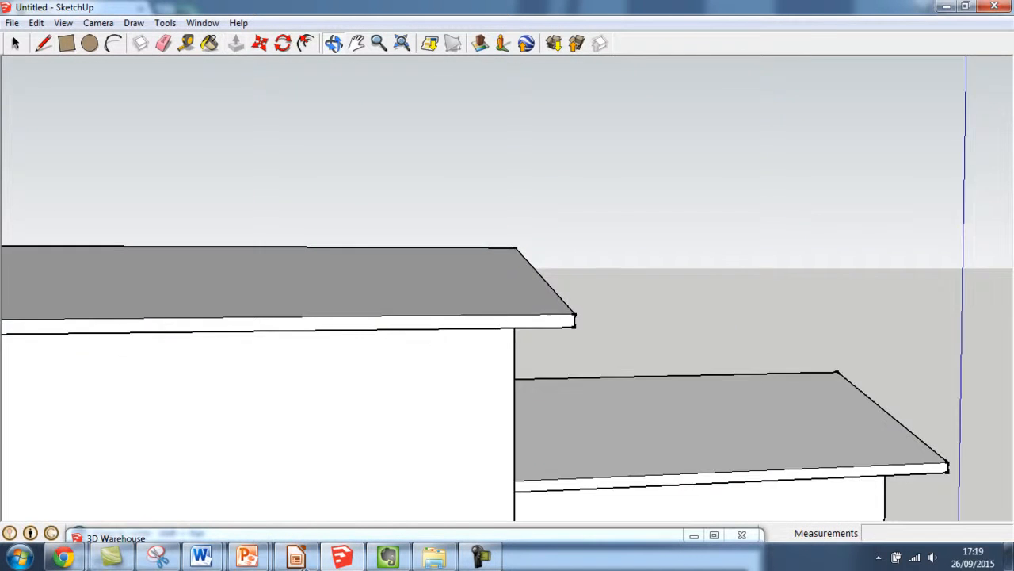
scroll(531, 367, down, 2)
middle_drag(507, 349, 701, 249)
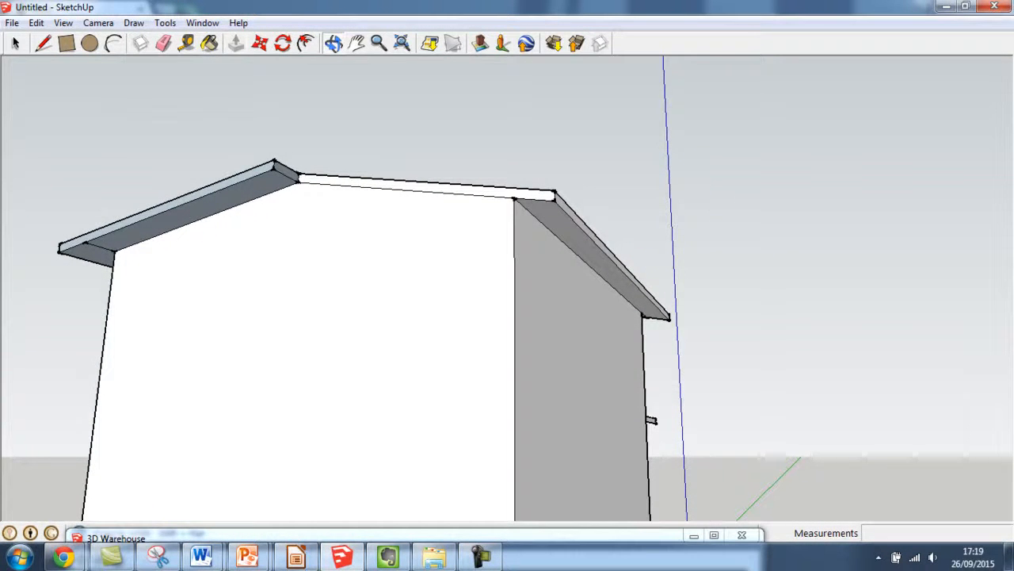
click(236, 42)
click(519, 193)
click(513, 198)
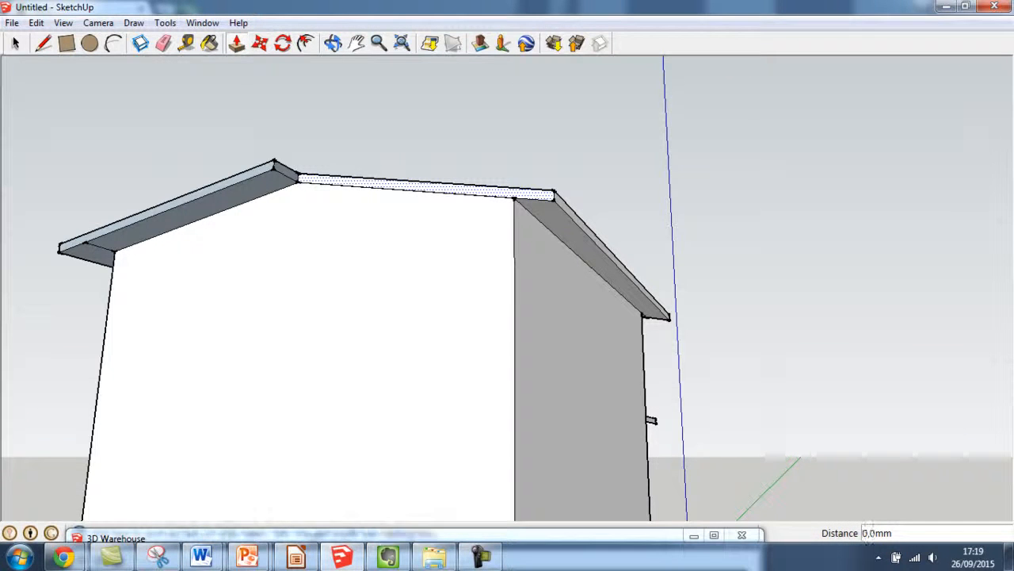
text(40)
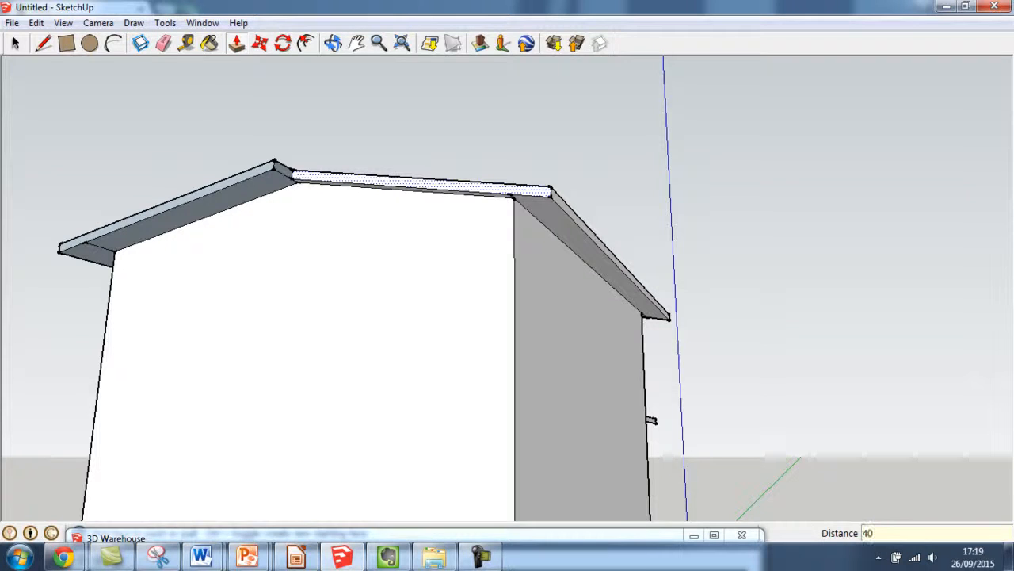
key(Return)
scroll(481, 263, down, 2)
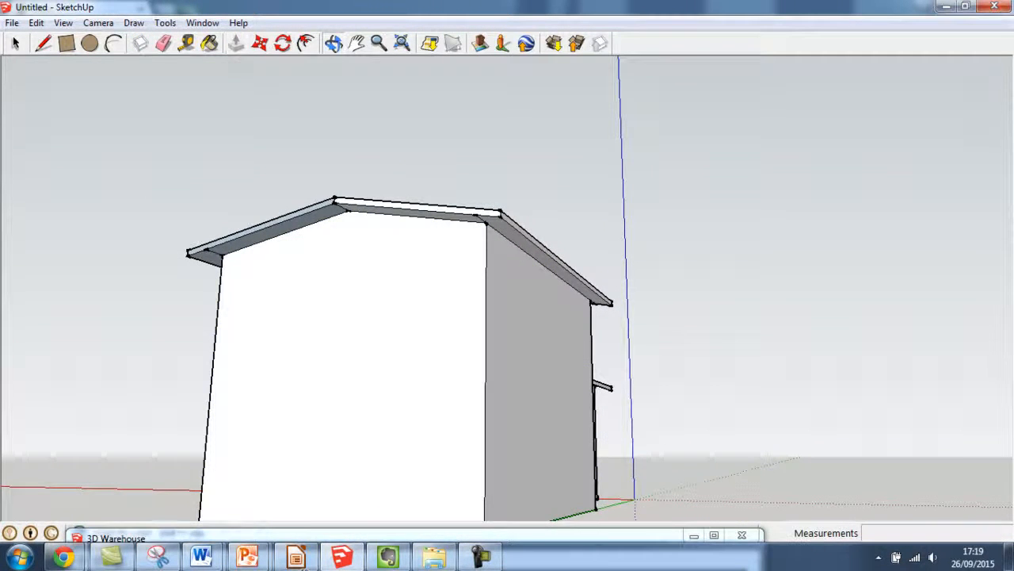
middle_drag(665, 365, 673, 222)
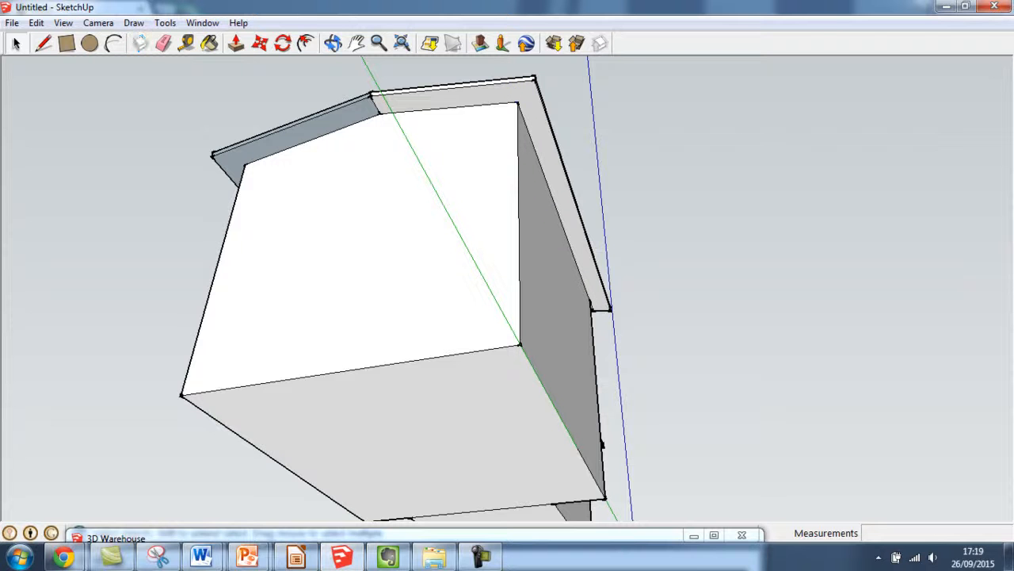
Step: Mark two guide points on the base edge of the small prism's front wall, each 500 mm in from a corner
click(333, 43)
drag(698, 206, 106, 344)
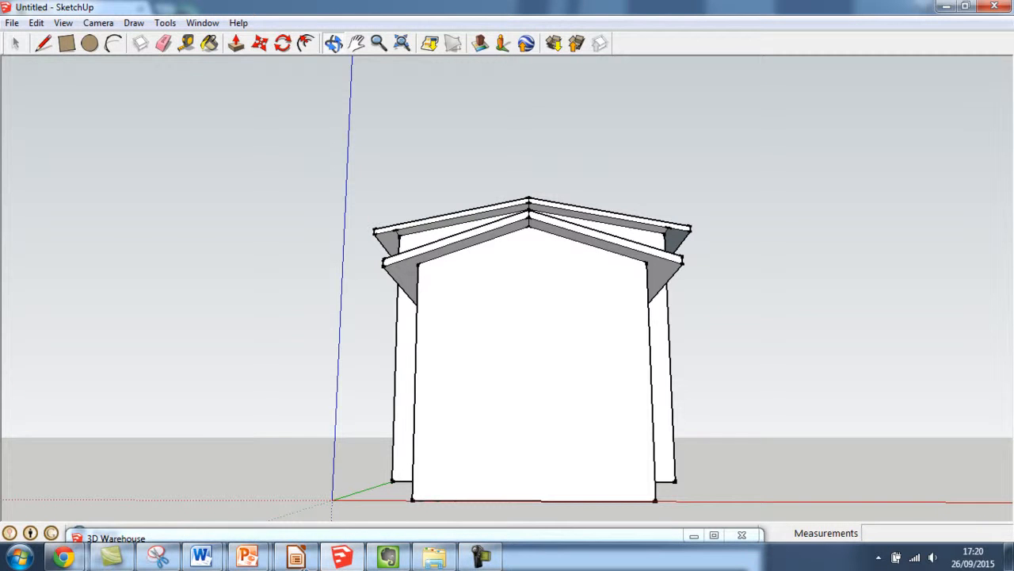
key(t)
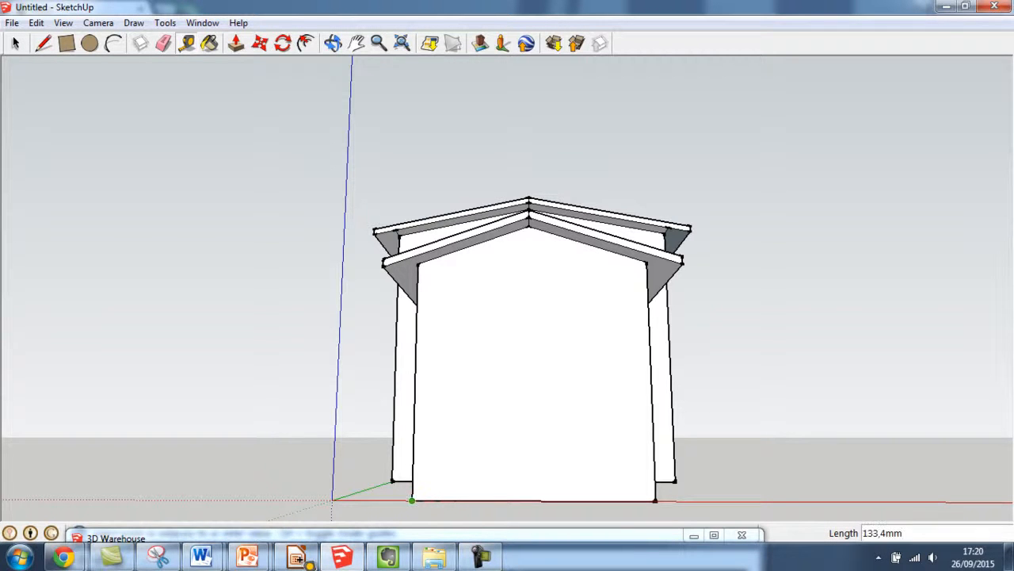
click(411, 500)
text(500)
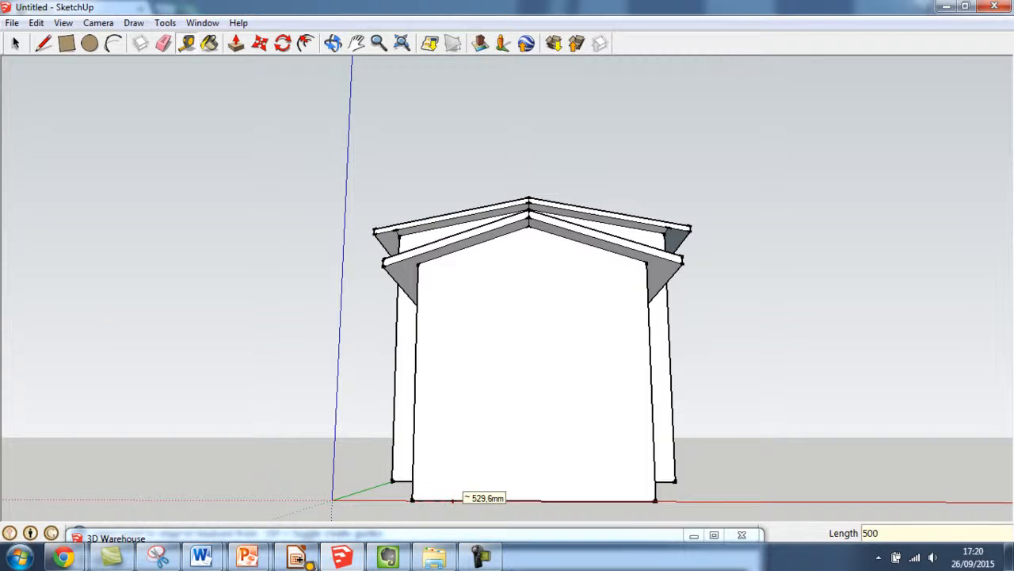
key(Return)
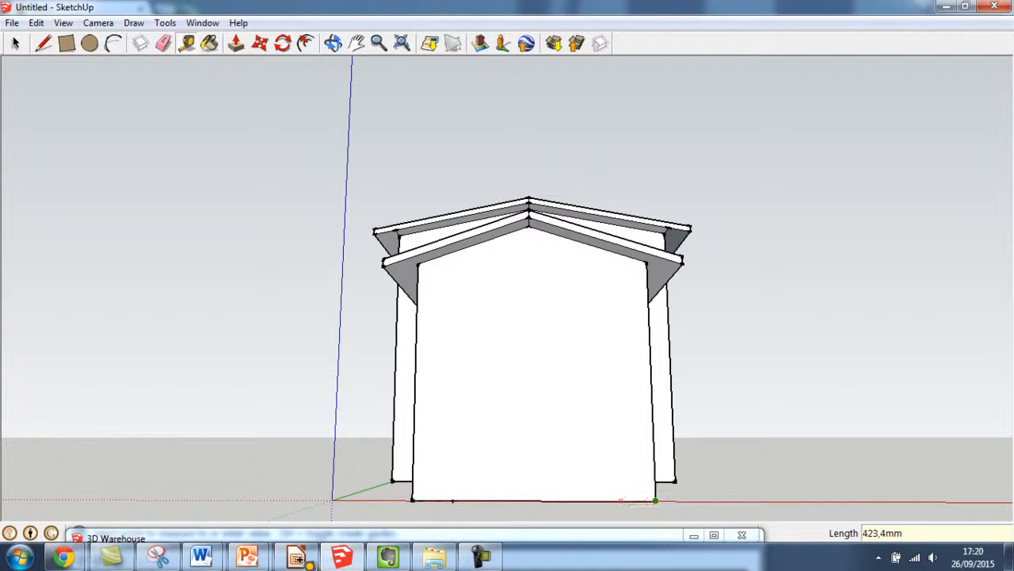
text(500)
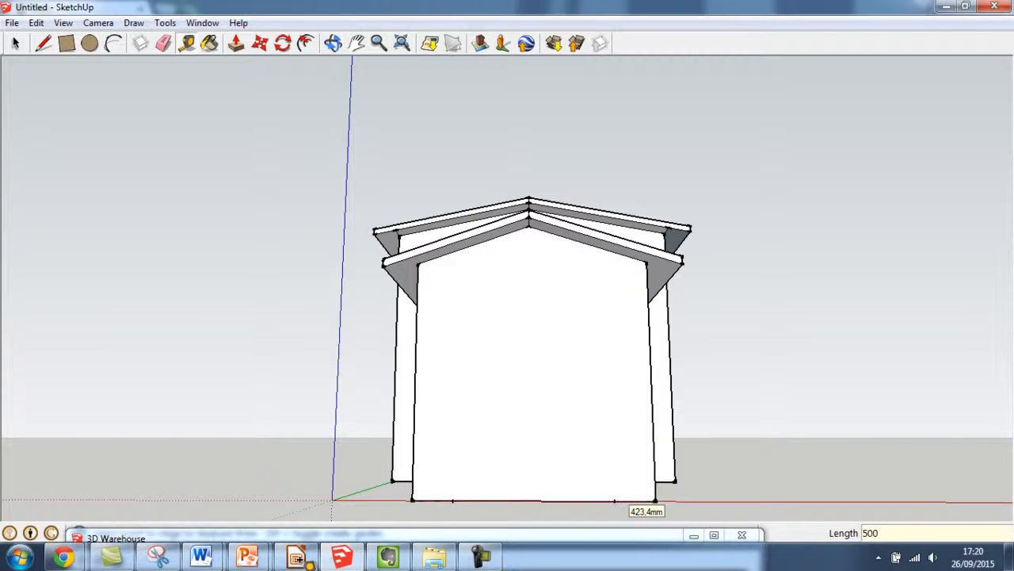
key(Return)
Step: Draw a door outline 2000 mm high and 2000 mm wide on the small prism's front wall, between the two guide points
click(44, 43)
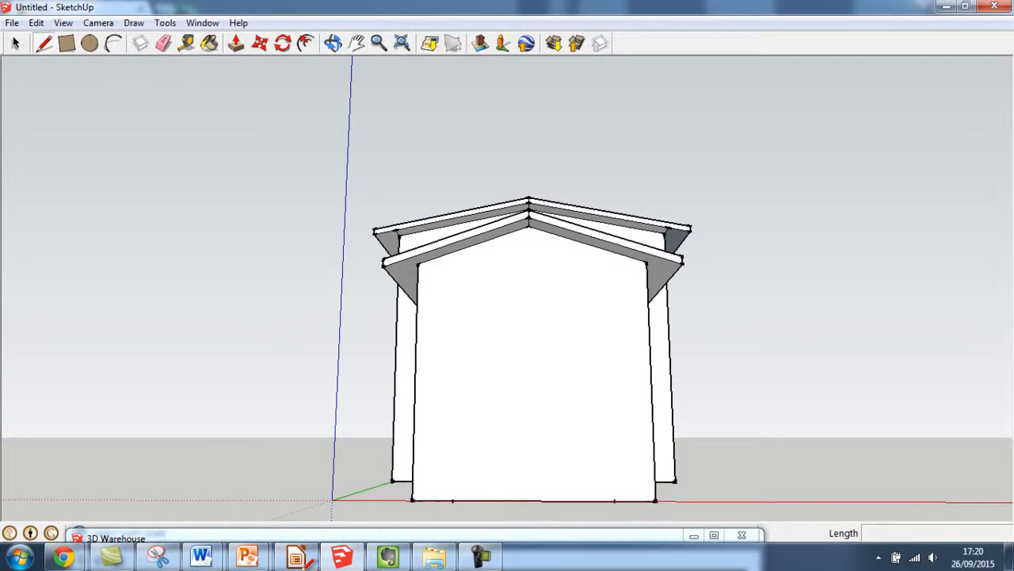
click(452, 500)
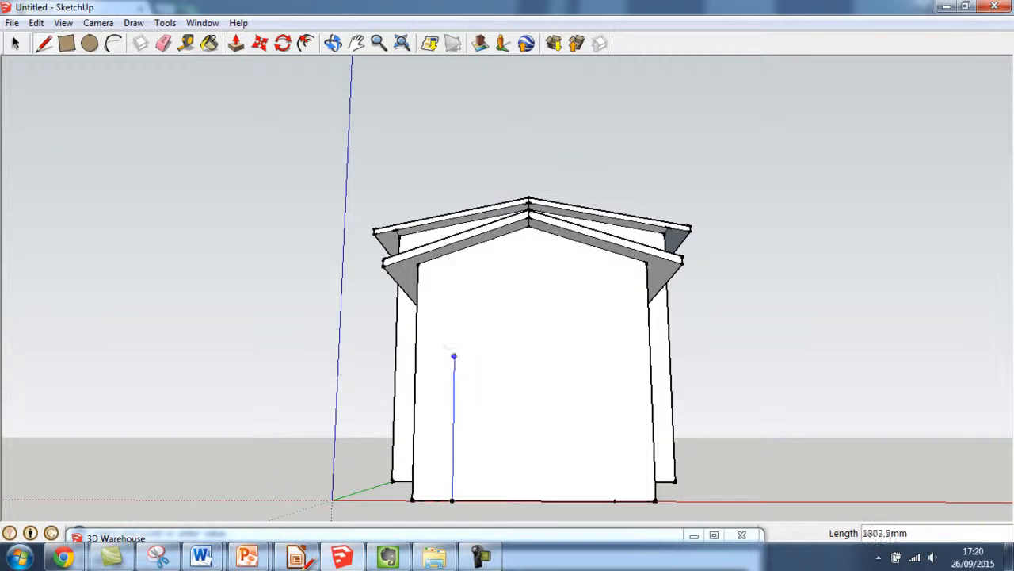
text(2000)
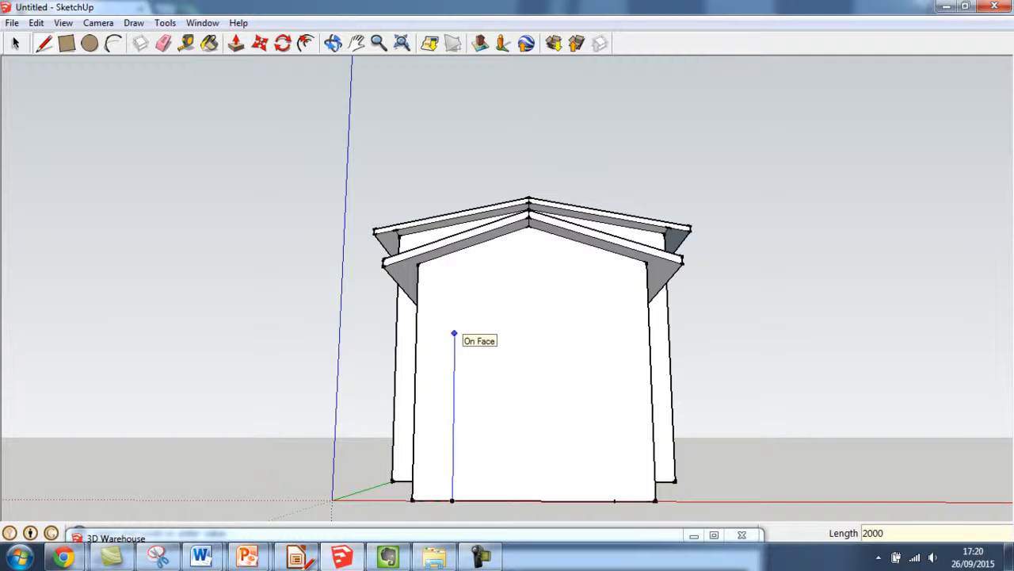
key(Return)
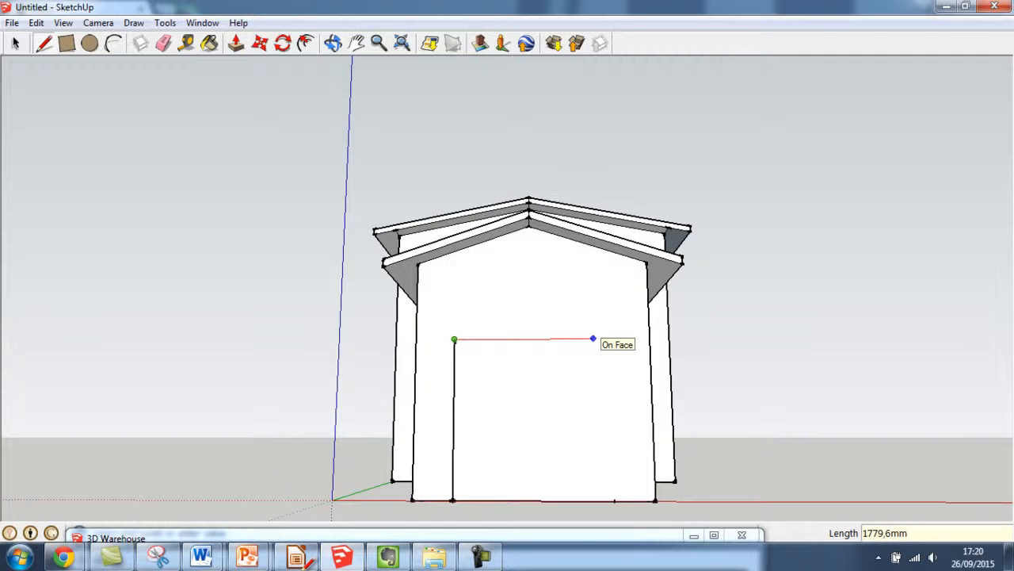
text(2000)
key(Return)
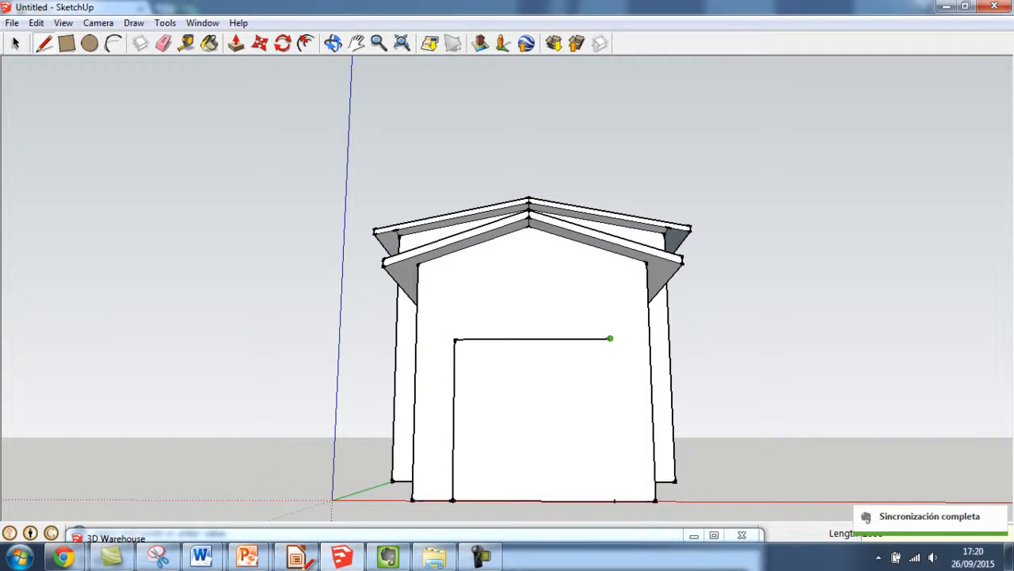
click(614, 501)
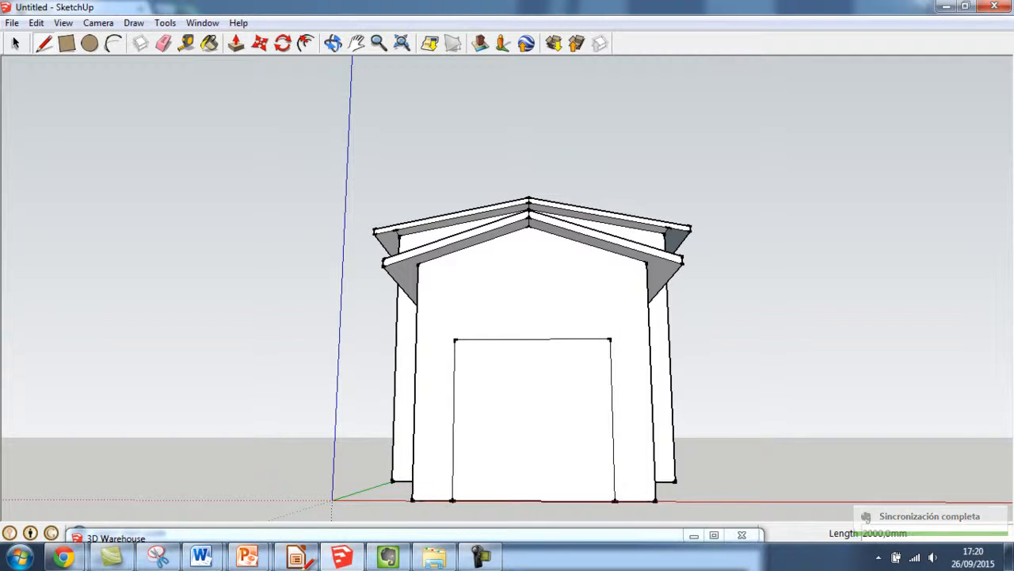
Step: Review the assignment page's instructions and pictures for doors, windows, canopy, pillars and painting in Chrome, and return to the SketchUp model
scroll(603, 252, down, 3)
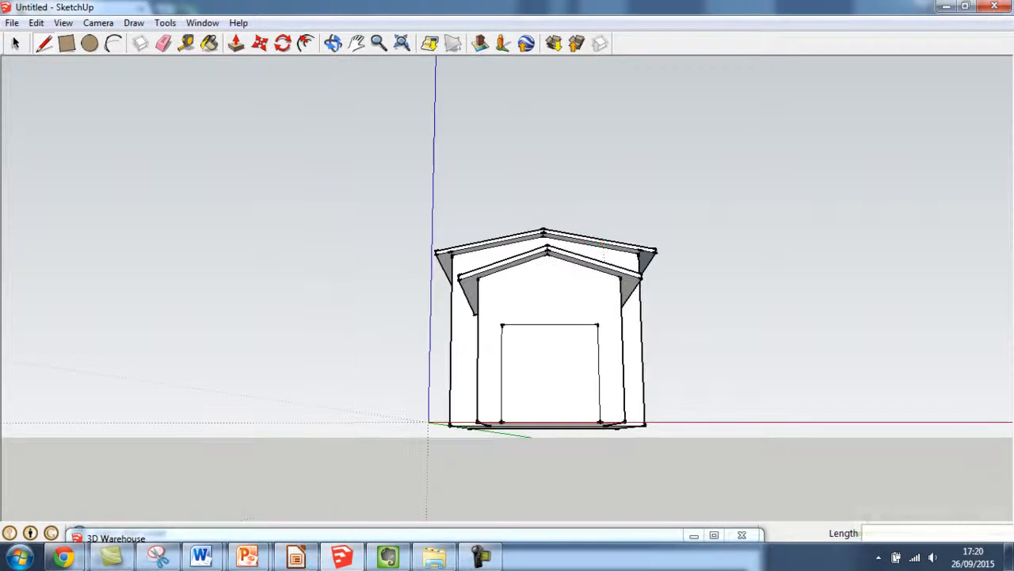
middle_drag(604, 252, 444, 305)
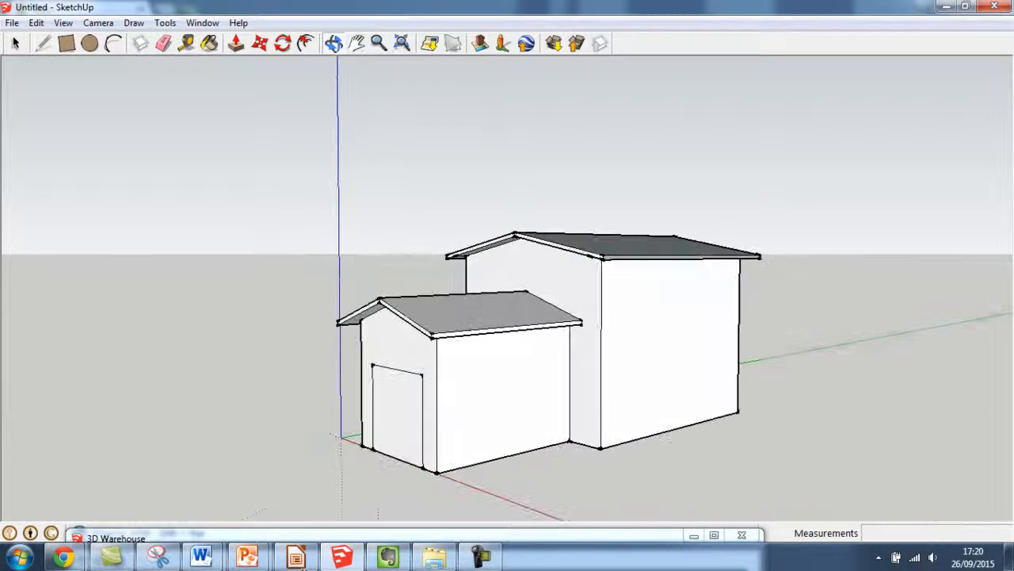
mouse_move(508, 7)
mouse_down()
mouse_move(518, 14)
mouse_move(531, 423)
mouse_move(450, 374)
mouse_move(545, 303)
mouse_move(649, 153)
mouse_move(463, 86)
mouse_move(468, 253)
mouse_up()
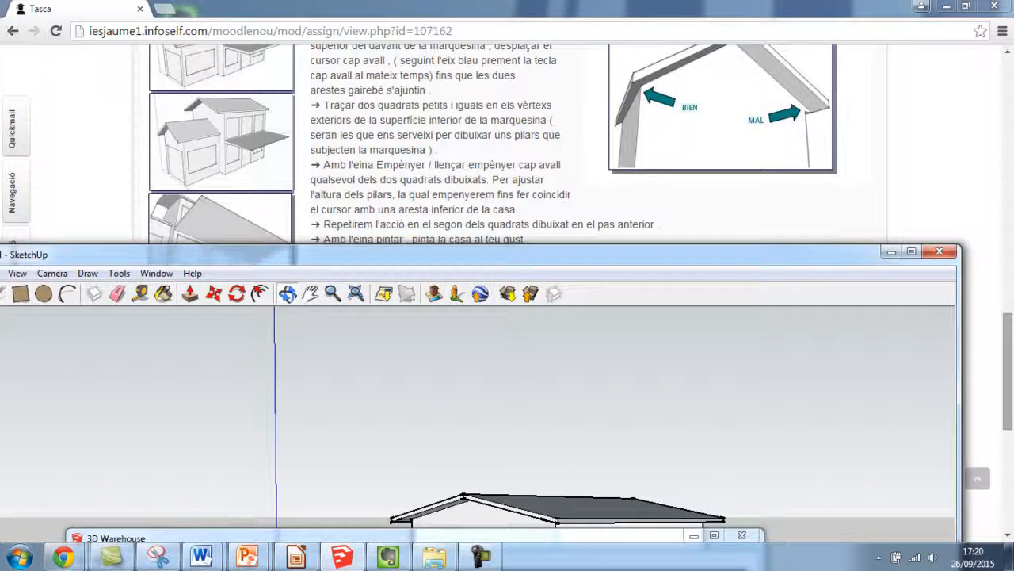
key(alt+Tab)
scroll(507, 293, up, 2)
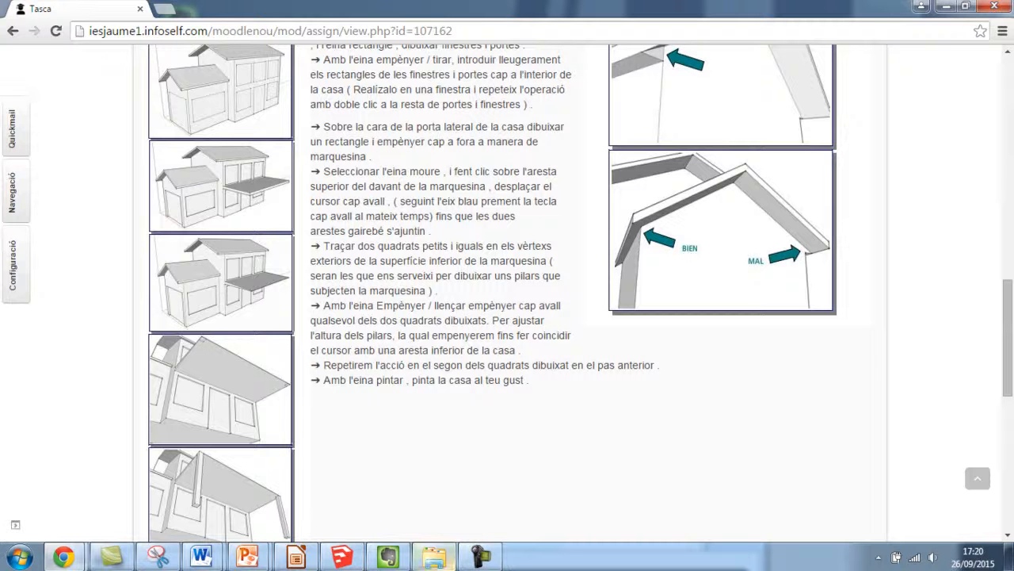
scroll(358, 293, up, 2)
scroll(507, 293, down, 4)
scroll(508, 294, up, 3)
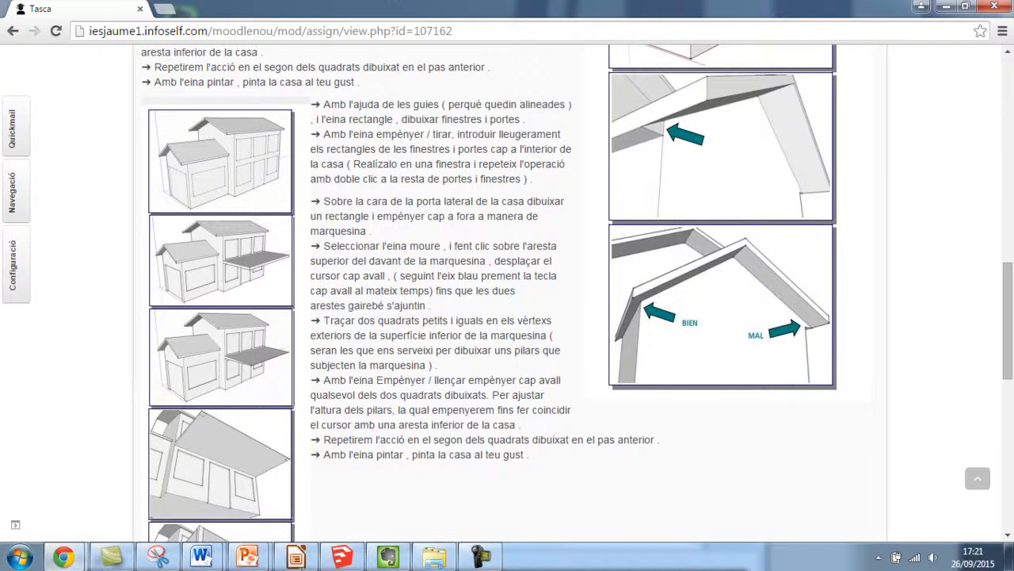
scroll(508, 293, down, 3)
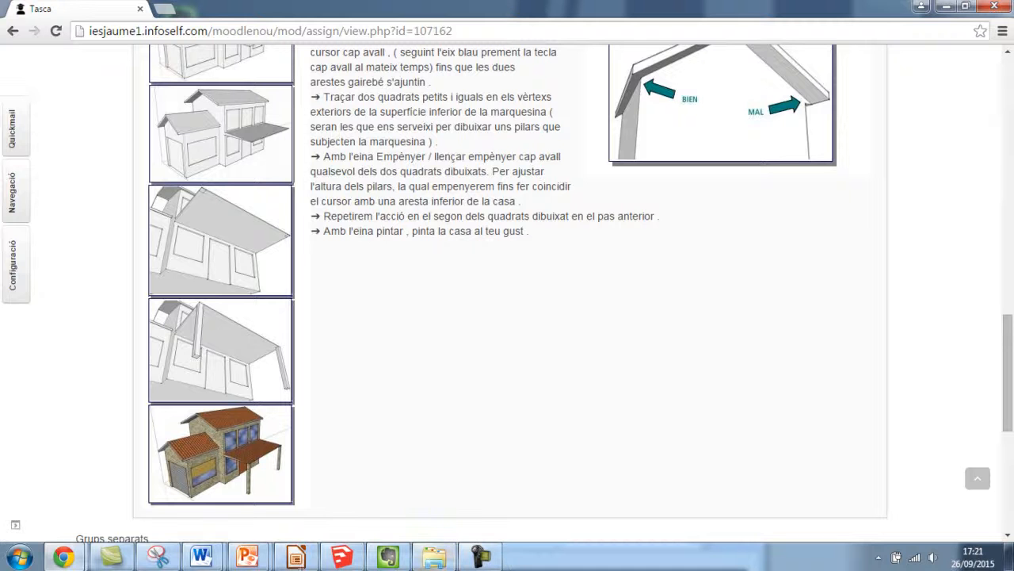
click(342, 557)
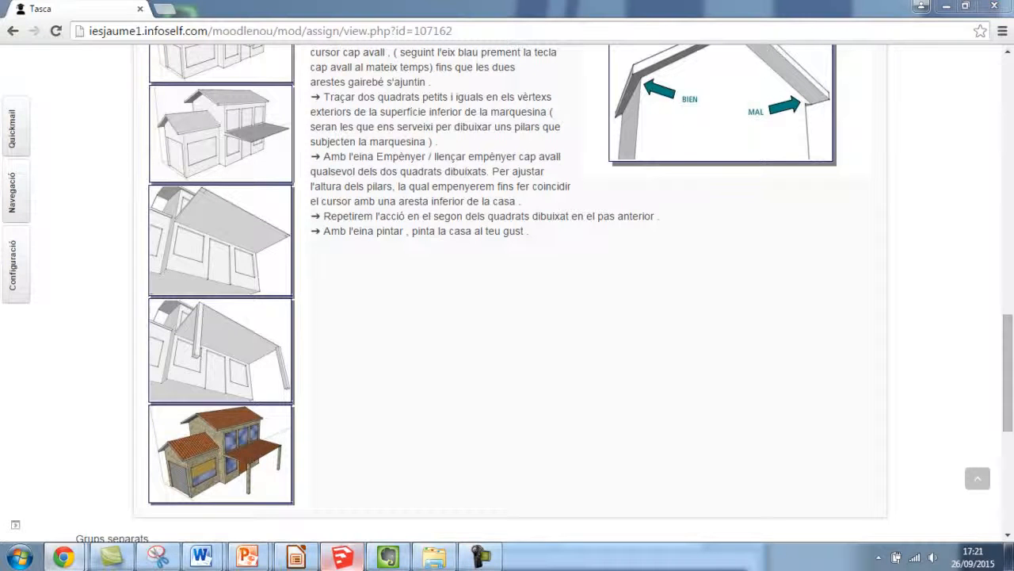
drag(476, 253, 476, 2)
scroll(599, 408, up, 4)
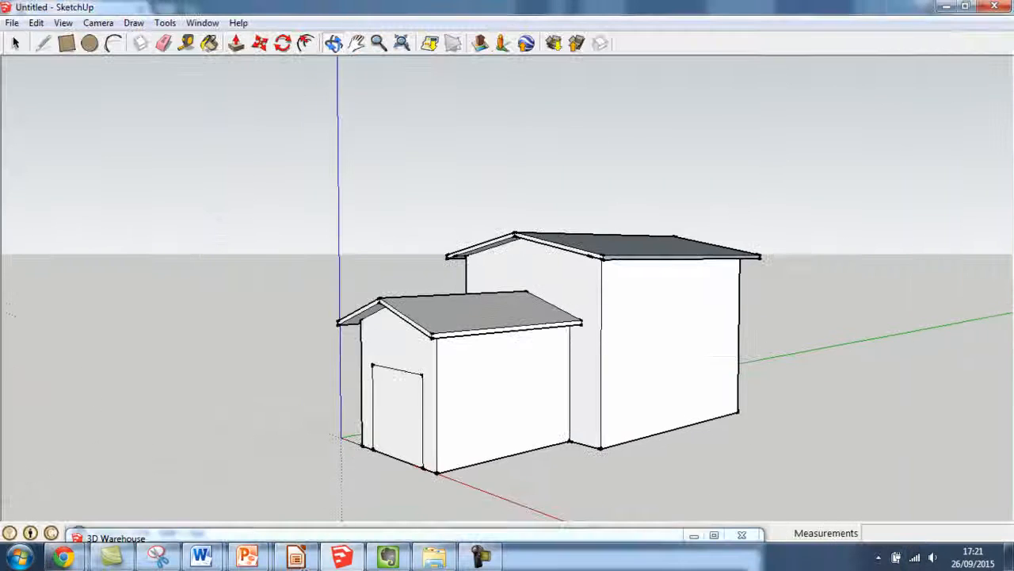
Step: Mark a point 2200 mm above the ground on the large prism's corner edge nearest the small prism
scroll(630, 363, up, 1)
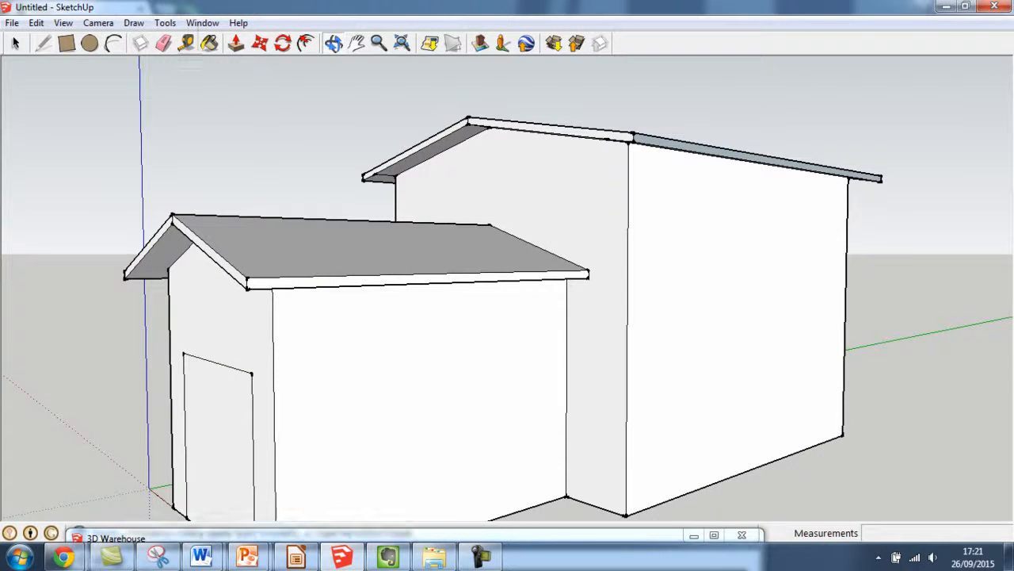
key(l)
click(626, 516)
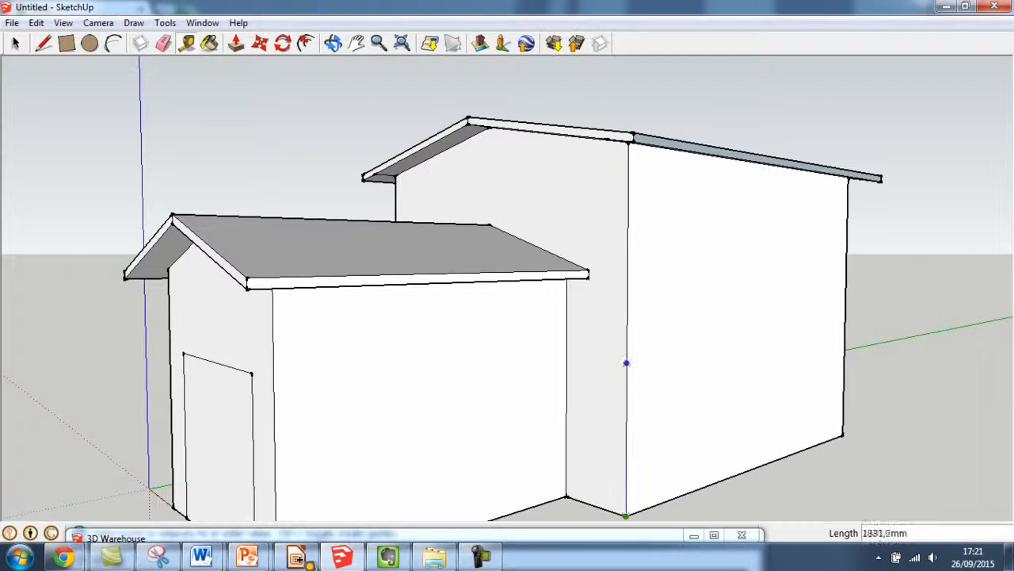
text(2250)
key(Return)
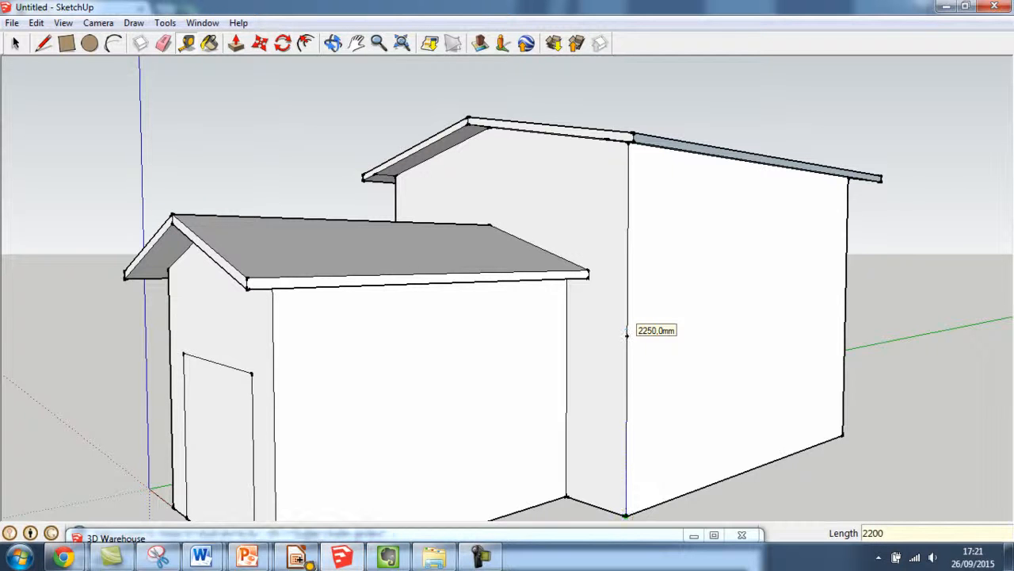
key(Return)
Step: Try to draw a horizontal line from the marked point across the large prism's side wall, and undo it
click(44, 43)
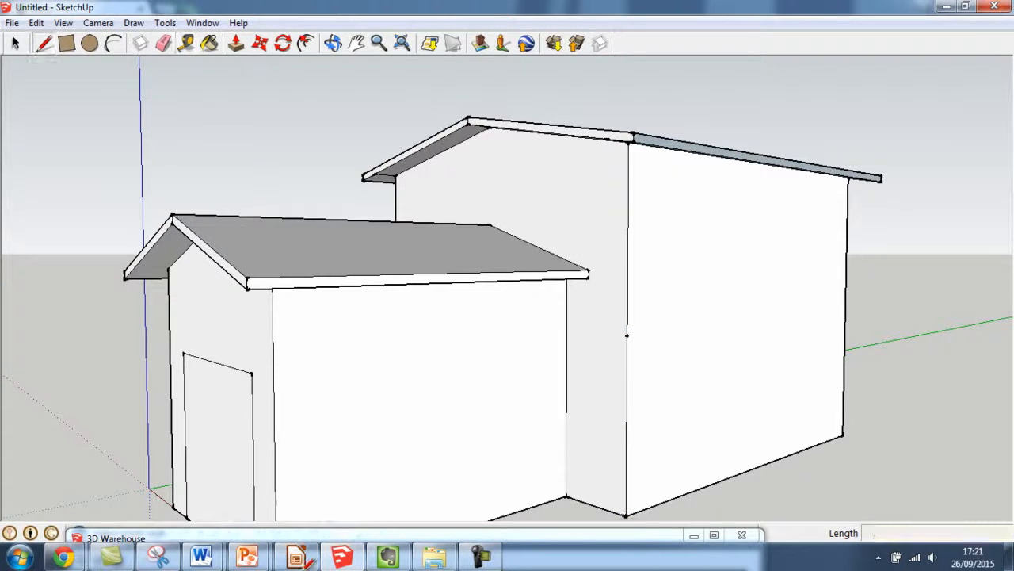
click(627, 334)
click(845, 311)
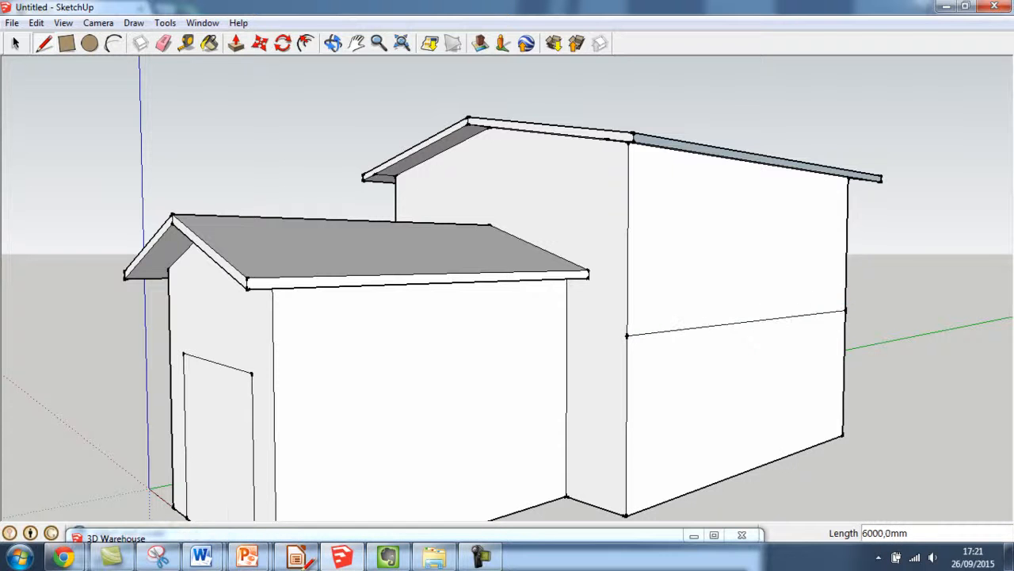
text(100)
key(Return)
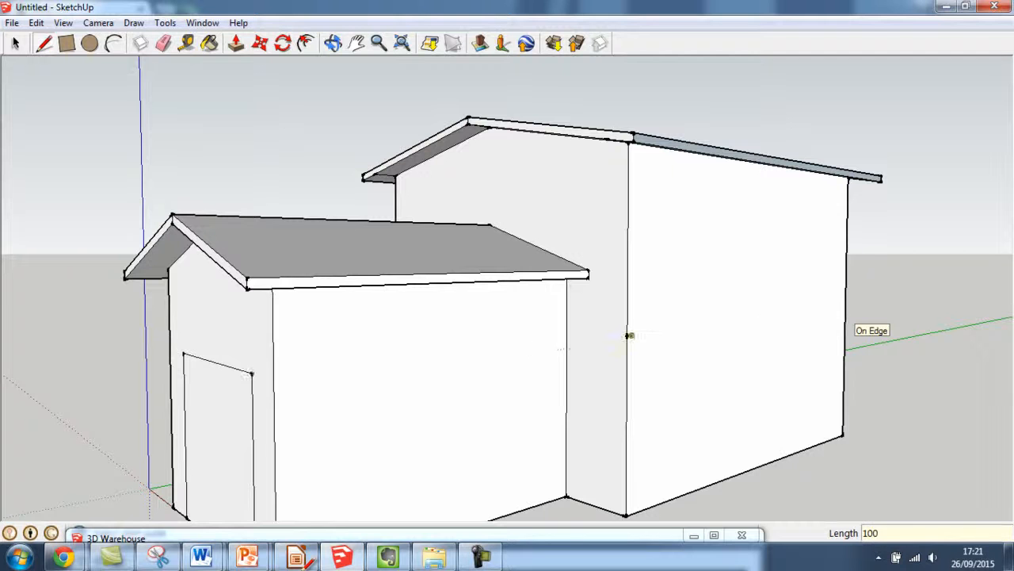
key(Escape)
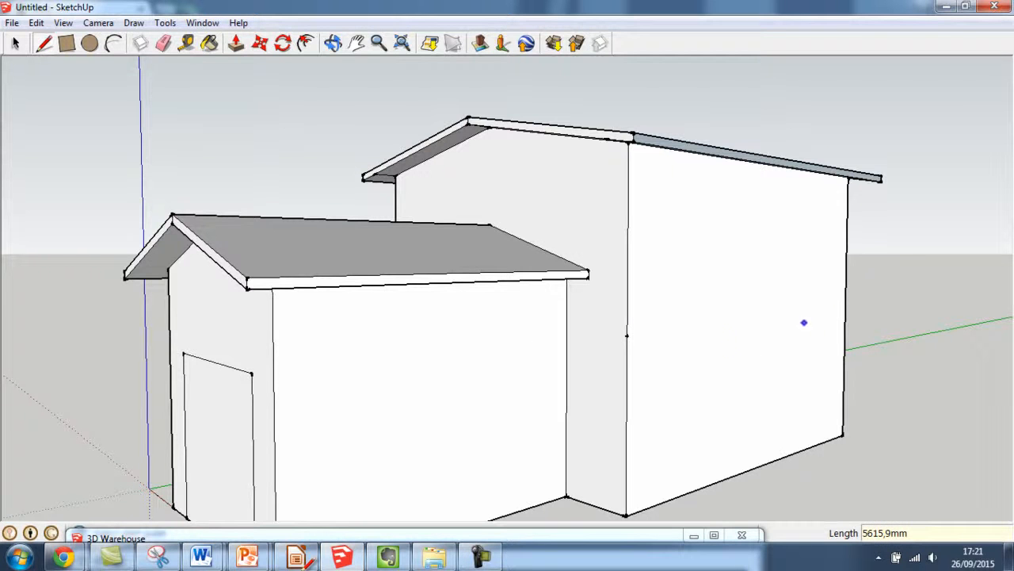
click(627, 335)
middle_drag(627, 335, 554, 325)
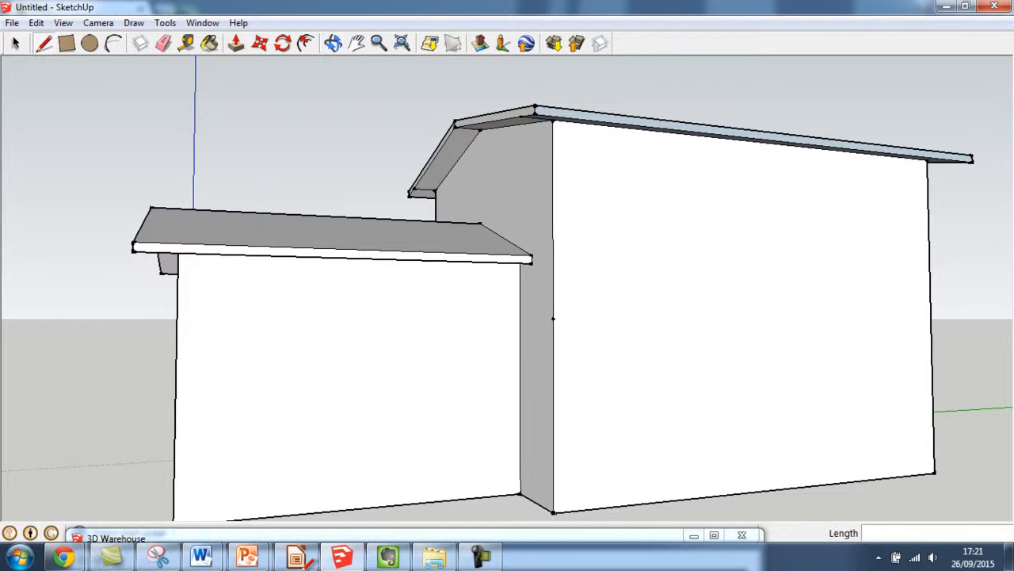
click(553, 319)
click(931, 318)
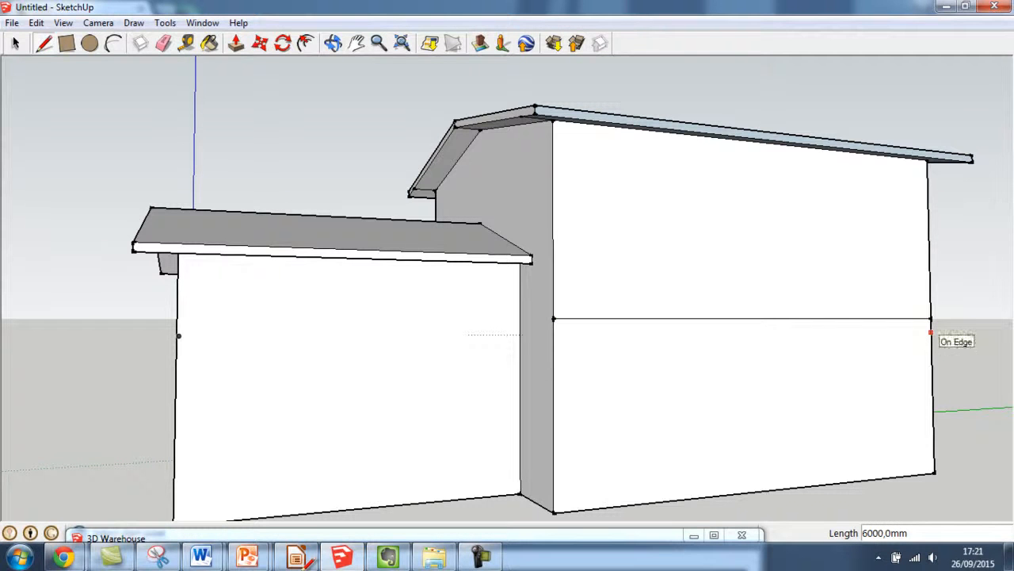
key(ctrl+z)
click(559, 318)
key(Escape)
Step: Outline a 100 mm high strip across the large prism's side wall, with its upper line at the marked point
click(553, 318)
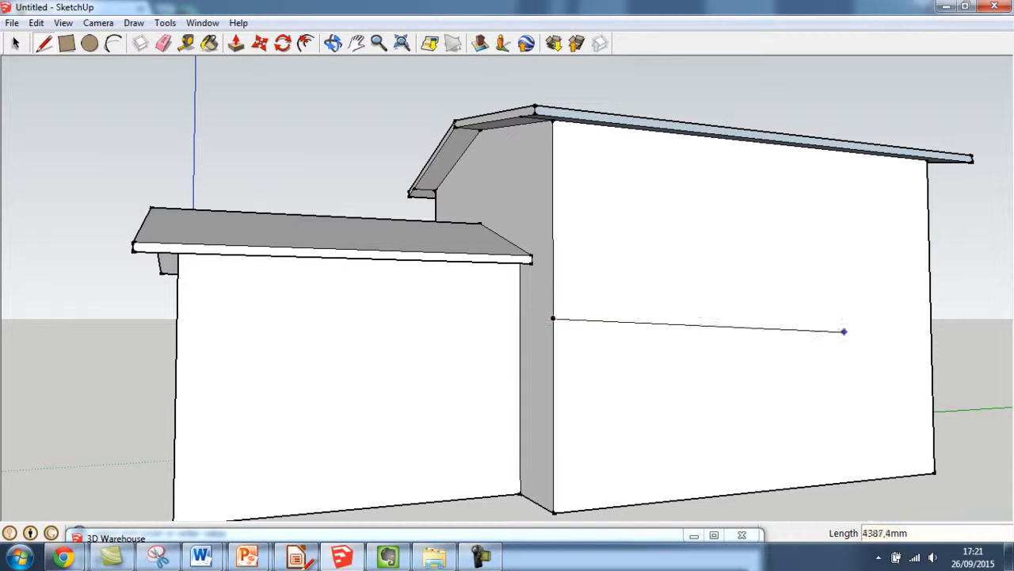
click(930, 318)
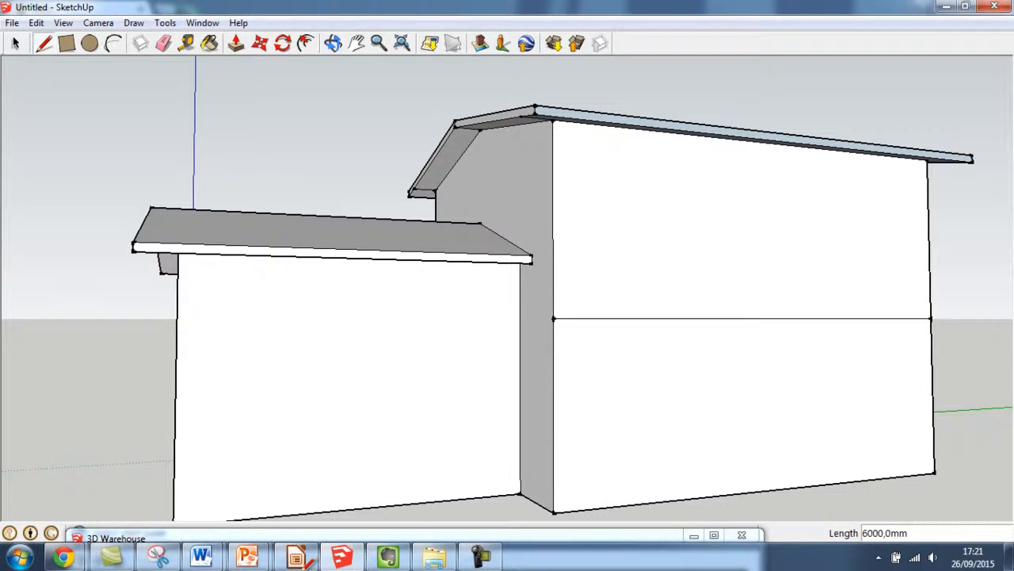
click(931, 332)
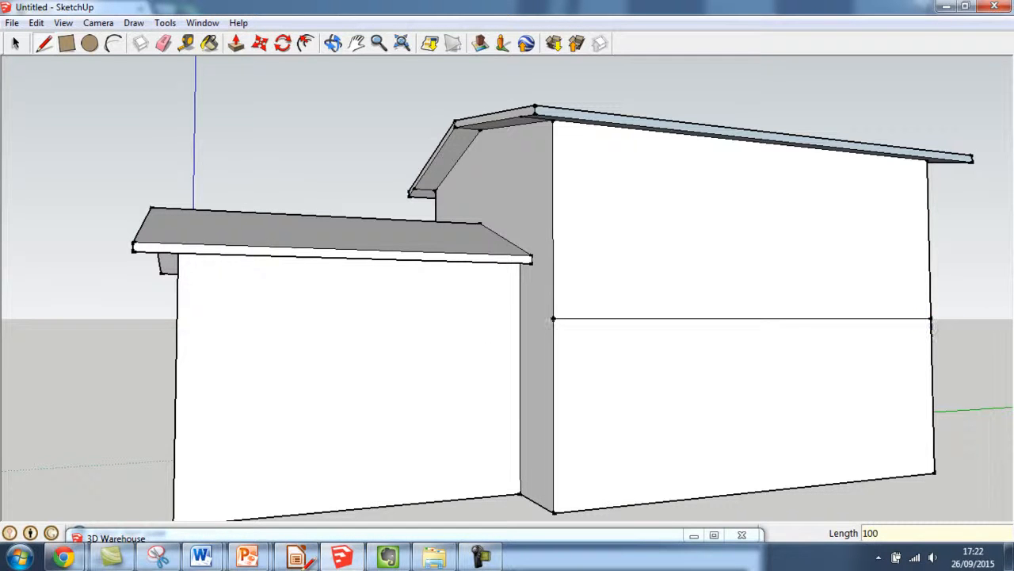
click(931, 325)
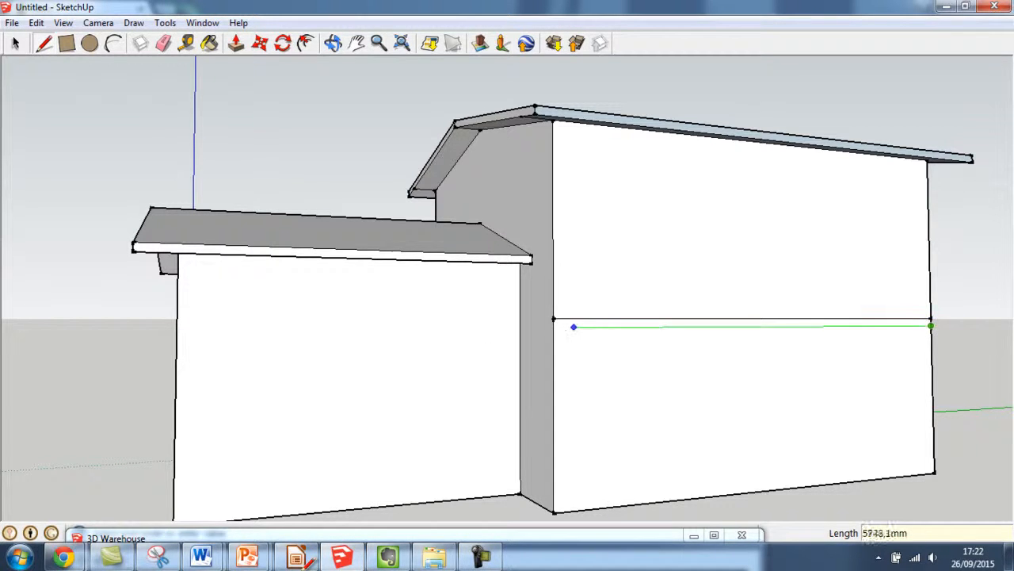
click(553, 324)
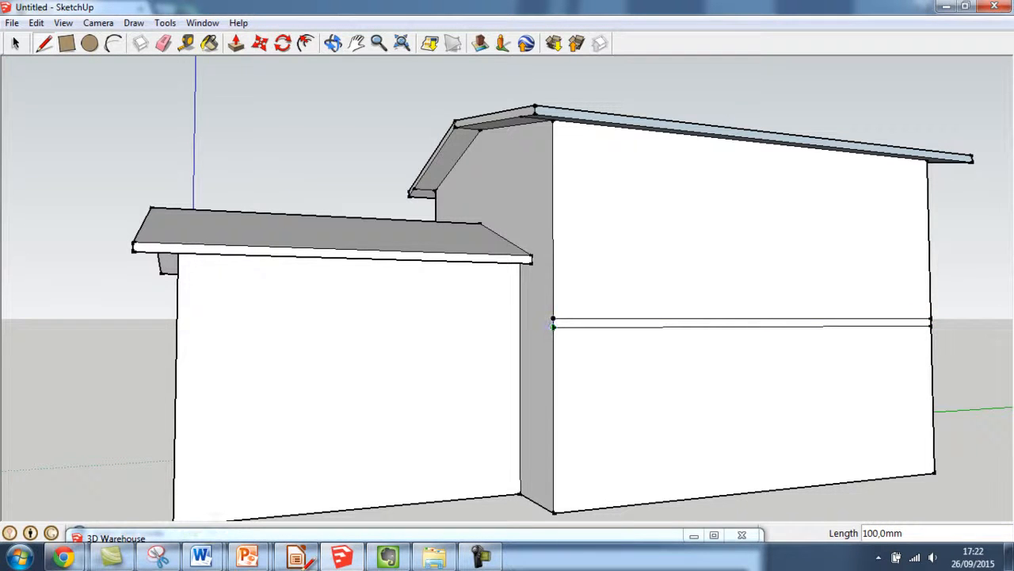
Step: Push/Pull the narrow strip 2000 mm out of the side wall to form the canopy
click(237, 43)
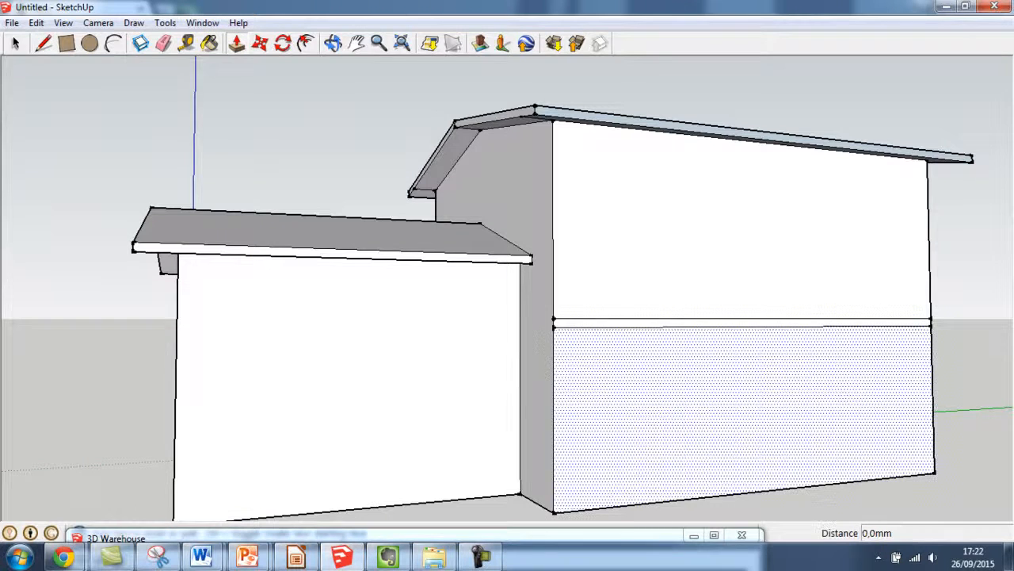
click(729, 323)
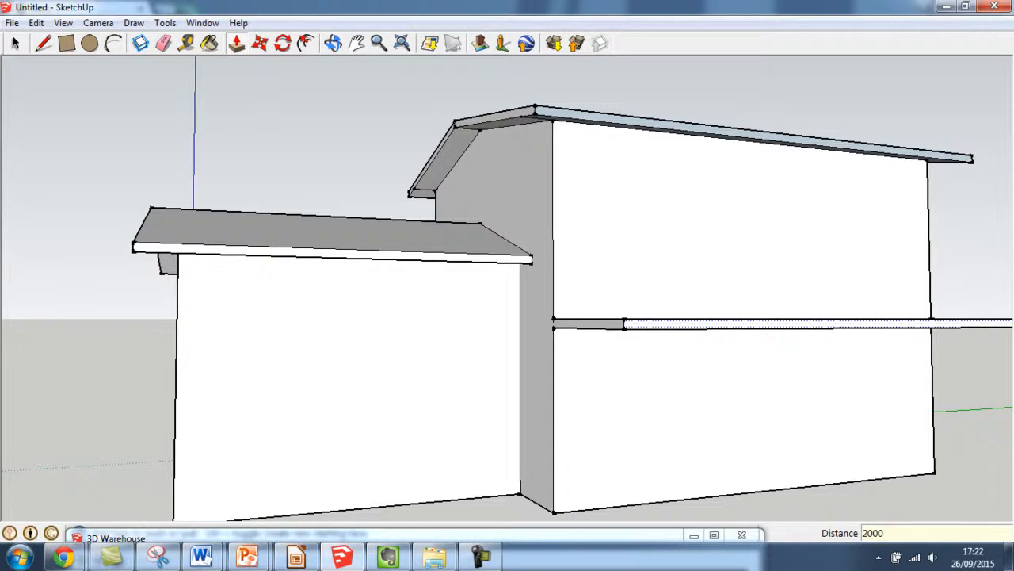
text(2000)
key(Return)
Step: Draw a 200 × 200 mm square on the canopy's underside at the outer corner nearest the small prism
click(333, 44)
drag(333, 214, 539, 238)
drag(840, 348, 420, 214)
scroll(665, 258, down, 2)
click(66, 43)
click(256, 154)
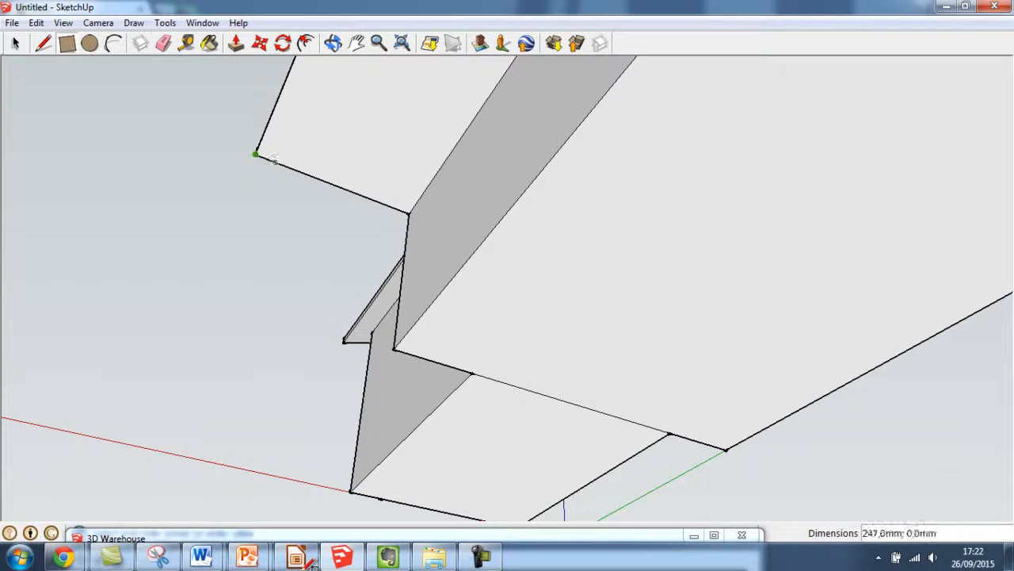
text(200;2)
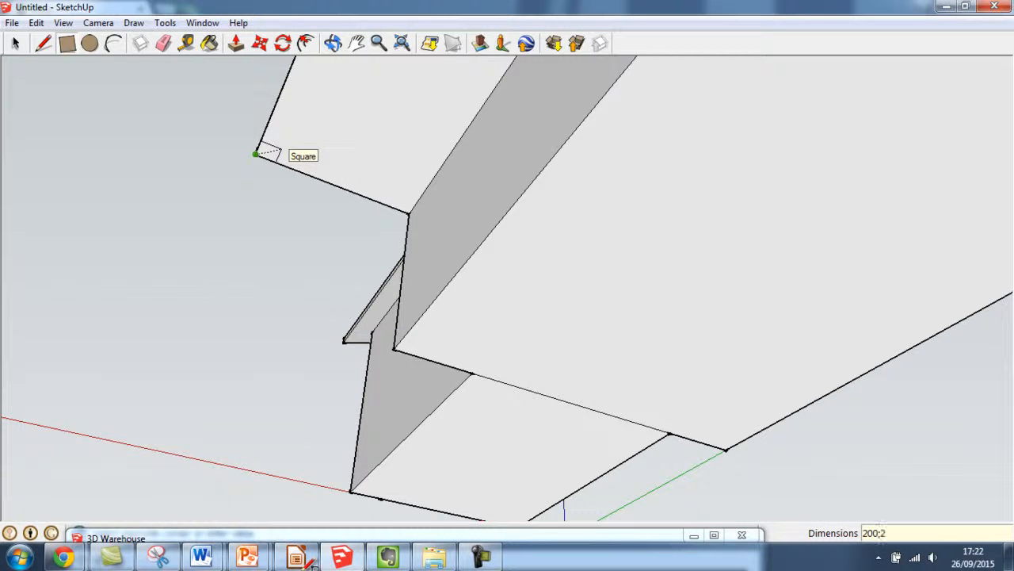
key(Return)
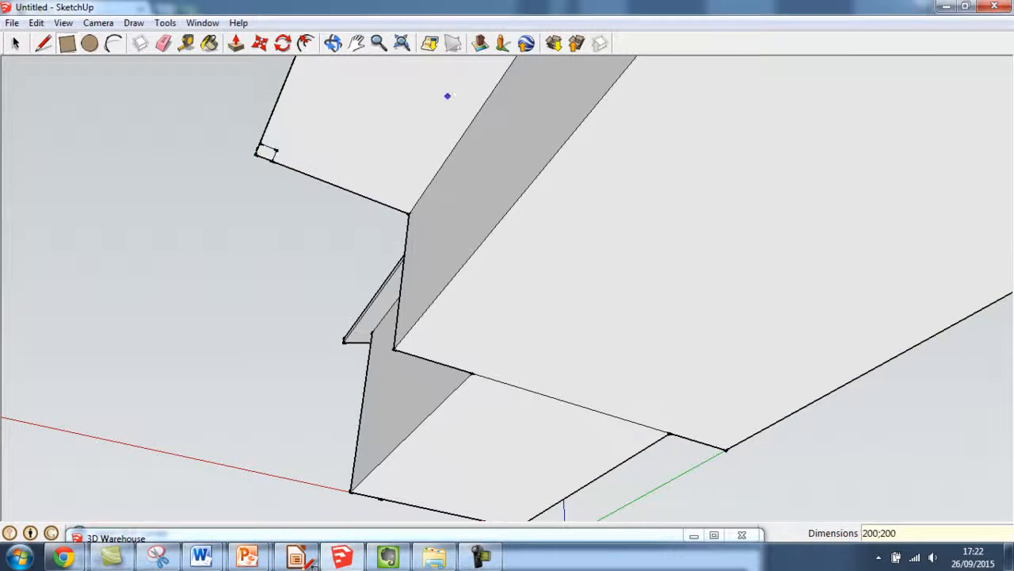
Step: Push/Pull the small square under the canopy down to the level of the house base to form a pillar
scroll(441, 105, down, 3)
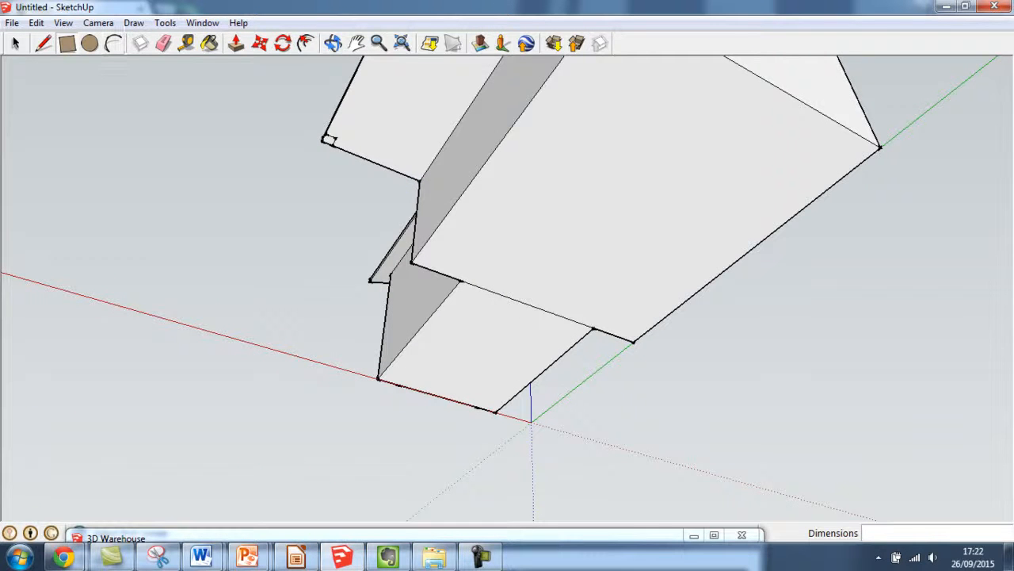
click(334, 44)
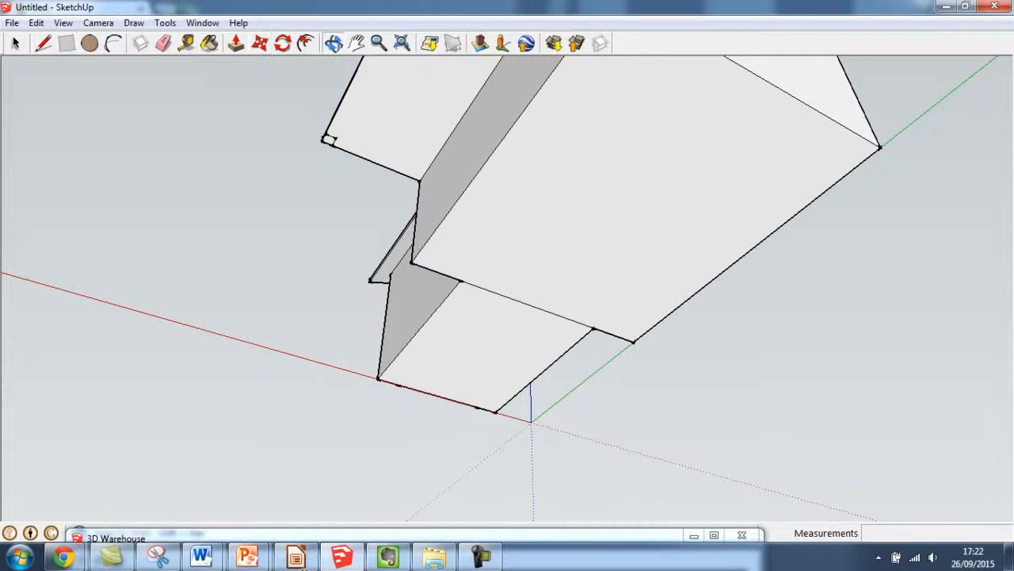
drag(416, 159, 472, 238)
click(236, 44)
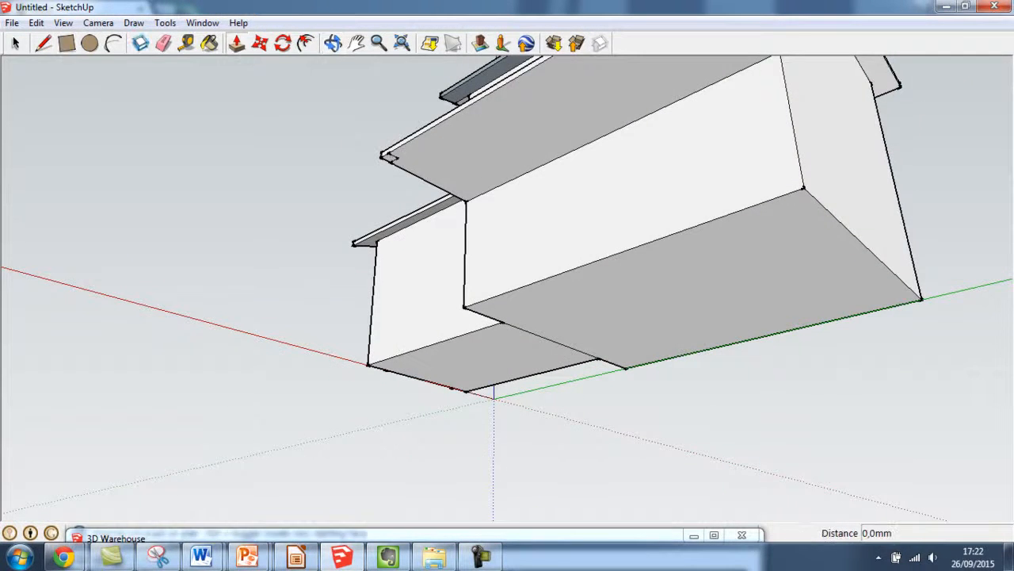
click(389, 156)
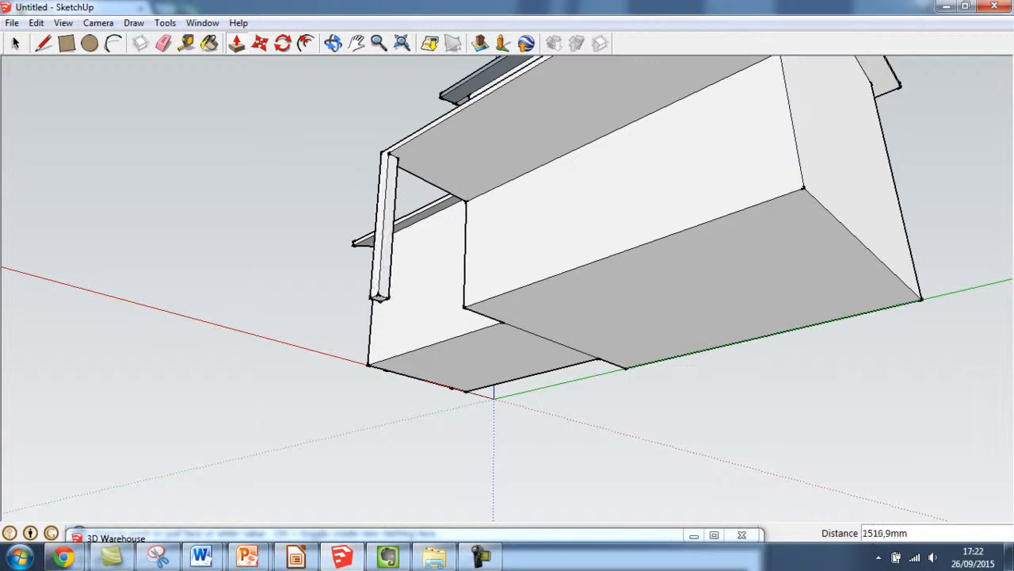
click(465, 307)
scroll(729, 143, up, 1)
scroll(692, 226, down, 2)
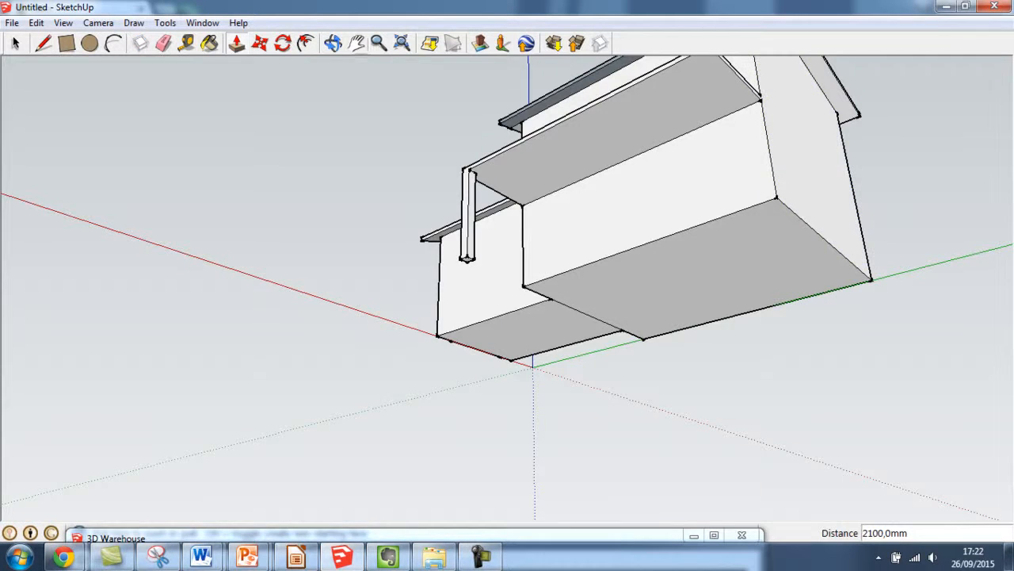
Step: Try to draw a square of about 248 mm at the canopy underside's rear outer corner, and undo it
click(358, 44)
drag(698, 127, 519, 218)
scroll(519, 218, up, 3)
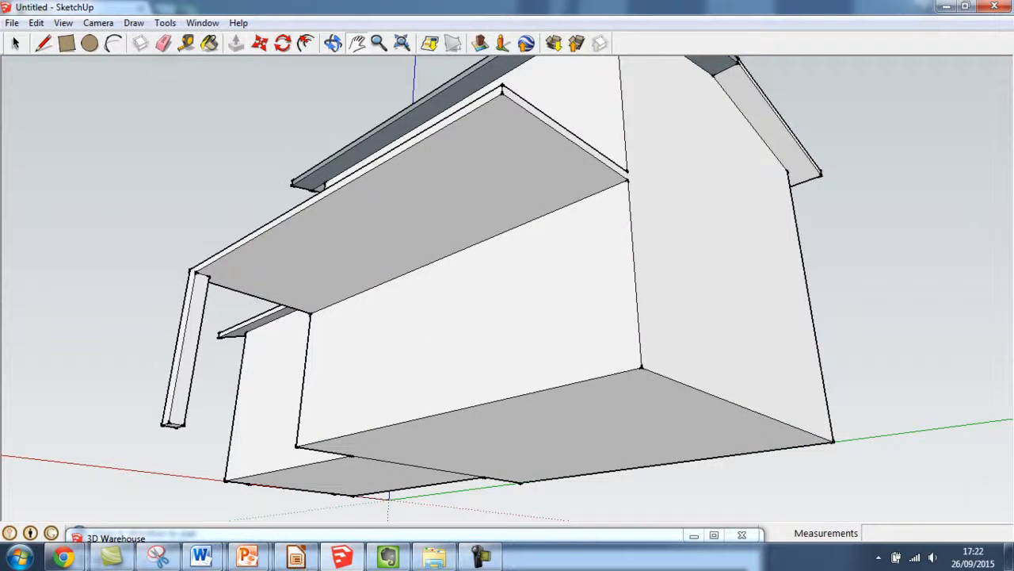
click(67, 44)
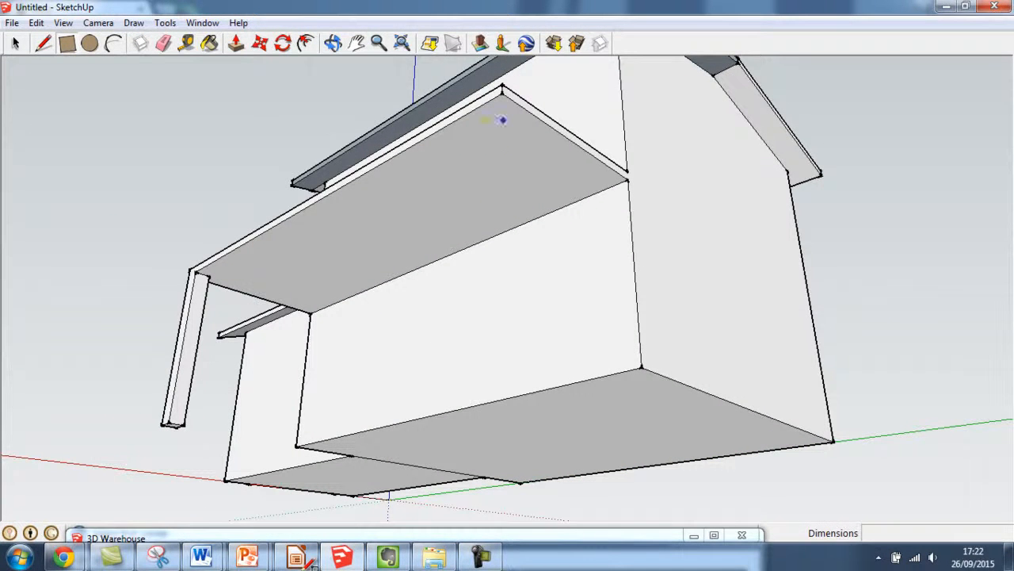
click(501, 93)
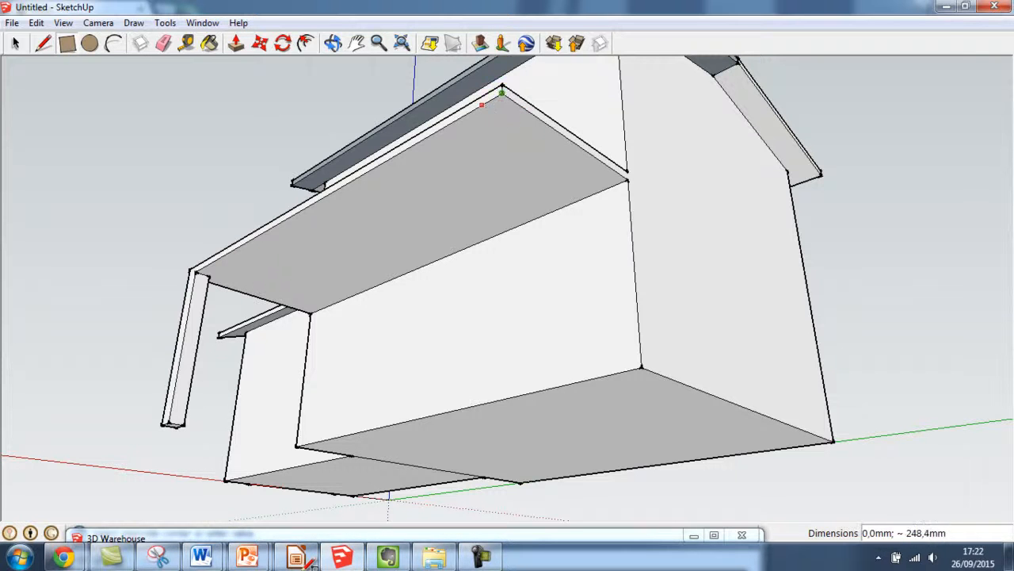
click(502, 114)
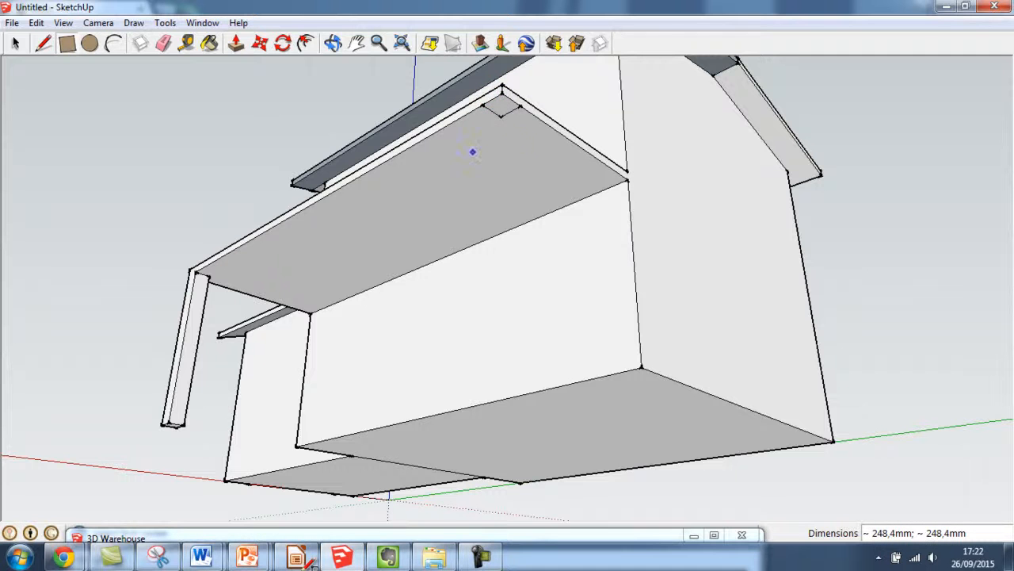
key(ctrl+z)
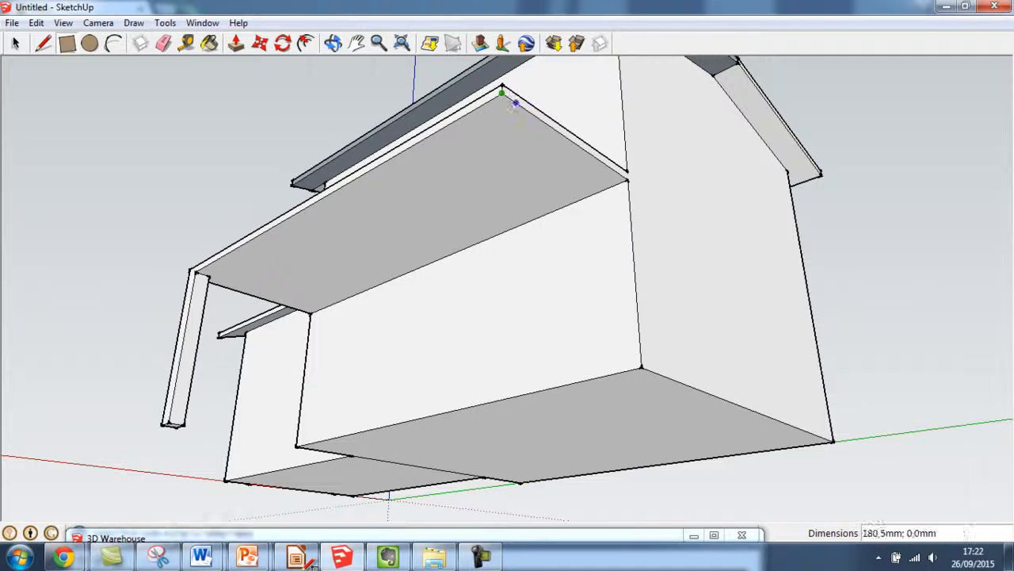
Step: Draw a 200 × 200 mm square on the canopy's underside at the rear outer corner
scroll(557, 150, up, 1)
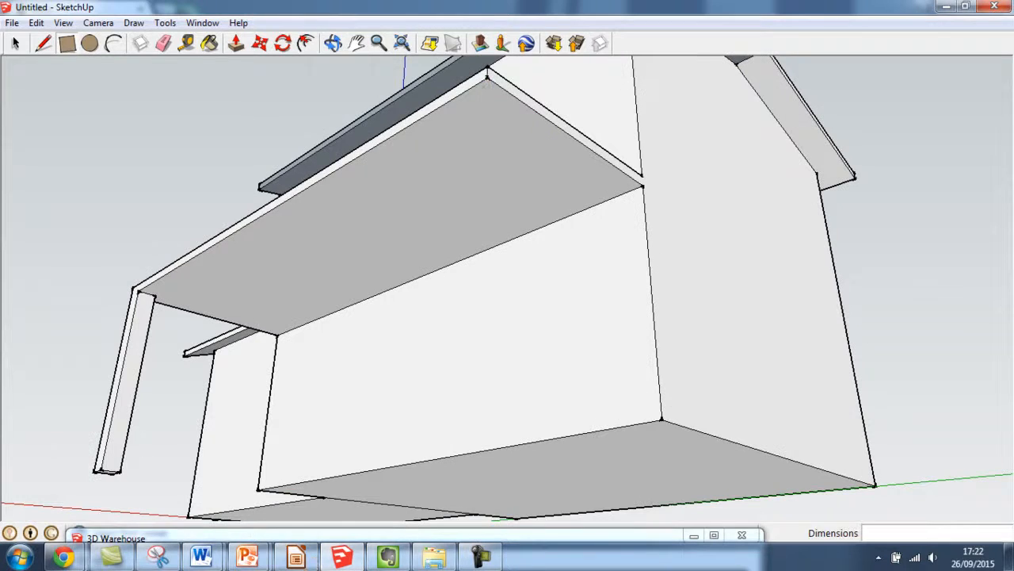
click(332, 43)
drag(412, 198, 432, 305)
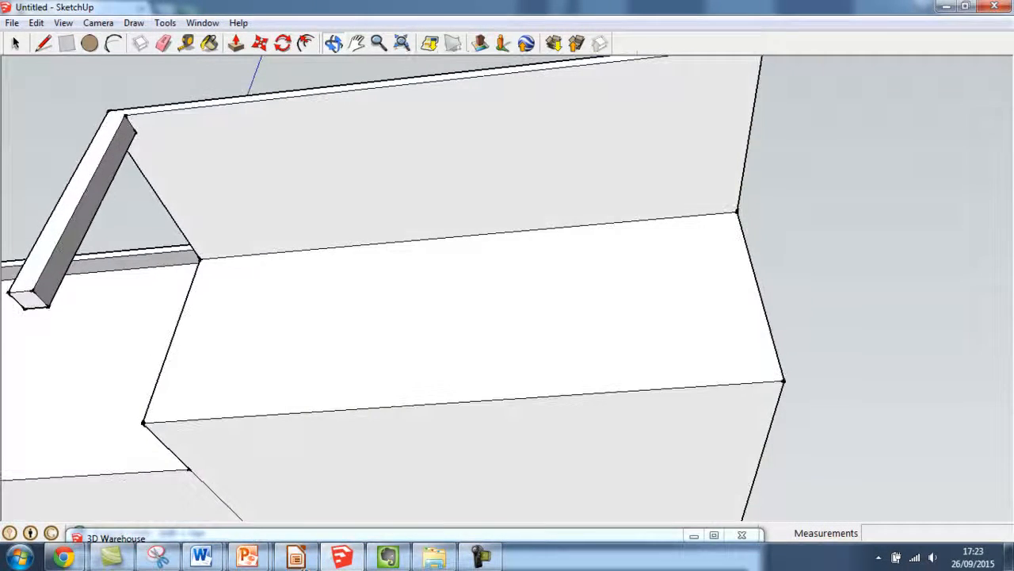
drag(325, 60, 303, 568)
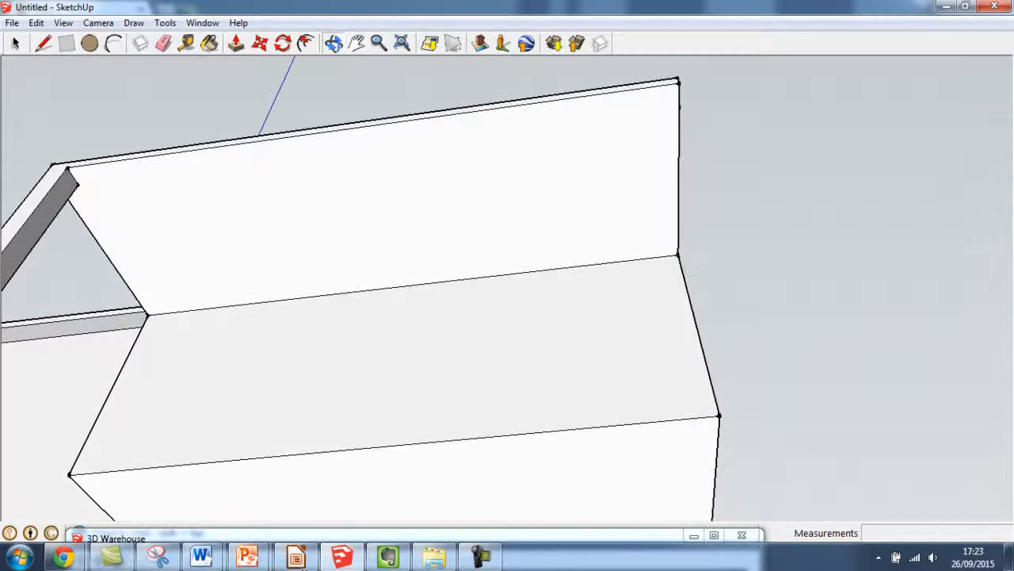
key(r)
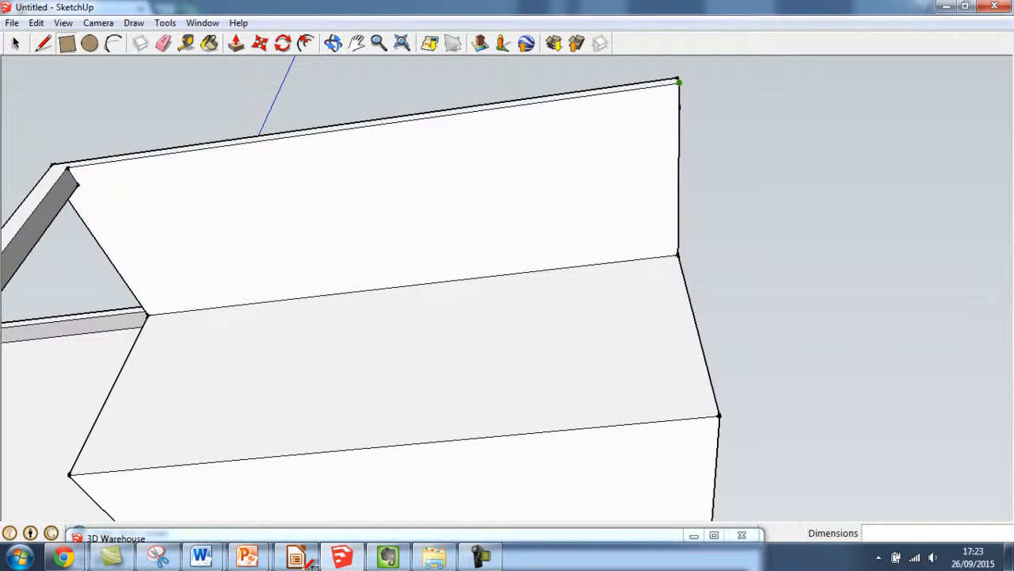
click(679, 82)
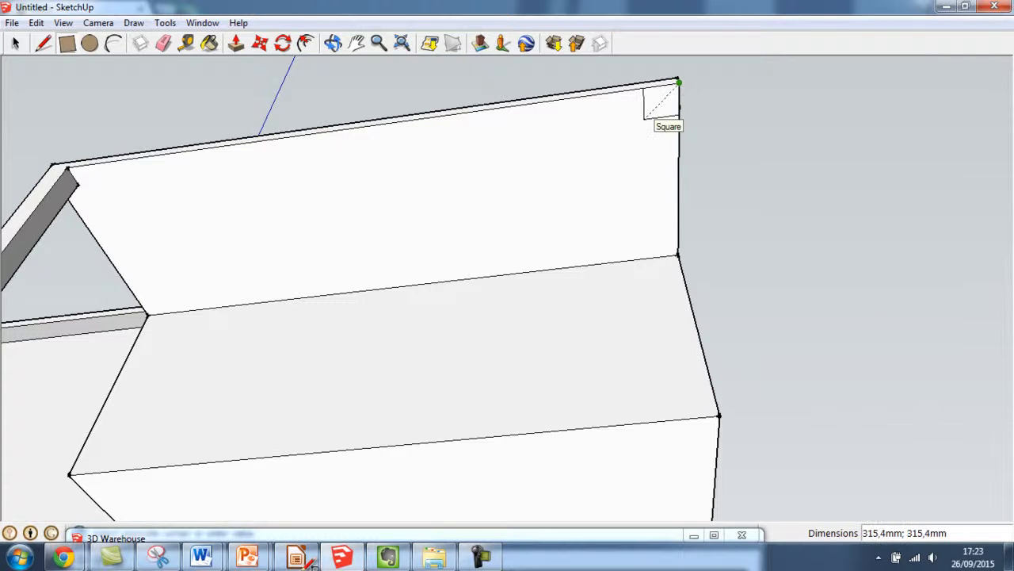
click(644, 118)
text(200;200)
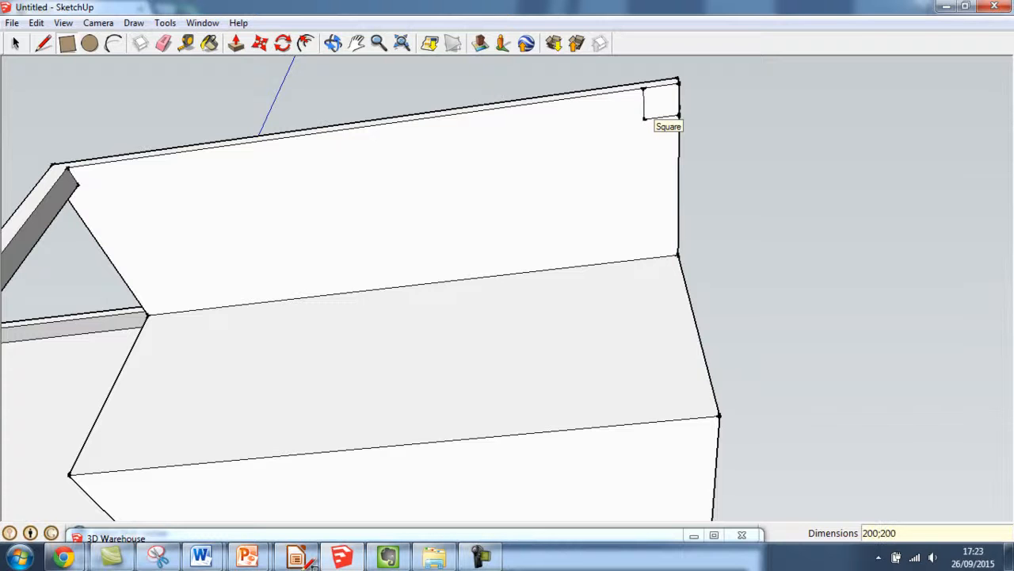
key(Return)
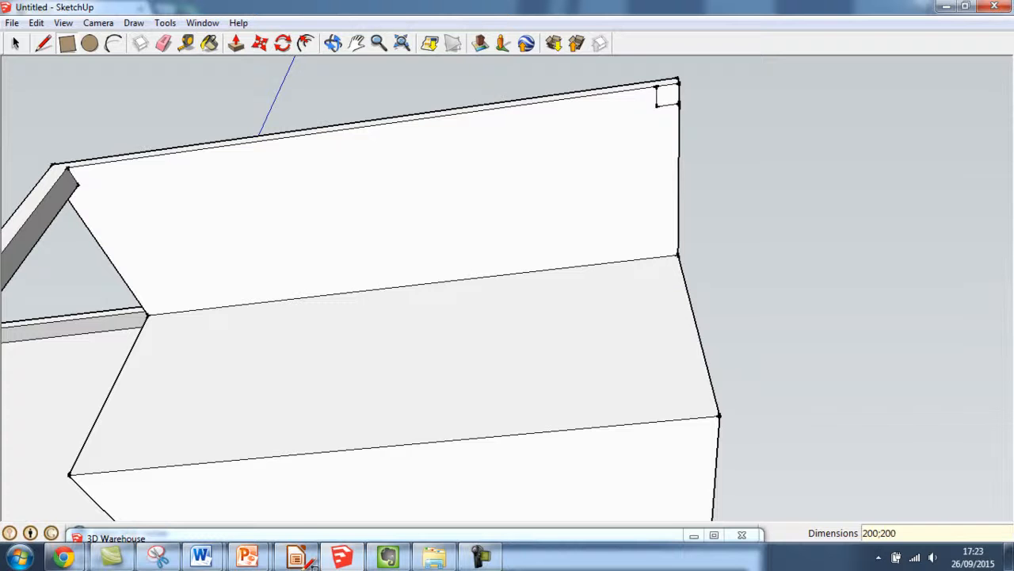
Step: Push/Pull the square at the canopy's rear corner down to the level of the house base to form the second pillar
click(237, 43)
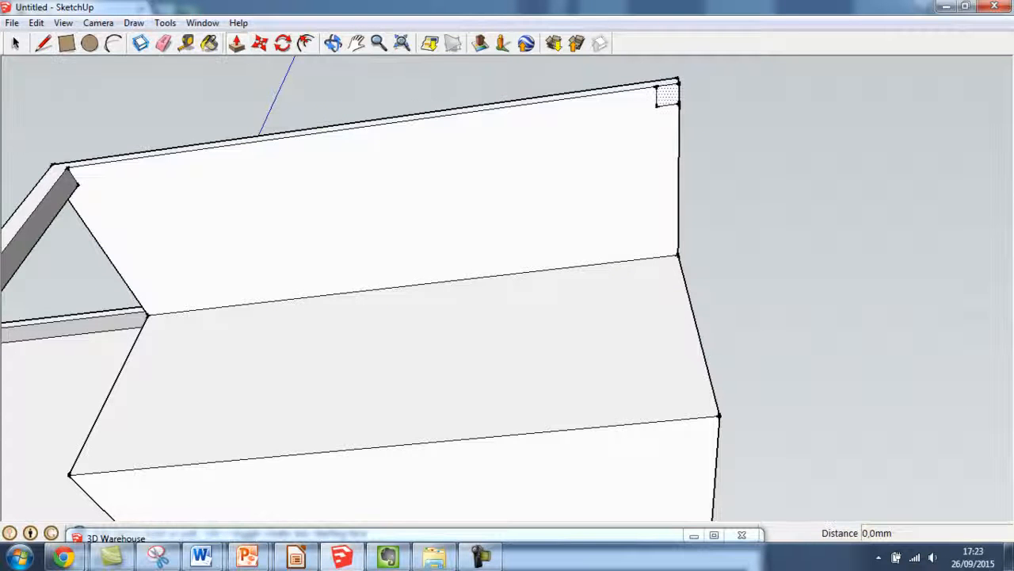
click(334, 43)
drag(586, 214, 435, 295)
scroll(428, 373, down, 4)
key(p)
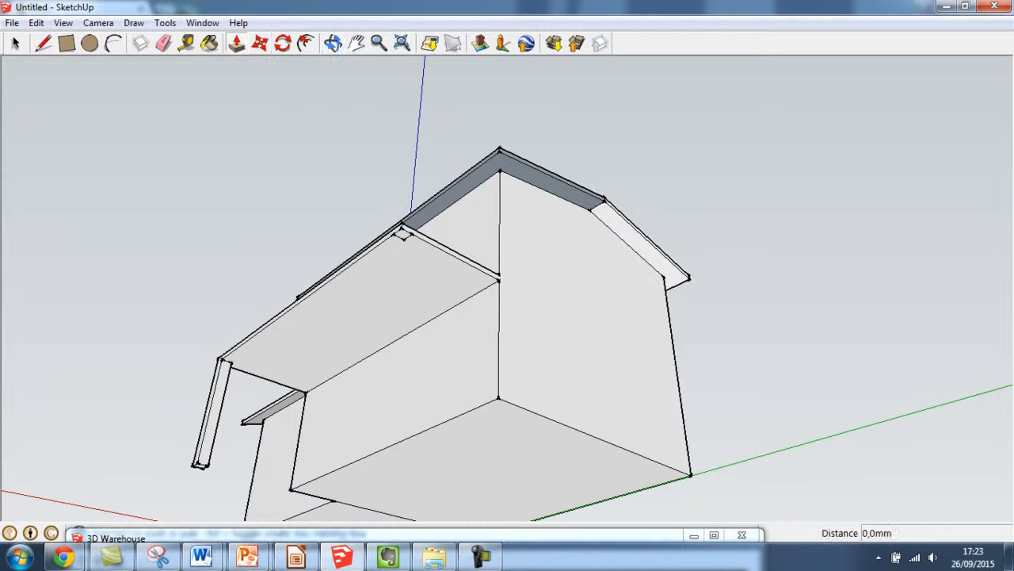
click(402, 233)
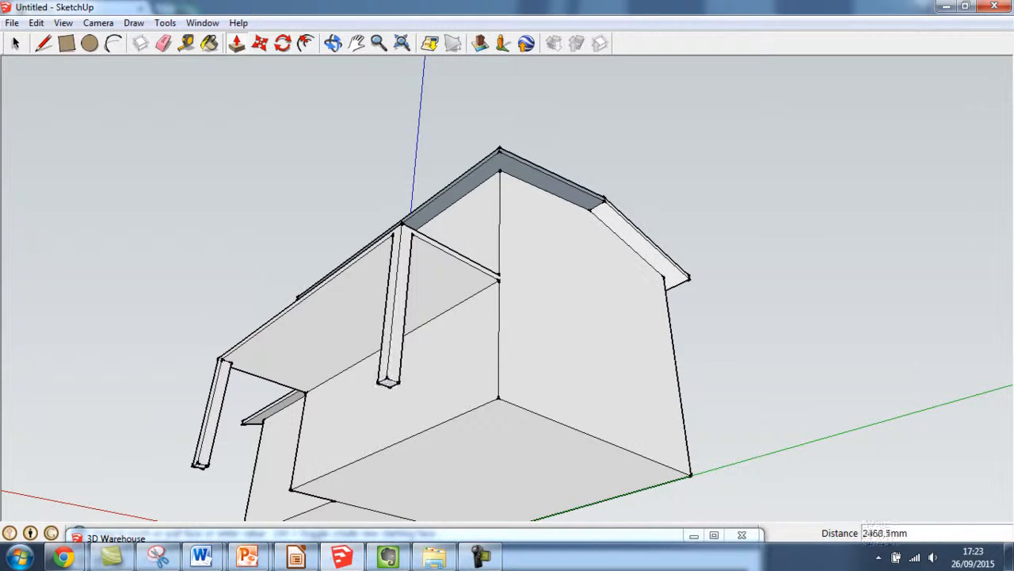
click(498, 398)
scroll(403, 323, down, 2)
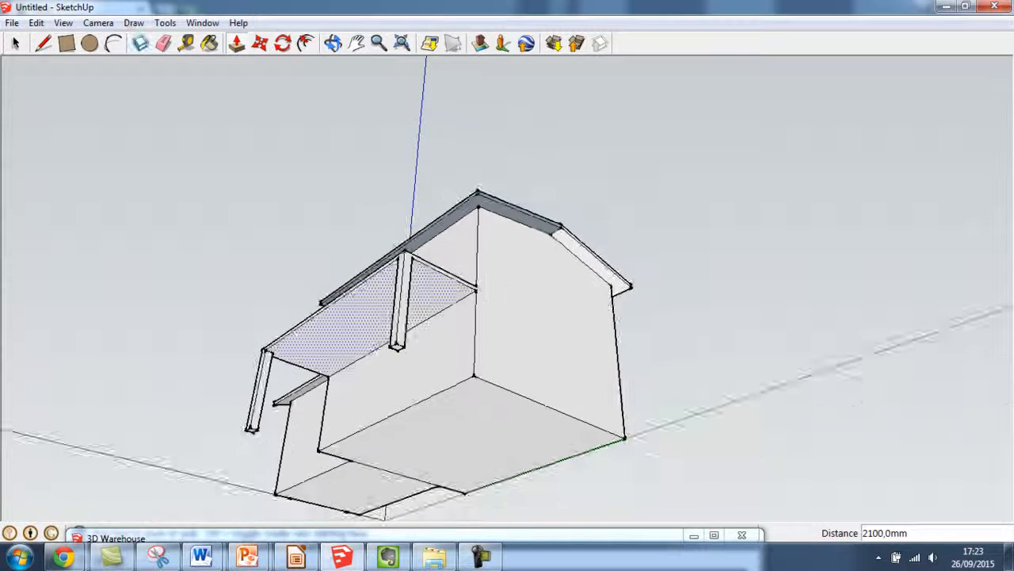
scroll(310, 330, up, 3)
scroll(392, 315, down, 3)
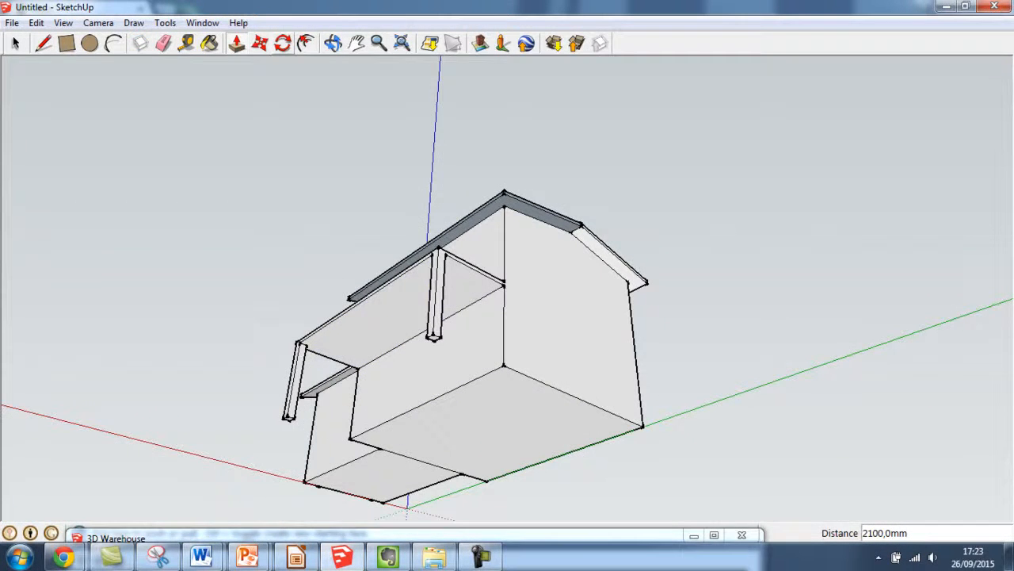
Step: Place a guide line along the top edge of the door on the small prism's front
click(333, 42)
drag(357, 222, 681, 325)
mouse_move(587, 341)
mouse_down()
mouse_move(622, 376)
mouse_move(685, 277)
mouse_move(507, 381)
mouse_move(606, 371)
mouse_move(618, 382)
mouse_move(567, 396)
mouse_move(507, 388)
mouse_move(551, 380)
mouse_up()
mouse_move(507, 7)
mouse_down()
mouse_move(517, 13)
mouse_move(533, 326)
mouse_move(550, 428)
mouse_move(602, 458)
mouse_move(626, 558)
mouse_move(676, 467)
mouse_move(610, 490)
mouse_move(503, 28)
mouse_move(456, 0)
mouse_up()
scroll(517, 282, down, 2)
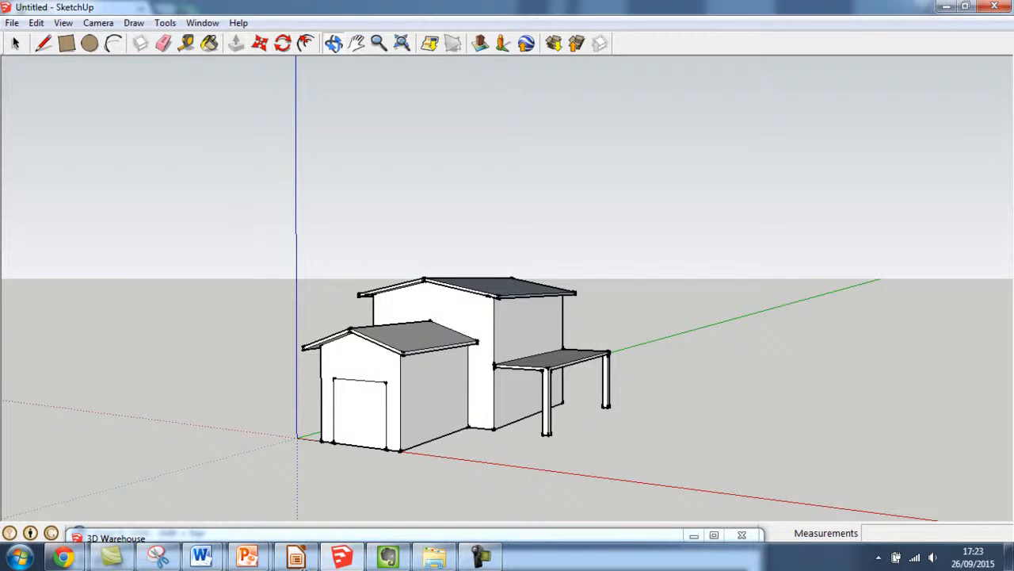
mouse_move(507, 8)
mouse_down()
mouse_move(610, 448)
mouse_move(483, 445)
mouse_move(586, 519)
mouse_move(634, 185)
mouse_move(630, 256)
mouse_move(626, 2)
mouse_up()
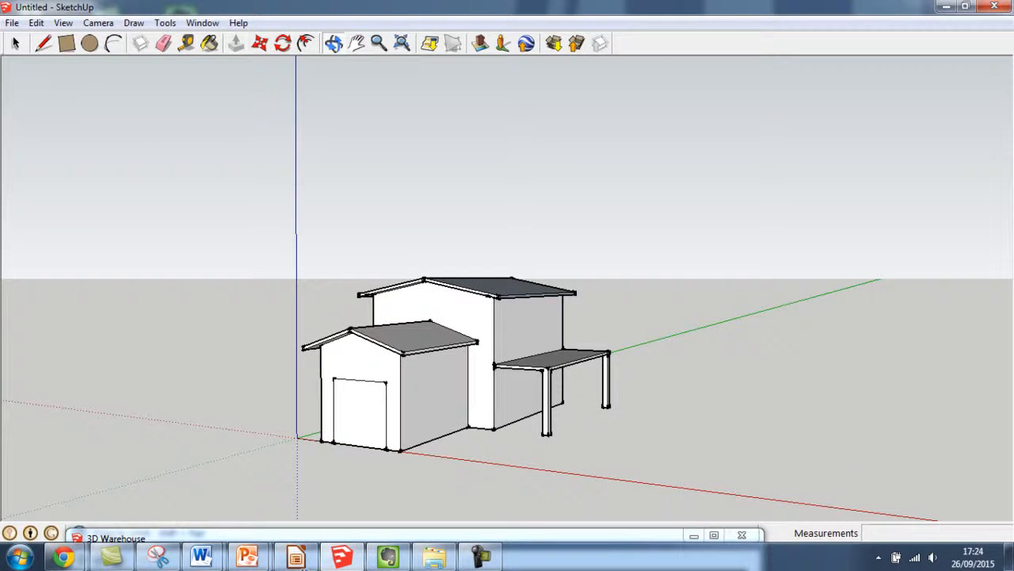
drag(571, 357, 349, 354)
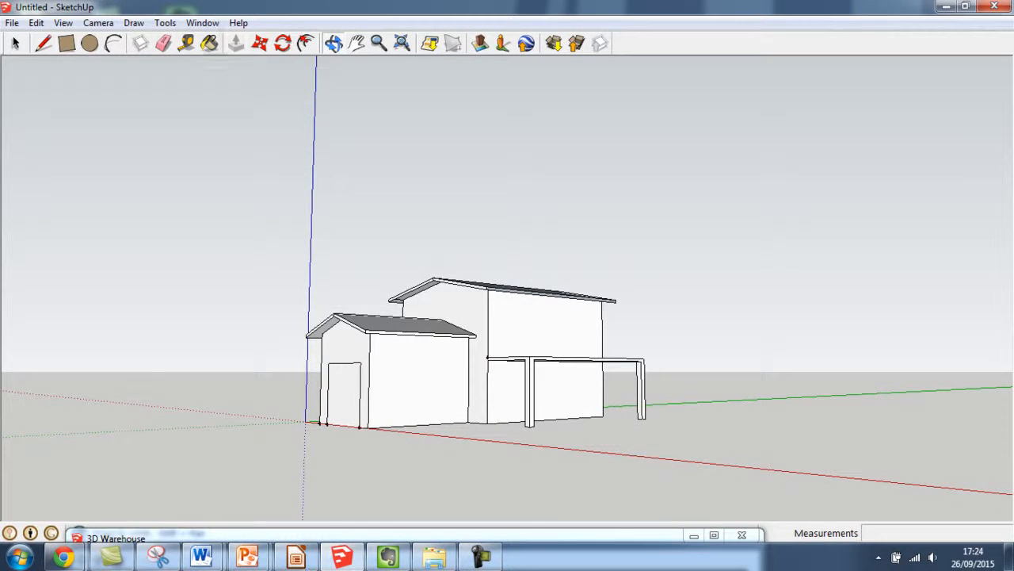
key(l)
click(360, 362)
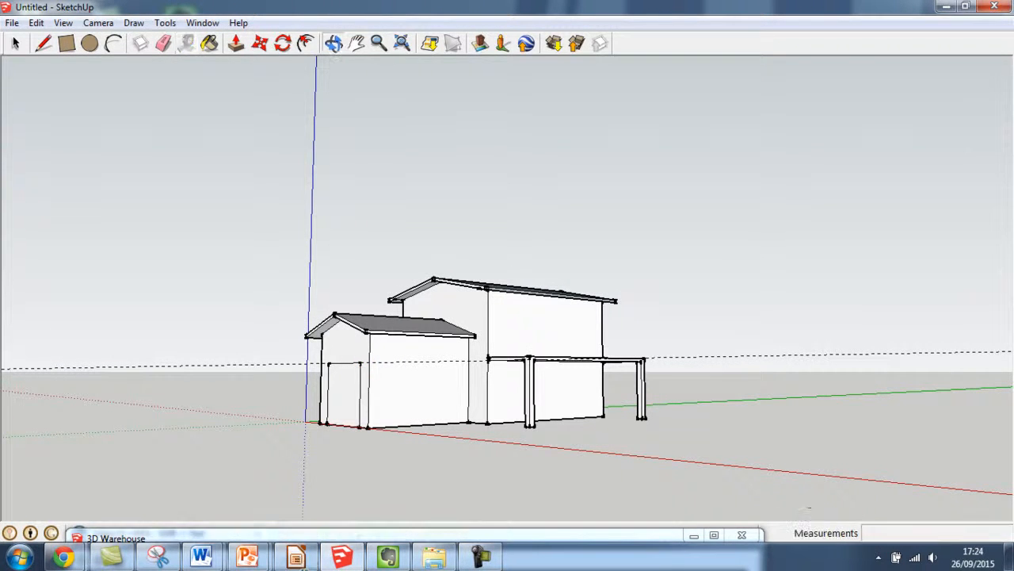
Step: Place a vertical guide line along the large prism's wall corner where the canopy begins
middle_drag(507, 317, 459, 301)
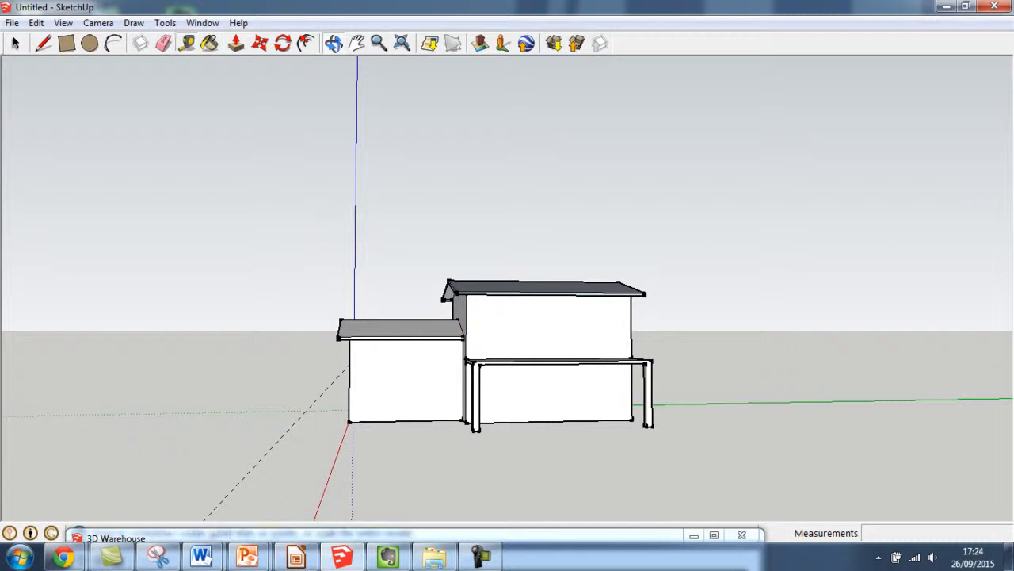
middle_drag(350, 376, 349, 376)
click(350, 362)
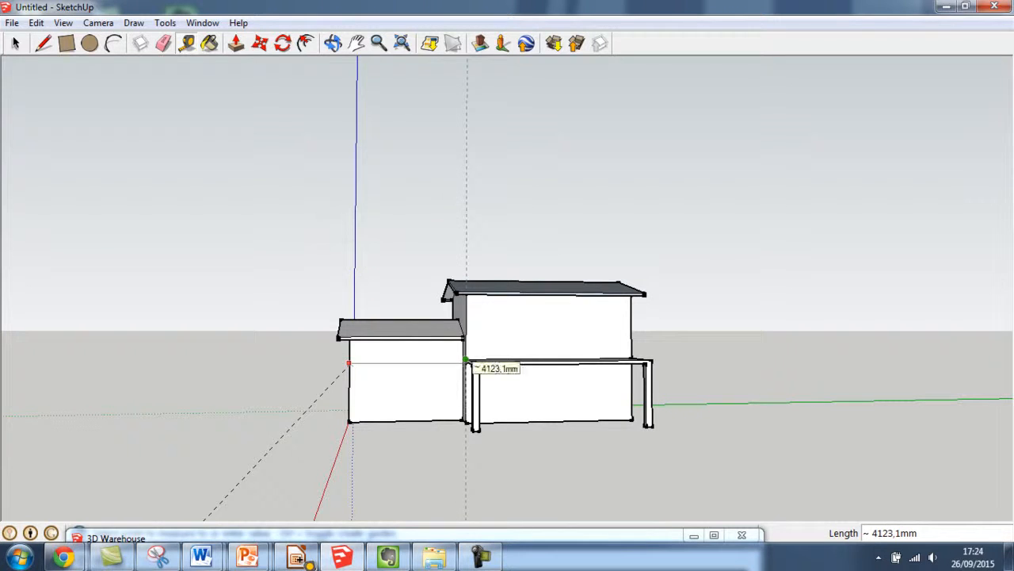
key(Escape)
click(348, 364)
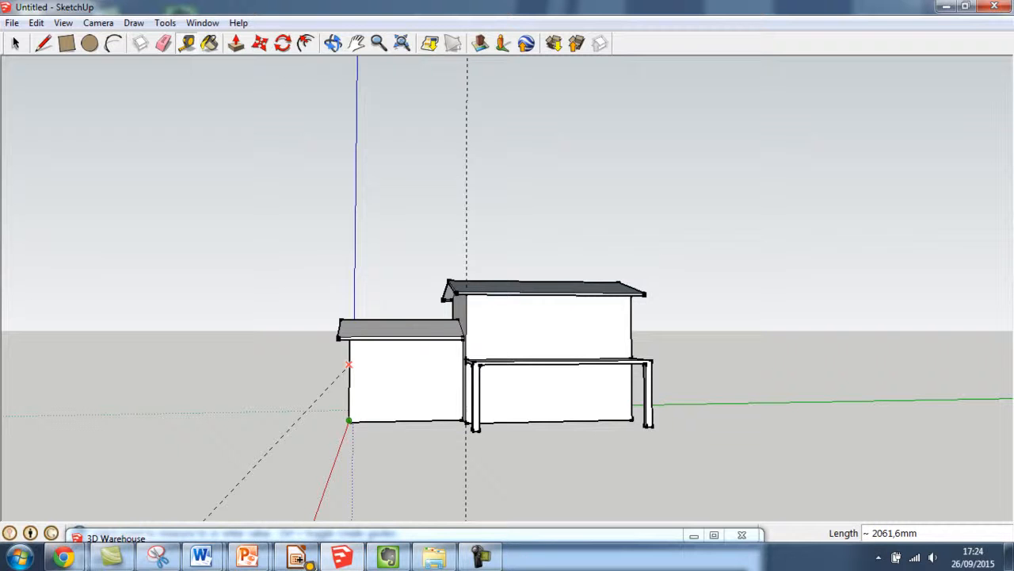
key(Escape)
Step: Mark a point 500 mm along the base of the small prism's side wall and place a horizontal guide 2000 mm above that base
click(348, 421)
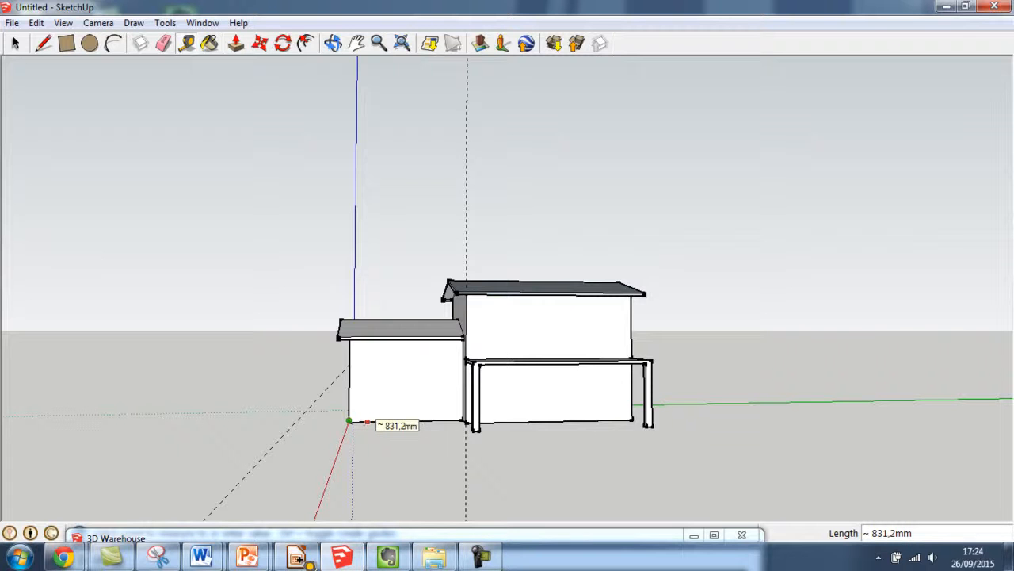
text(500)
key(Return)
click(362, 420)
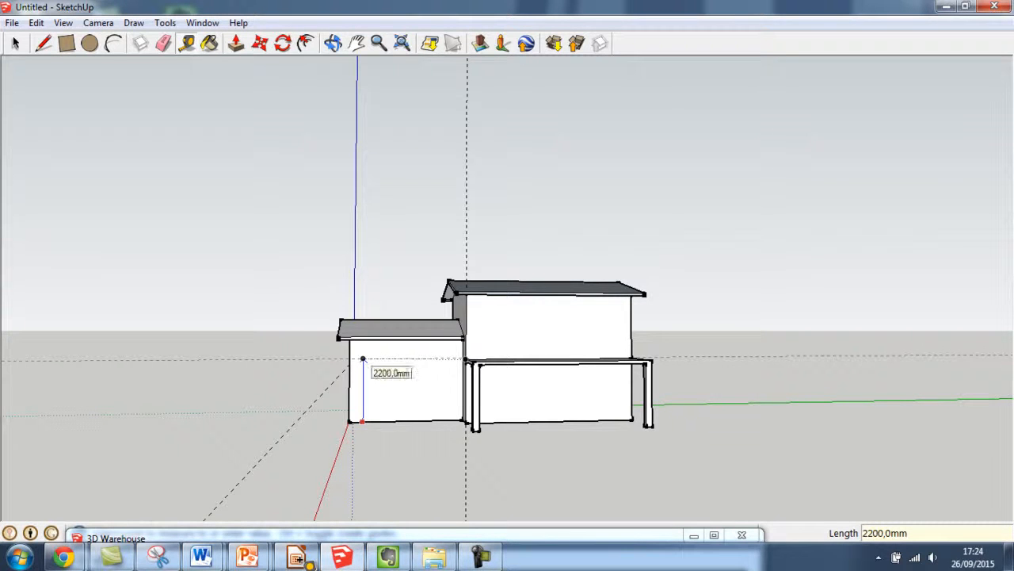
text(2000)
key(Return)
Step: Place a horizontal guide along the base of the small prism's side wall, 2000 mm below the door-height guide
click(360, 421)
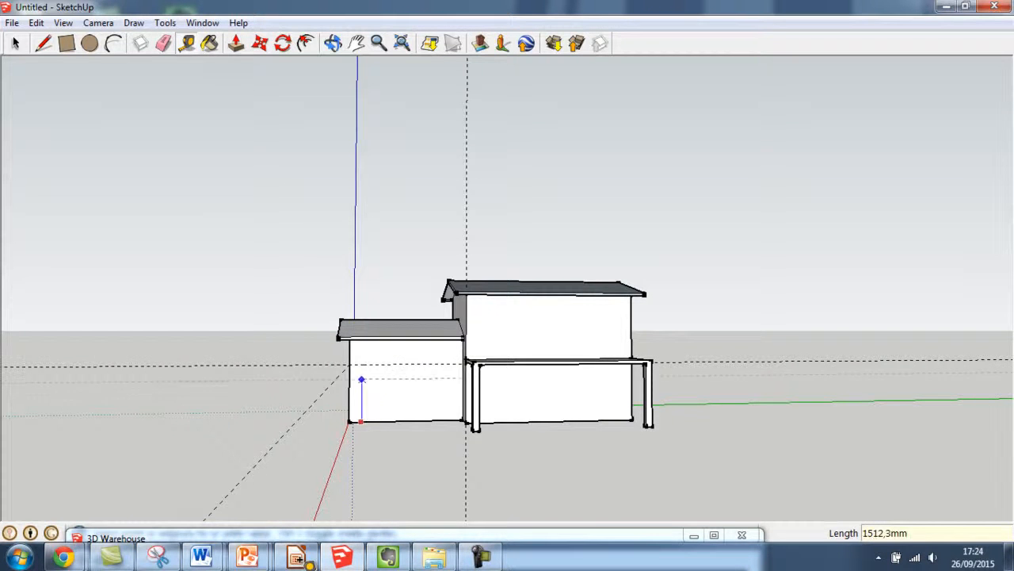
click(361, 365)
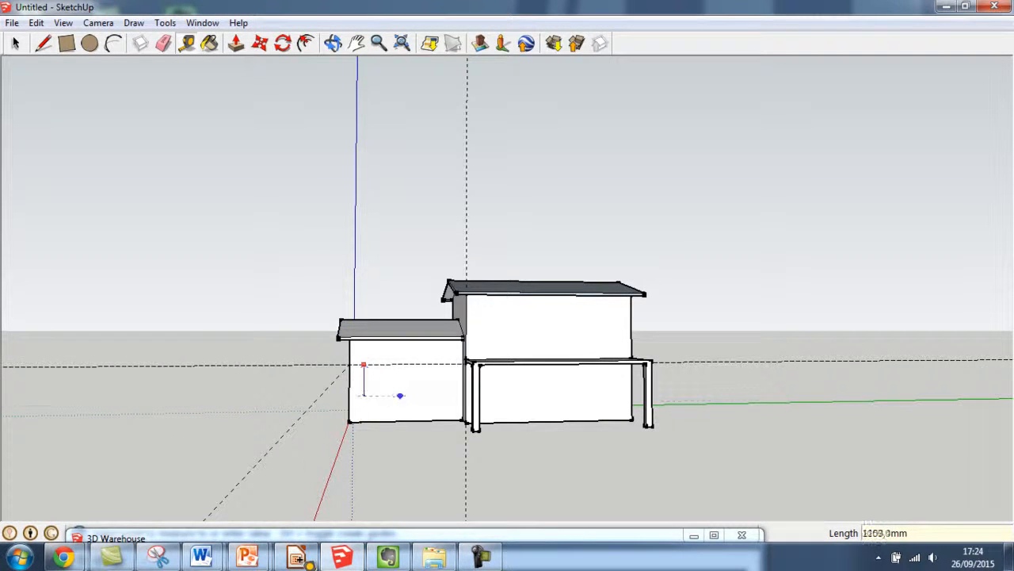
click(362, 422)
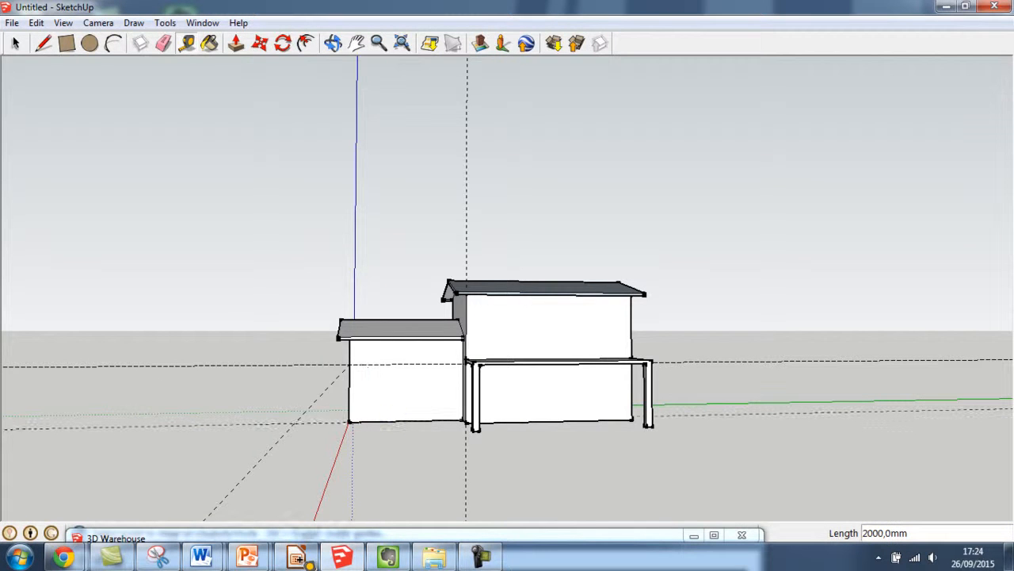
scroll(324, 317, down, 2)
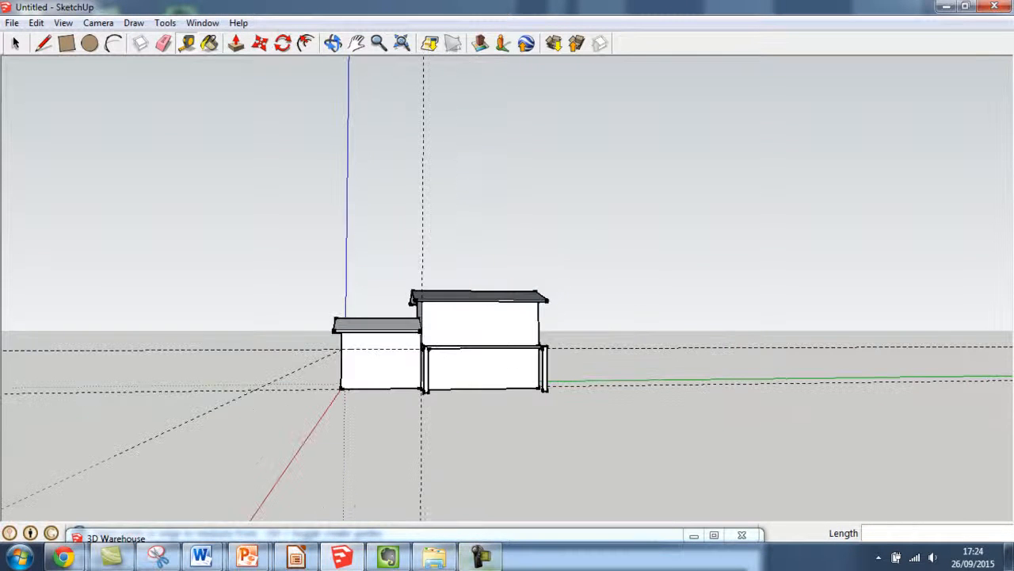
click(481, 556)
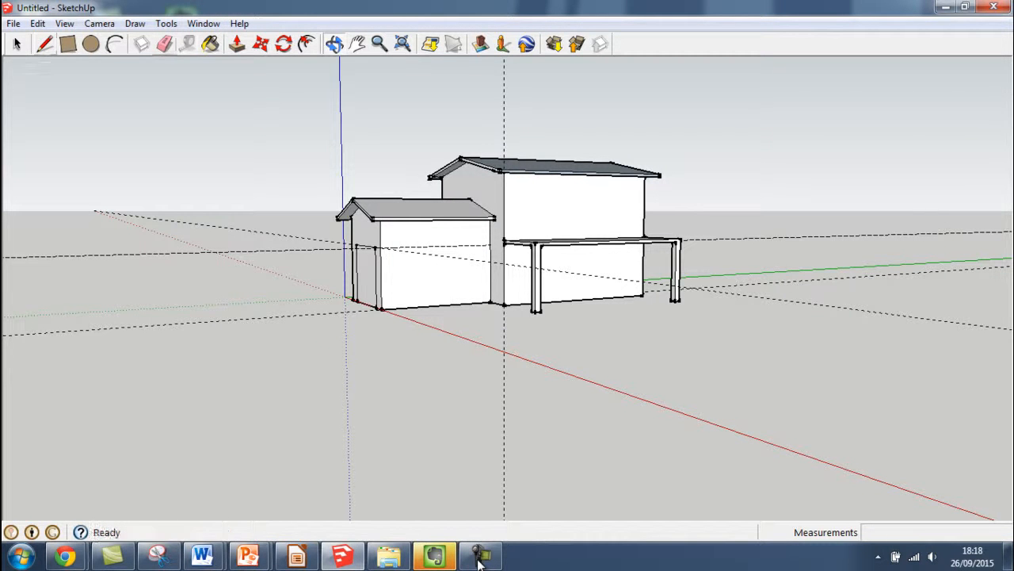
Step: Mark guide points 500 mm in from both ends of the base edge of the small prism's side wall
key(t)
click(381, 309)
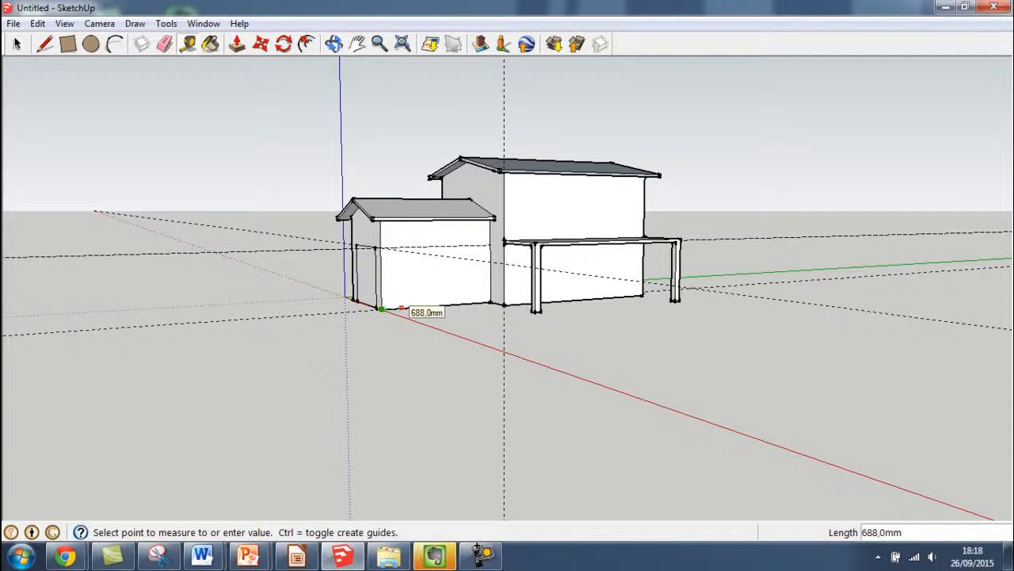
text(500)
key(Return)
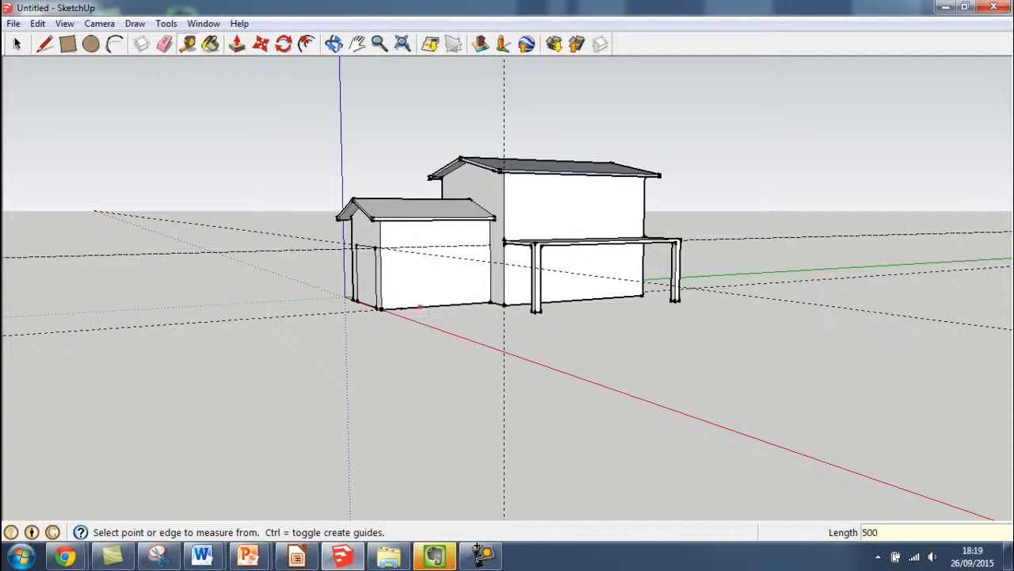
click(490, 302)
text(500)
key(Return)
Step: Raise a 1000 mm vertical guide from each of the two marked points on the side wall's base edge
click(478, 302)
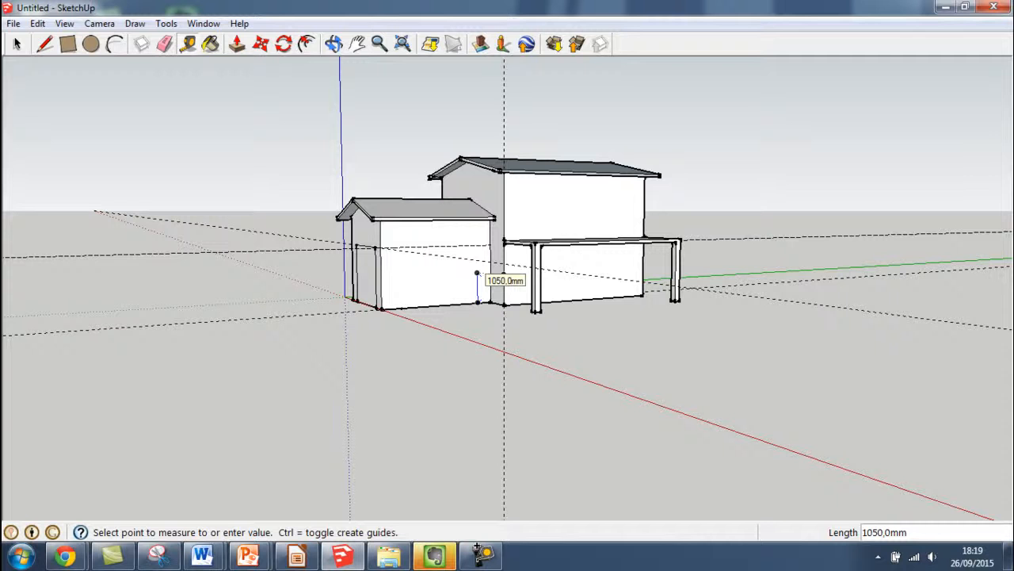
text(1000)
key(Return)
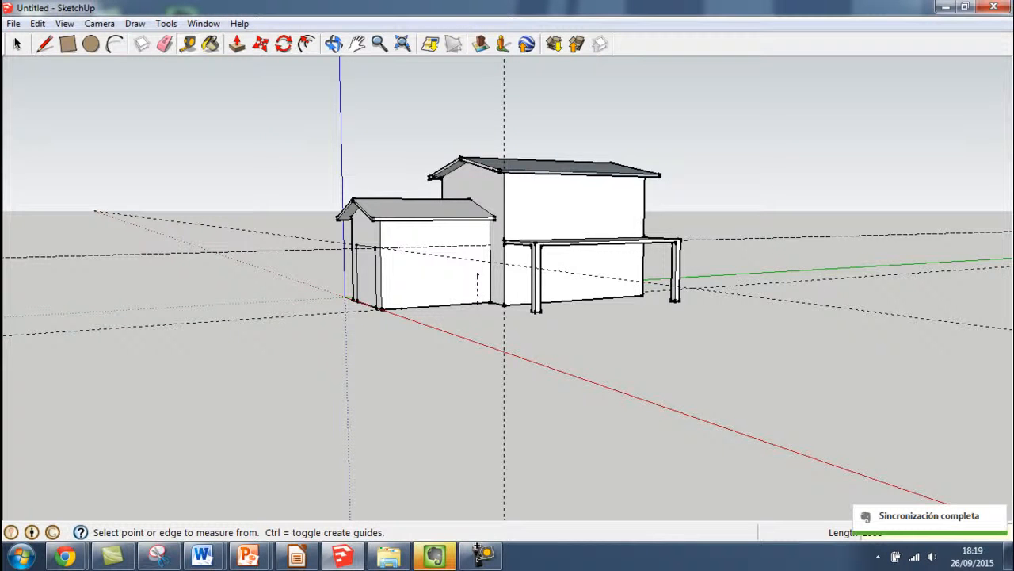
click(400, 307)
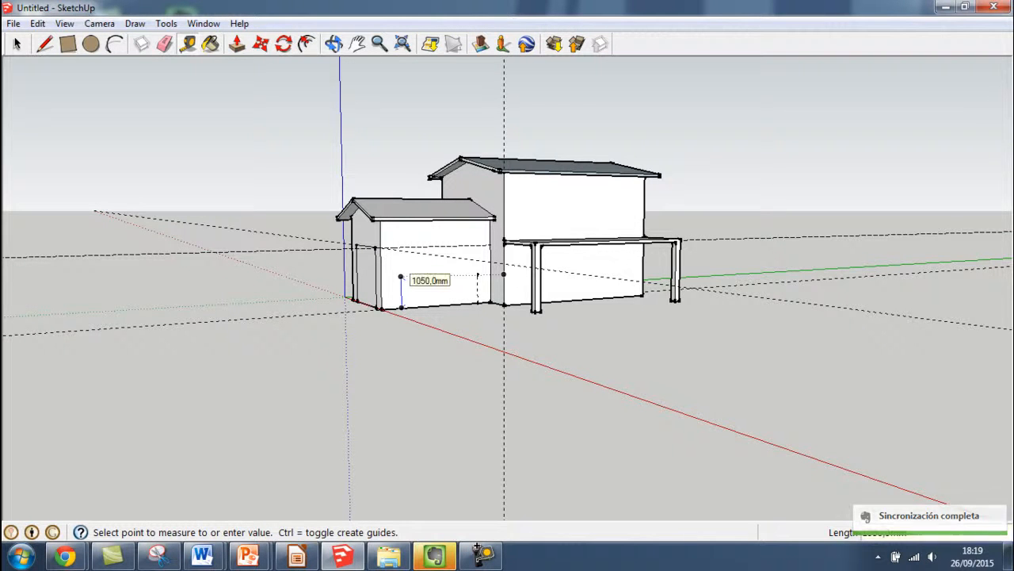
text(1000)
key(Return)
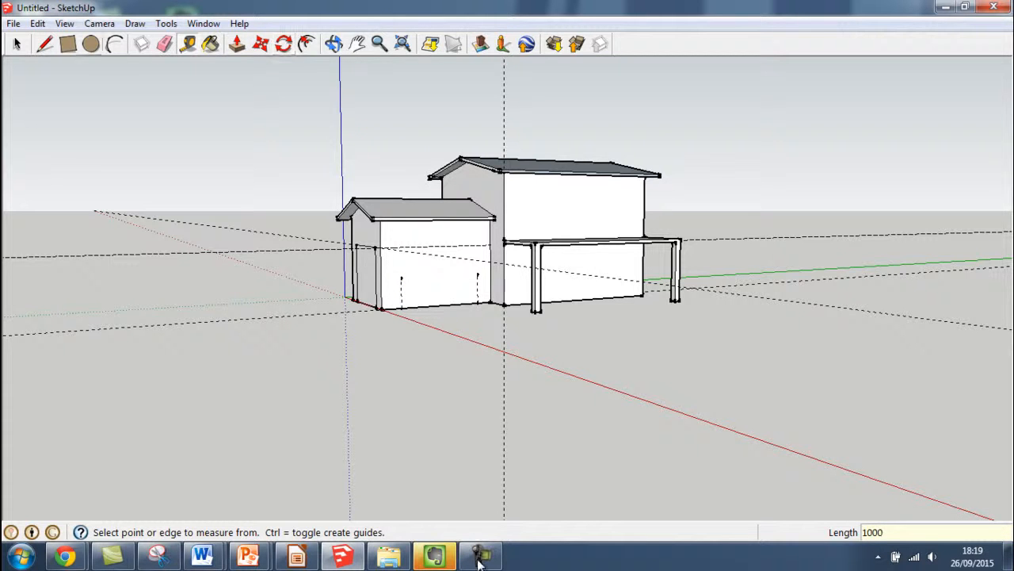
key(r)
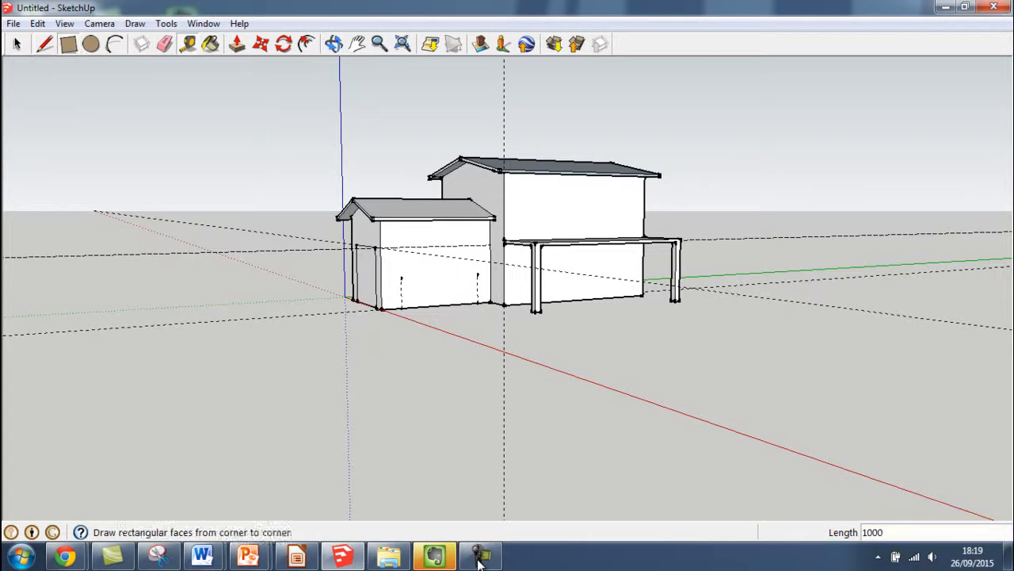
click(401, 278)
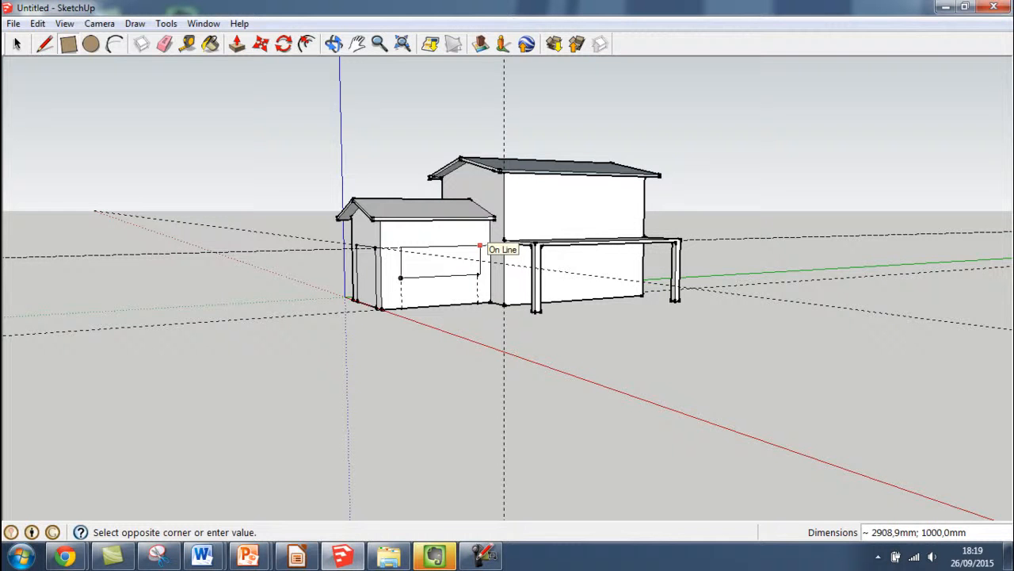
key(Escape)
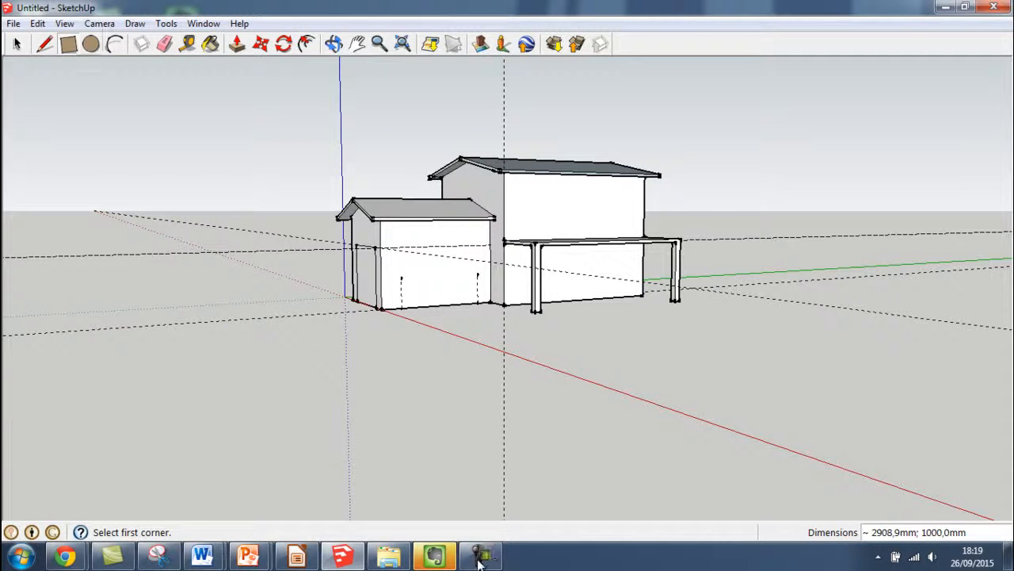
Step: Draw the window outline on the small prism's side wall, 1000 mm high, spanning between the two vertical guides up to the door-height guide
click(45, 43)
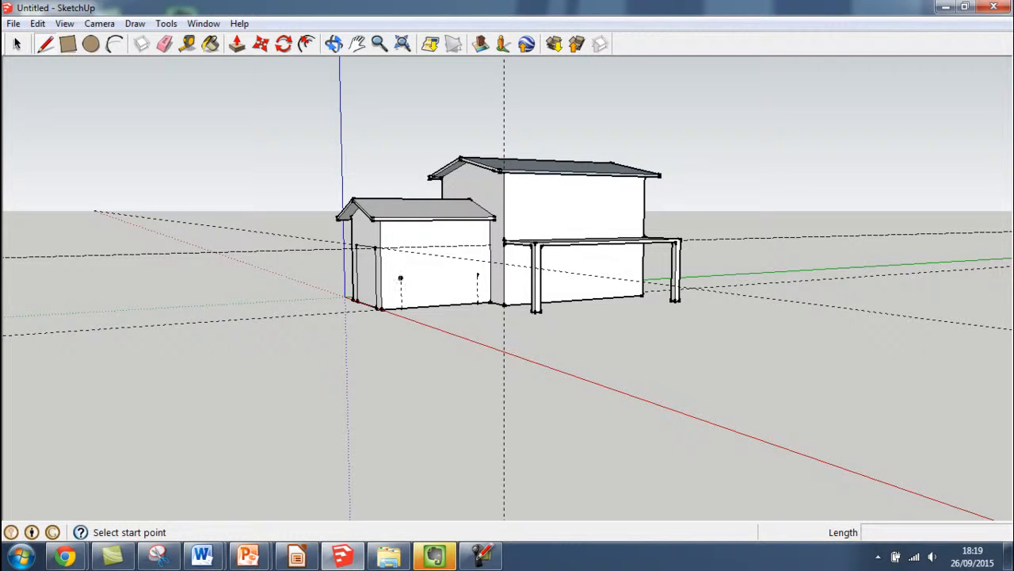
click(402, 278)
click(477, 274)
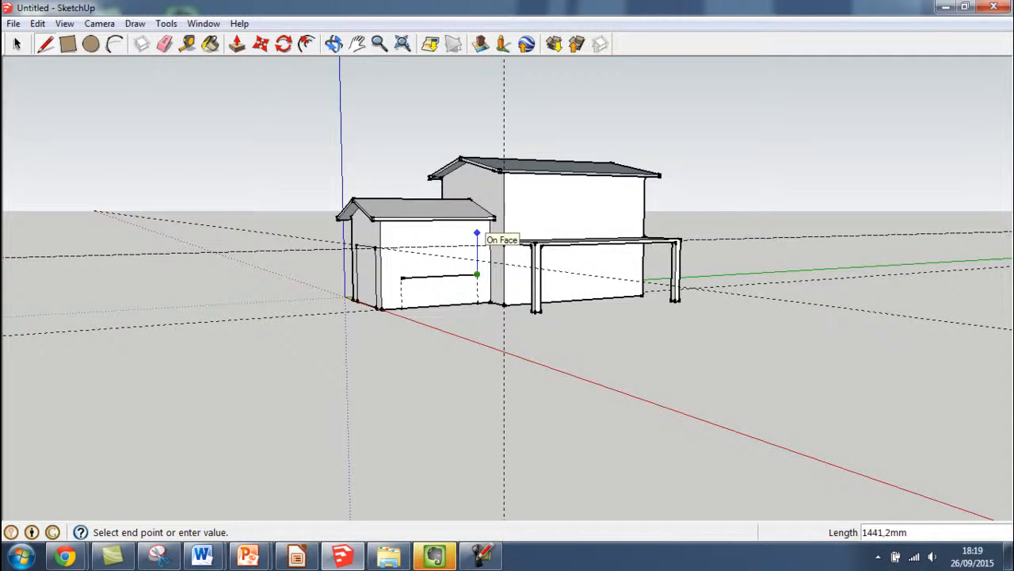
text(1000)
key(Return)
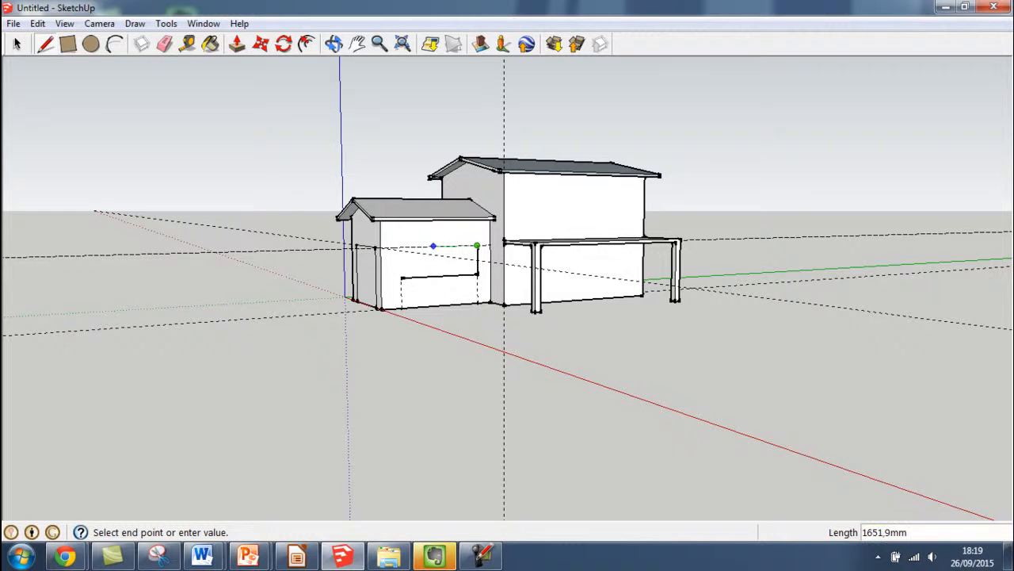
click(401, 247)
click(401, 277)
Step: Mark a point 500 mm above the canopy on the large prism's corner edge and place a horizontal guide 250 mm along the wall from it
scroll(487, 347, up, 4)
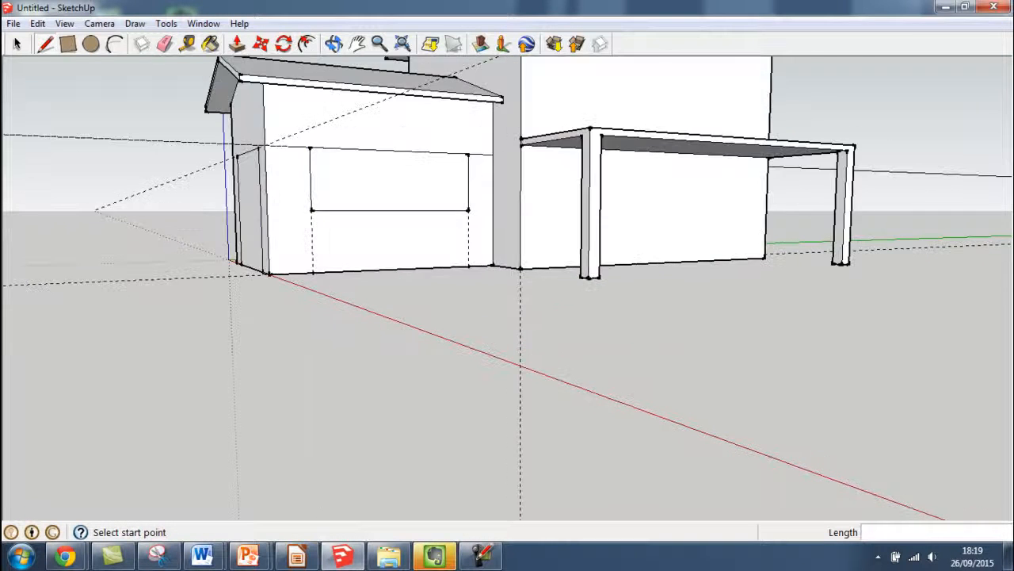
scroll(554, 356, down, 5)
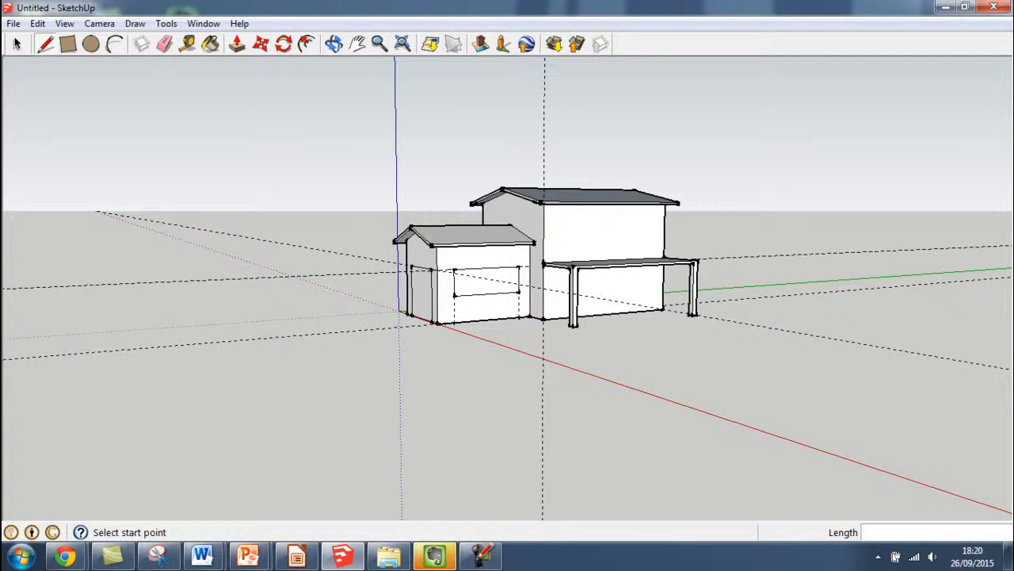
scroll(440, 312, up, 1)
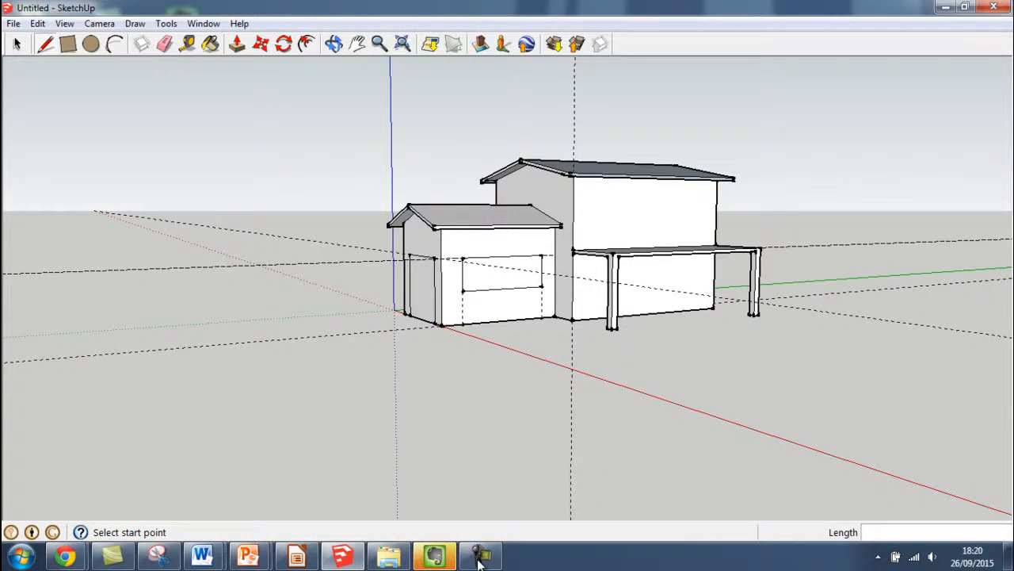
click(334, 44)
drag(603, 340, 380, 389)
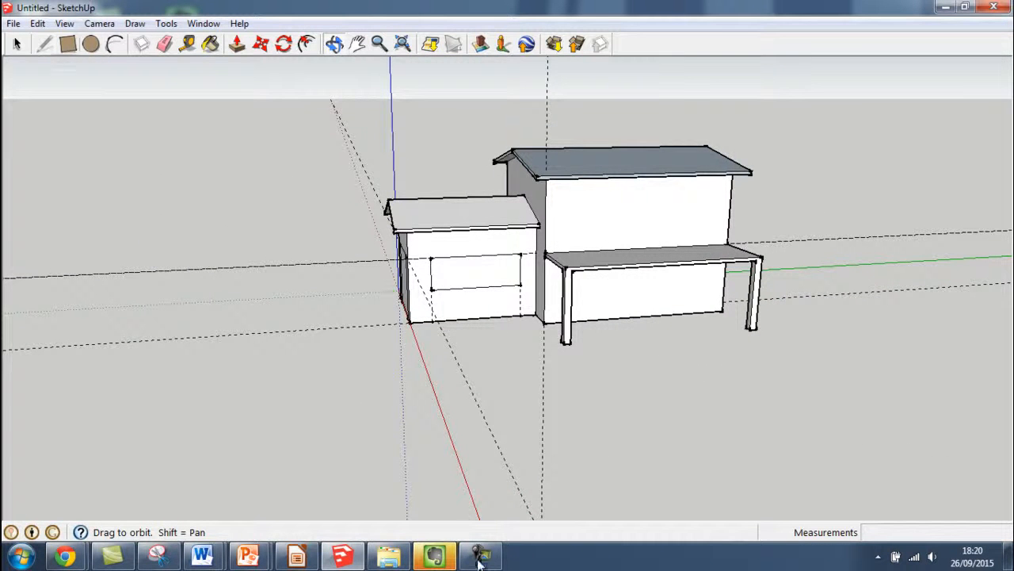
click(188, 43)
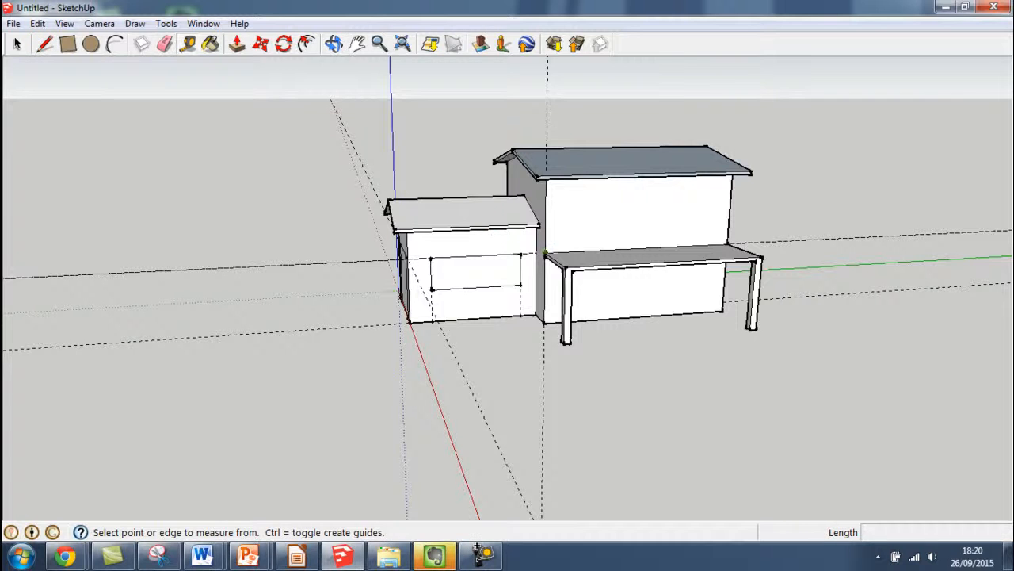
click(545, 239)
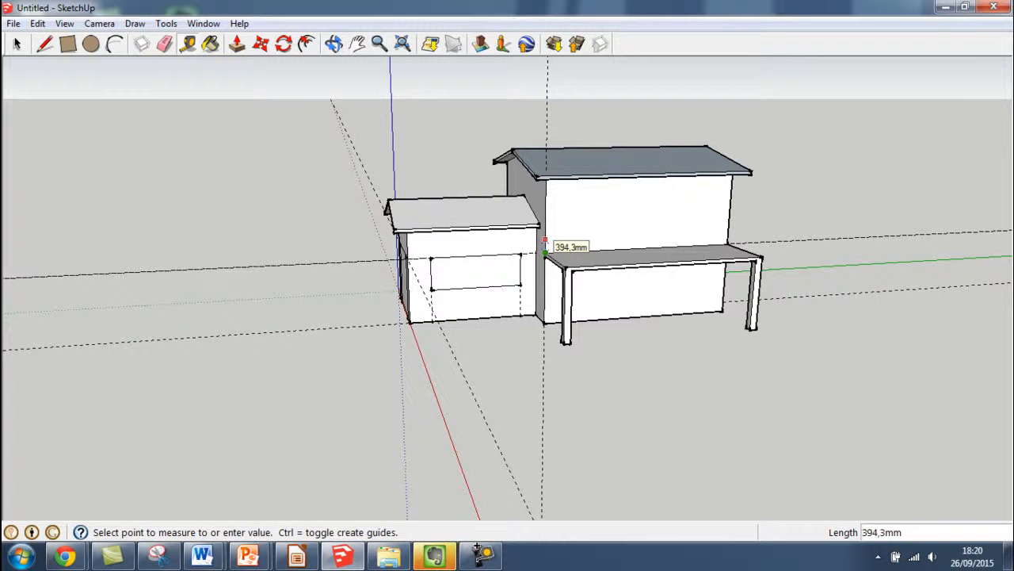
text(500)
key(Return)
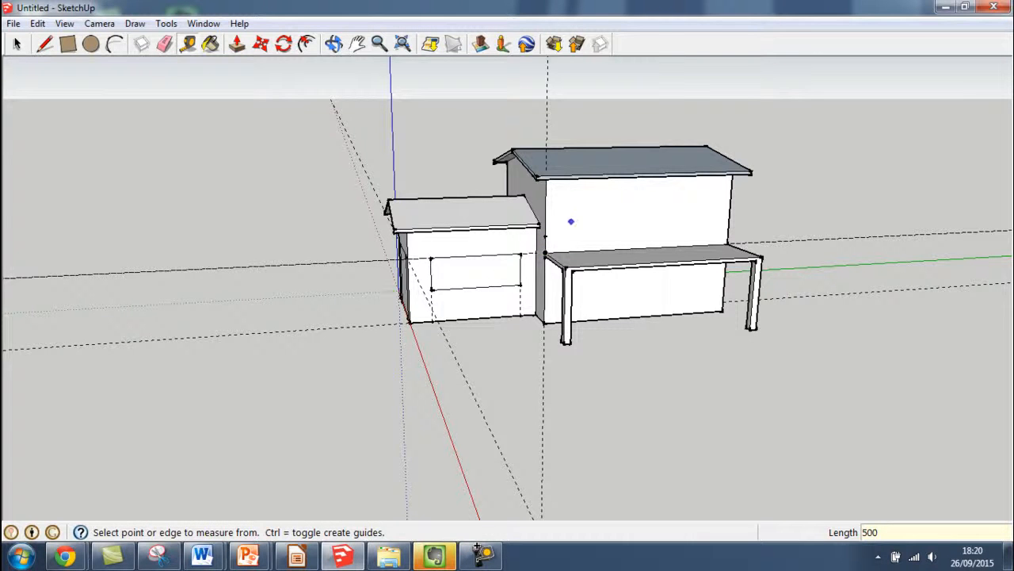
click(545, 235)
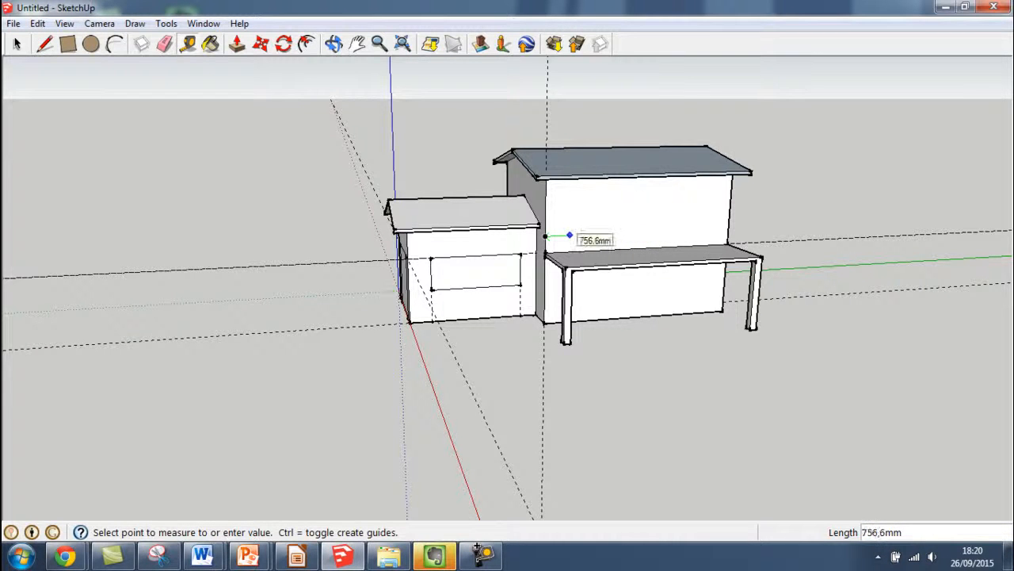
text(250)
key(Return)
Step: Draw a 1500 by 1000 mm window rectangle on the large prism's upper wall, starting from the end of the 250 mm guide
scroll(564, 236, up, 4)
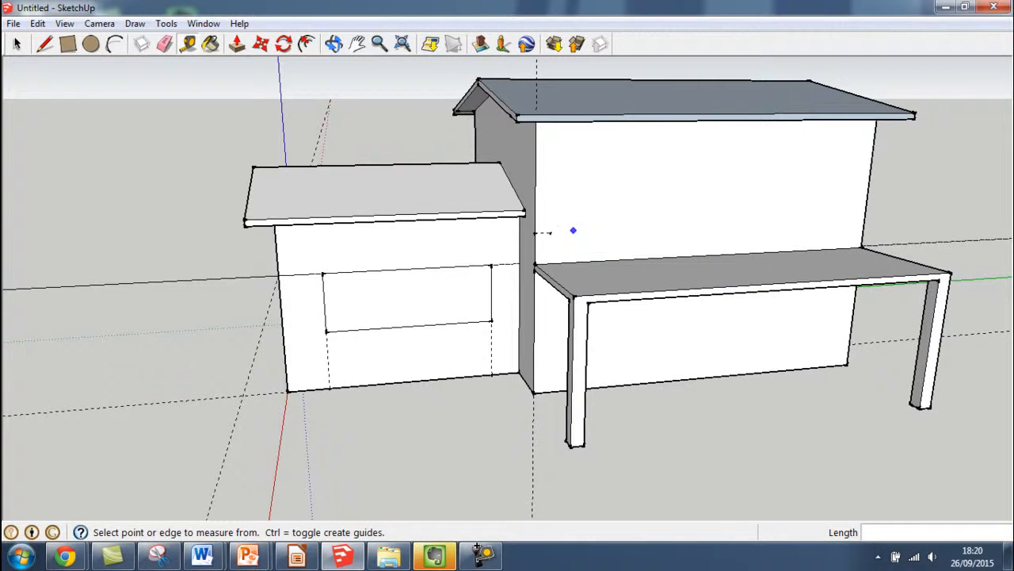
key(l)
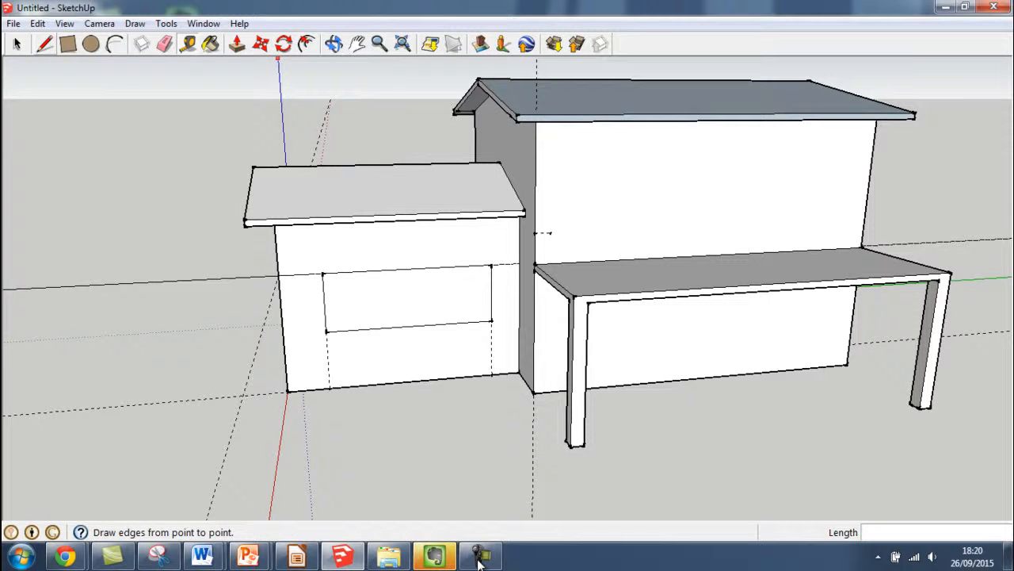
click(68, 44)
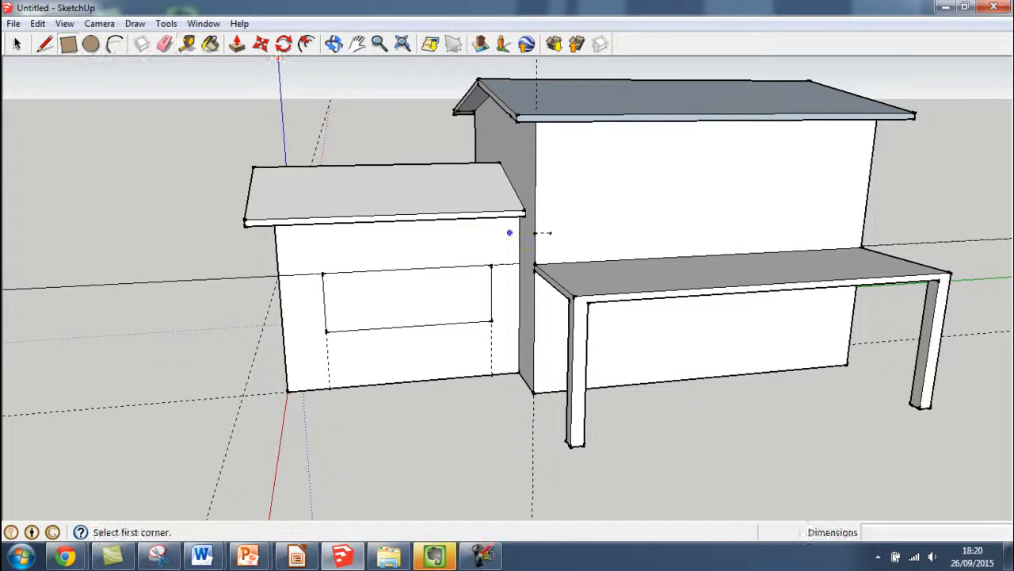
click(549, 232)
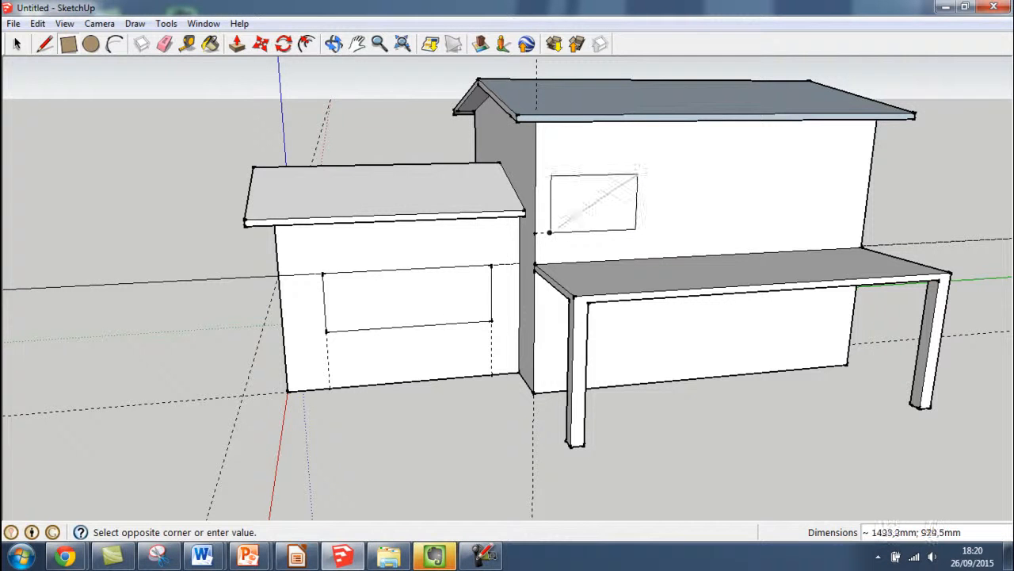
text(1500)
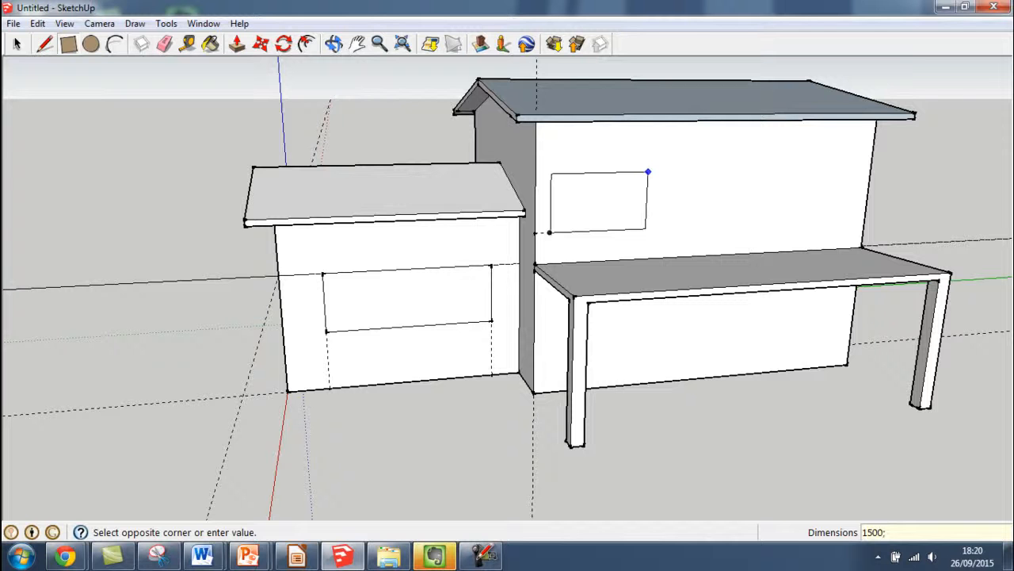
text(;1000)
key(Return)
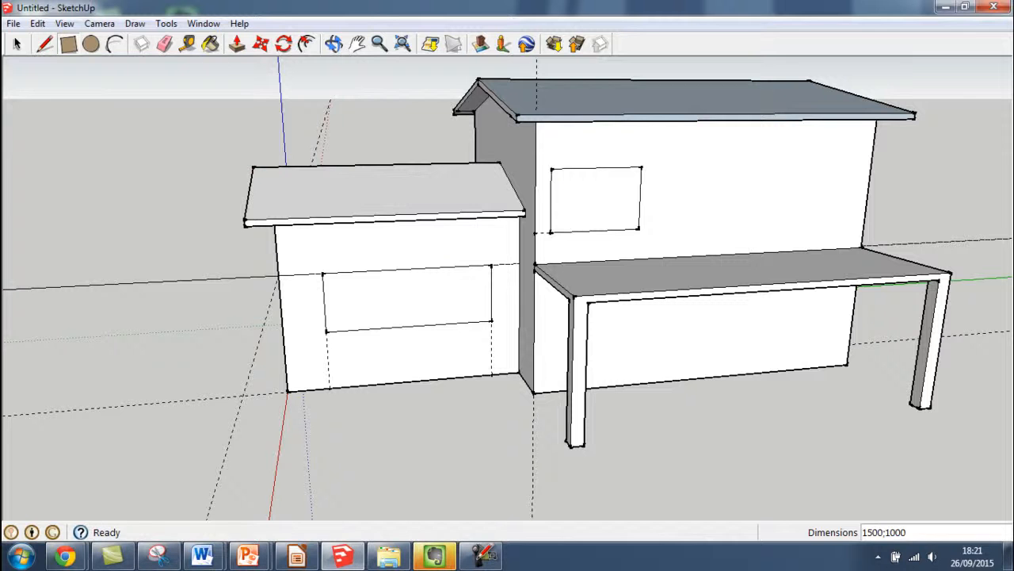
Step: Place a horizontal 500 mm guide from the first upper window's lower corner, heading away from the small prism
click(188, 44)
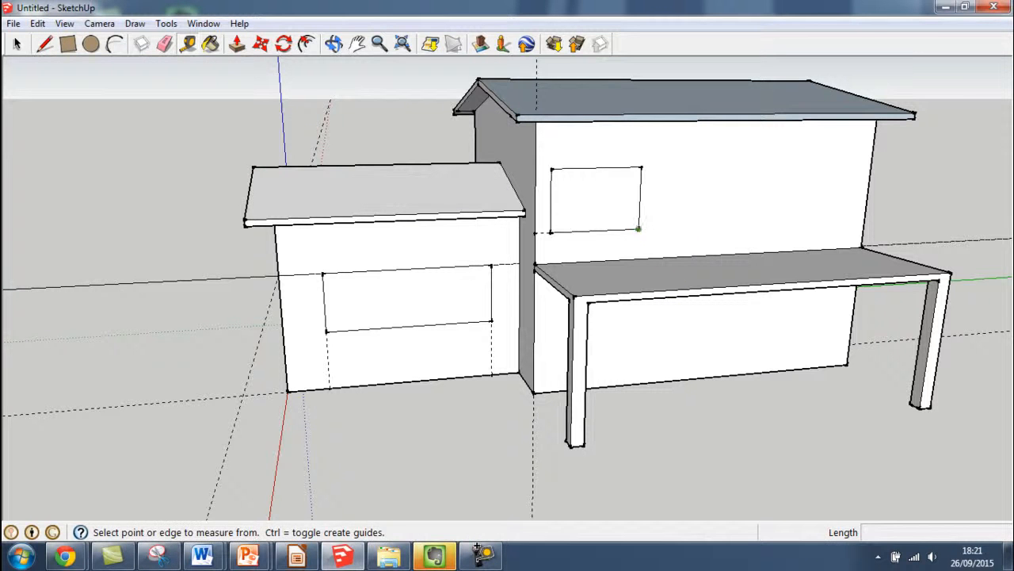
click(639, 229)
text(2,2mm)
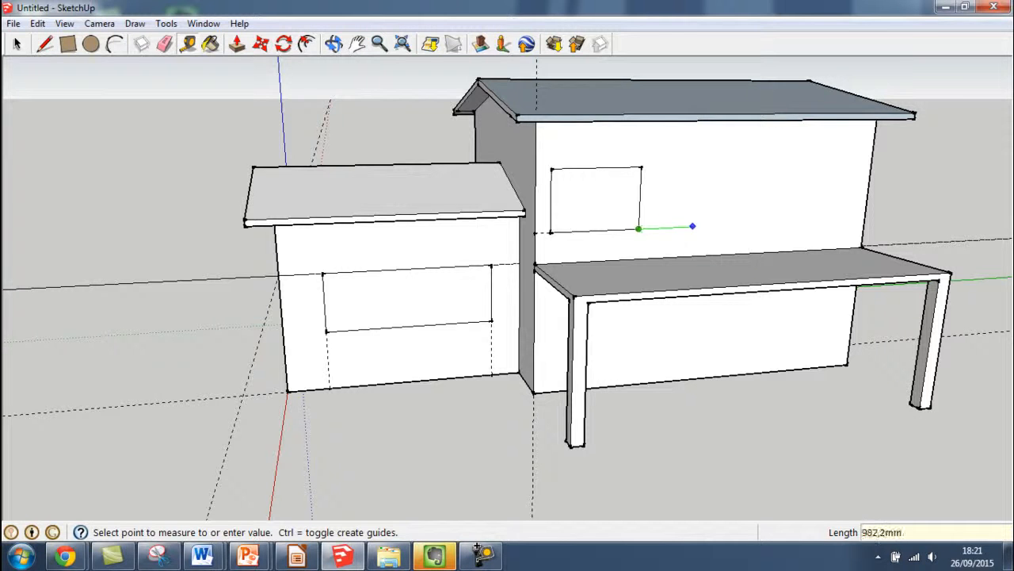
text(5)
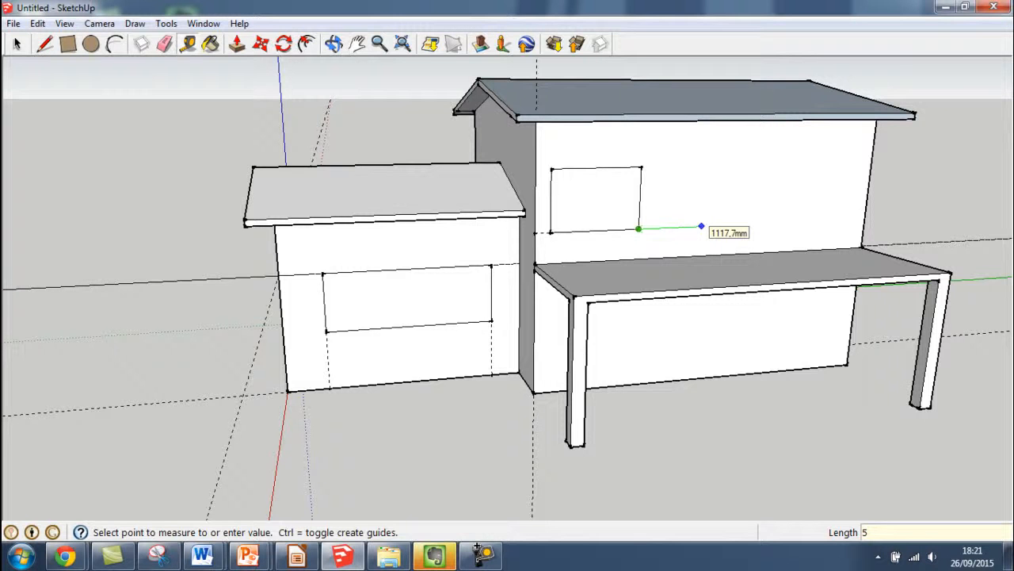
text(00)
key(Return)
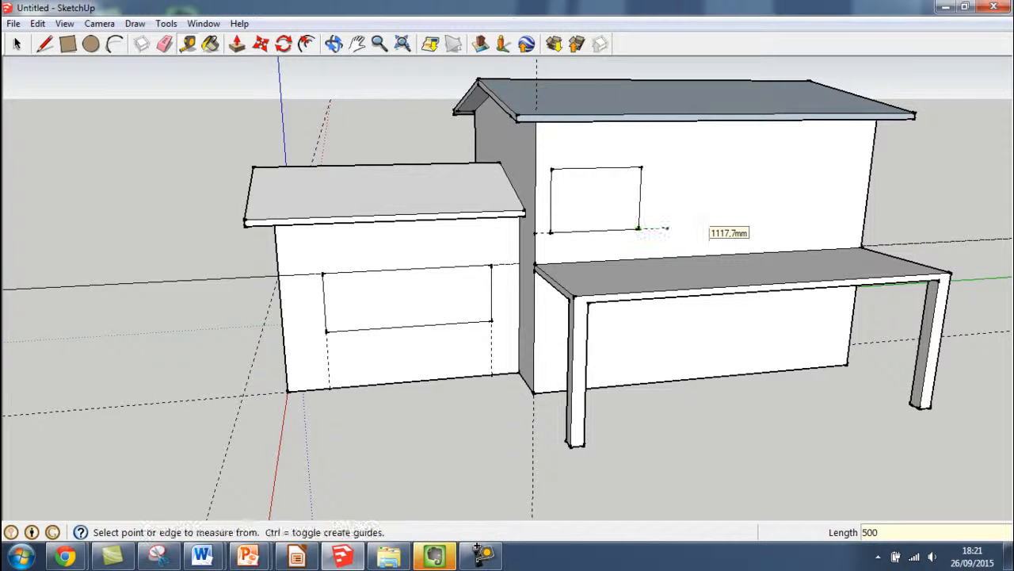
Step: Draw a second 1500 by 1000 mm window rectangle on the upper wall from the end of the 500 mm guide
key(r)
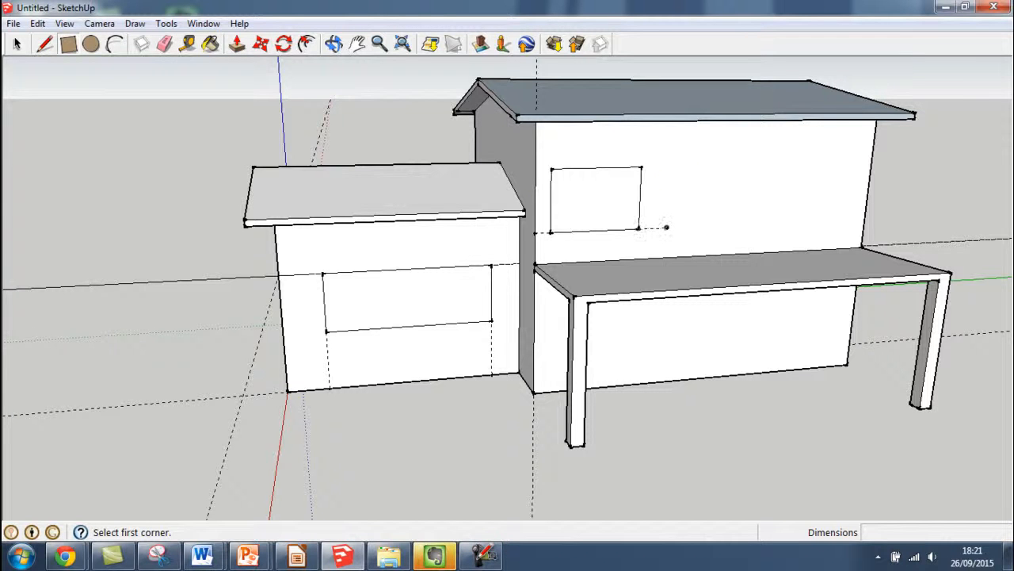
click(665, 228)
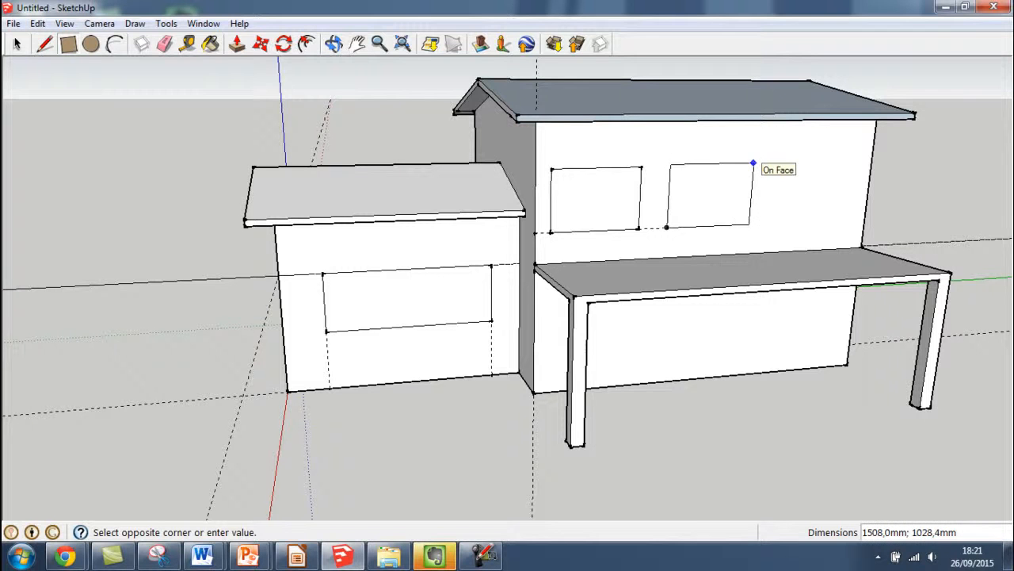
text(1500;1000)
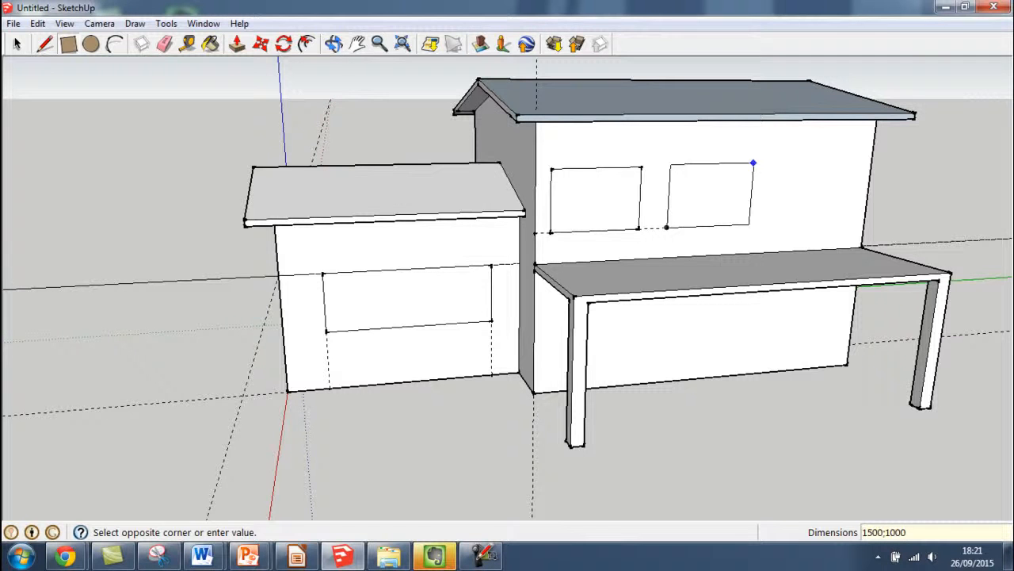
key(Return)
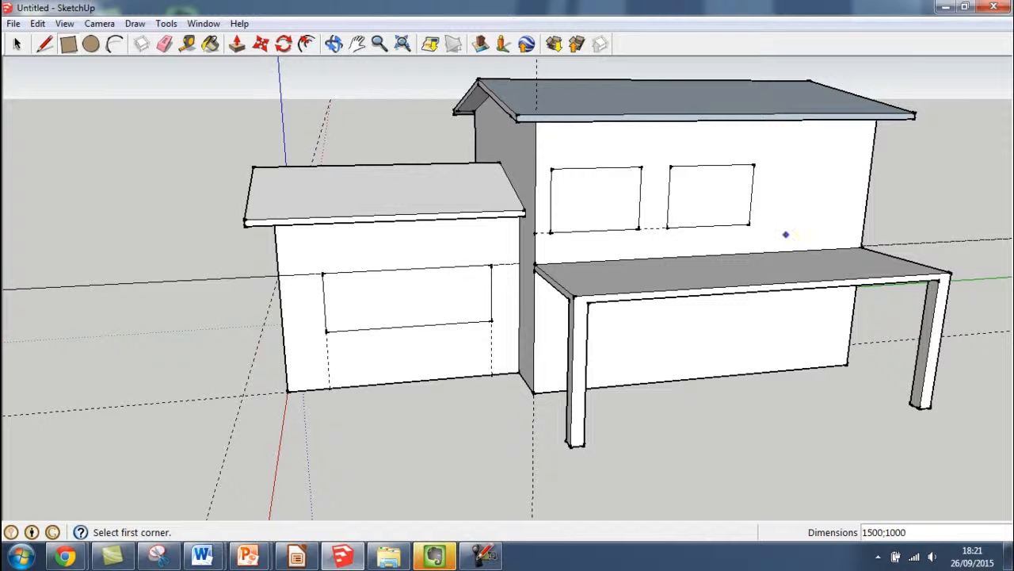
Step: Place a horizontal 500 mm guide from the second upper window's lower corner toward the far end of the wall
scroll(666, 356, up, 3)
scroll(697, 333, down, 3)
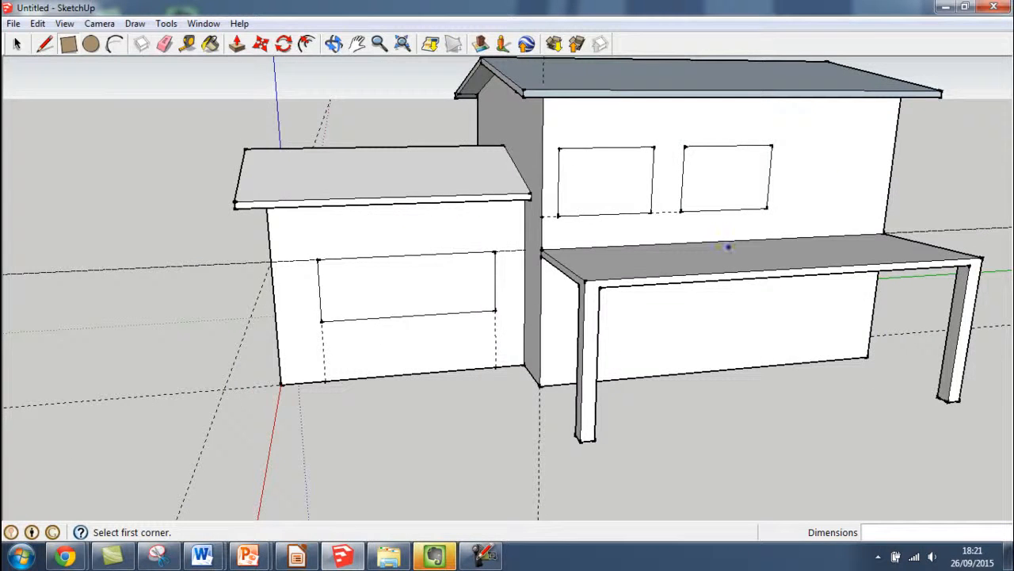
mouse_move(698, 333)
middle_down()
mouse_move(626, 345)
mouse_move(443, 293)
mouse_move(380, 333)
mouse_move(443, 317)
mouse_move(492, 285)
mouse_move(432, 396)
mouse_move(380, 285)
mouse_move(317, 317)
mouse_move(332, 341)
mouse_move(412, 309)
mouse_move(448, 321)
mouse_move(428, 301)
mouse_move(333, 318)
mouse_move(390, 306)
middle_up()
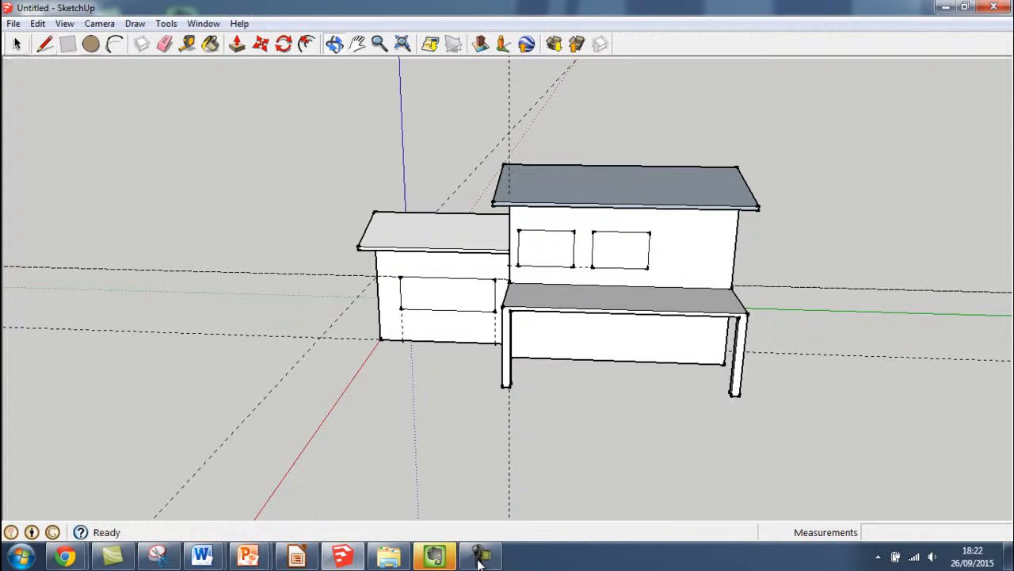
click(187, 43)
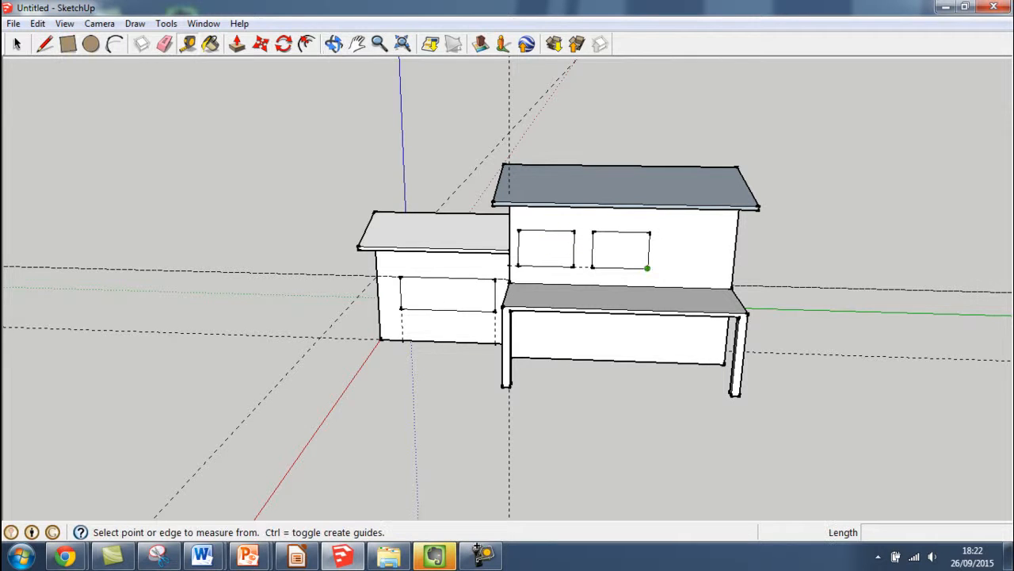
click(648, 267)
text(500)
key(Return)
Step: Draw a third 1500 by 1000 mm window rectangle above the canopy from the end of the newest 500 mm guide
key(r)
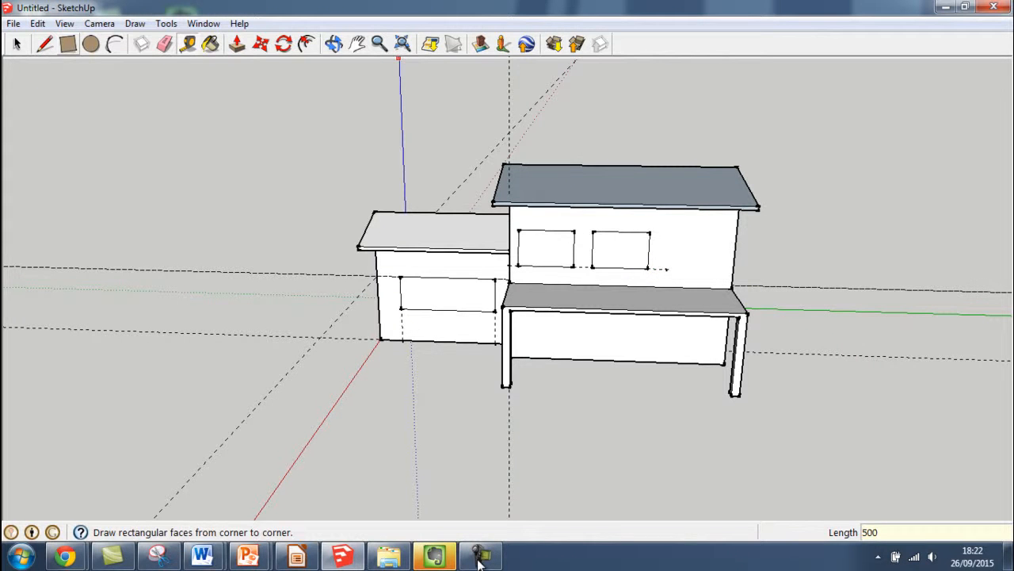
click(666, 269)
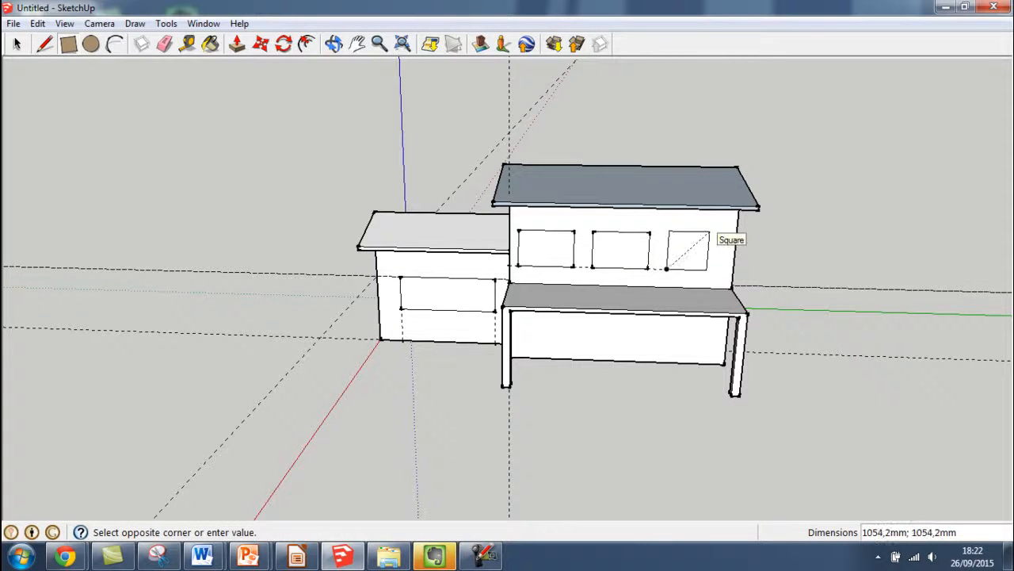
text(15)
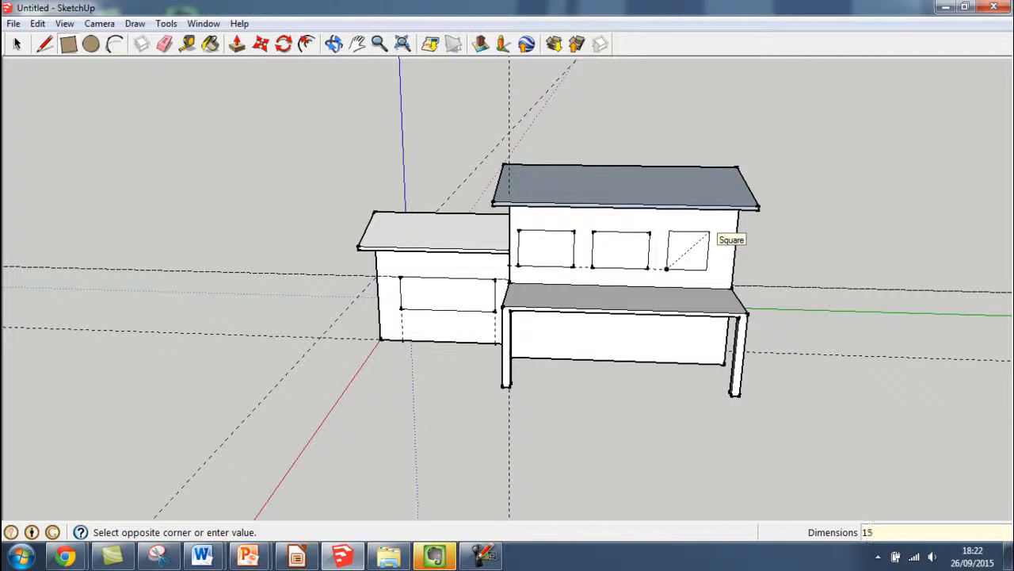
text(00;1000)
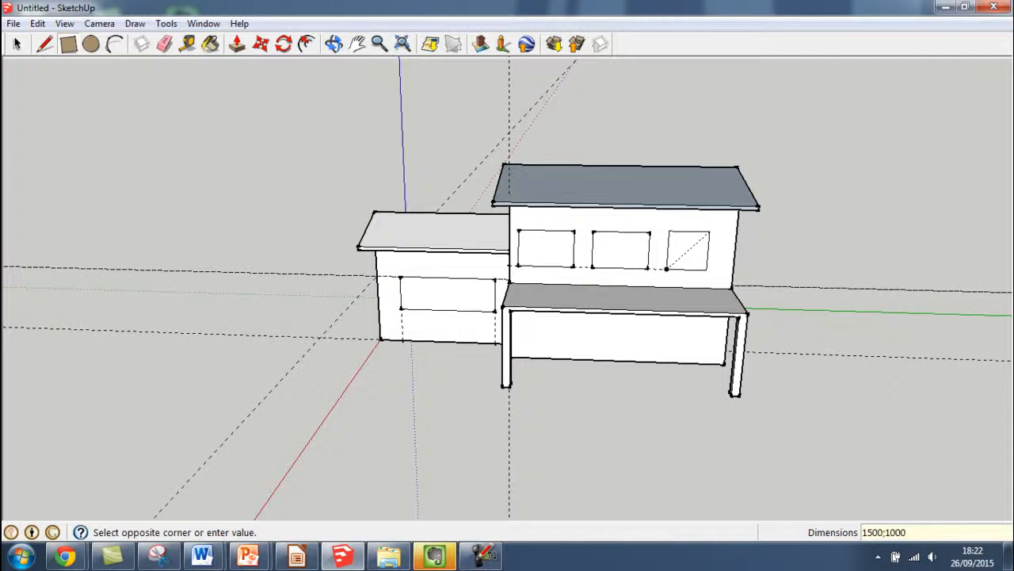
key(Return)
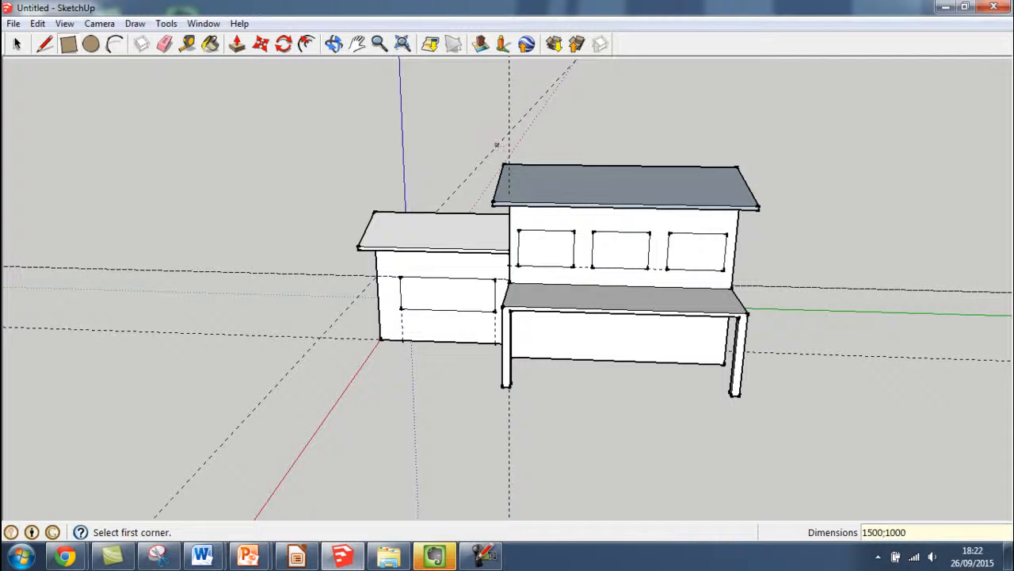
click(481, 555)
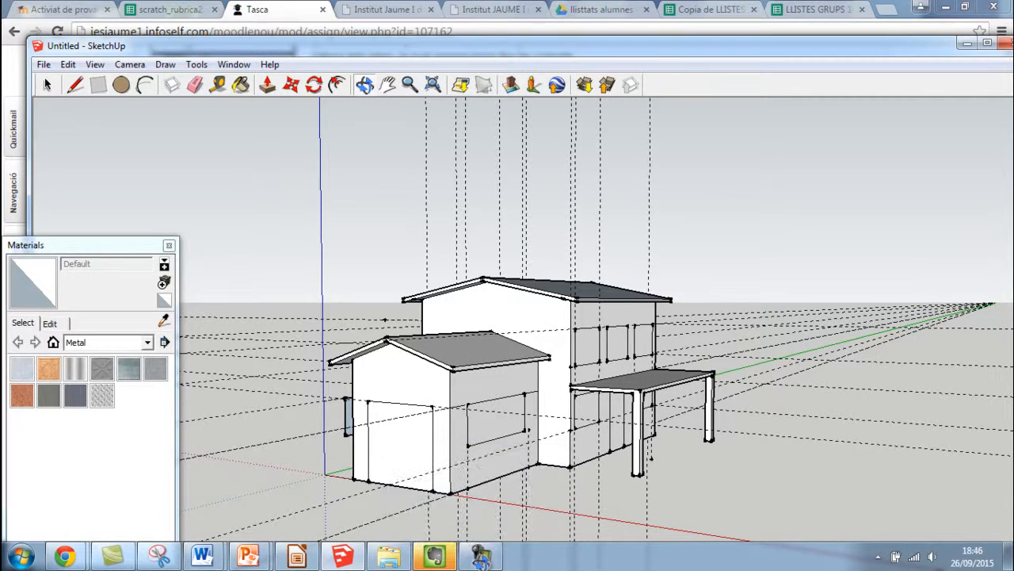
drag(713, 325, 254, 369)
mouse_move(594, 401)
mouse_down()
mouse_move(502, 385)
mouse_move(369, 329)
mouse_move(444, 388)
mouse_move(309, 353)
mouse_move(365, 420)
mouse_move(404, 297)
mouse_move(333, 337)
mouse_move(238, 348)
mouse_move(349, 327)
mouse_up()
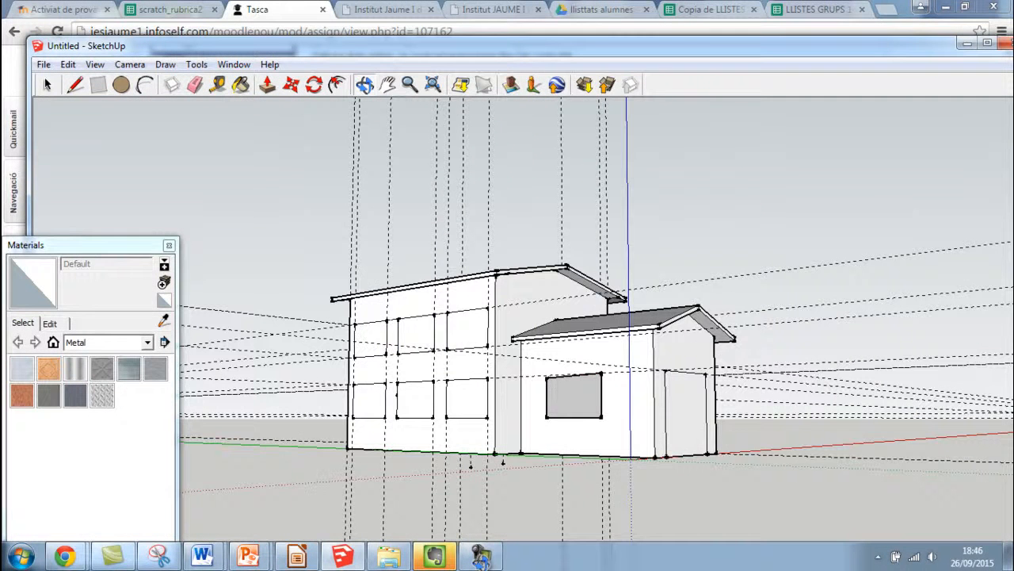
Step: Delete the misplaced window rectangle on the small prism's wall opposite the canopy side
key(r)
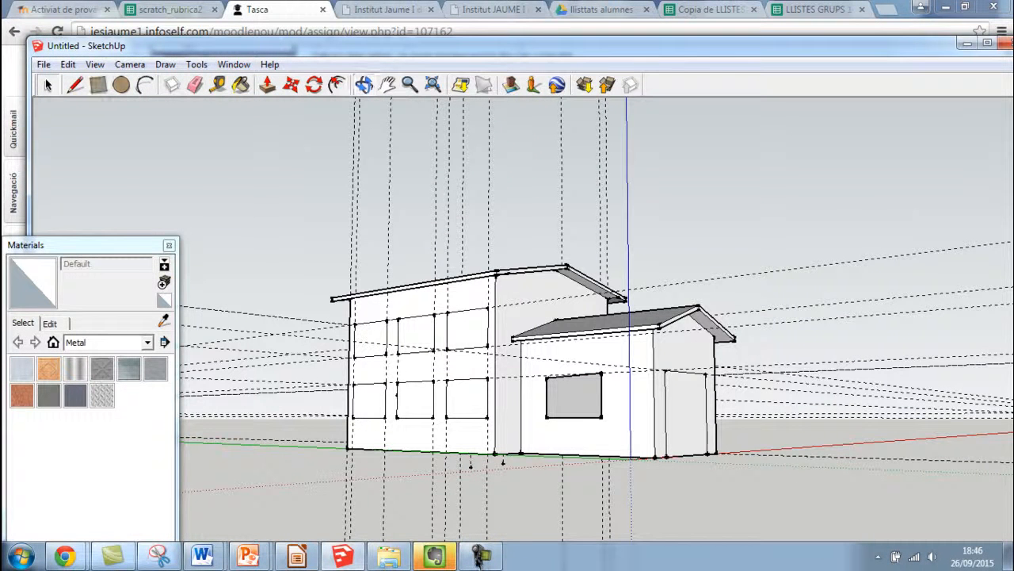
drag(565, 429, 632, 430)
key(Delete)
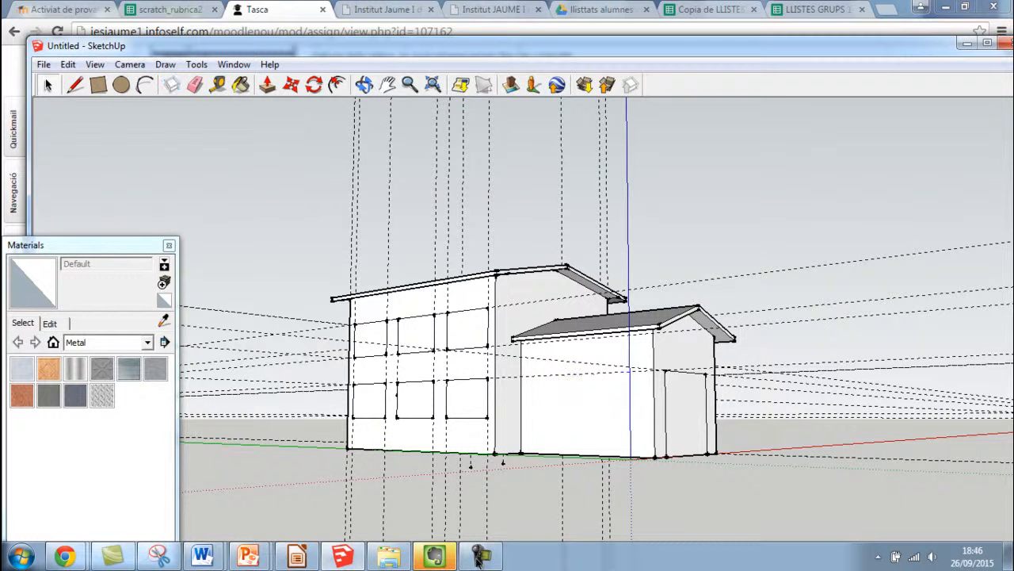
Step: Redraw the missing vertical edge of the small prism's canopy-side window with the Line tool, closing the rectangle
mouse_move(634, 381)
middle_down()
mouse_move(606, 396)
mouse_move(333, 408)
mouse_move(266, 401)
mouse_move(258, 348)
mouse_move(143, 321)
mouse_move(226, 388)
mouse_move(230, 372)
mouse_move(301, 356)
mouse_move(285, 360)
middle_up()
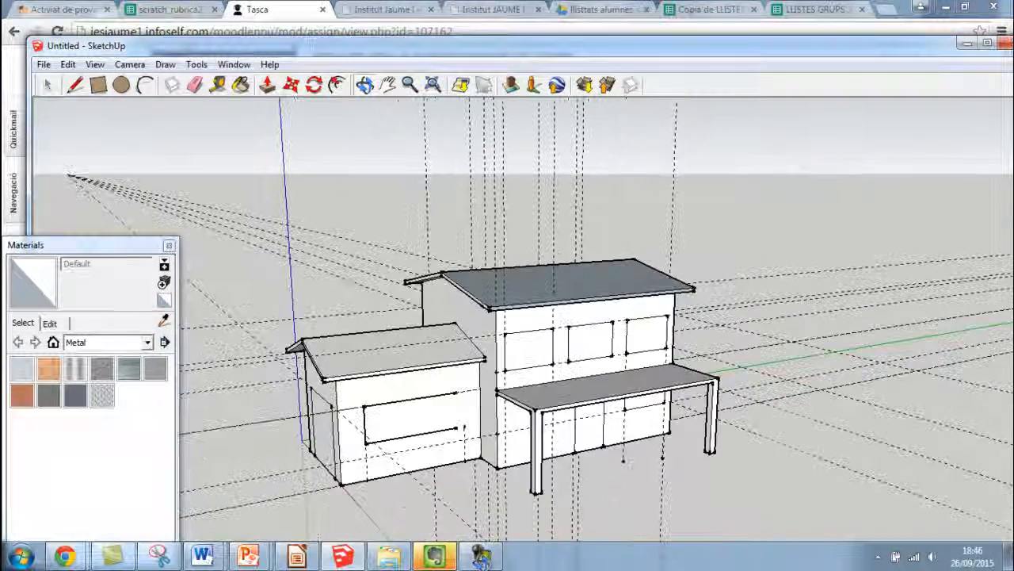
key(l)
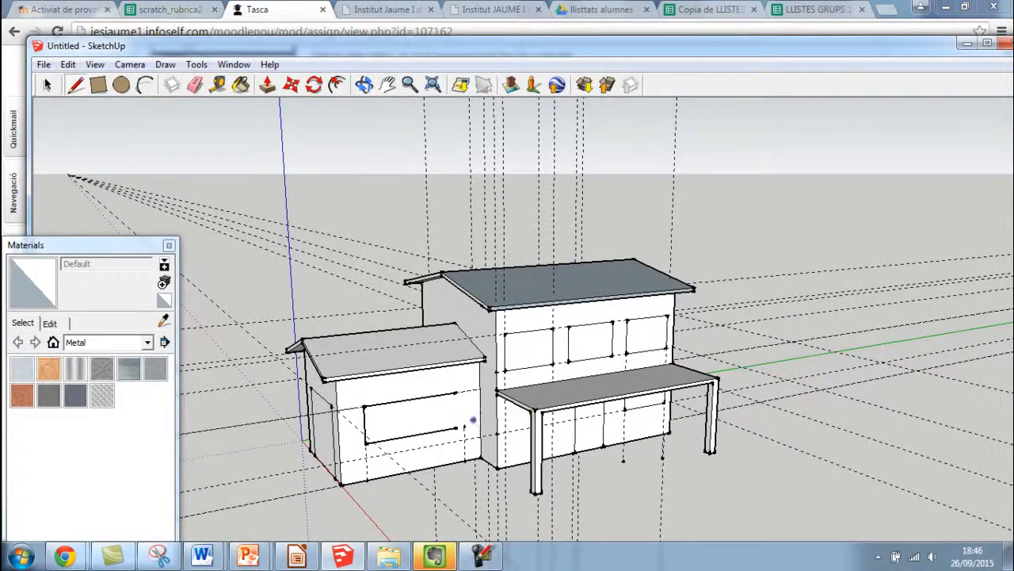
click(456, 393)
click(459, 428)
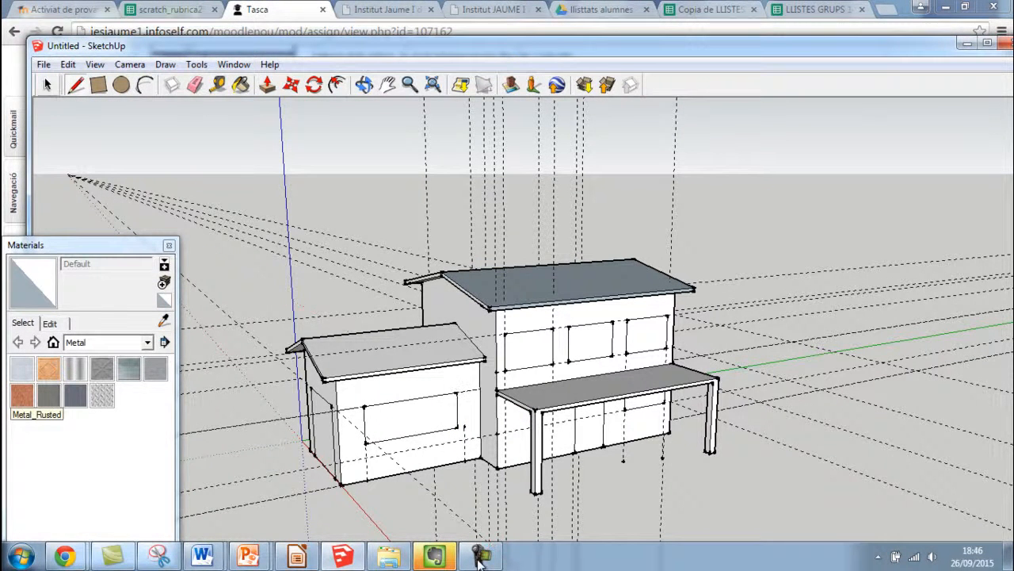
Step: Extend the lower windows' top guide from the large prism's corner across the recess and along the small prism's rear wall
click(365, 84)
drag(380, 317, 697, 309)
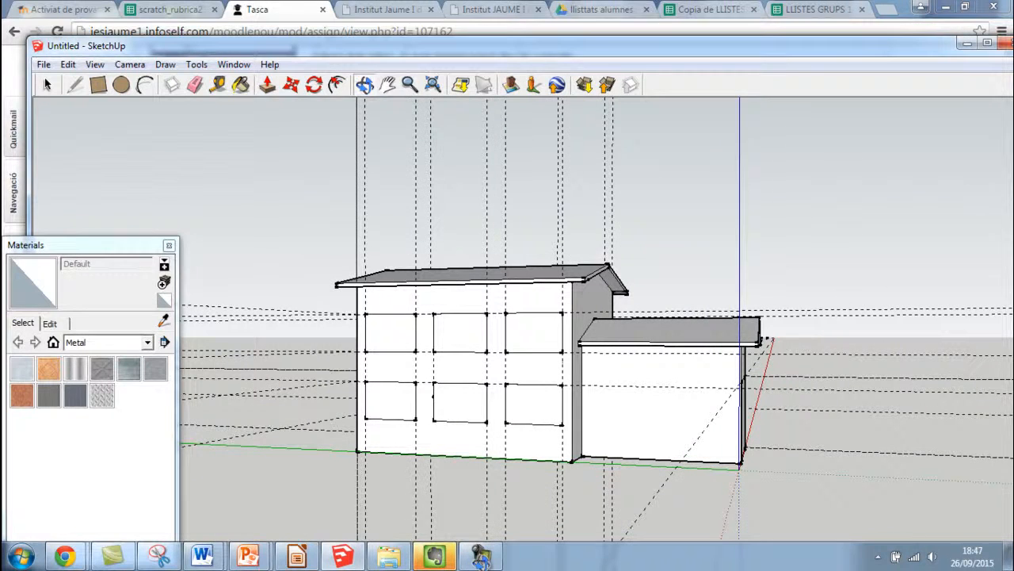
click(218, 85)
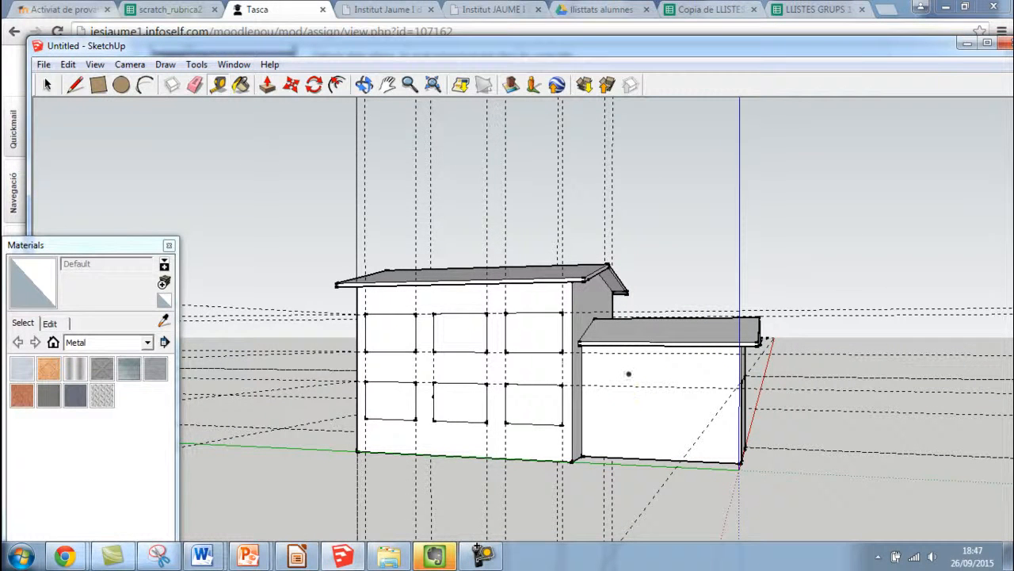
scroll(608, 405, up, 3)
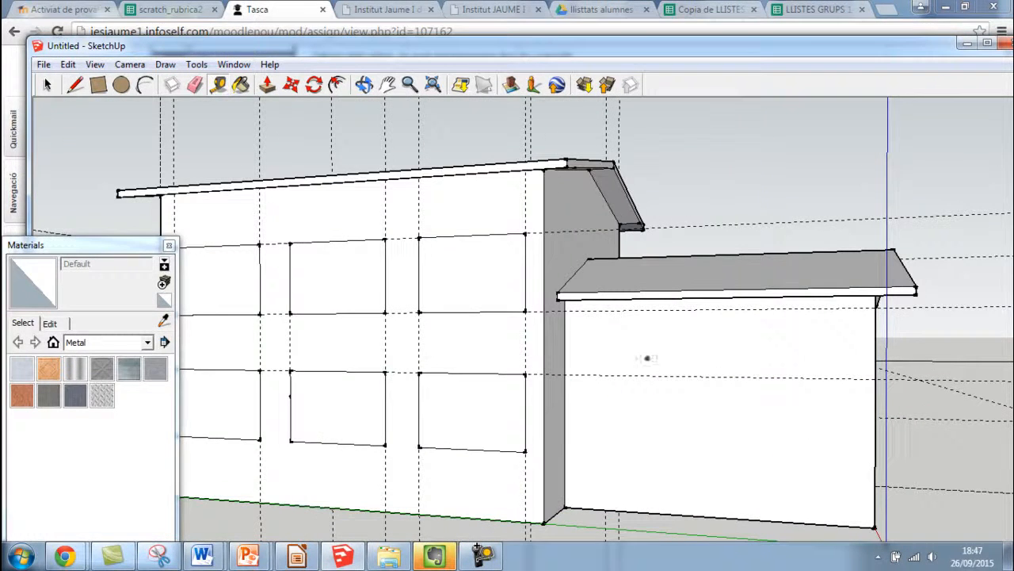
click(364, 85)
drag(626, 333, 404, 386)
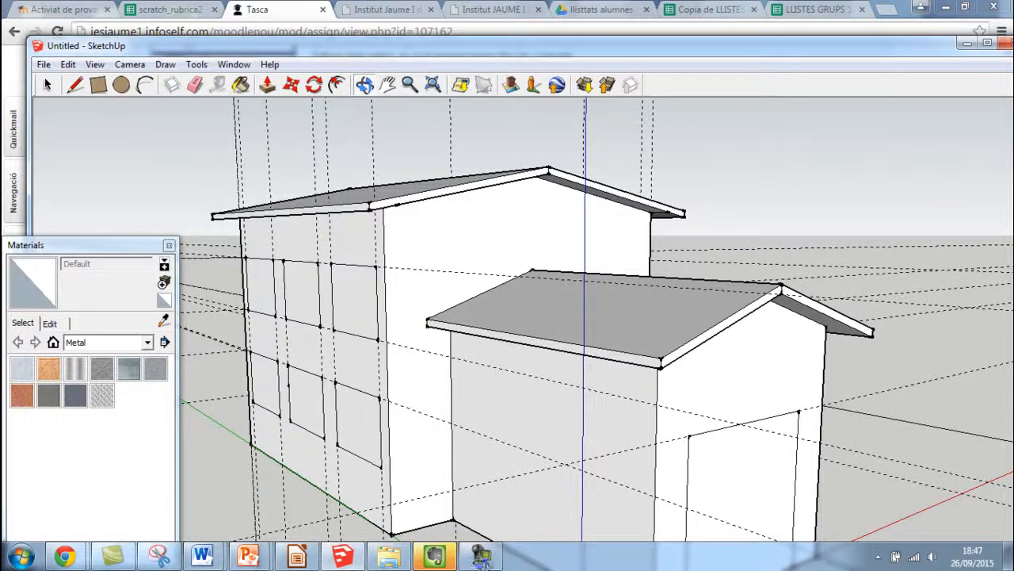
key(t)
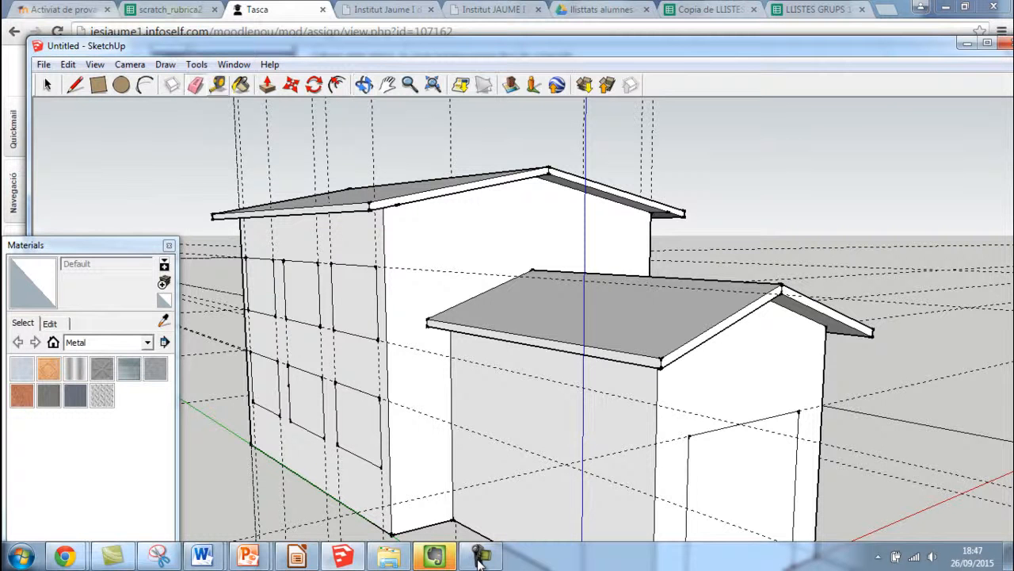
click(387, 400)
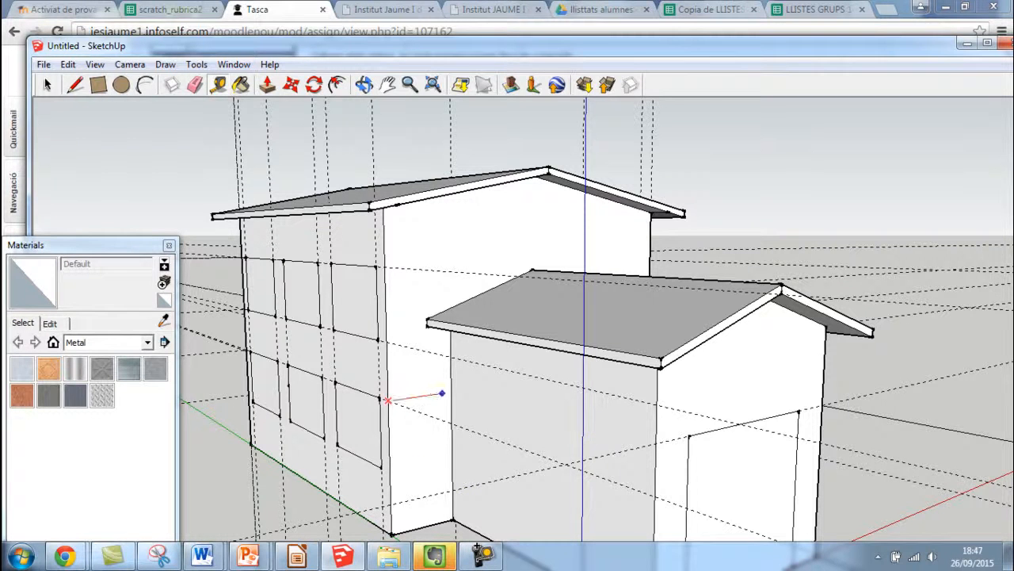
click(451, 392)
click(451, 393)
click(655, 453)
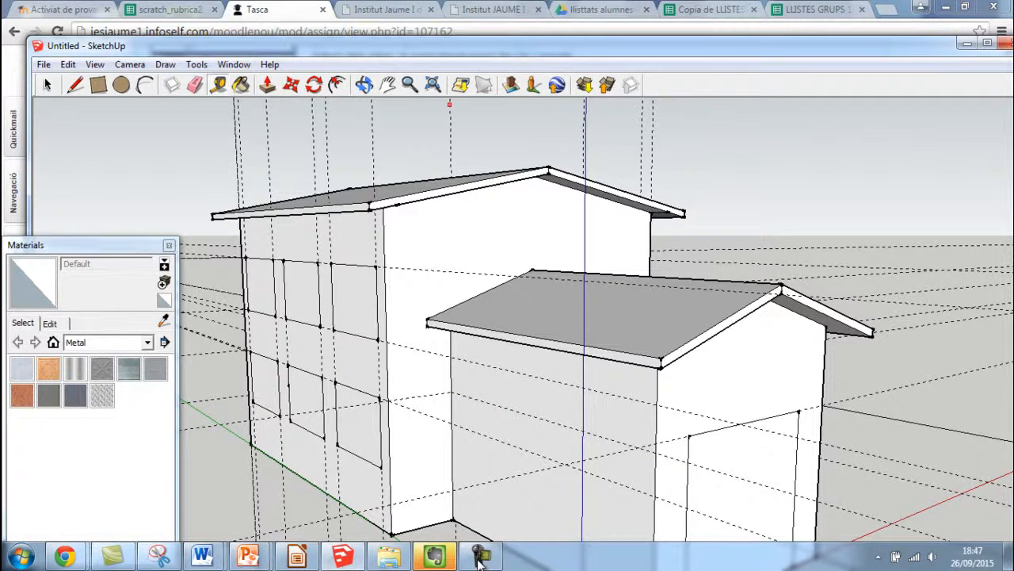
Step: Place guides along the window-height line inward from both ends of the small prism's rear wall to mark the window's upper corners
click(364, 84)
drag(380, 238, 554, 198)
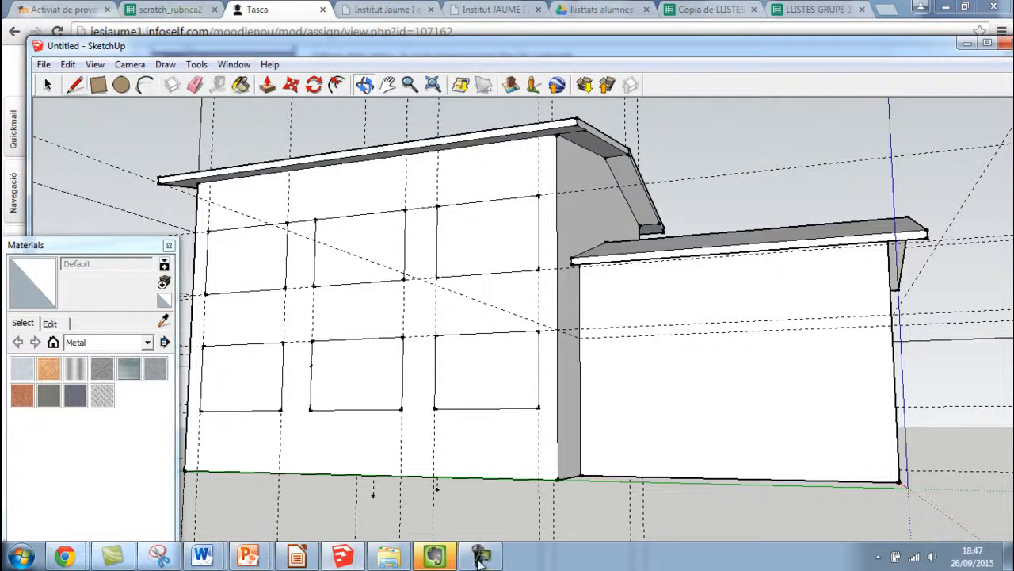
key(t)
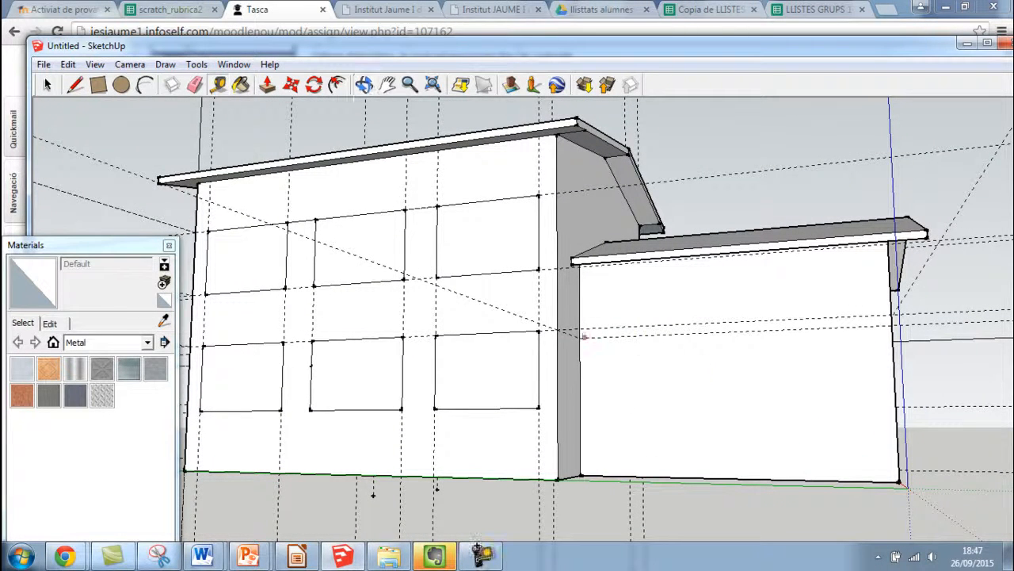
click(579, 338)
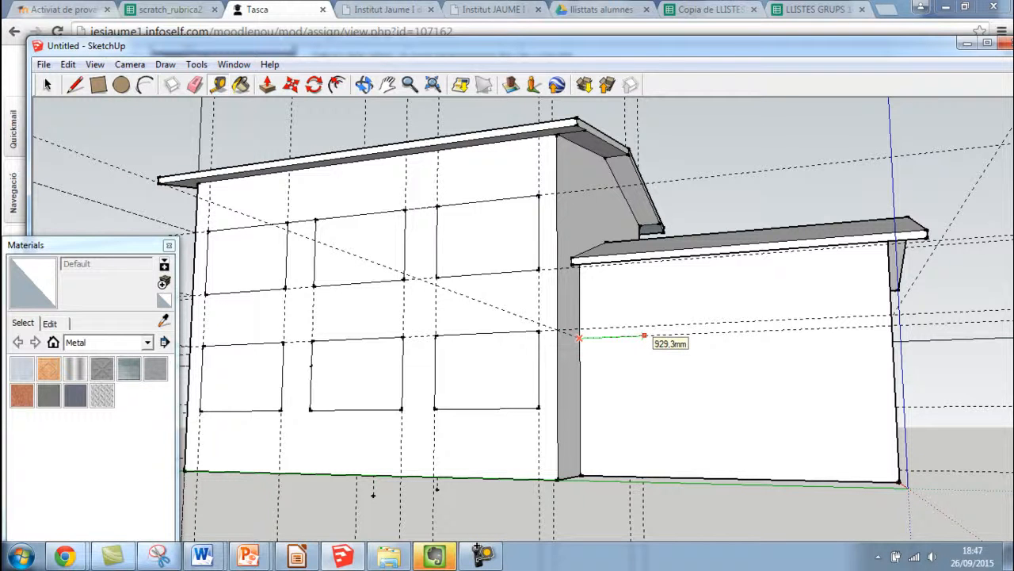
click(632, 336)
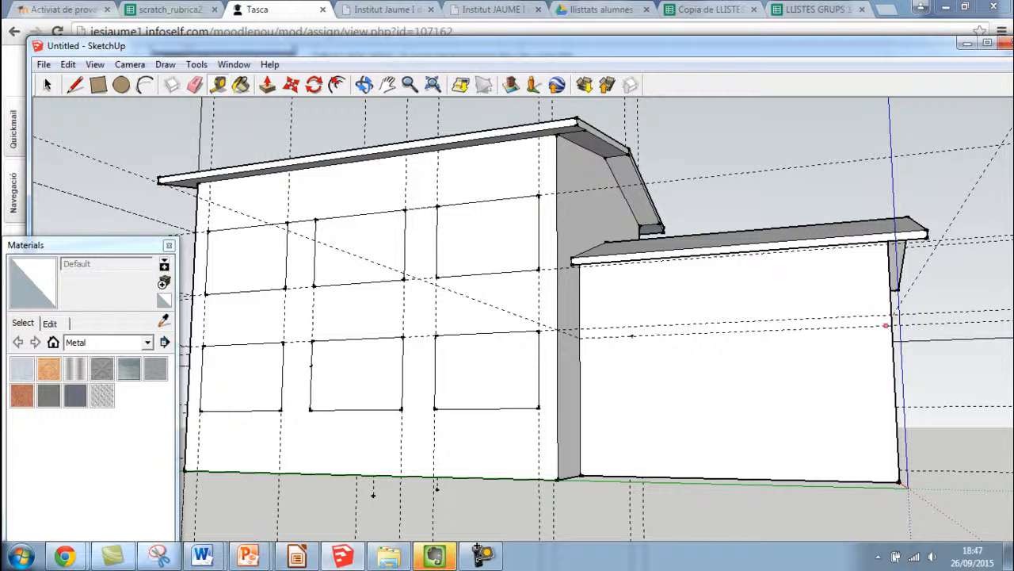
click(893, 325)
click(827, 327)
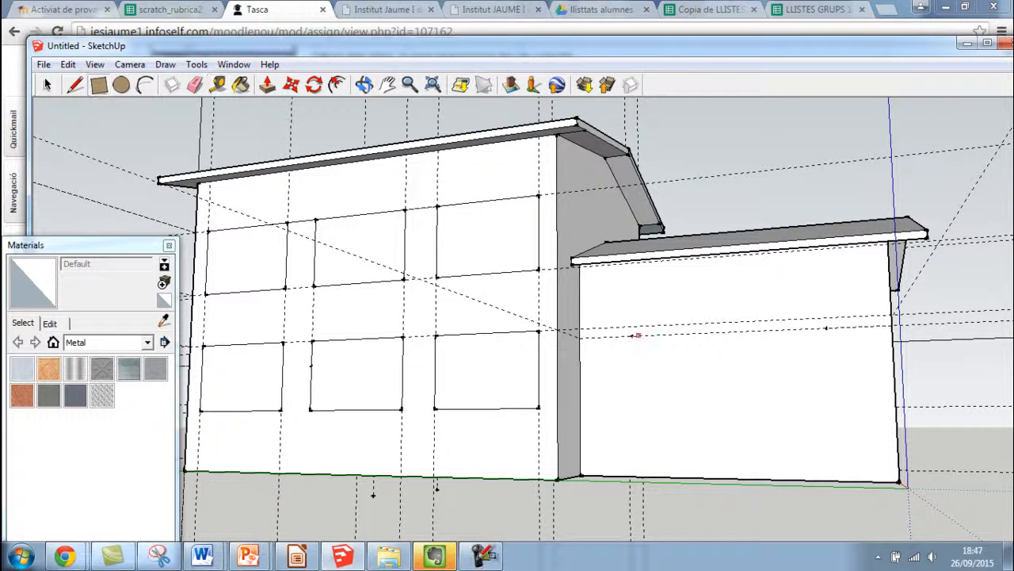
Step: Measure the span between the two guide ends on the small prism's rear wall and draw a window rectangle across it
click(632, 335)
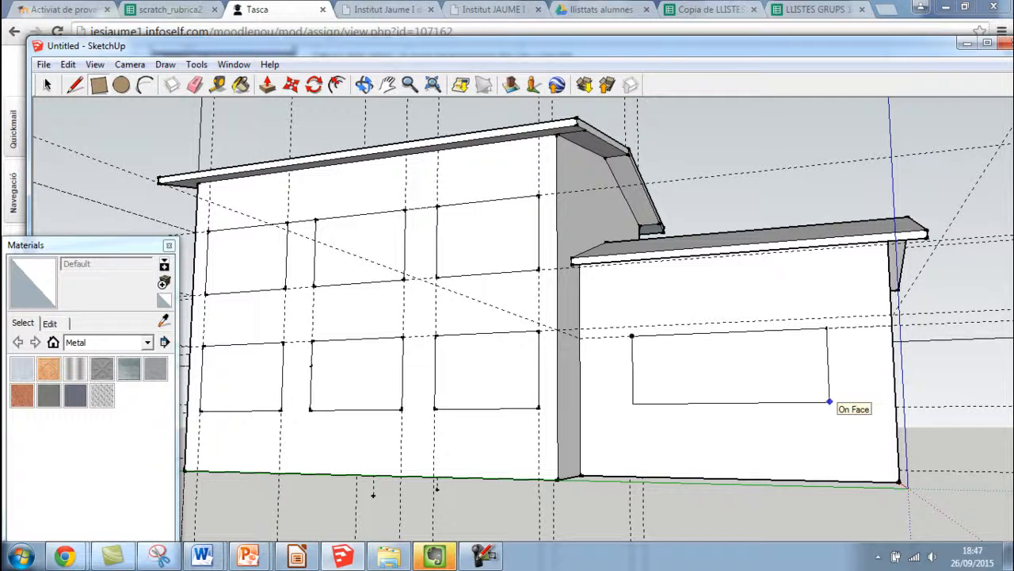
key(Escape)
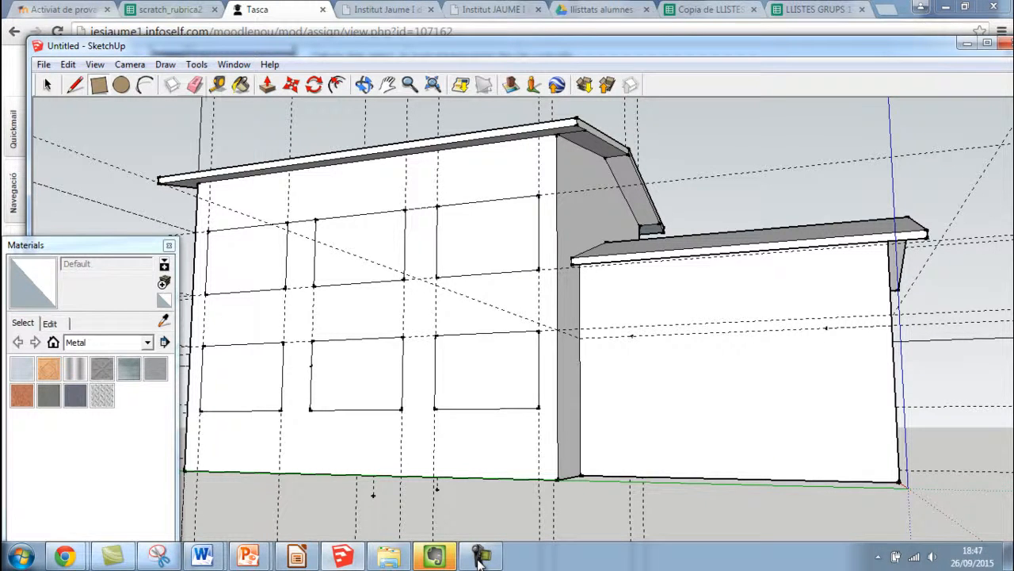
click(218, 85)
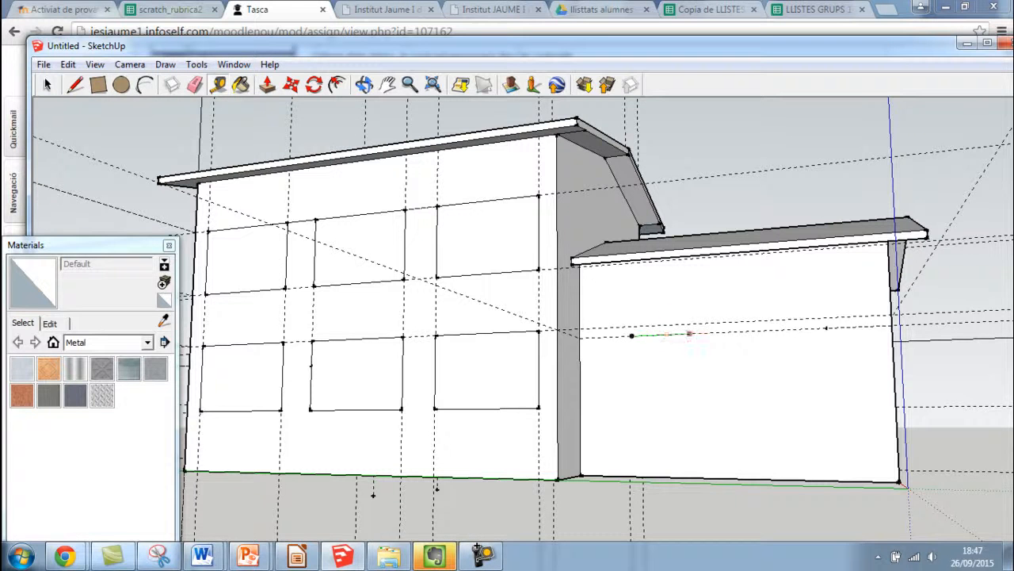
click(826, 327)
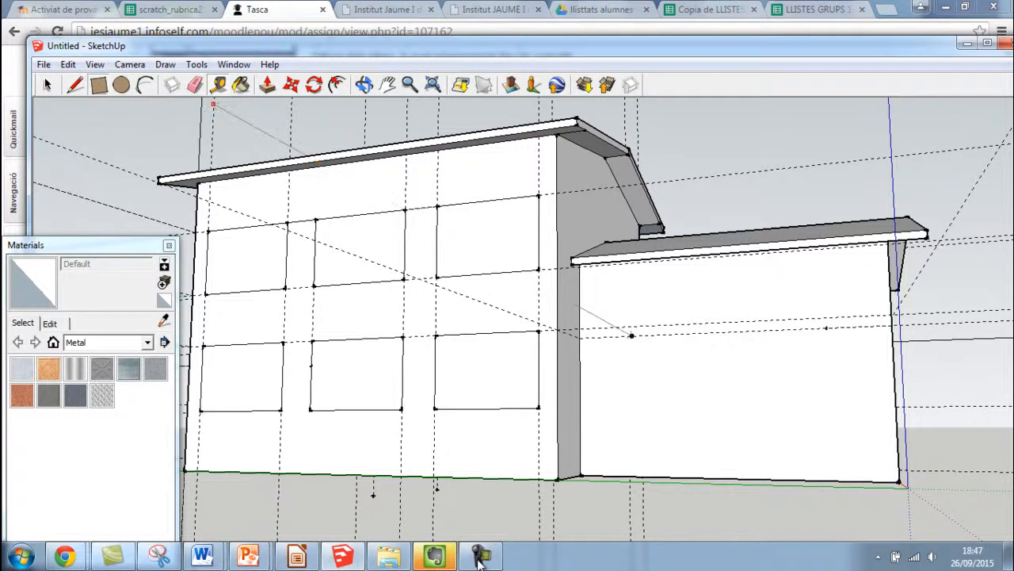
key(r)
click(632, 336)
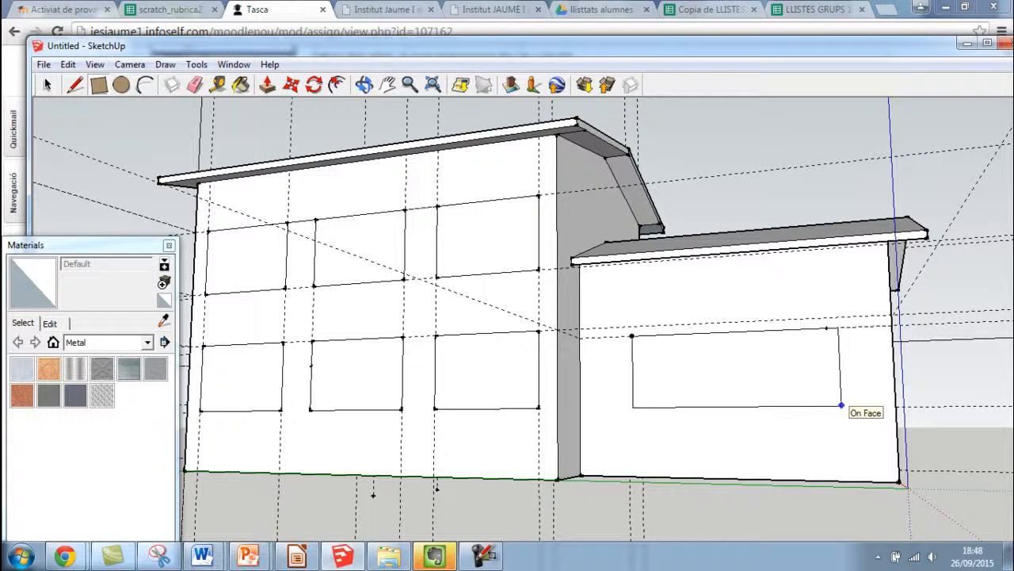
click(830, 408)
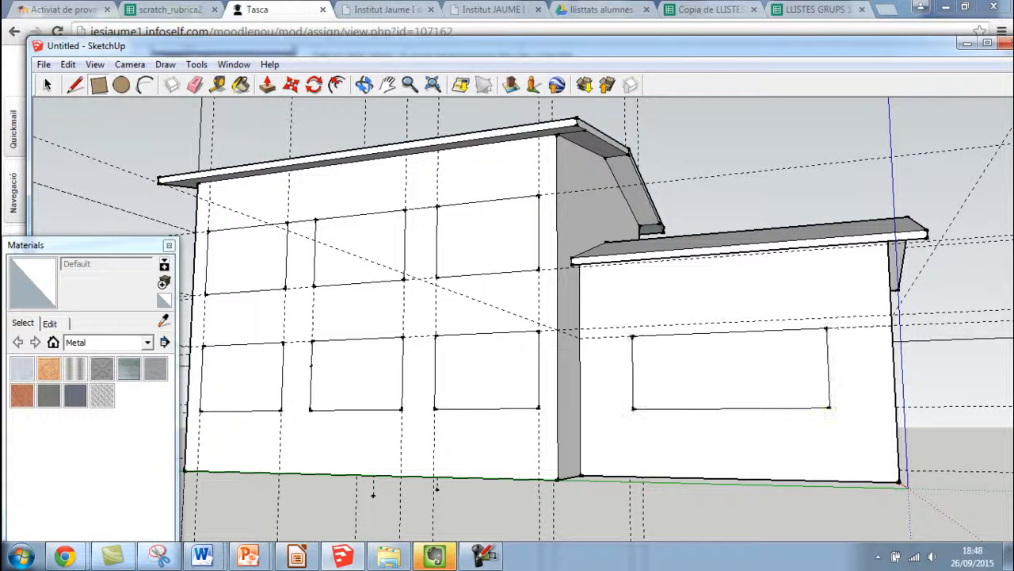
scroll(930, 439, down, 4)
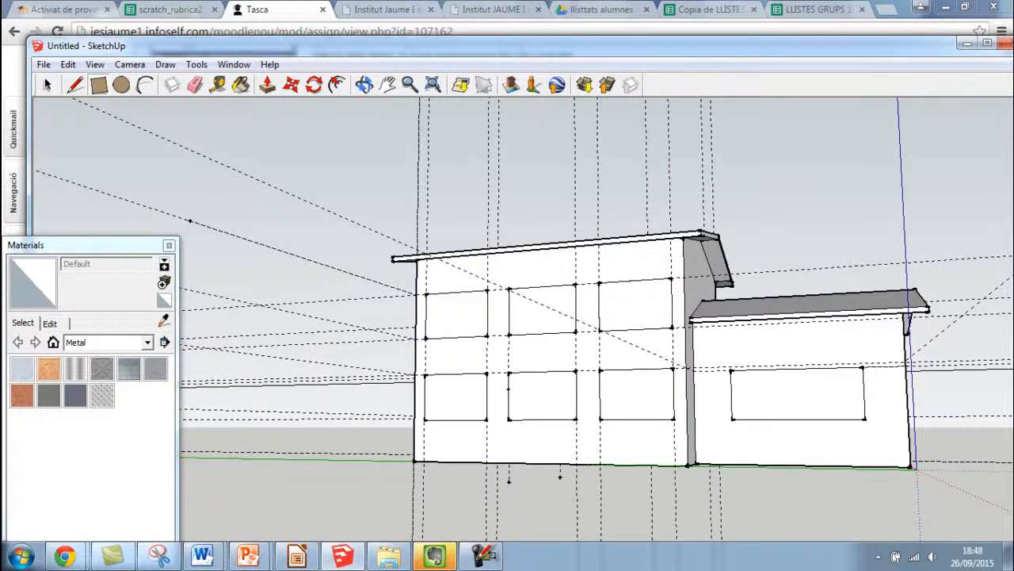
Step: Switch to the assignment page in Chrome and review the remaining instructions through painting the house and the finished example
mouse_move(555, 45)
mouse_down()
mouse_move(409, 410)
mouse_move(555, 35)
mouse_move(539, 10)
mouse_up()
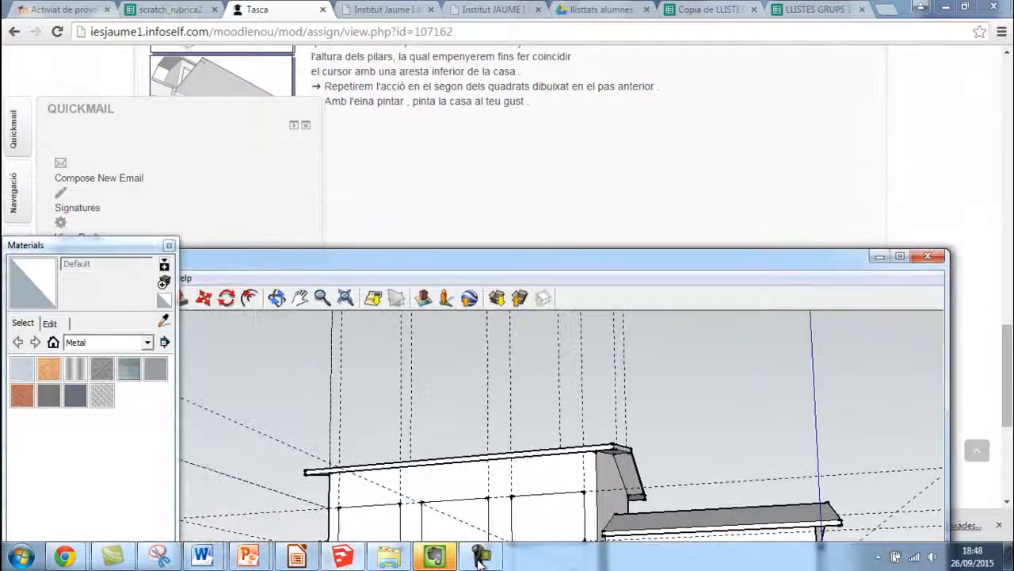
click(481, 557)
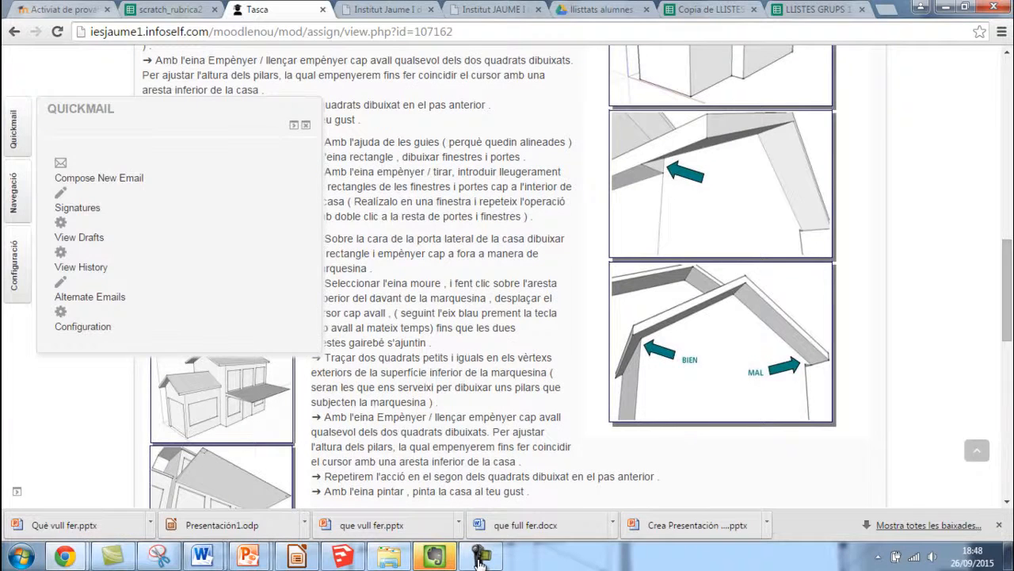
scroll(481, 557, down, 3)
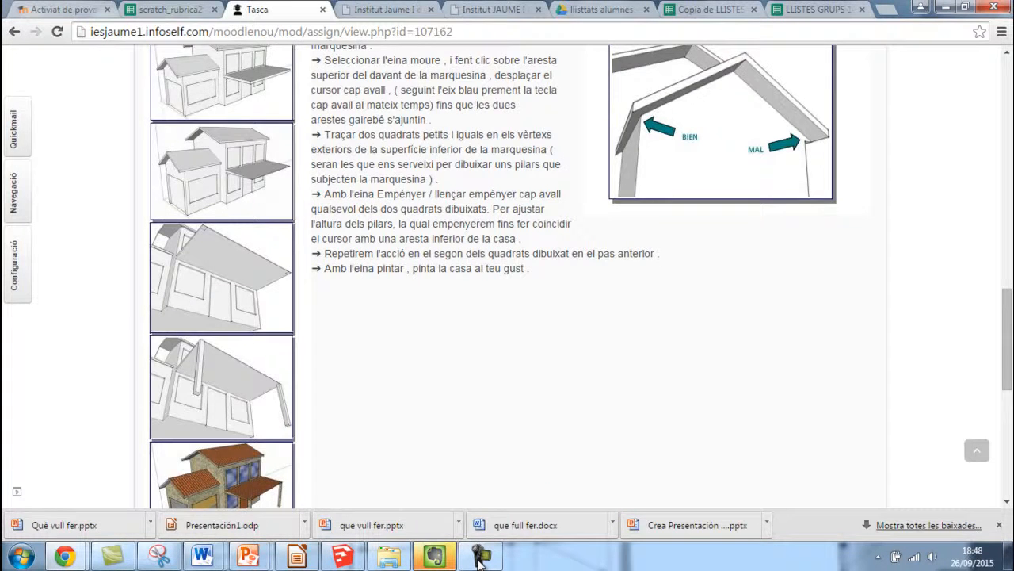
scroll(481, 557, down, 2)
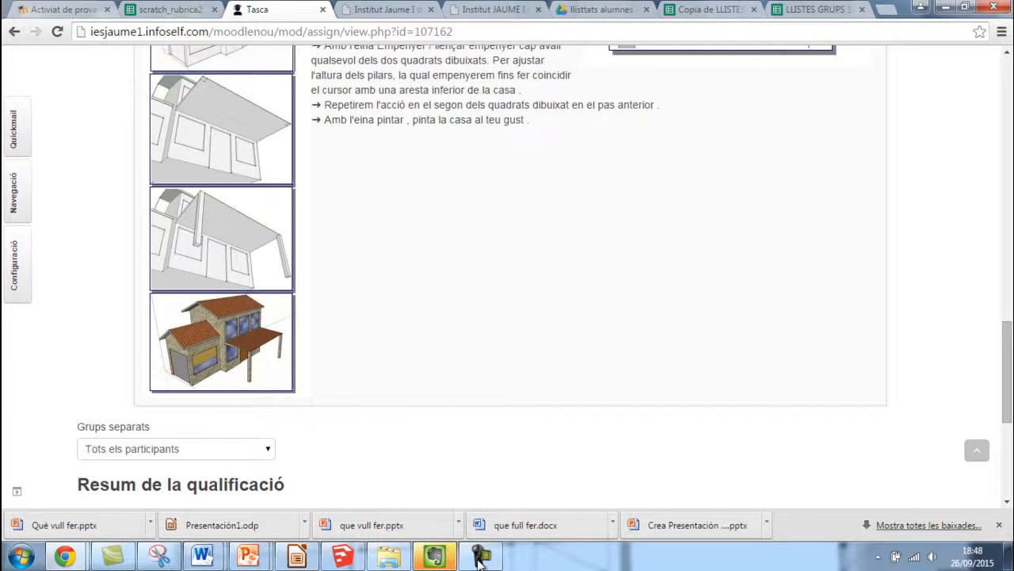
mouse_move(479, 559)
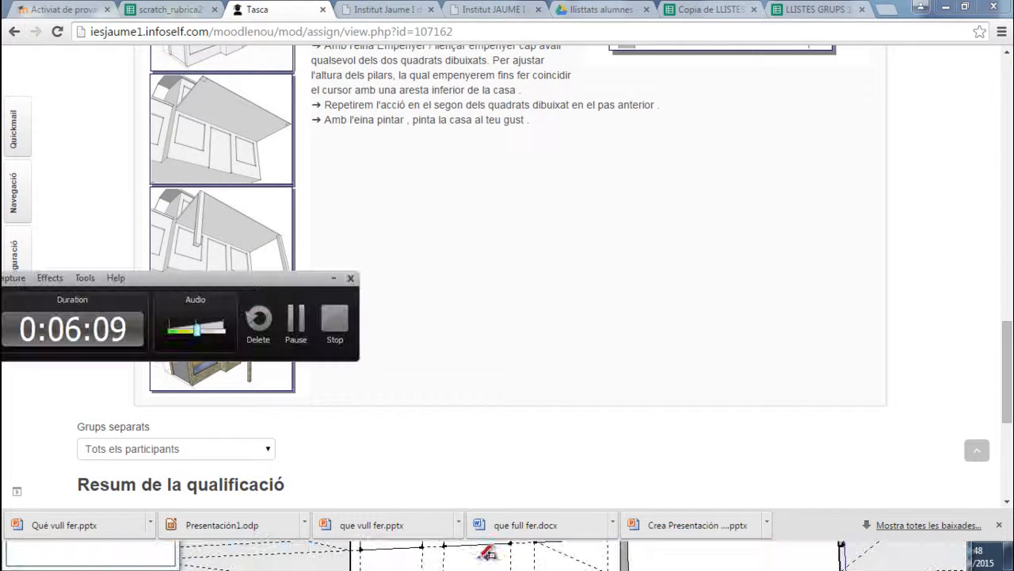
Step: Return to SketchUp and delete leftover horizontal guides around the upper row of windows on the large prism's rear wall
click(342, 555)
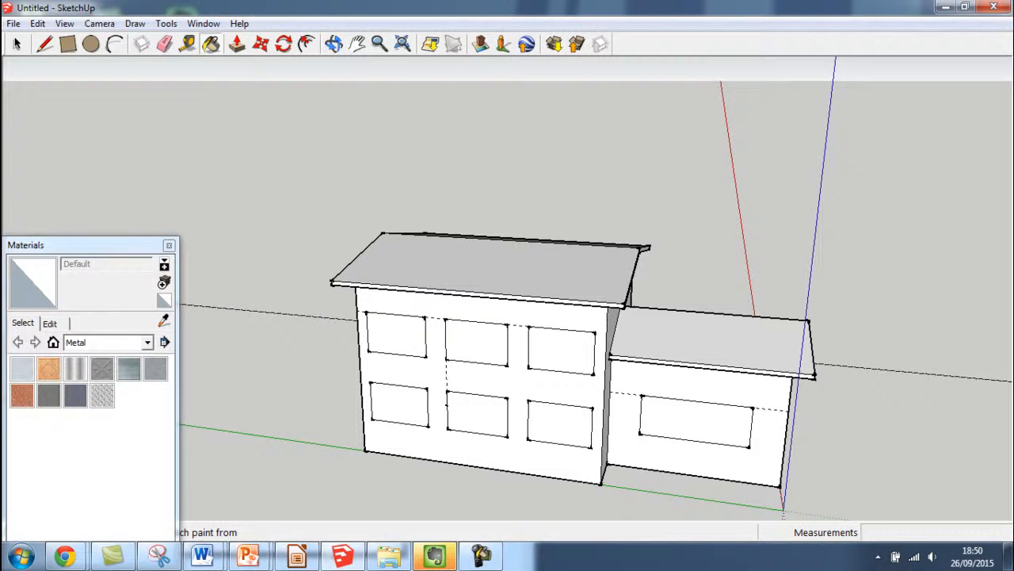
key(space)
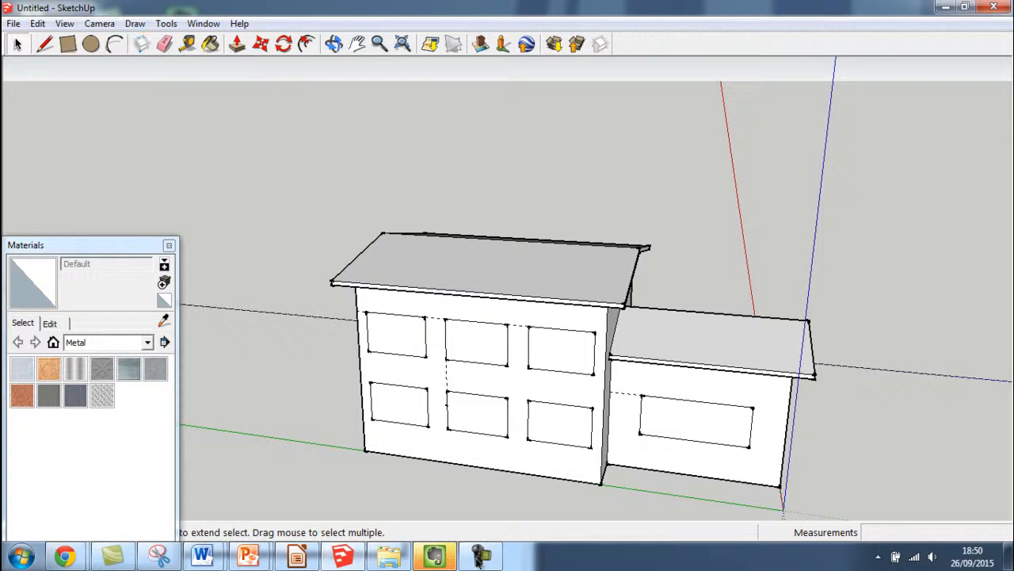
click(273, 313)
key(Escape)
scroll(547, 341, up, 2)
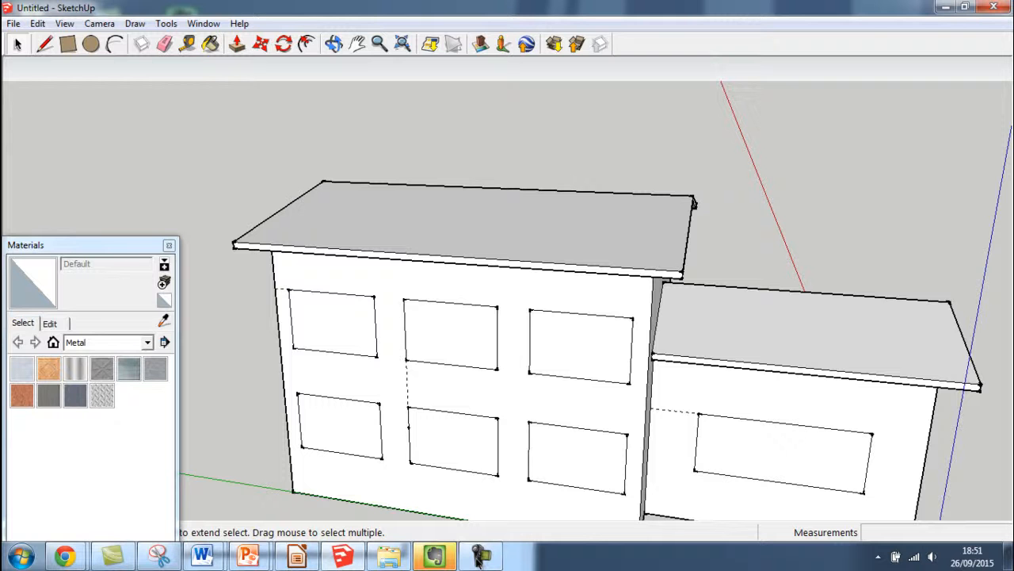
Step: Try to select the leftover vertical guide between the upper and lower middle windows on the large prism's rear wall
scroll(431, 372, up, 6)
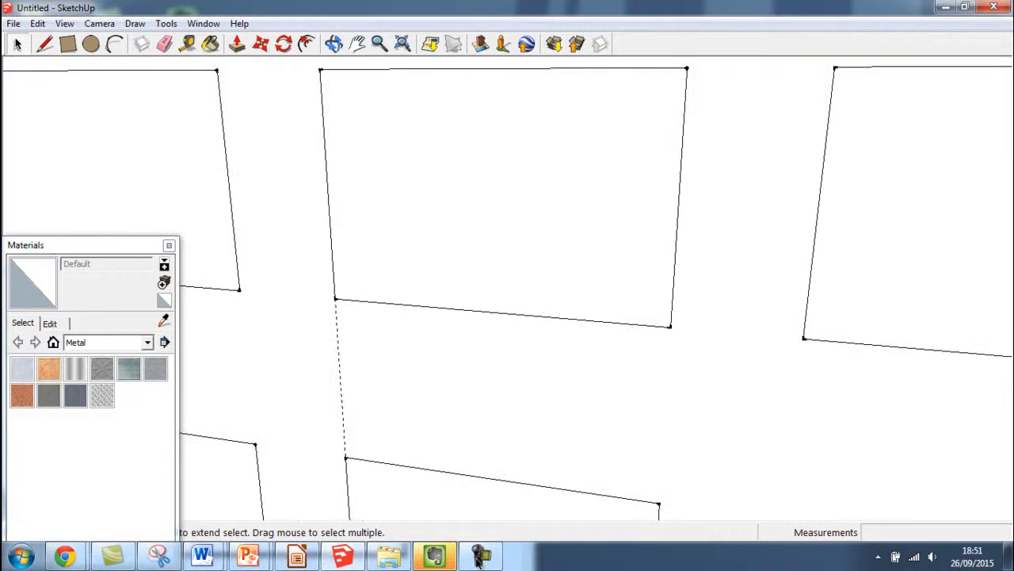
click(334, 44)
drag(432, 357, 558, 253)
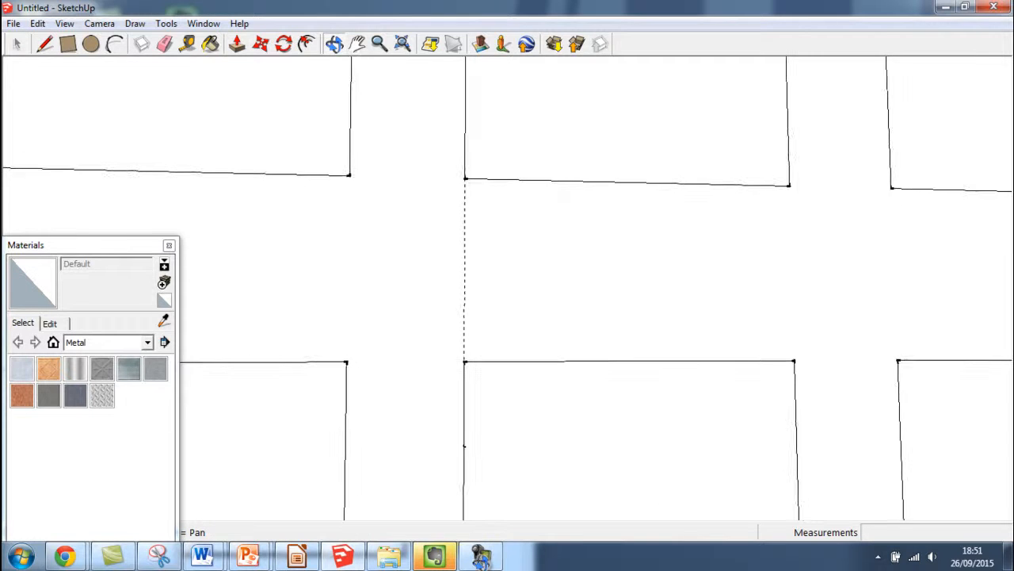
key(space)
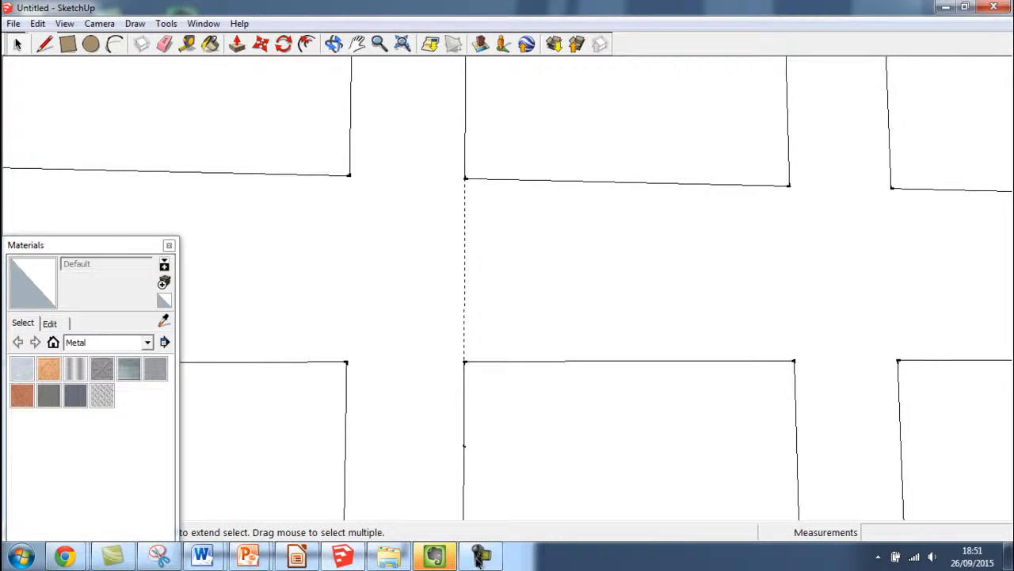
scroll(477, 267, up, 5)
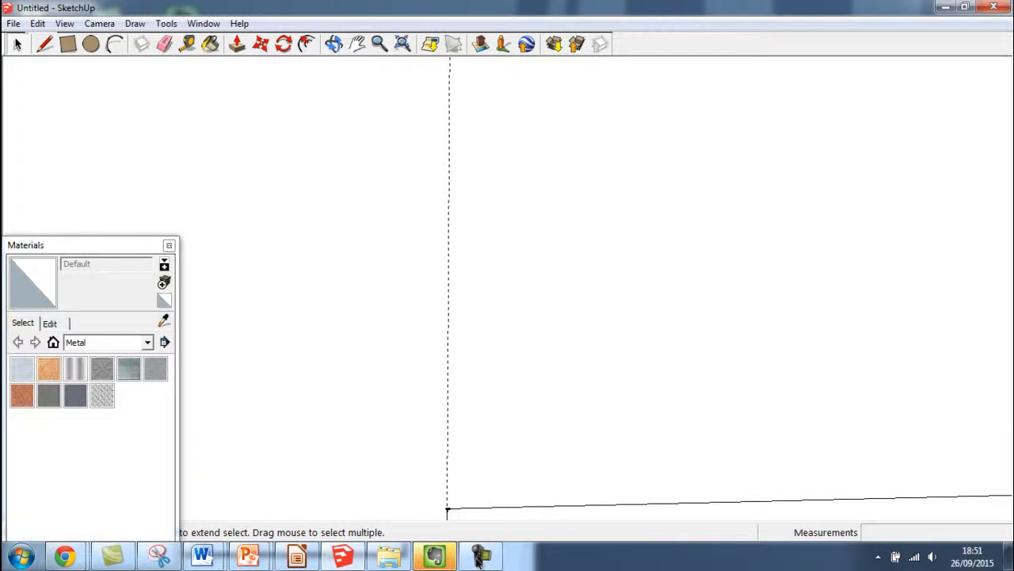
key(ctrl+a)
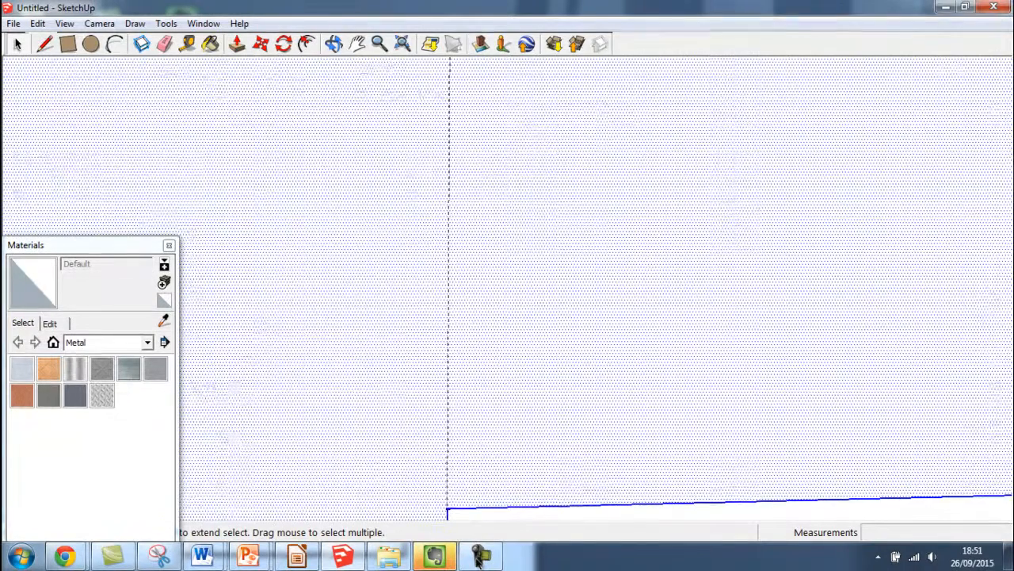
scroll(689, 428, down, 5)
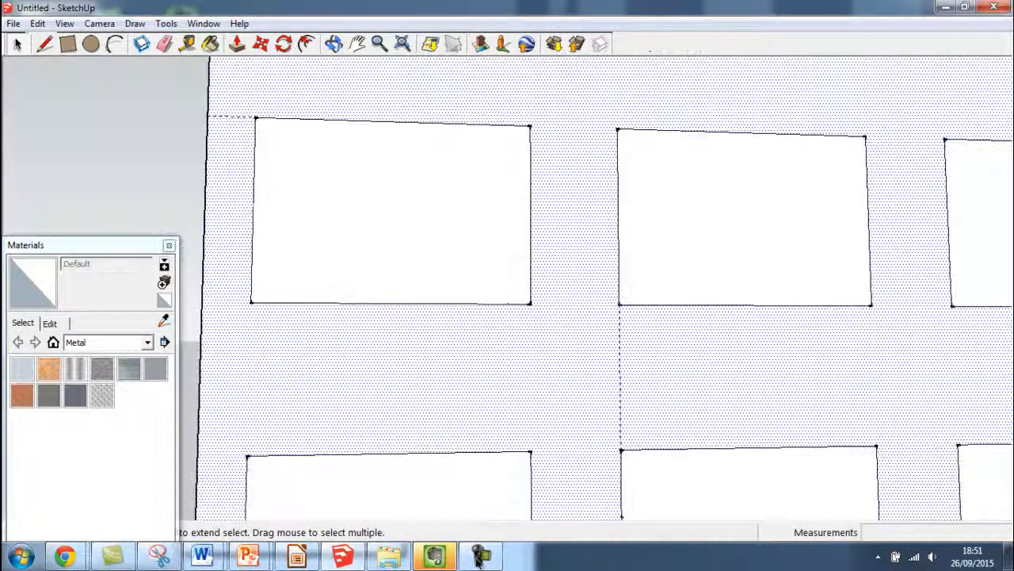
drag(604, 303, 643, 449)
click(674, 482)
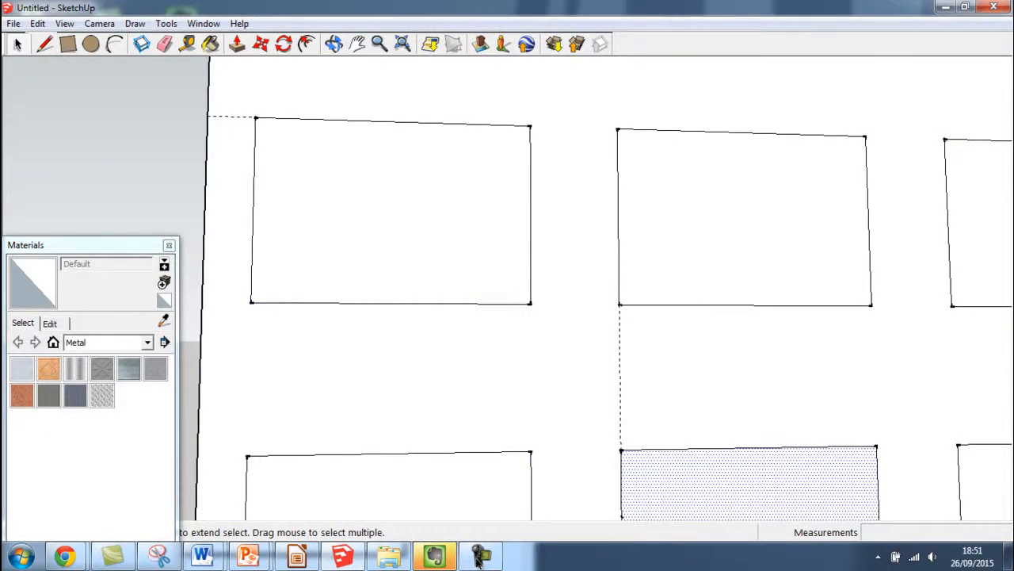
scroll(875, 362, down, 10)
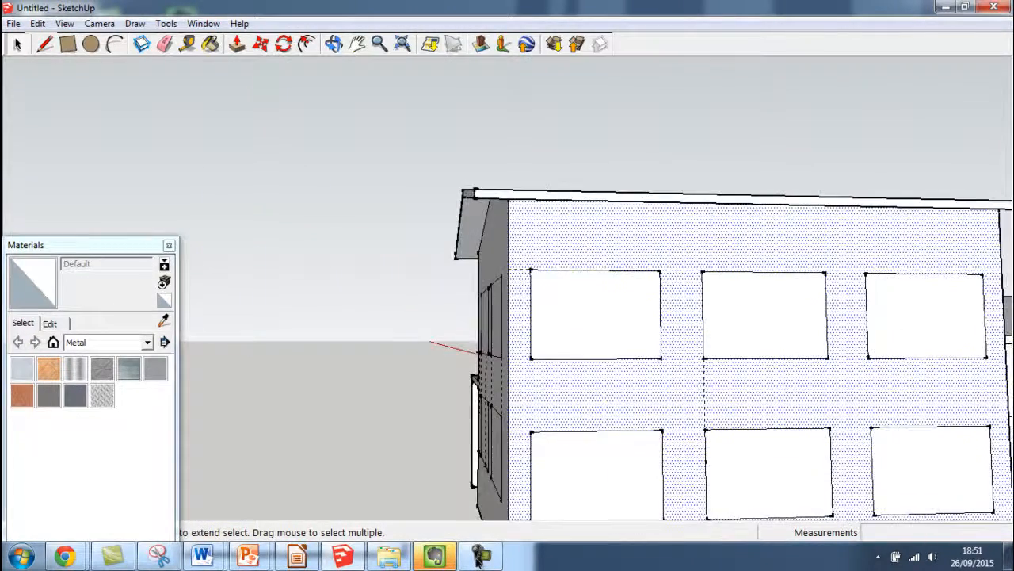
key(ctrl+t)
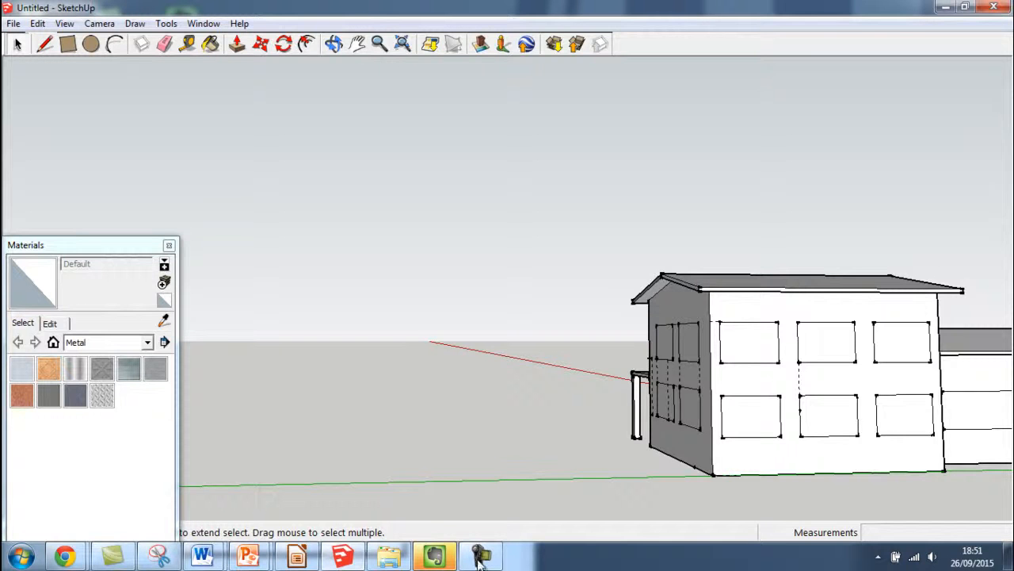
Step: Delete the leftover guides around the four windows on the large prism's gable end wall, undoing the accidental deletion of the wall face
click(335, 43)
drag(444, 238, 600, 213)
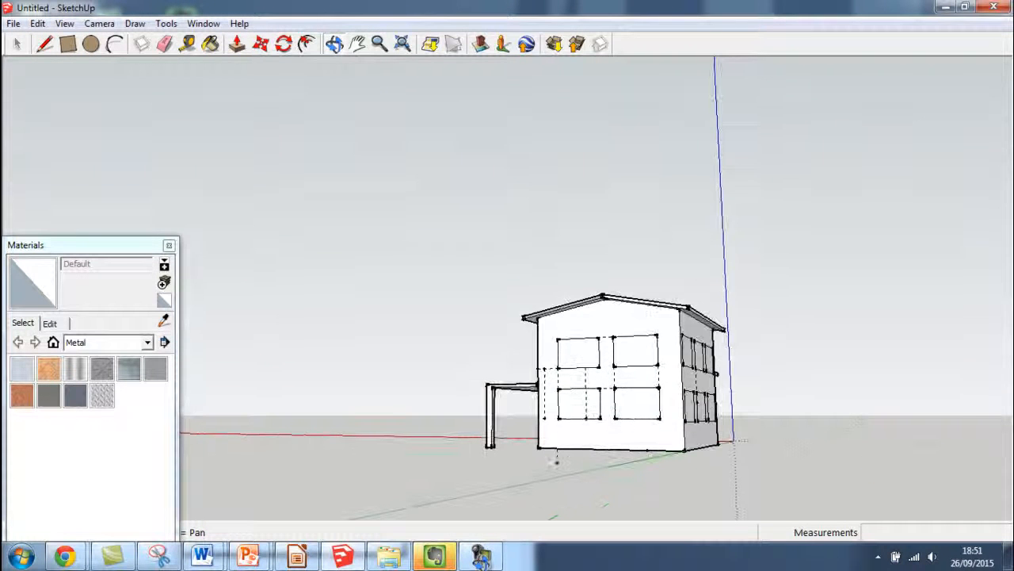
key(space)
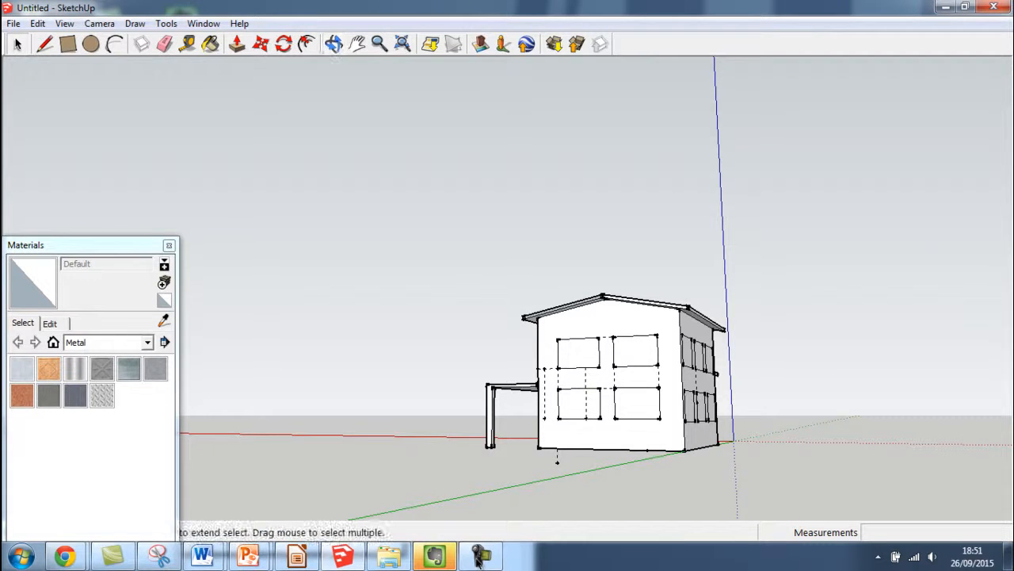
key(Delete)
key(ctrl+z)
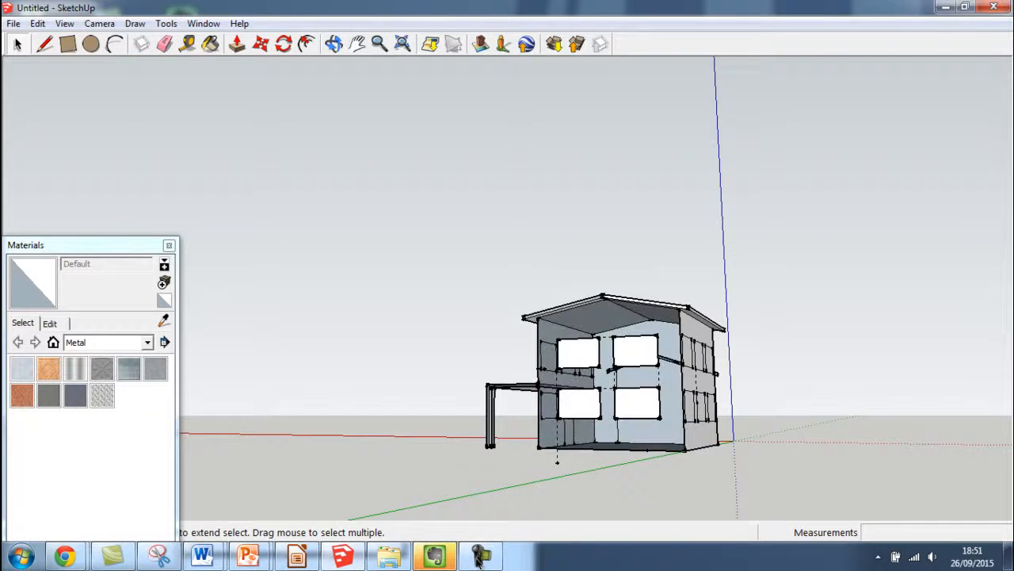
key(ctrl+y)
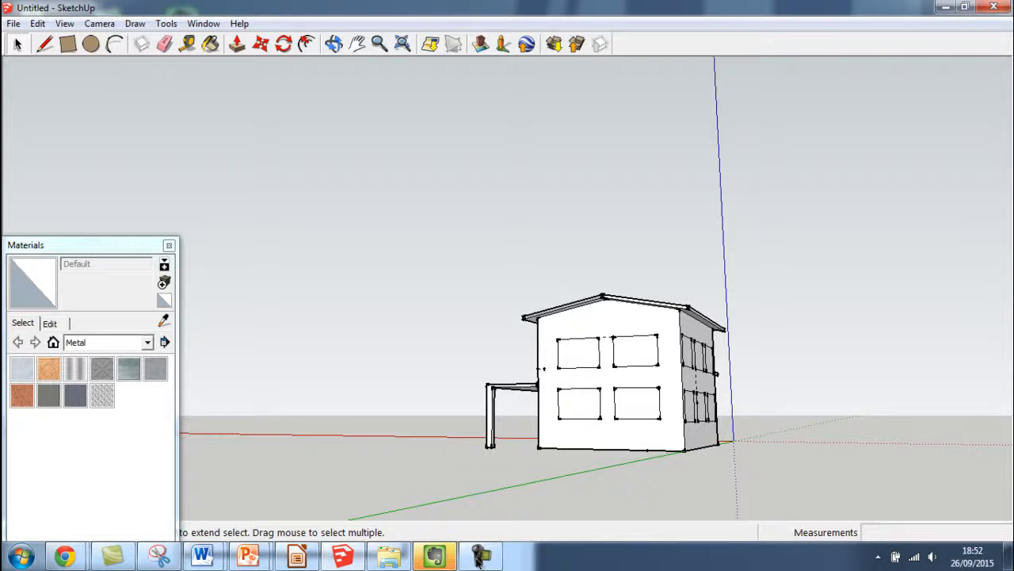
scroll(622, 341, down, 3)
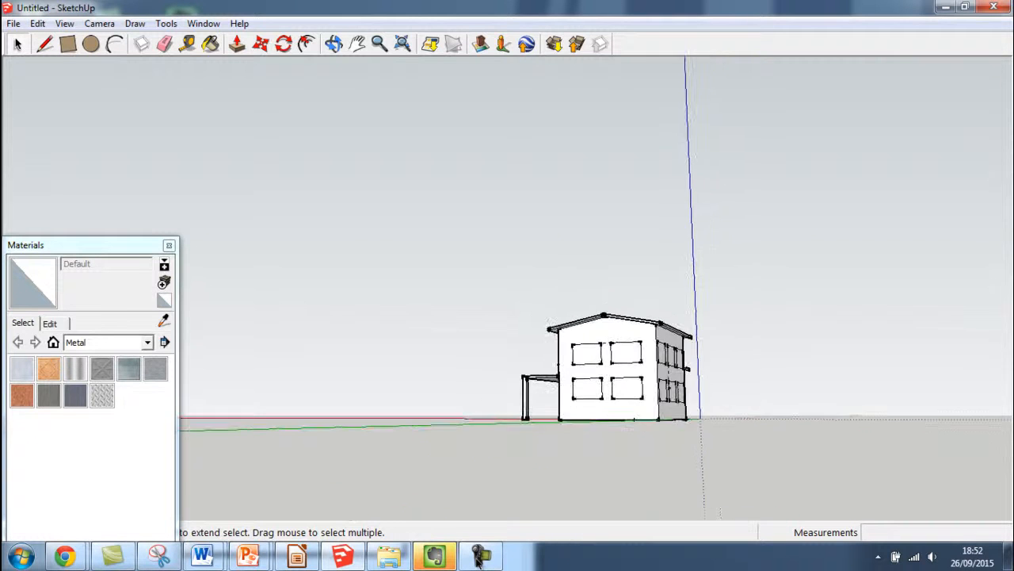
scroll(622, 341, up, 5)
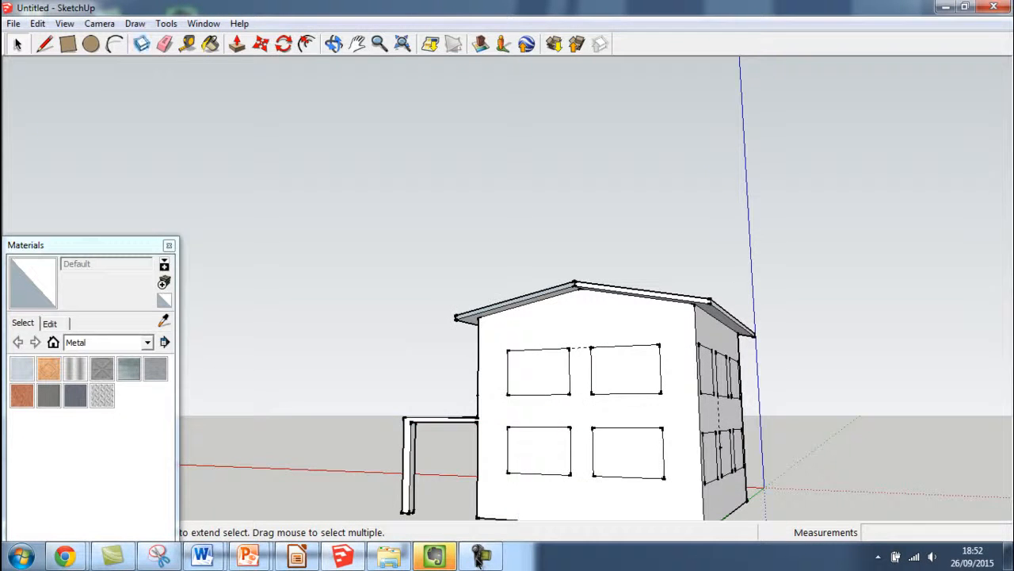
scroll(537, 409, down, 2)
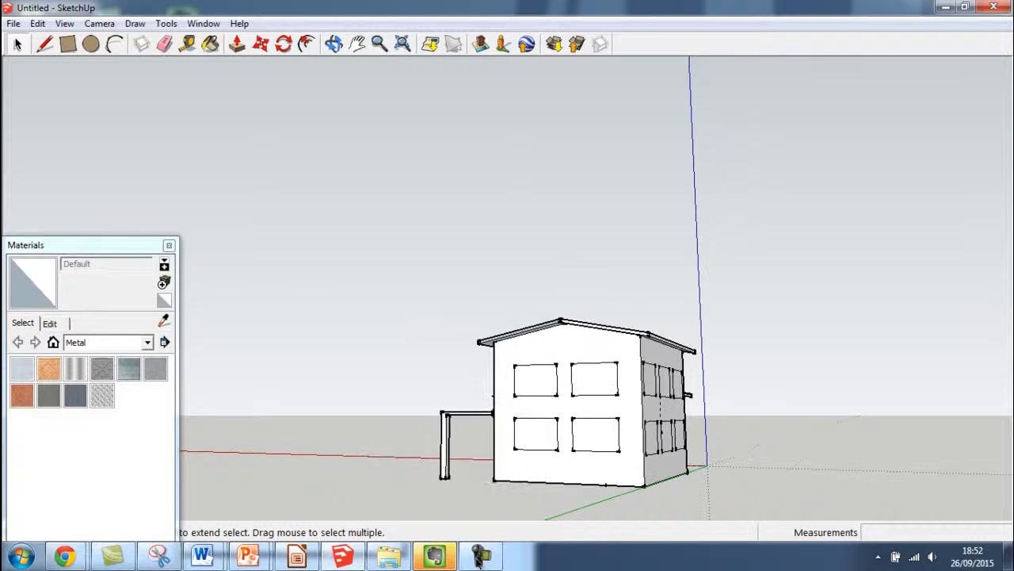
scroll(463, 350, up, 3)
scroll(757, 427, down, 4)
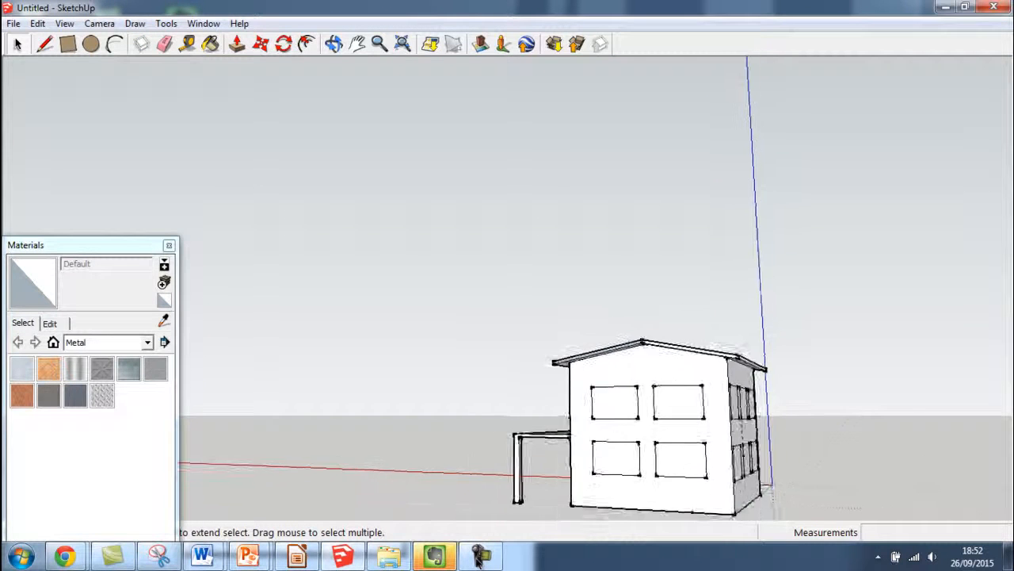
Step: Push the lower-left and upper-left windows of the large prism's gable end wall 100 mm inward
key(p)
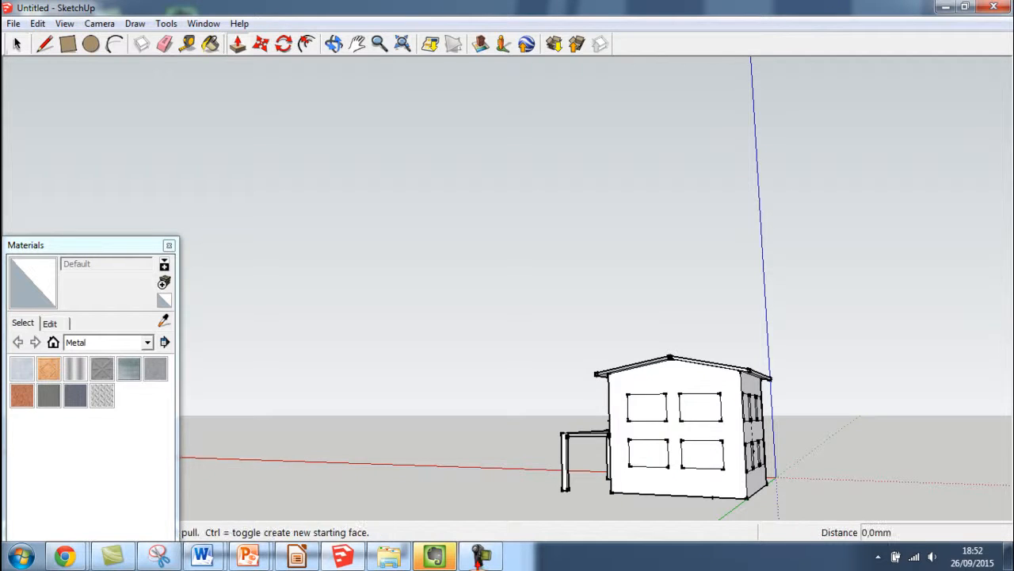
click(648, 454)
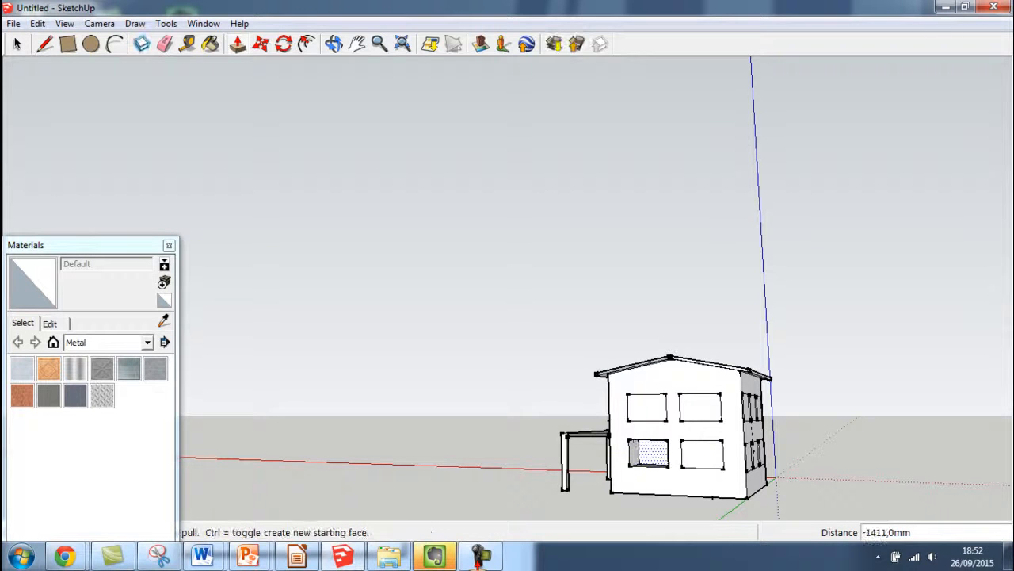
text(100)
key(Return)
scroll(666, 461, up, 5)
click(638, 311)
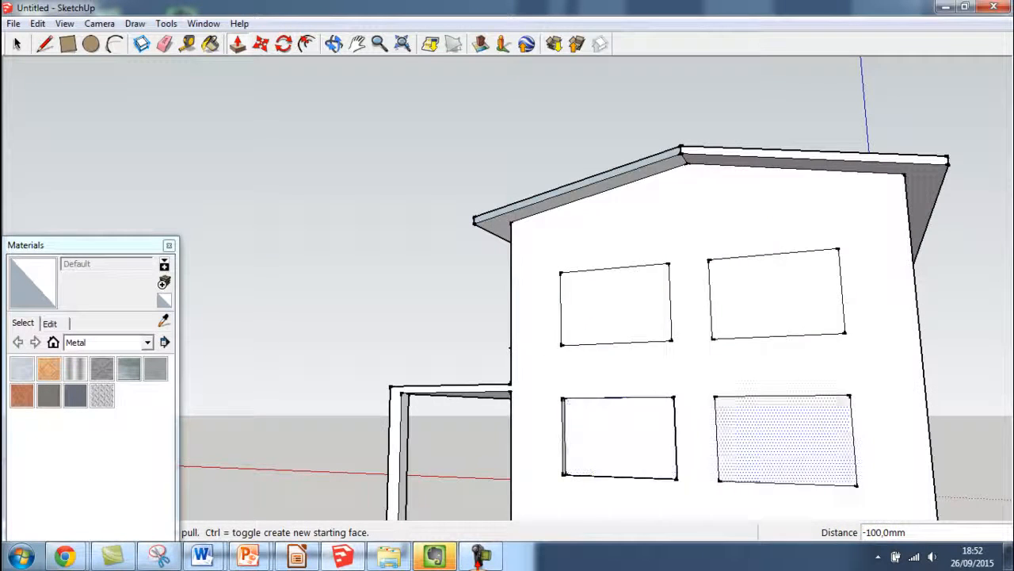
click(644, 306)
text(100)
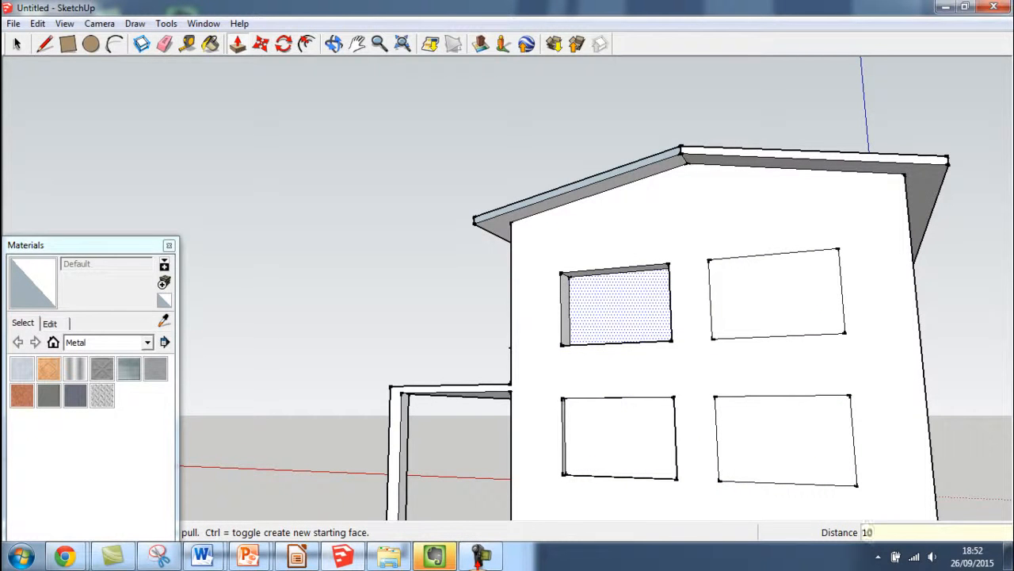
key(Return)
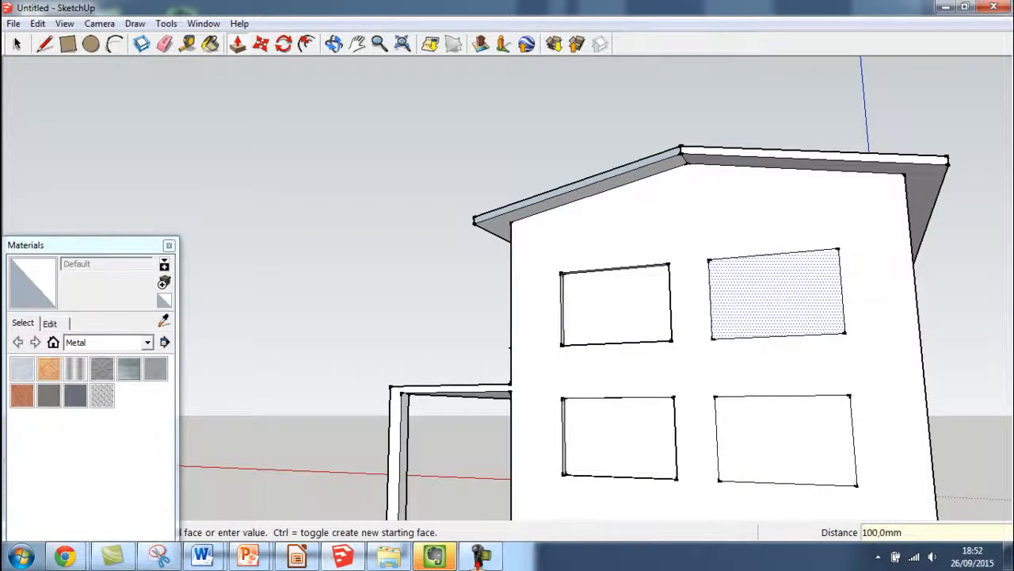
Step: Push the upper-right and lower-right windows of the large prism's gable end wall 100 mm inward
click(776, 295)
text(100)
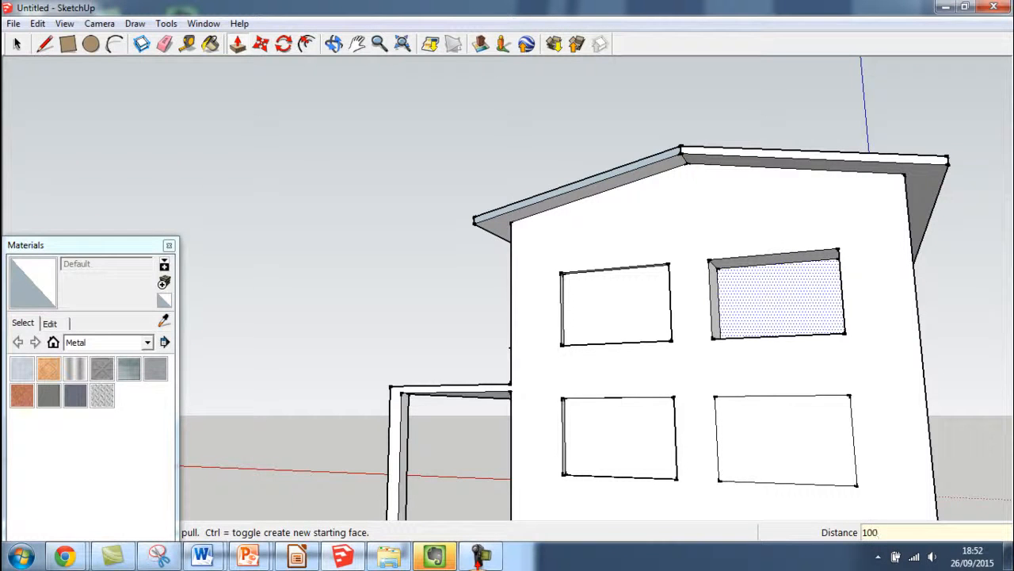
key(Return)
click(784, 440)
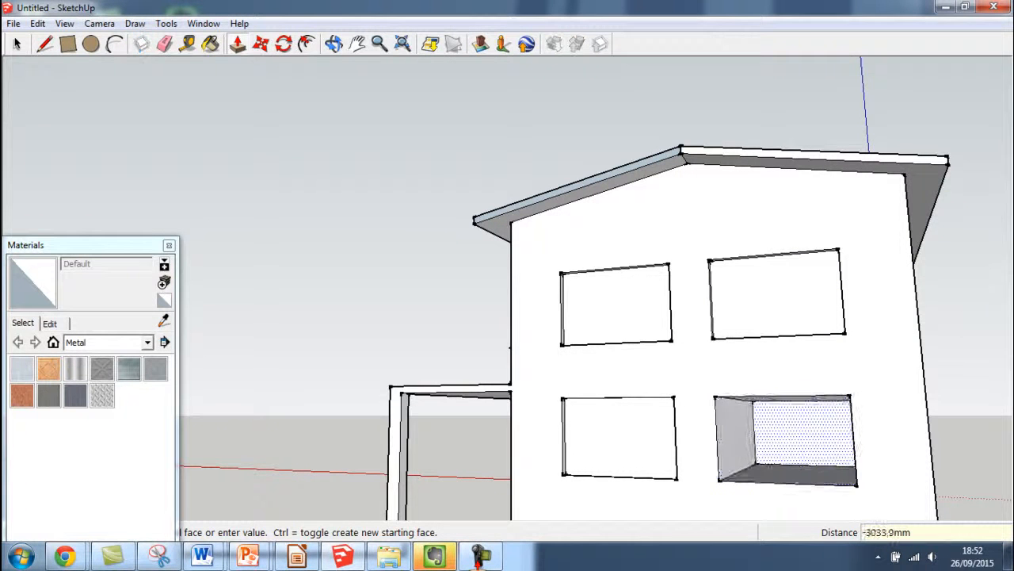
text(100)
key(Return)
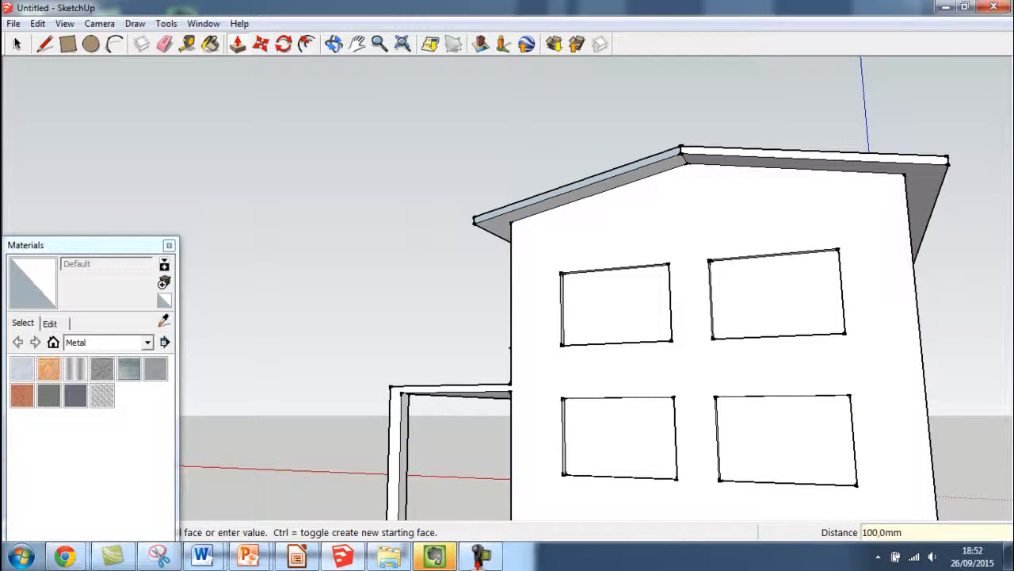
Step: Recess the door under the canopy on the large prism's front wall by 100 mm
middle_drag(616, 306, 634, 325)
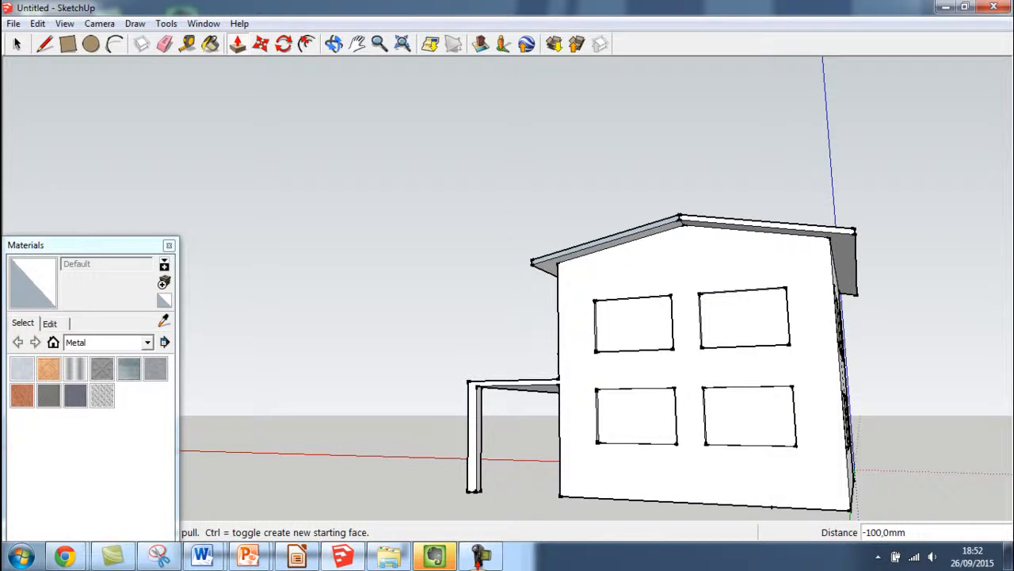
click(334, 44)
drag(341, 63, 388, 52)
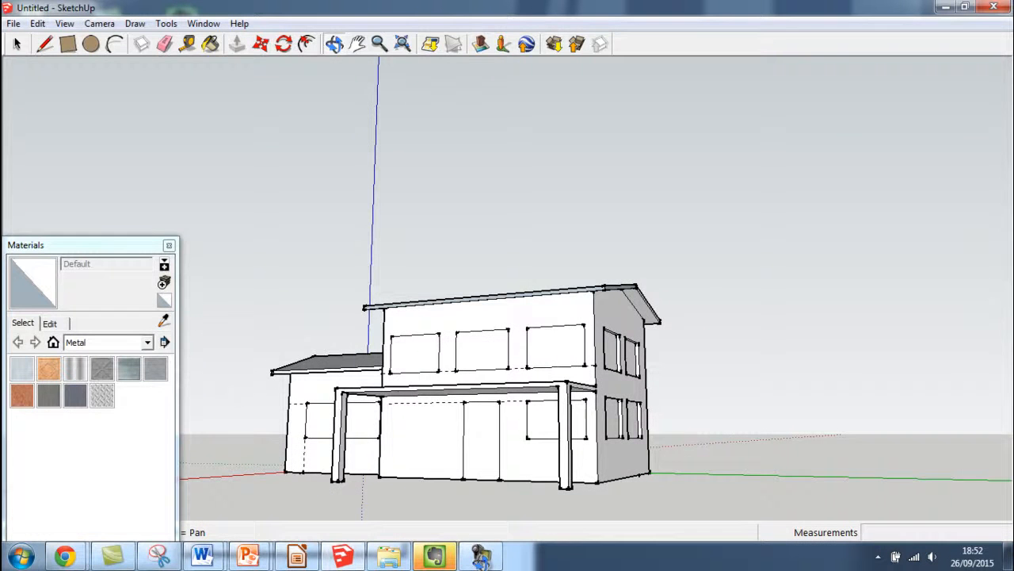
key(p)
click(482, 440)
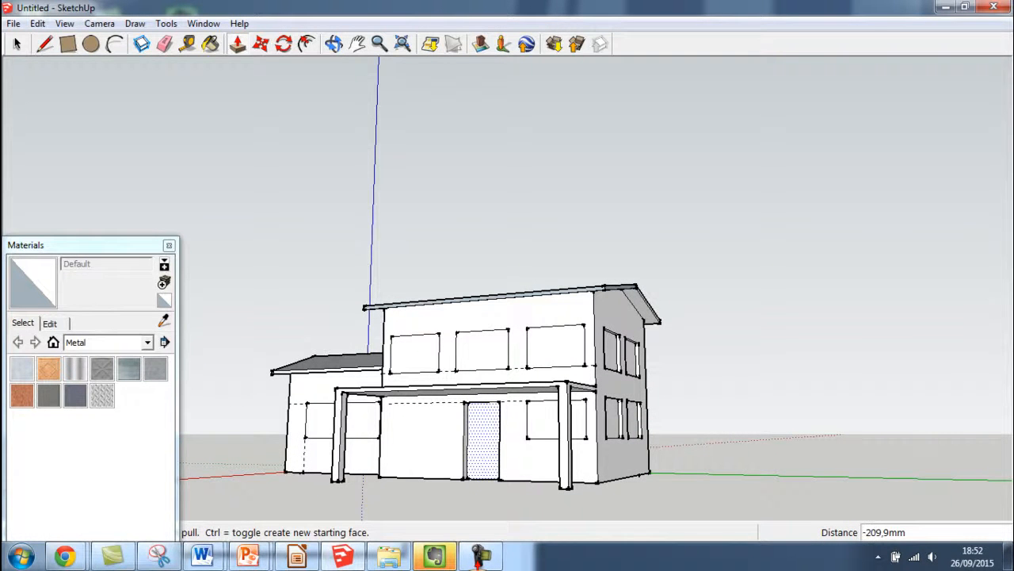
text(100)
key(Return)
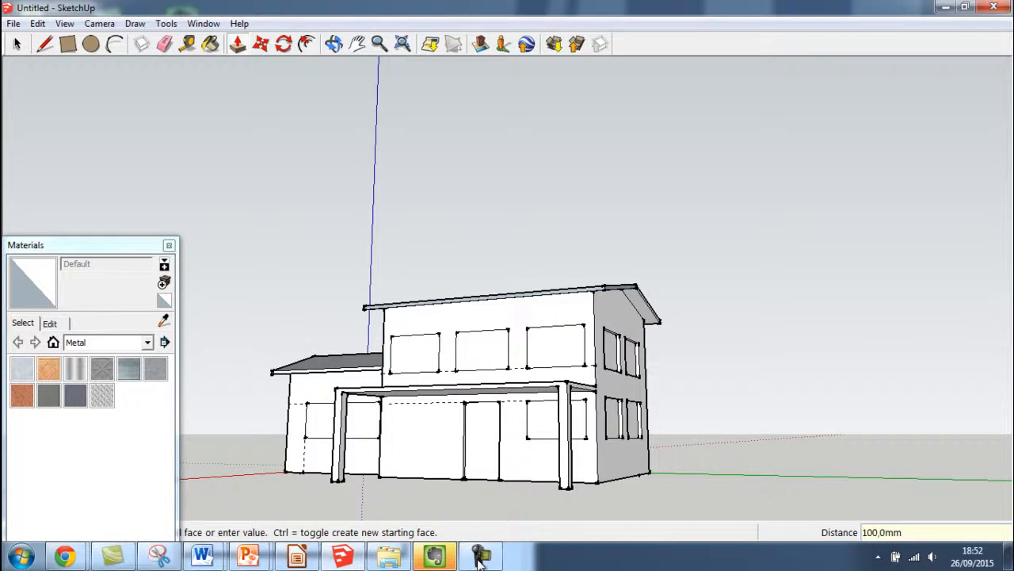
Step: Place a horizontal guide along the lower window's sill across the front wall and measure the gap between the door and that window
key(t)
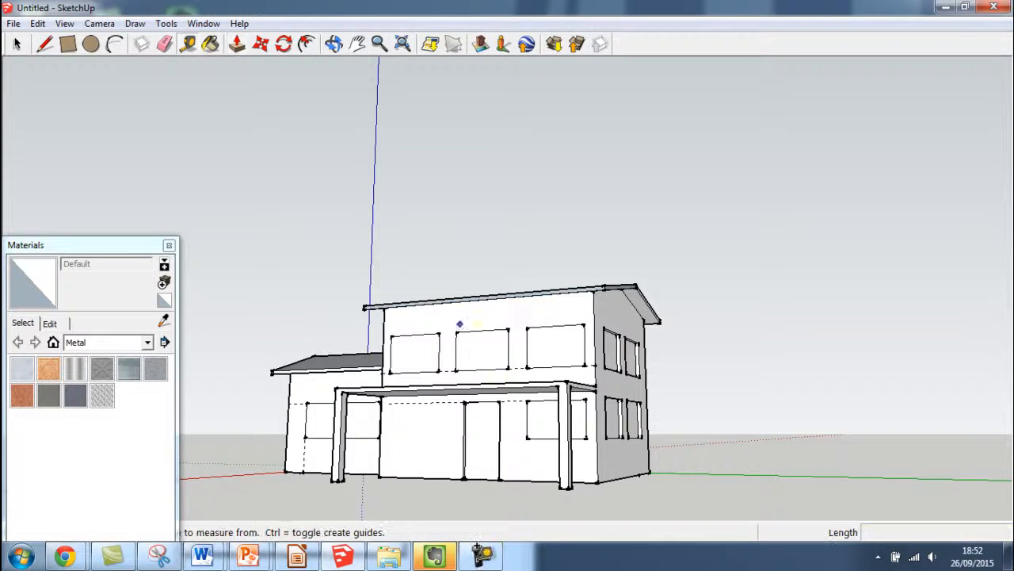
click(527, 437)
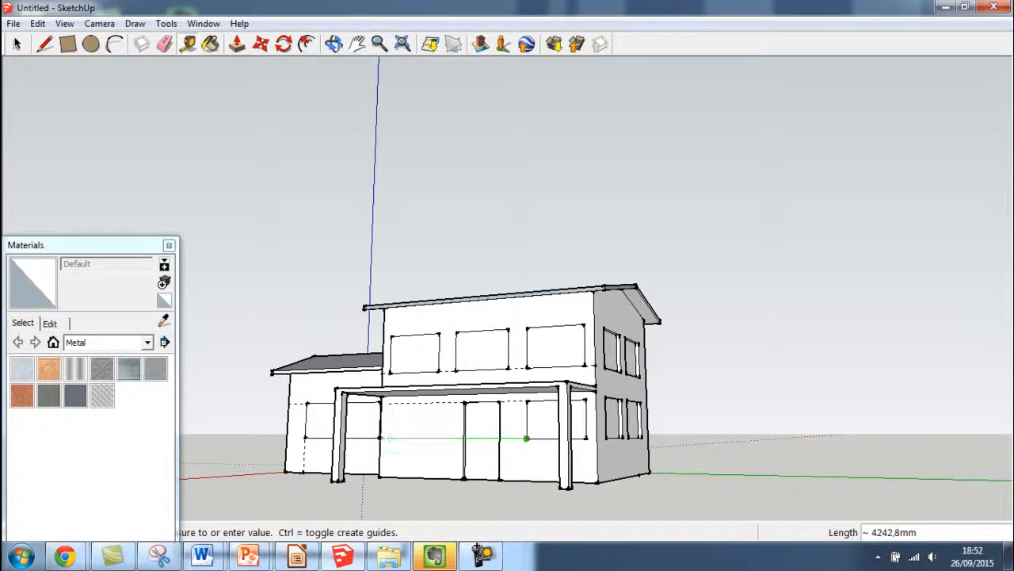
click(380, 438)
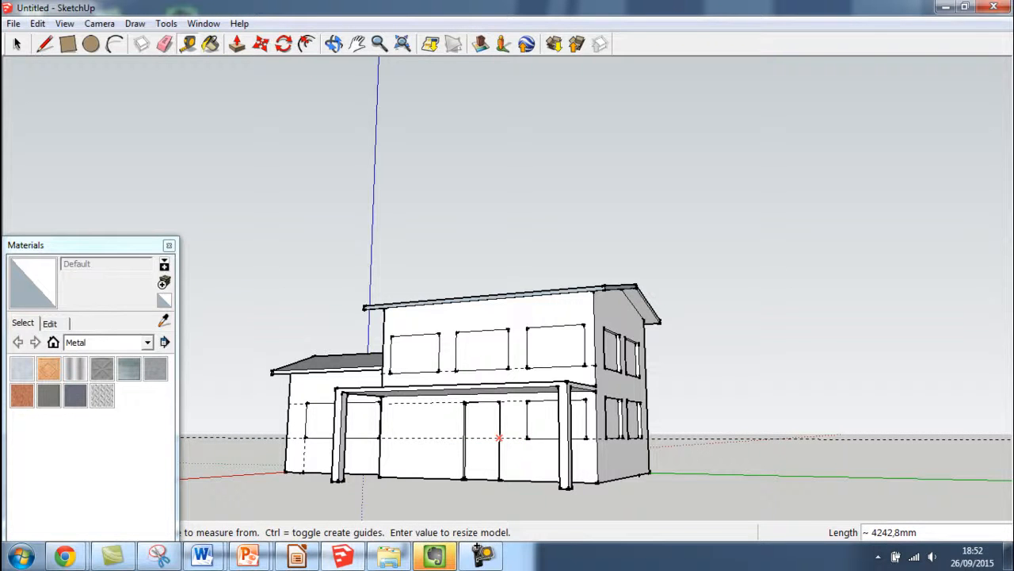
click(527, 438)
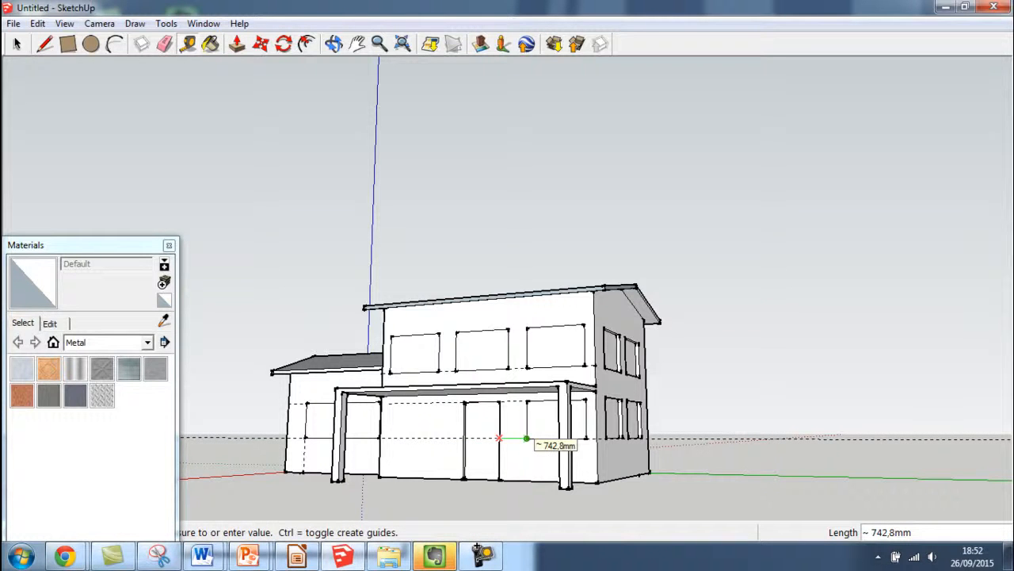
key(Escape)
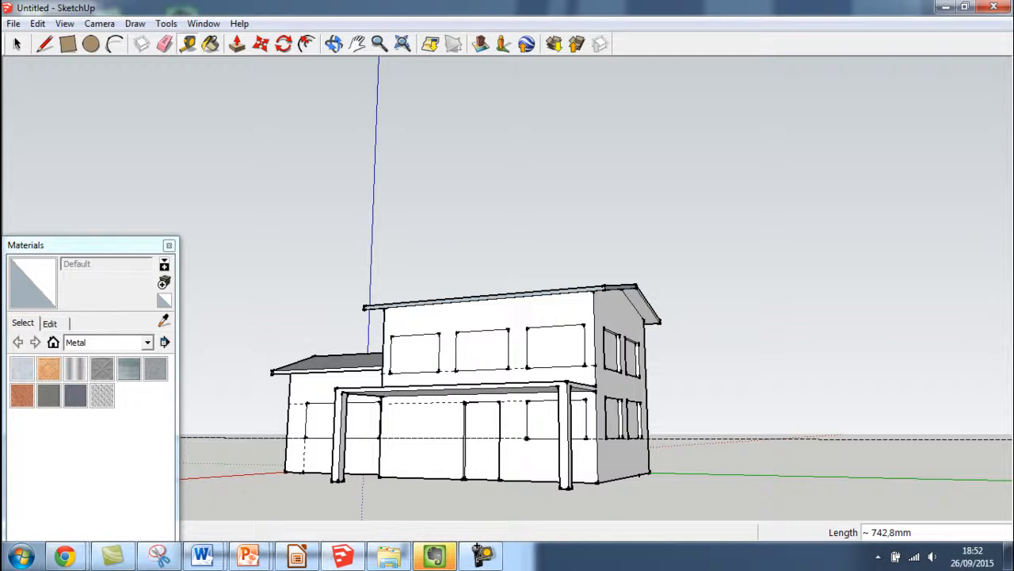
Step: Place a vertical guide along the left edge of the door on the large prism's front wall
click(463, 438)
scroll(437, 455, up, 3)
click(437, 455)
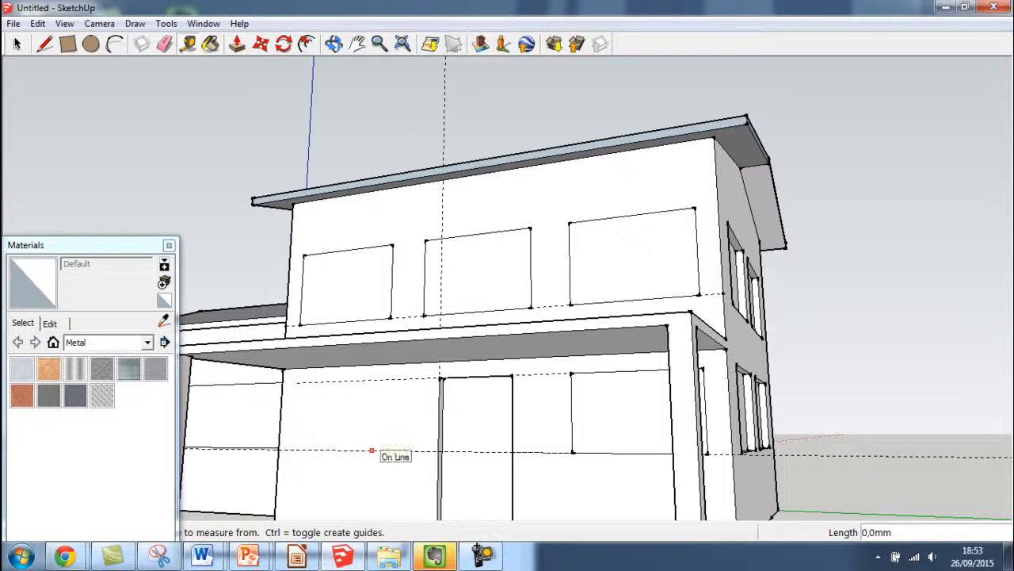
Step: Try to place a guide point 750 mm from the door's left edge along the horizontal sill guide
text(750)
click(440, 451)
click(356, 451)
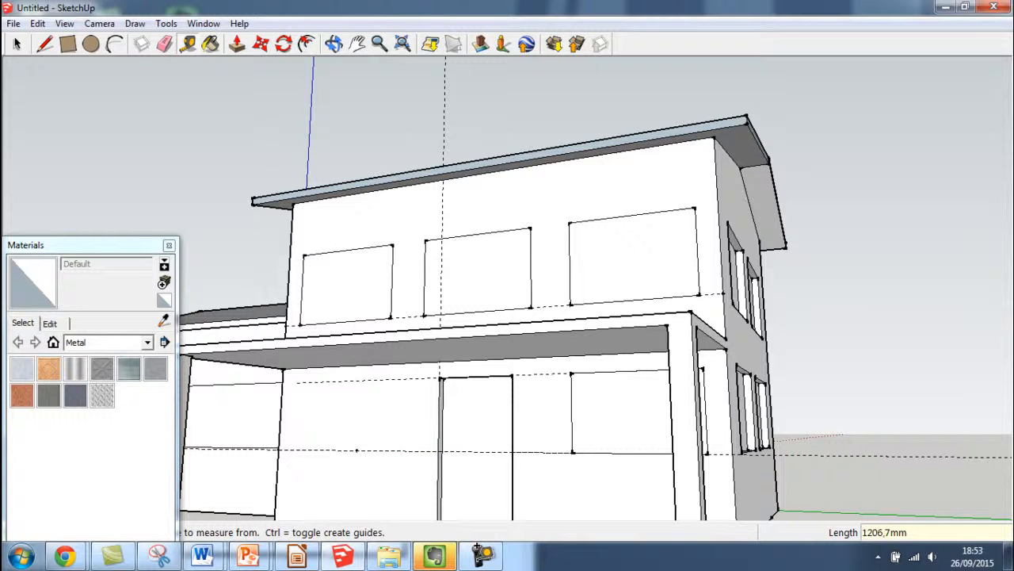
text(750)
scroll(598, 412, down, 3)
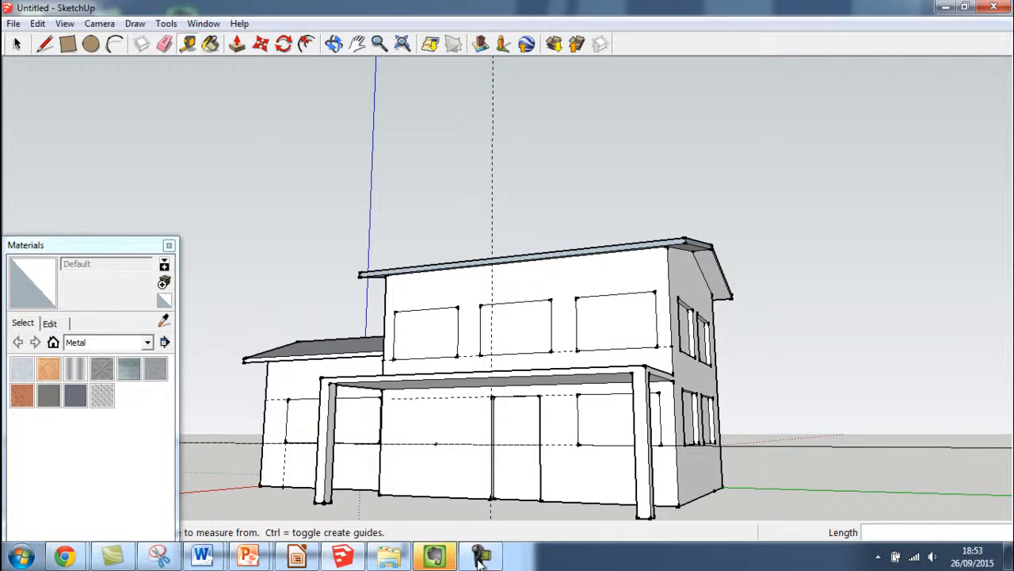
Step: Measure the door's width and its distances to the neighbouring window and to the guide point along the sill guide
click(334, 43)
mouse_move(444, 332)
mouse_down()
mouse_move(590, 329)
mouse_move(574, 257)
mouse_up()
key(t)
click(594, 426)
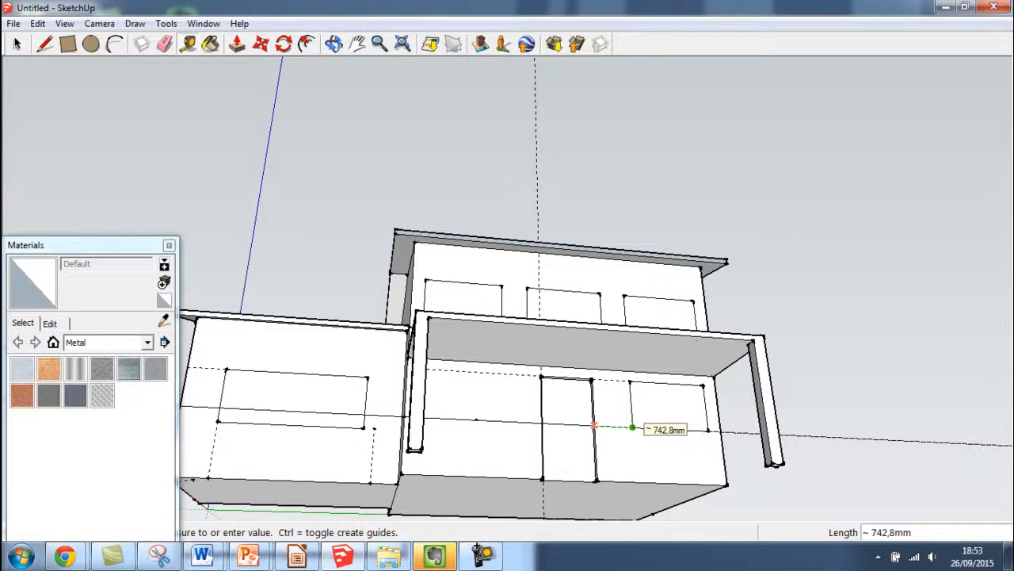
click(542, 423)
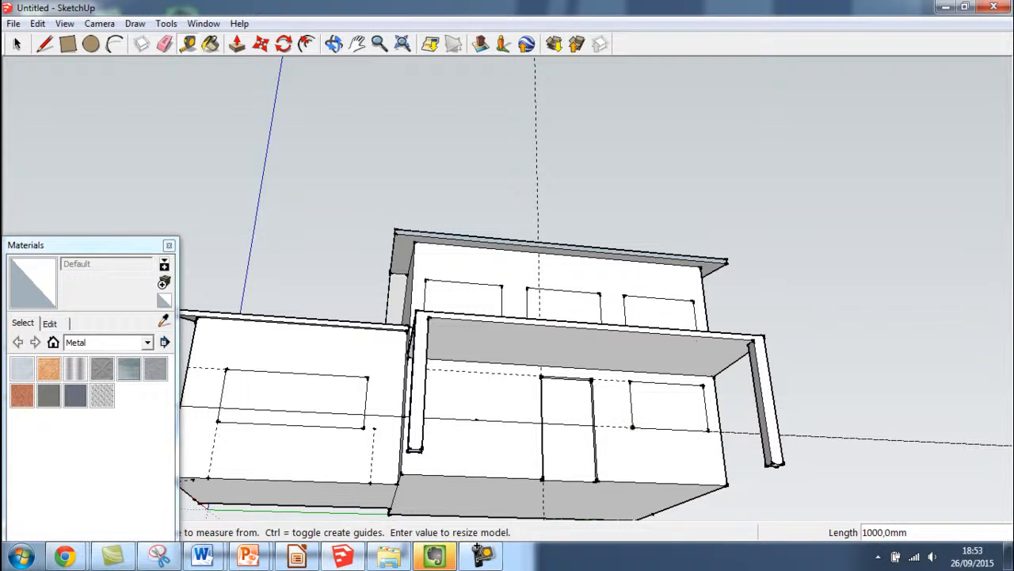
click(480, 420)
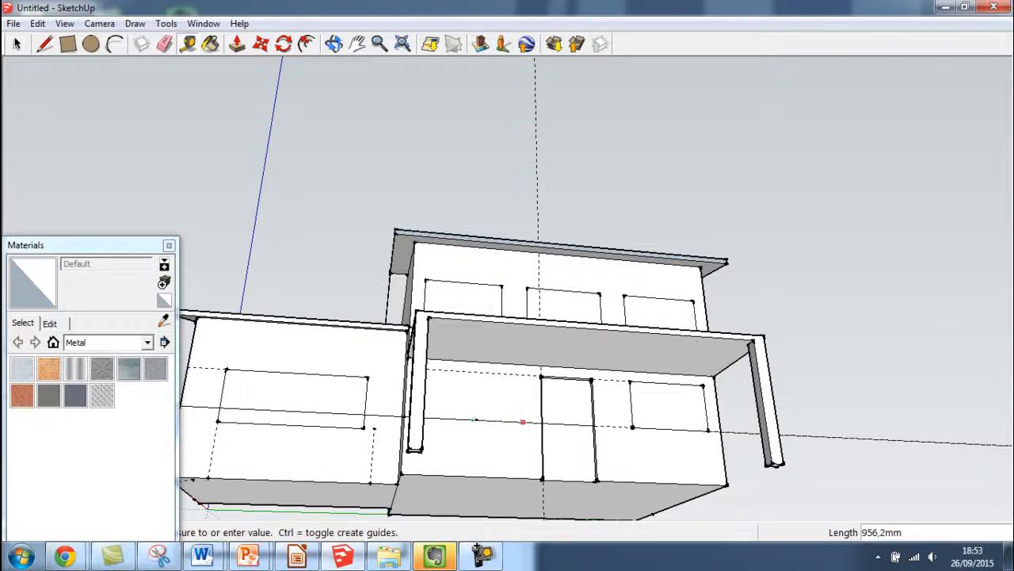
click(531, 423)
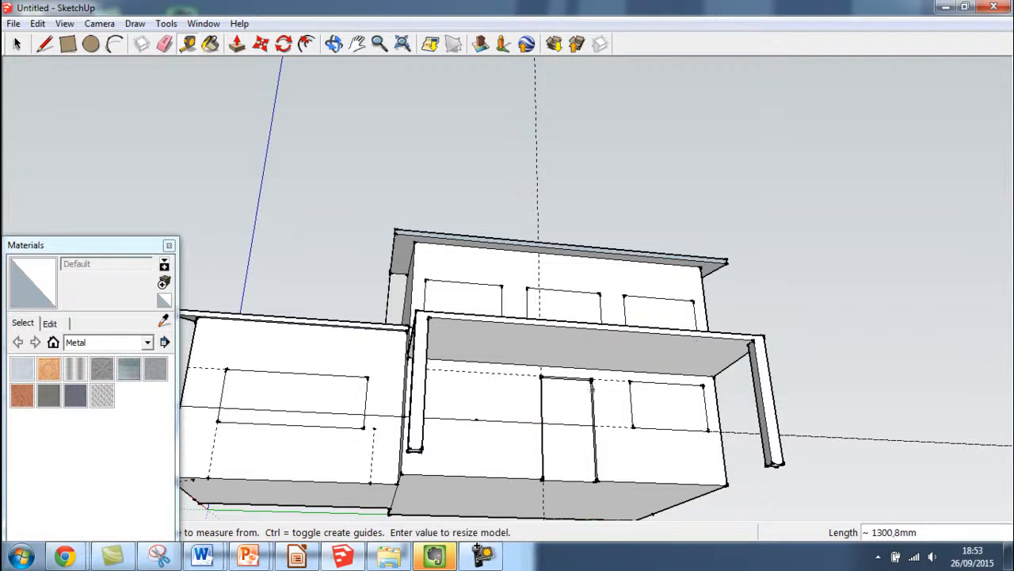
scroll(703, 436, down, 4)
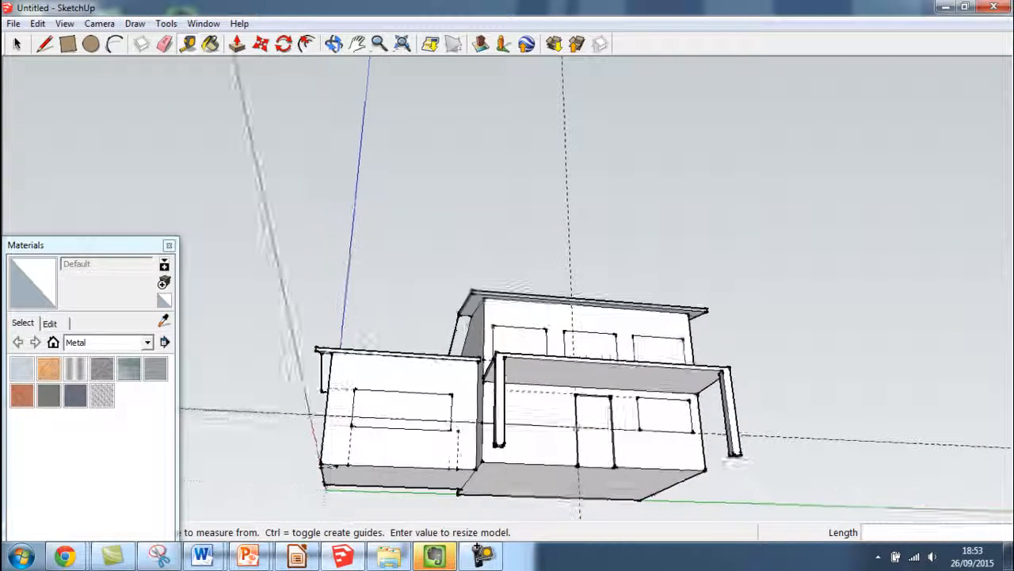
Step: Draw a 750 mm line along the sill guide from the door's left edge toward the small prism
scroll(555, 428, up, 2)
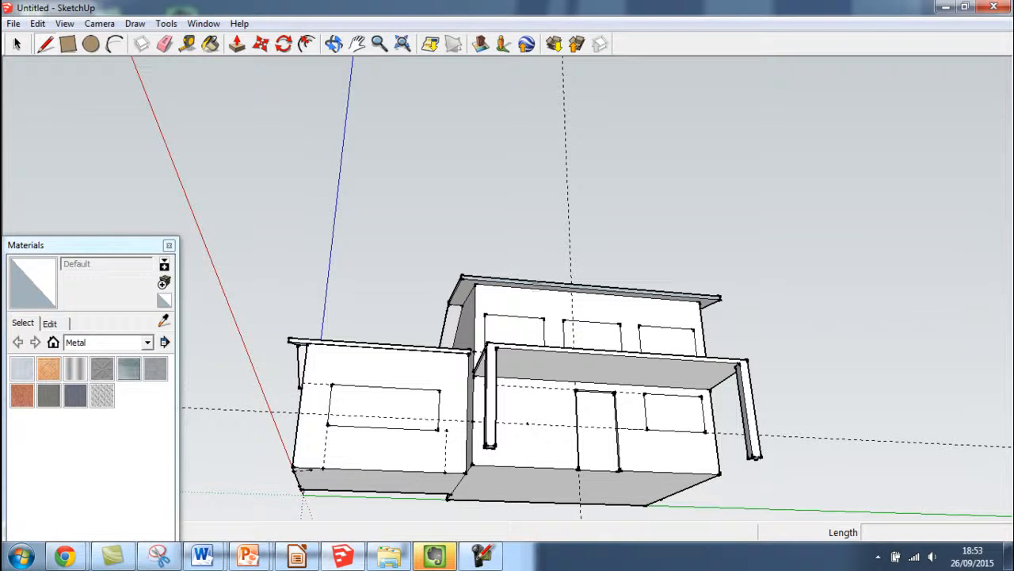
click(546, 425)
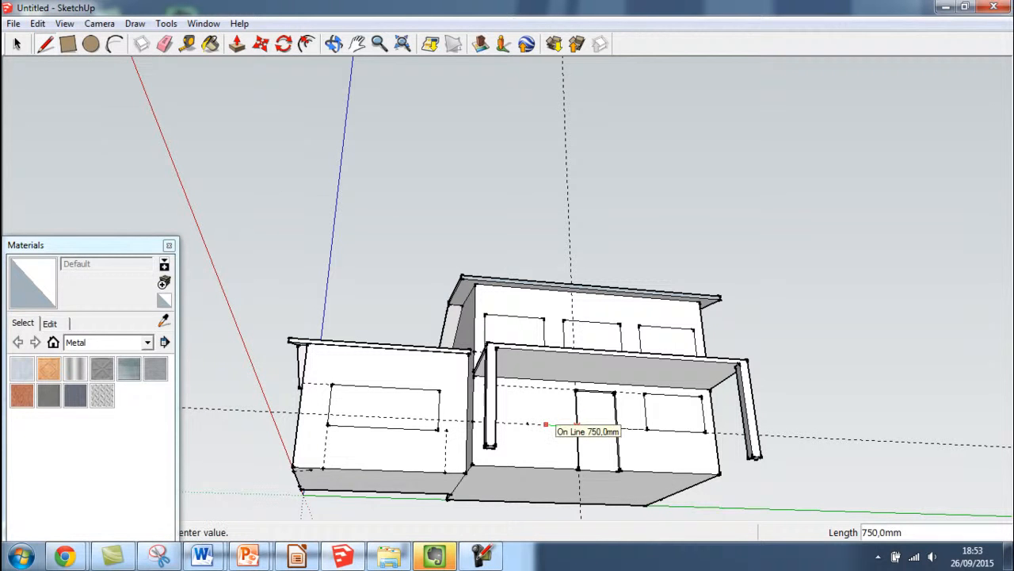
text(750)
key(Return)
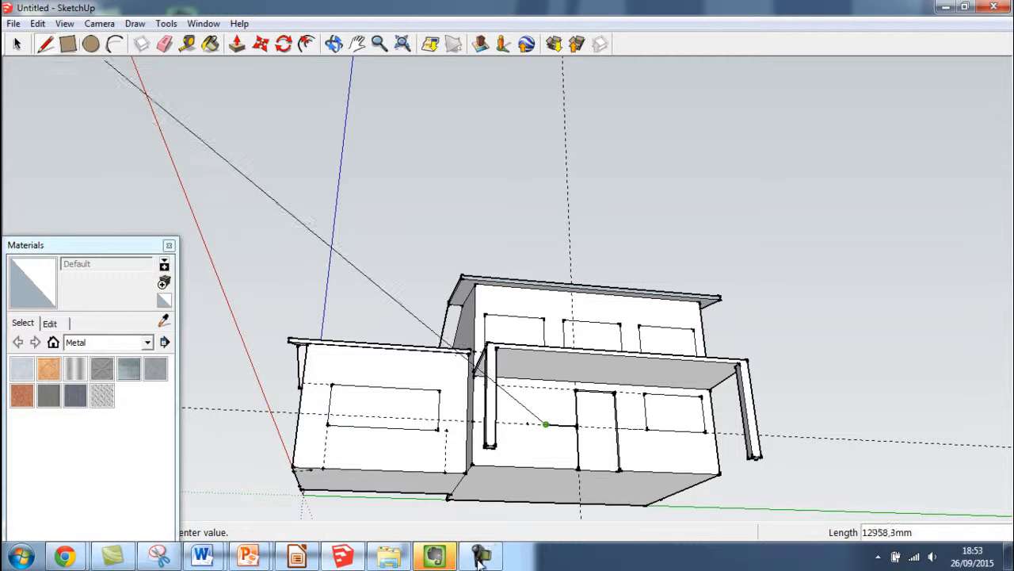
click(68, 43)
click(545, 424)
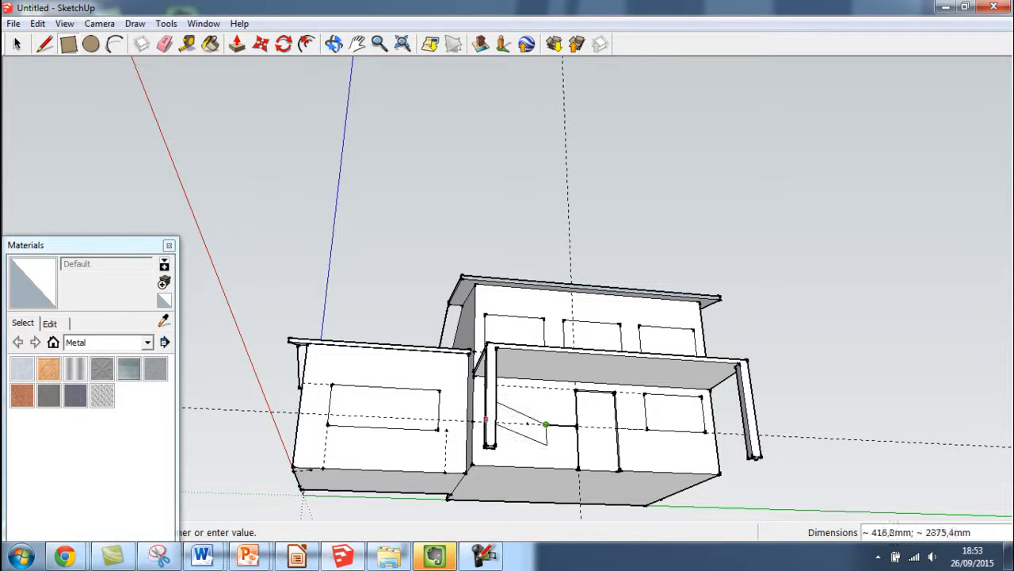
click(527, 405)
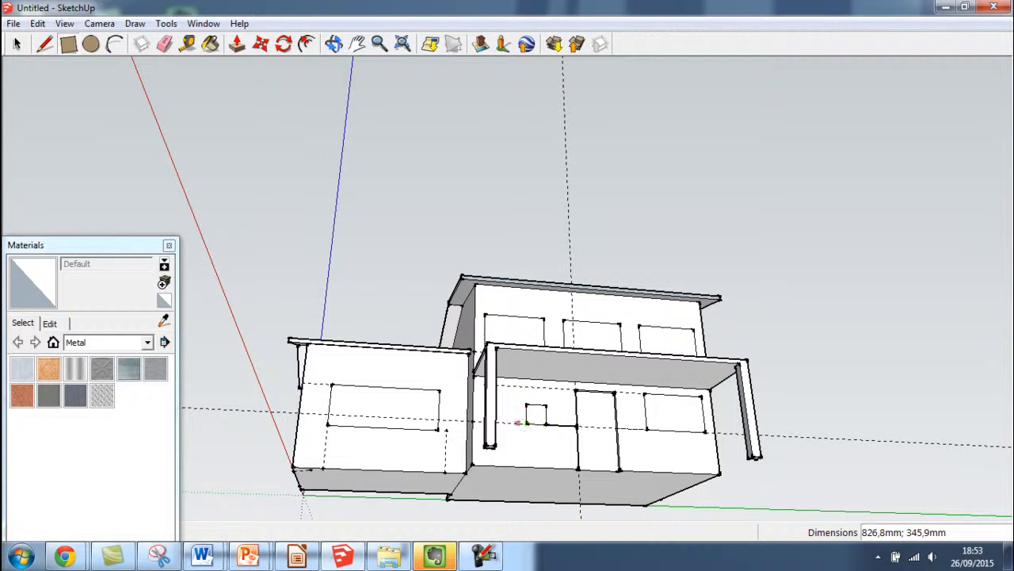
key(ctrl+z)
Step: Draw a 1500 by 1000 mm window rectangle on the front wall from the free end of the 750 mm line
click(545, 424)
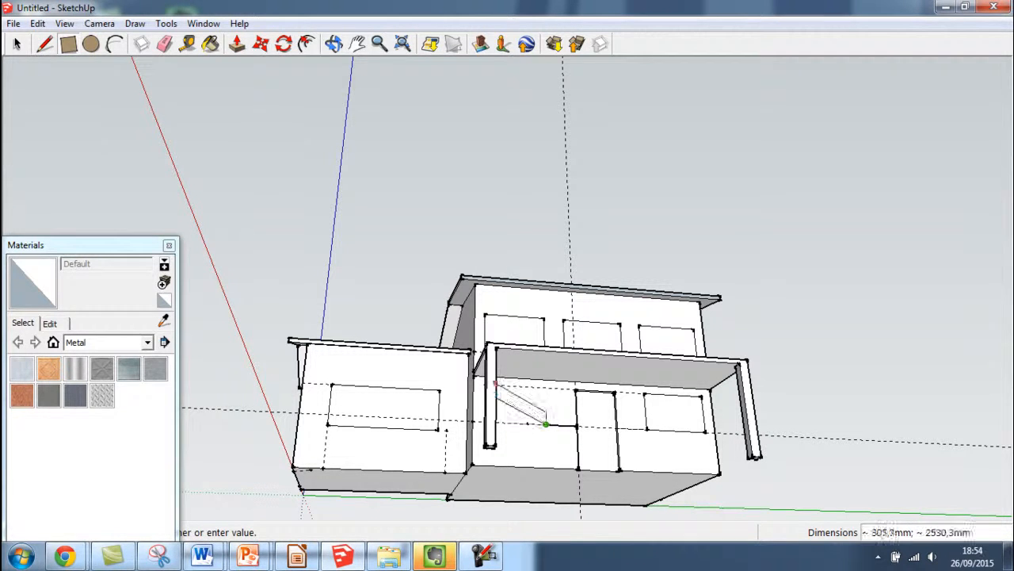
click(502, 392)
text(1500)
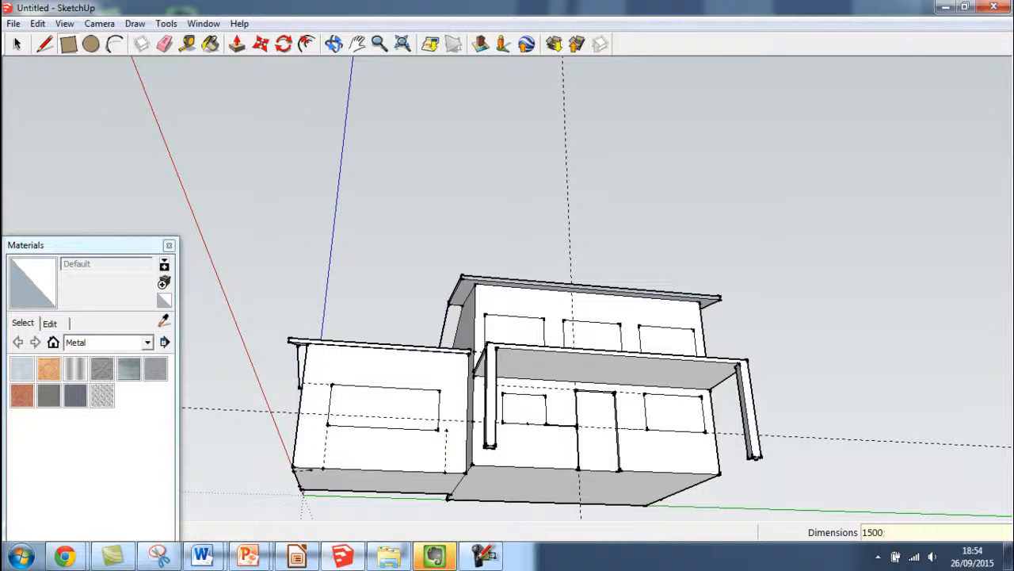
text(;1000)
key(Return)
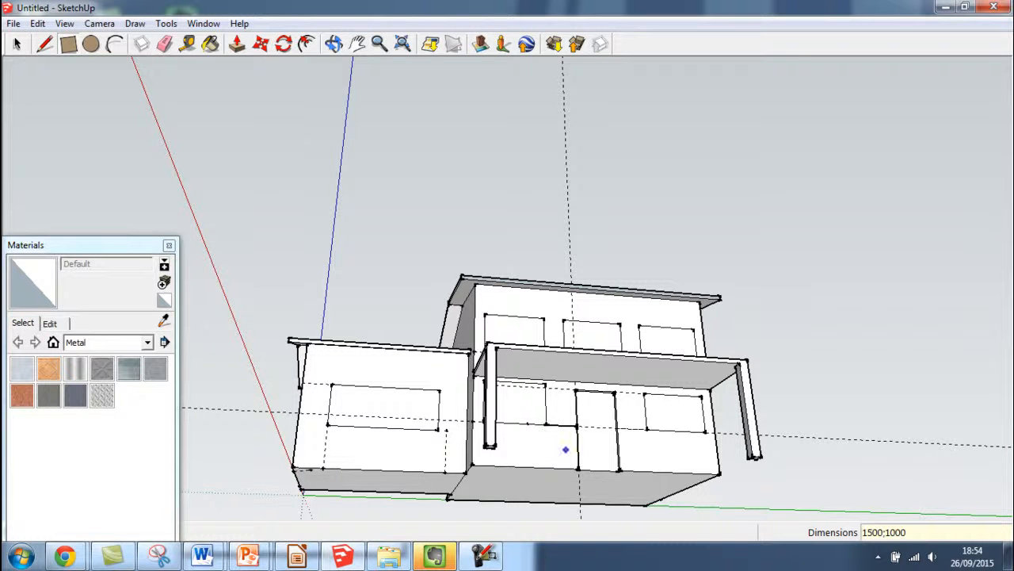
Step: Delete the top and left edges of the new window rectangle beside the door under the canopy
middle_drag(568, 448, 638, 442)
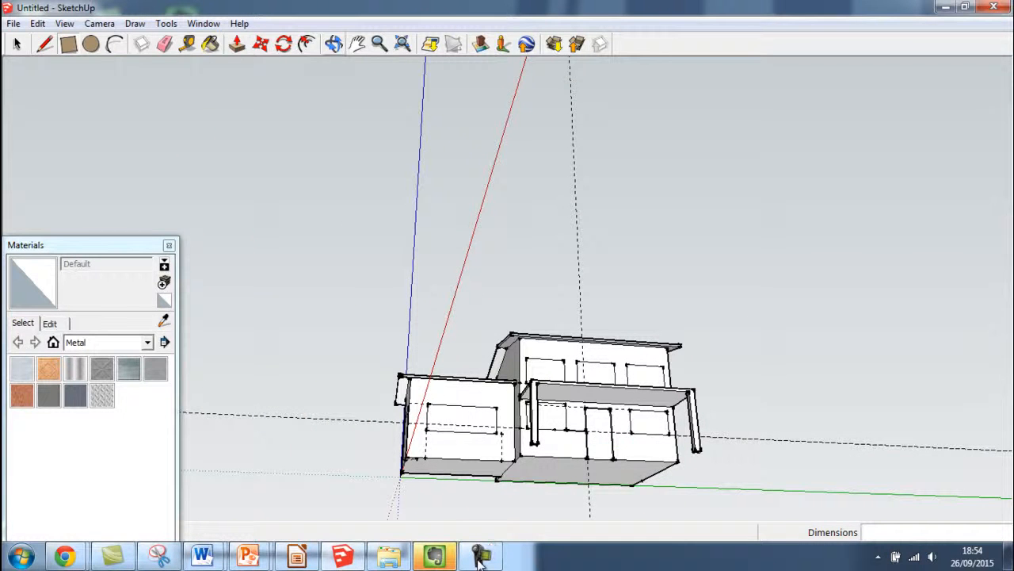
click(335, 44)
drag(413, 182, 297, 277)
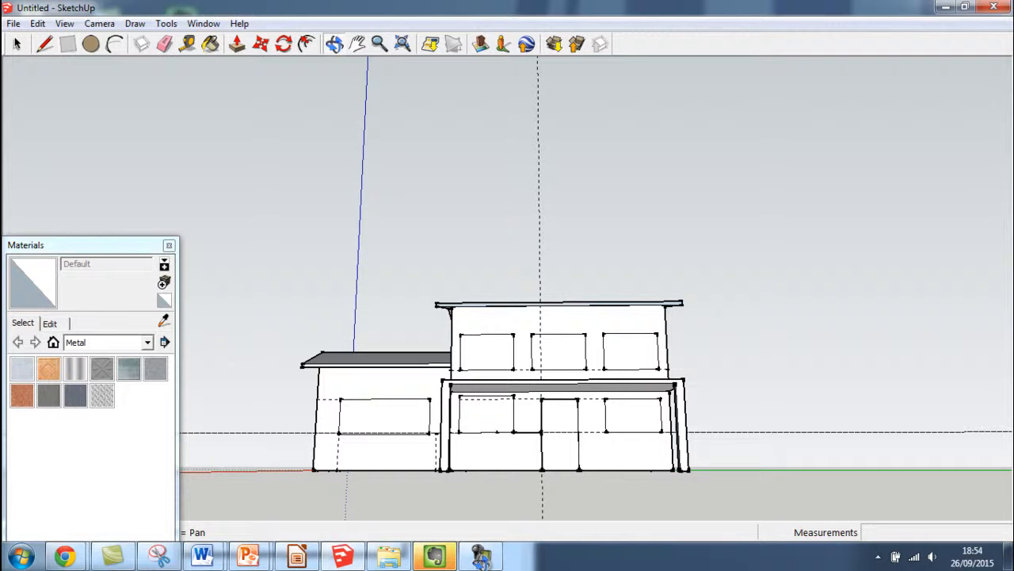
key(space)
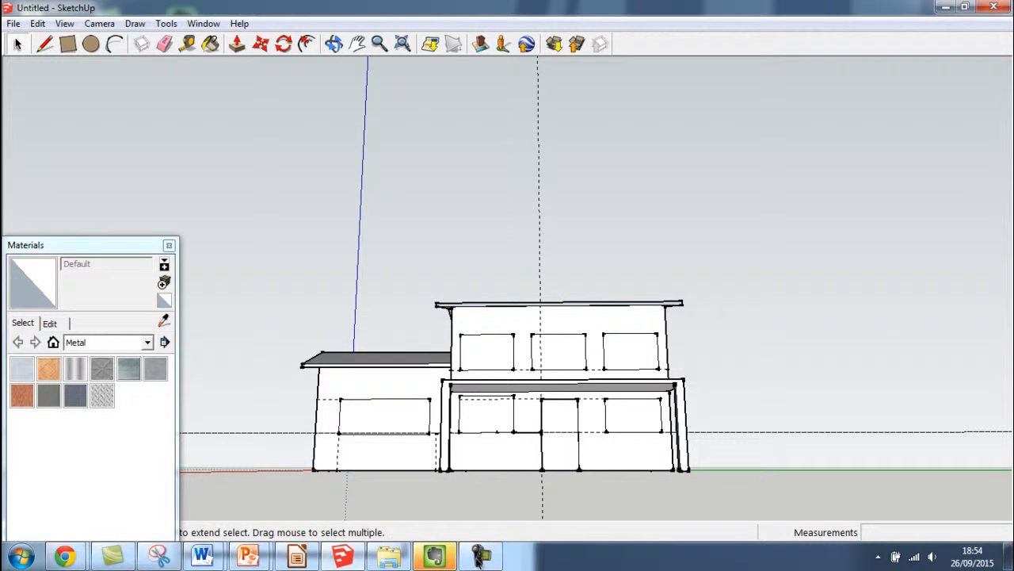
click(487, 395)
key(Delete)
click(487, 416)
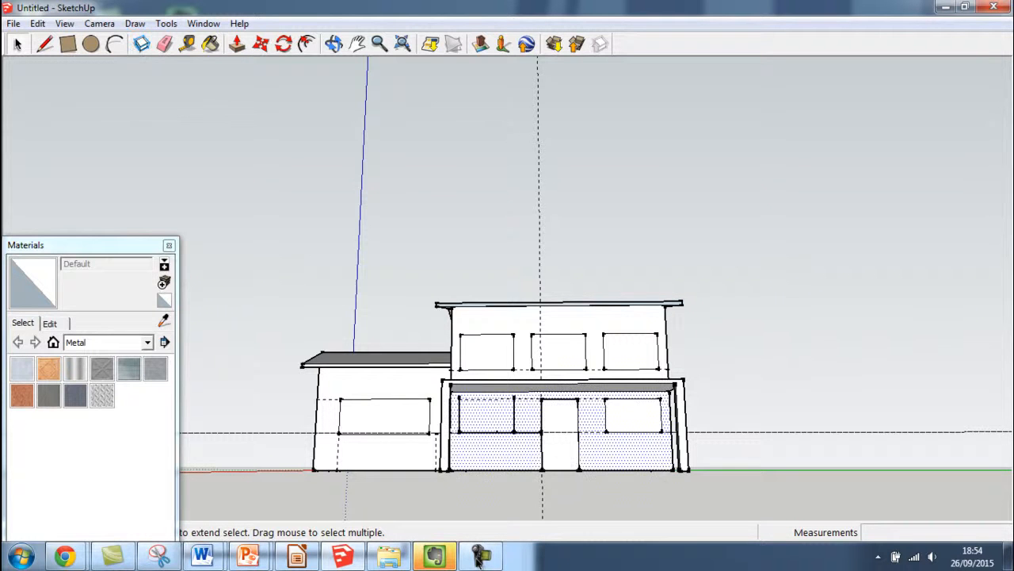
click(460, 415)
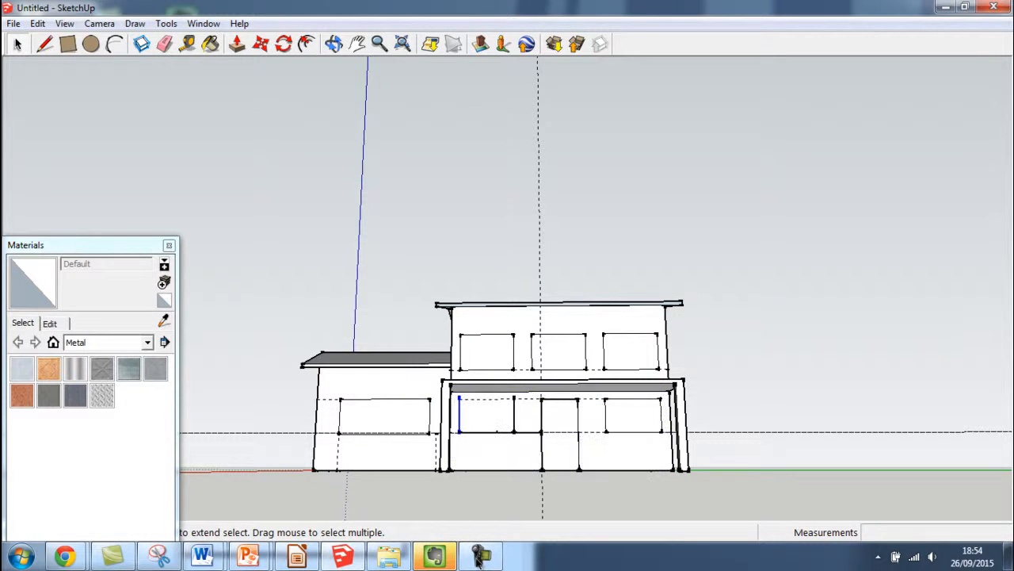
key(Delete)
Step: Redraw the window's left edge vertically upward from the left end of its sill line
key(l)
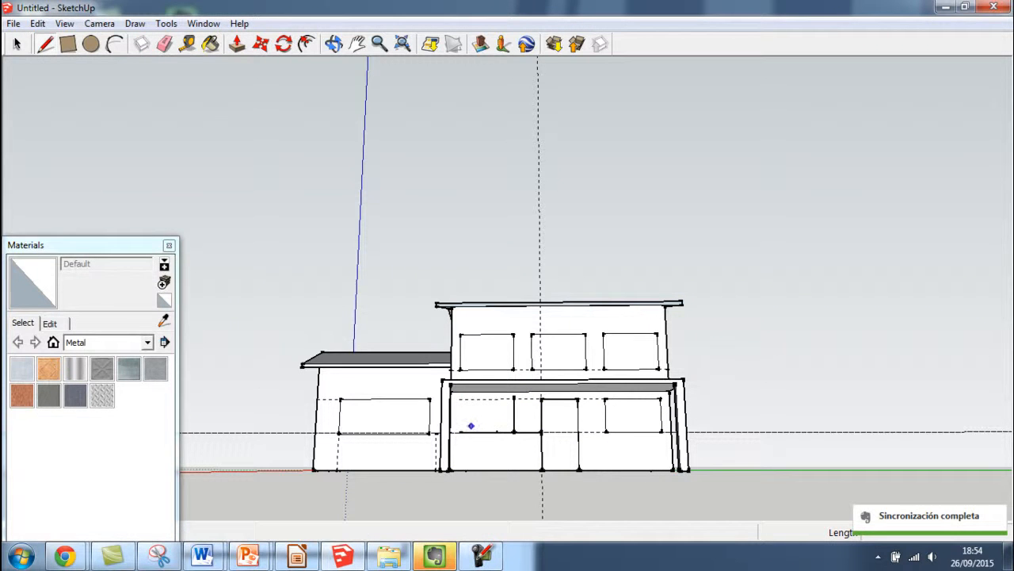
click(458, 432)
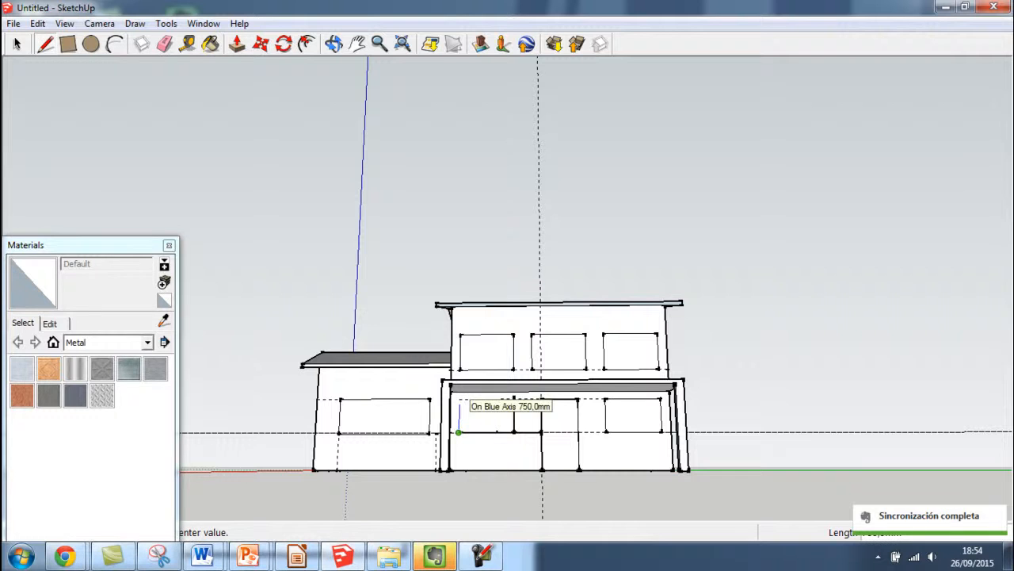
click(459, 404)
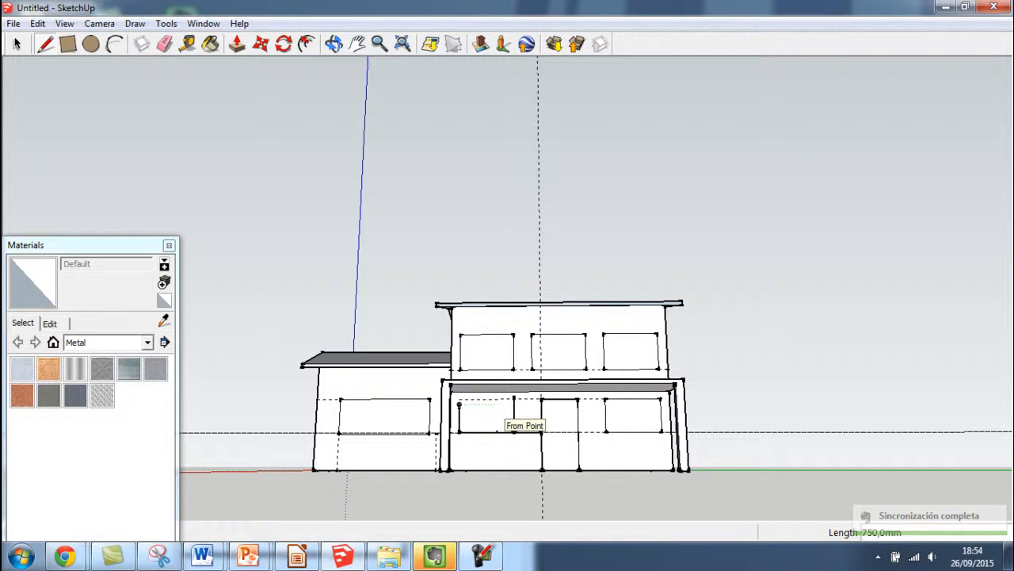
text(10)
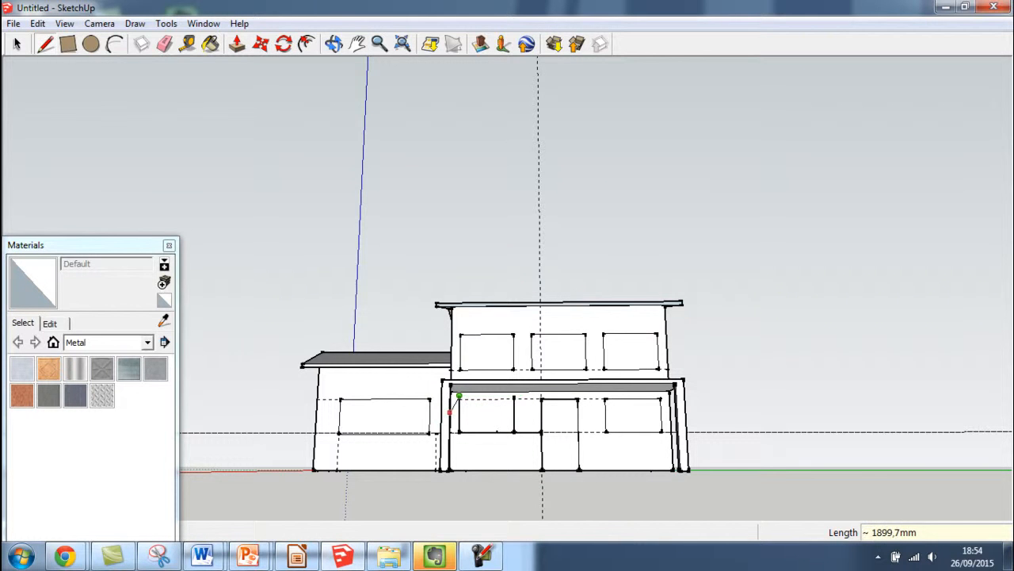
key(ctrl+z)
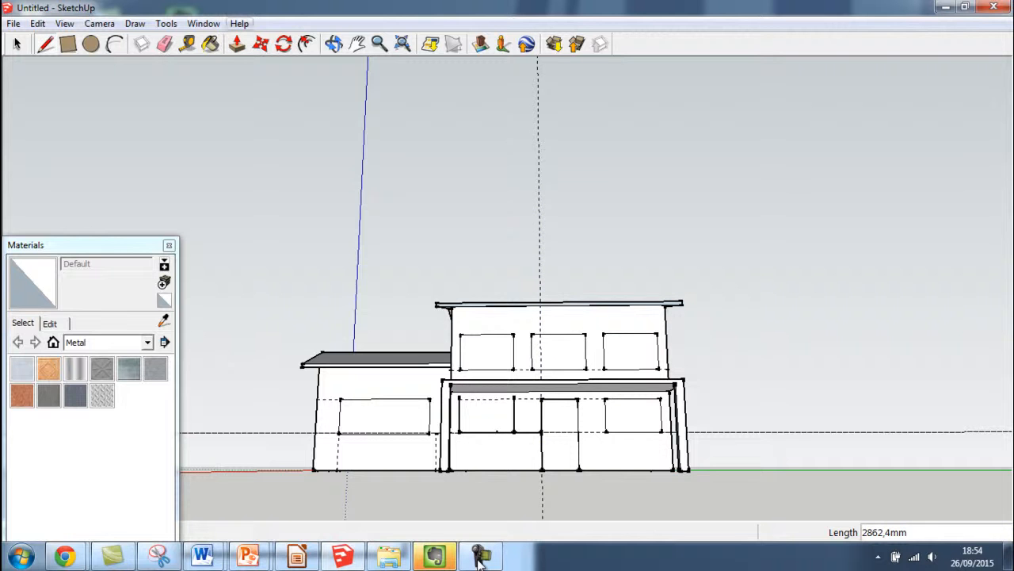
key(t)
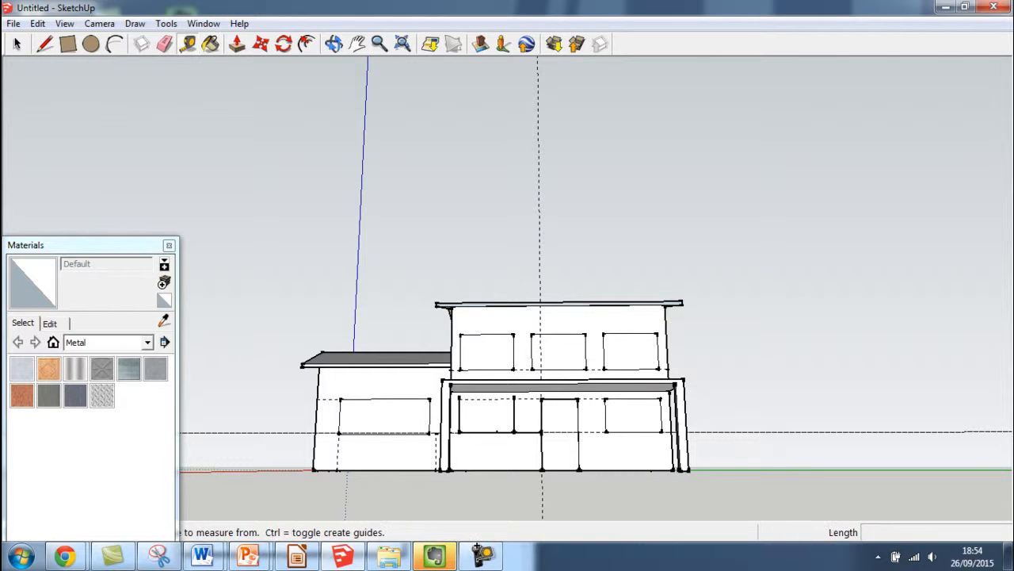
click(481, 555)
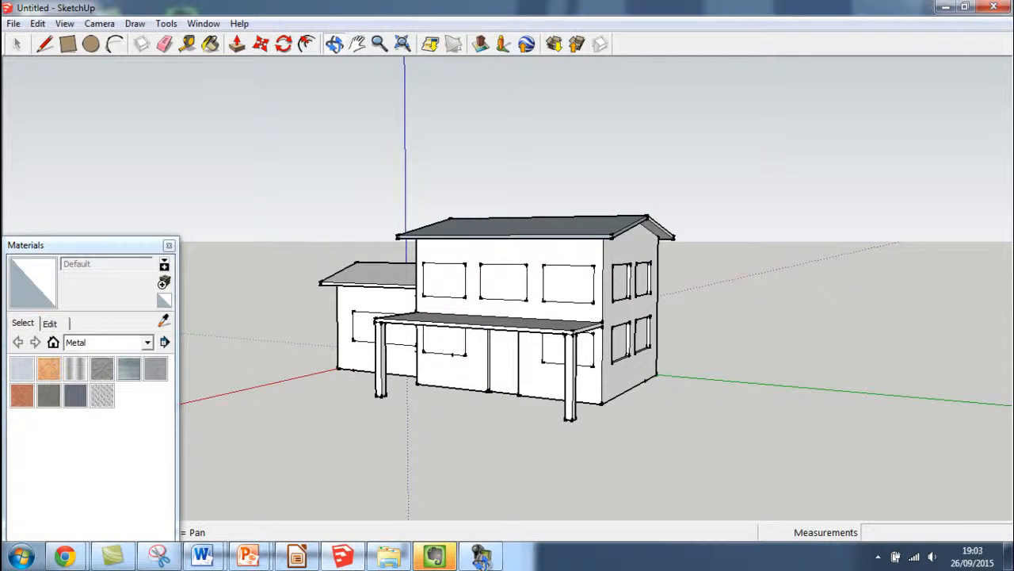
Step: Push the upper-left window of the large prism's rear wall 100 mm inward
drag(461, 363, 361, 313)
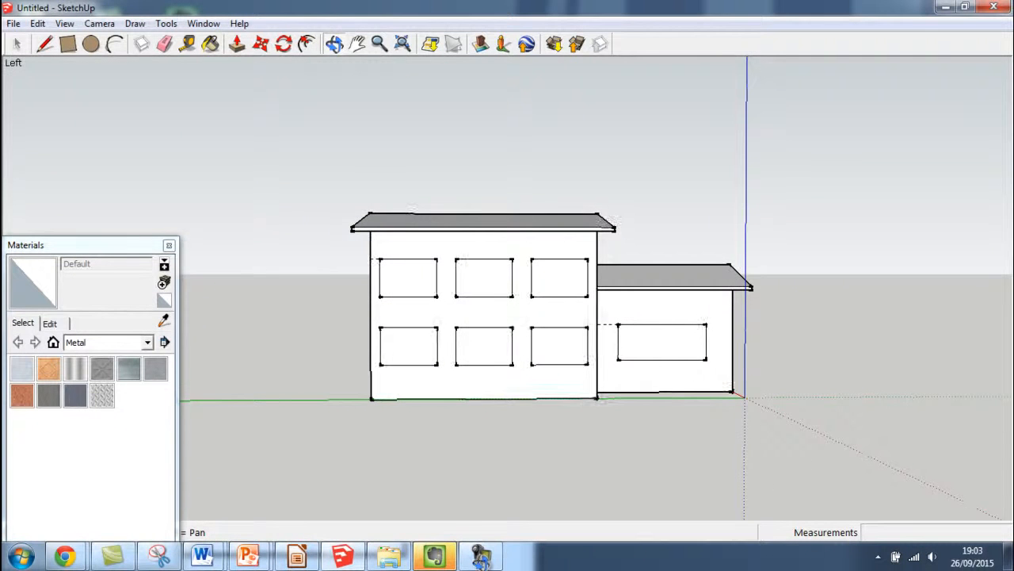
click(237, 43)
click(408, 279)
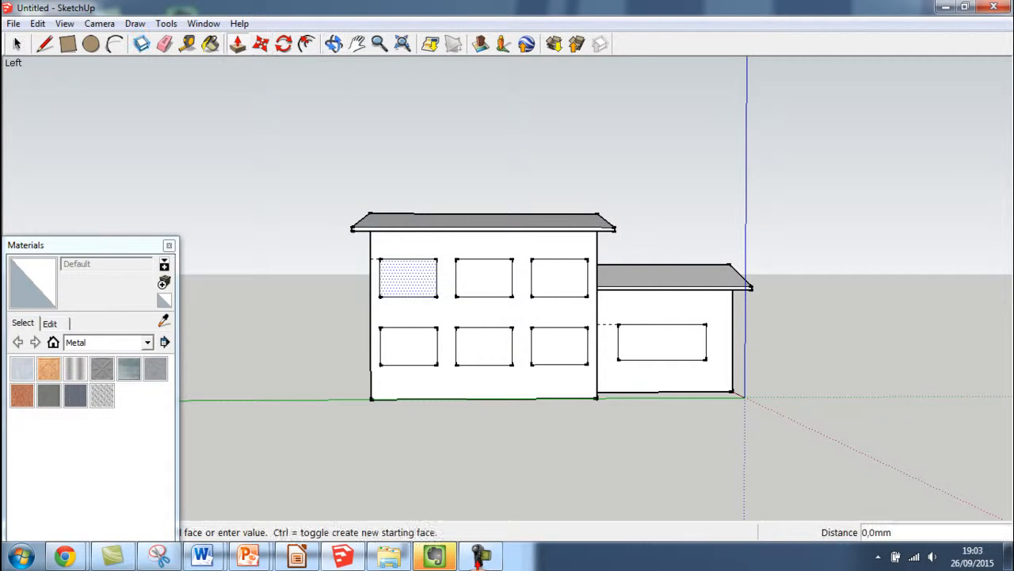
click(415, 278)
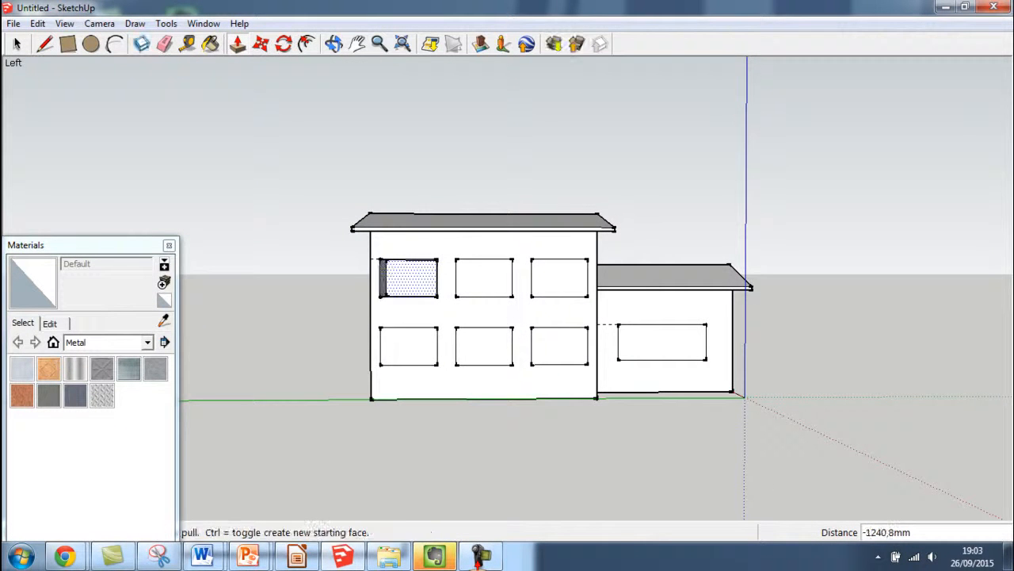
text(1)
key(Return)
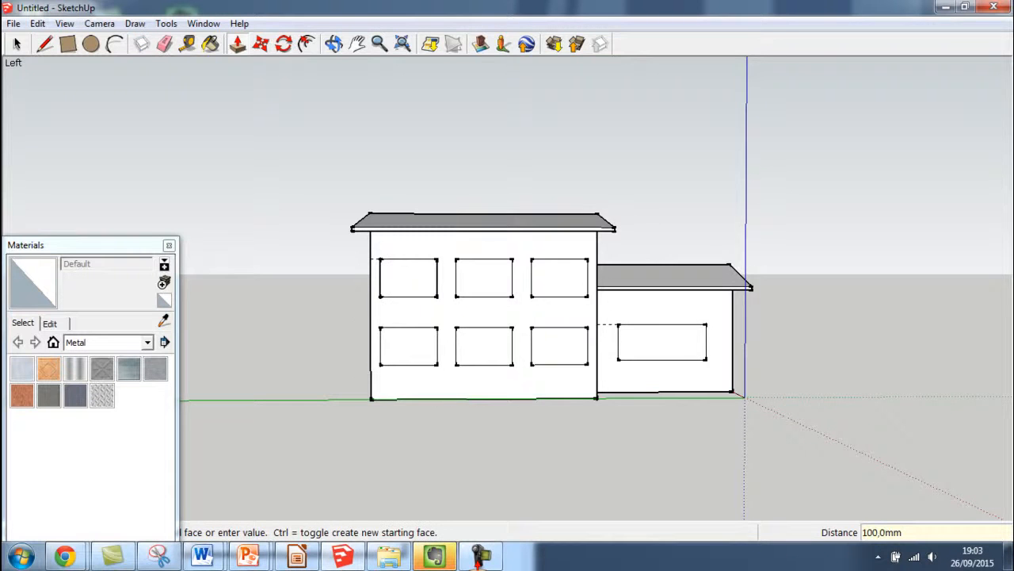
Step: Repeat the 100 mm recess on the remaining windows of the rear facade, including the small prism's window
scroll(414, 297, up, 3)
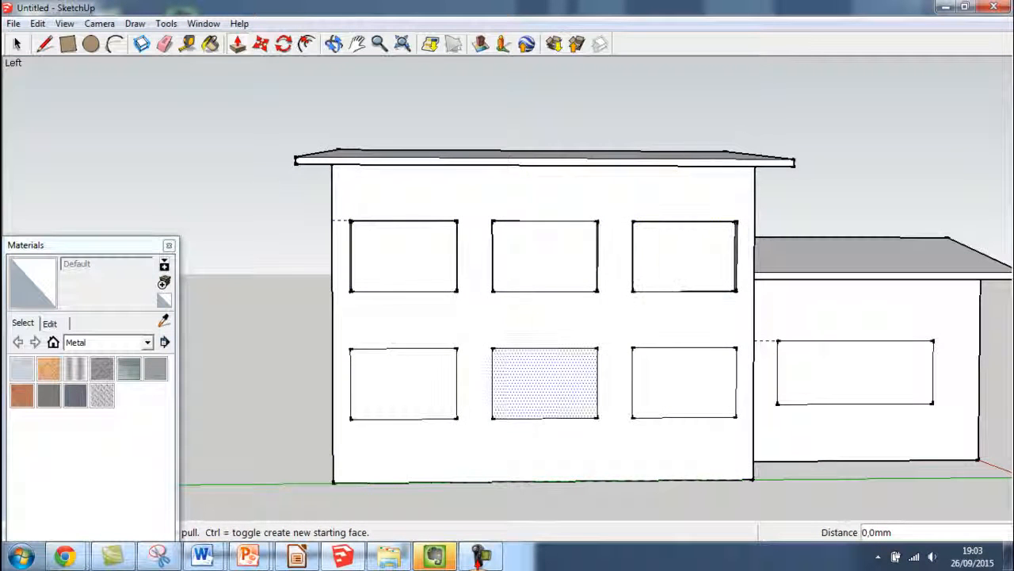
double_click(685, 383)
double_click(856, 373)
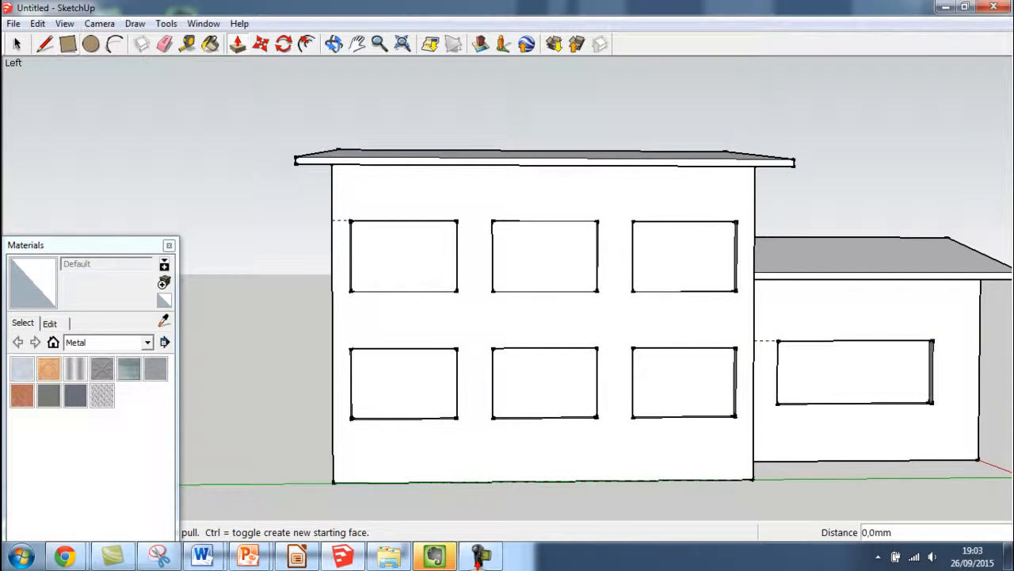
Step: Recess the windows and door of the front facade by 100 mm, including the small prism's front window
scroll(402, 208, down, 2)
click(334, 45)
drag(341, 317, 654, 351)
drag(398, 244, 667, 212)
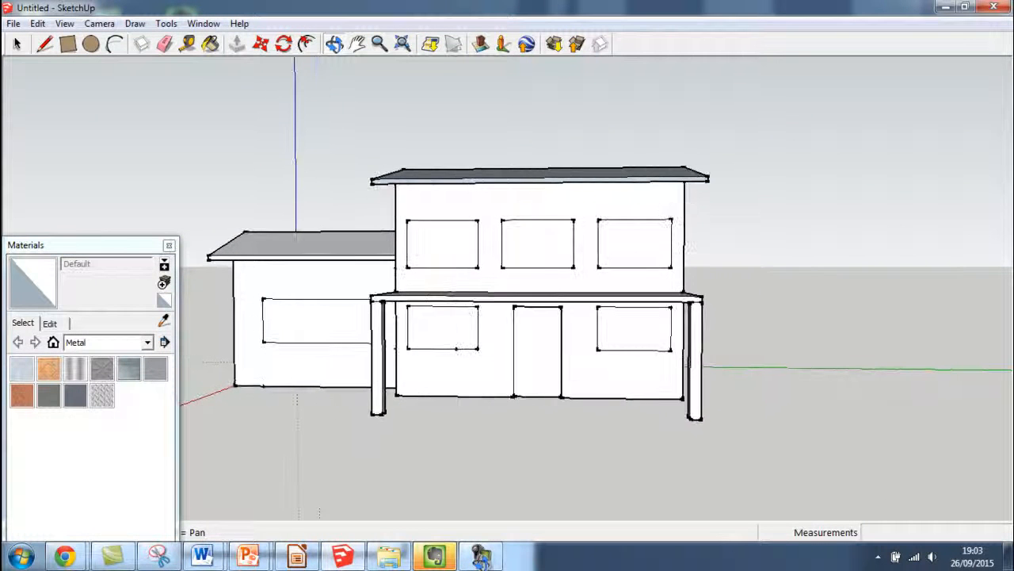
drag(348, 379, 440, 409)
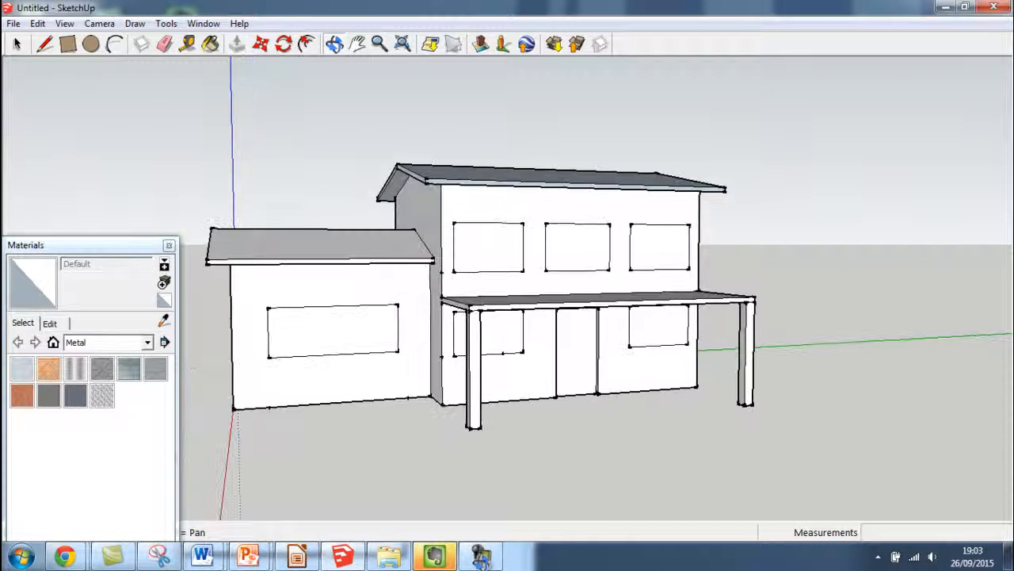
drag(587, 388, 514, 405)
key(p)
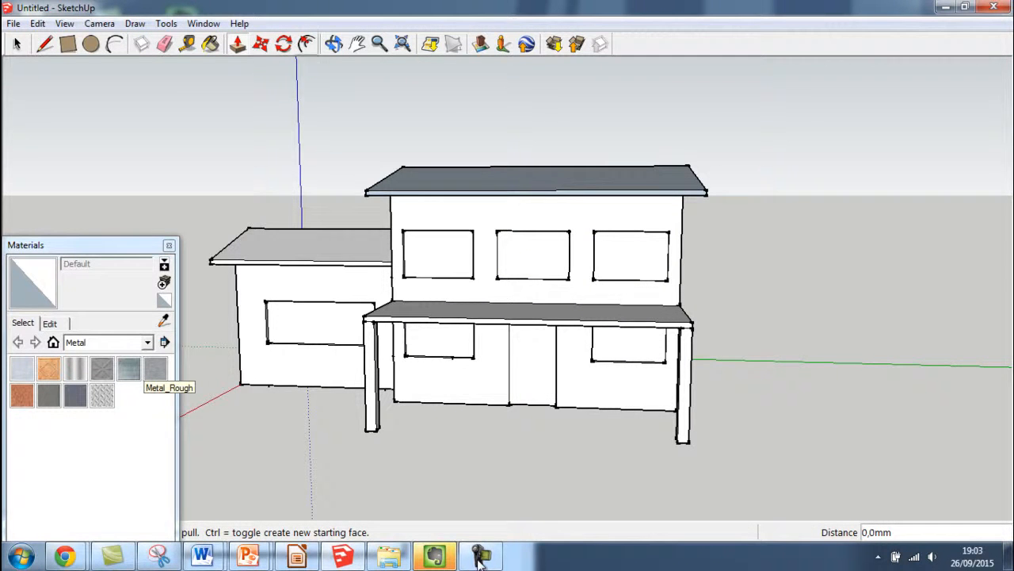
Step: Push the garage door on the small prism's gable wall 100 mm inward
click(334, 43)
drag(380, 317, 634, 294)
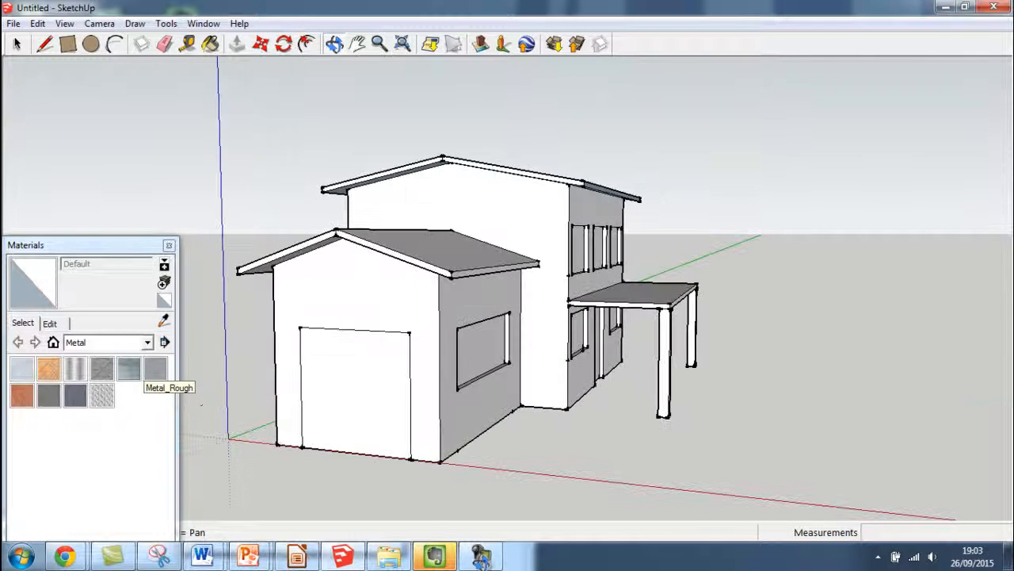
drag(444, 329, 527, 317)
click(237, 44)
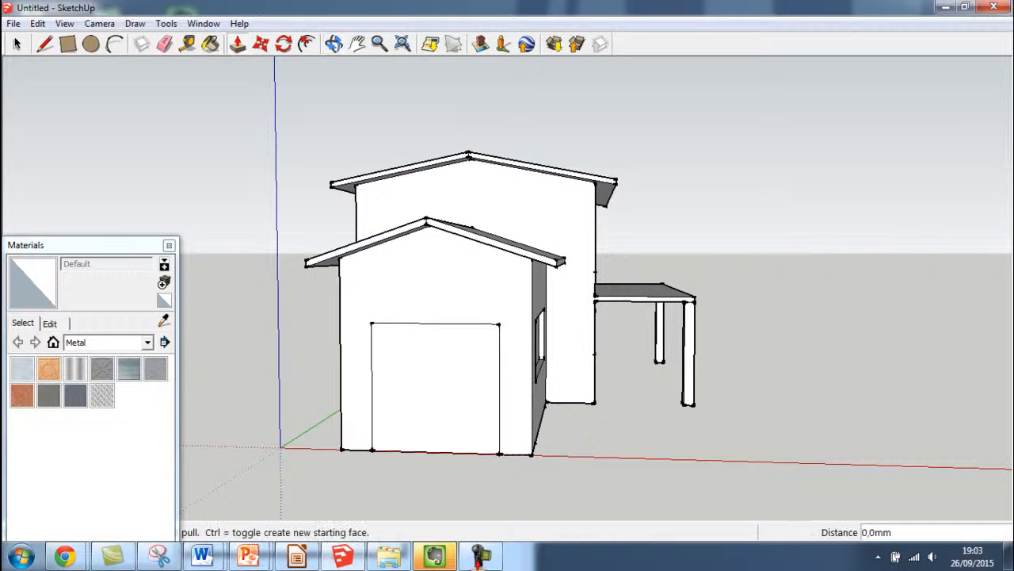
click(436, 389)
key(Escape)
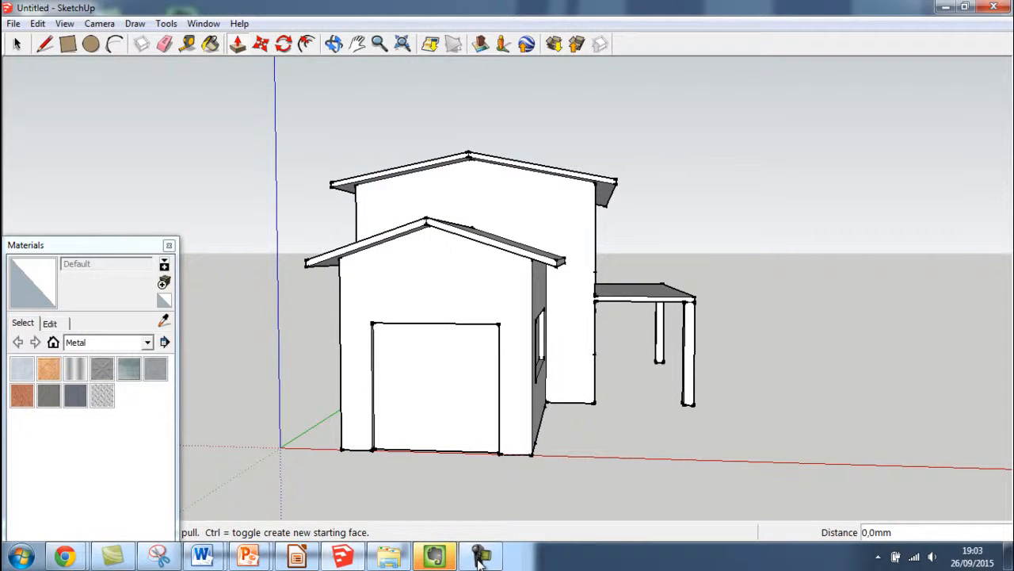
Step: Paint the garage door with the Metal_Embossed material
click(102, 369)
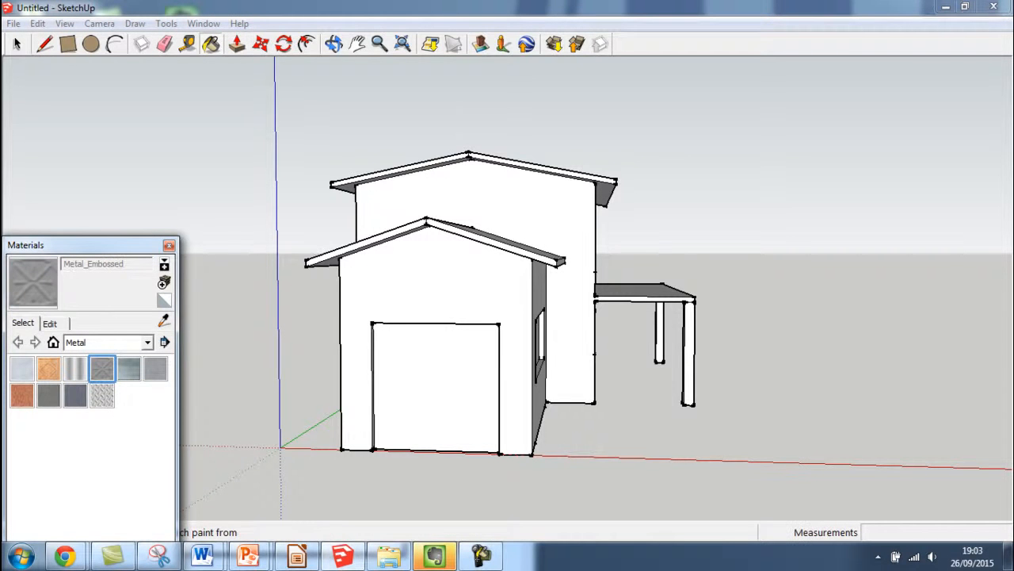
key(space)
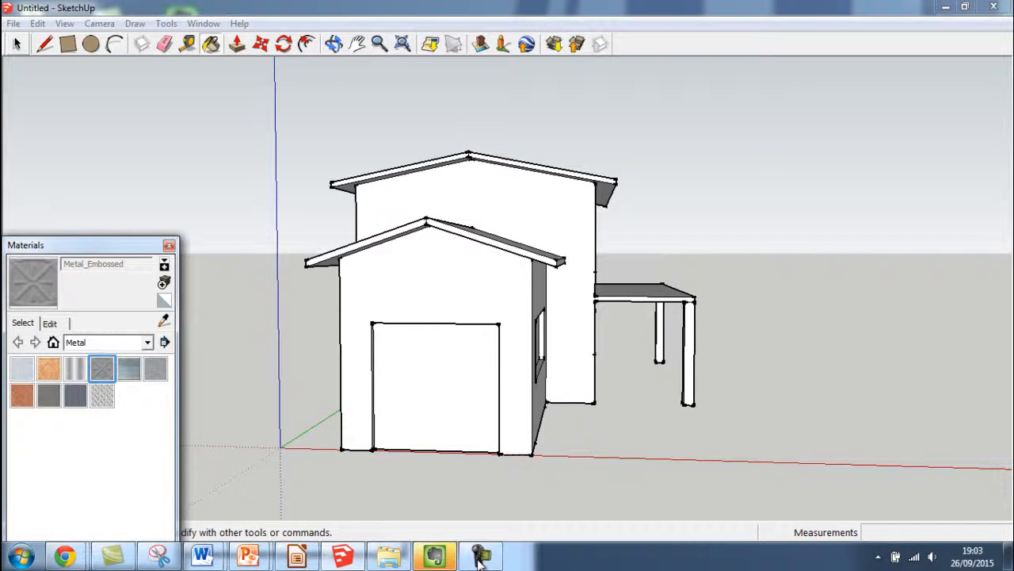
click(479, 558)
drag(361, 302, 506, 469)
click(101, 368)
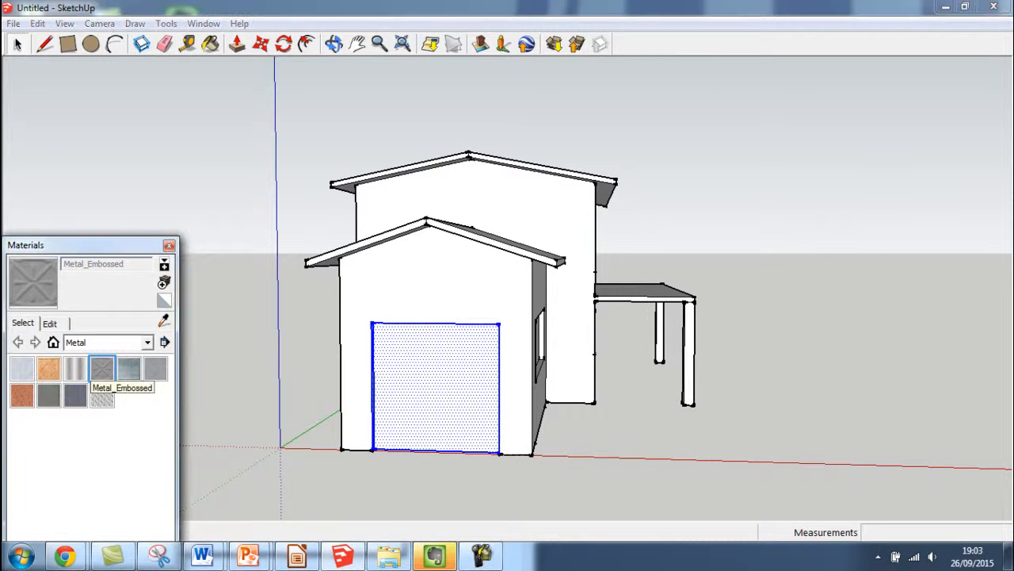
click(436, 389)
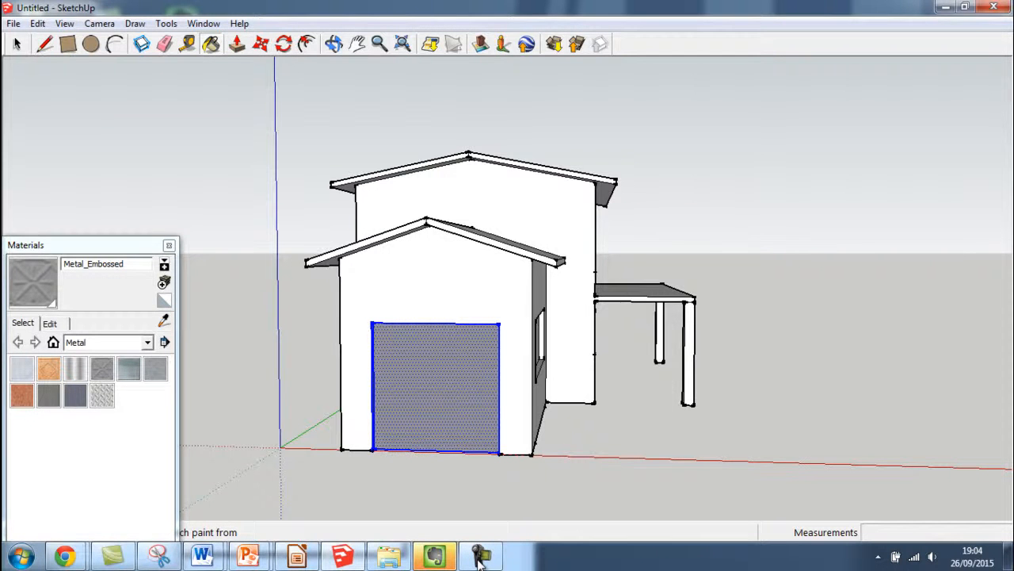
Step: Paint the gable wall around the garage door with Brick_Rough_Dark from the Brick and Cladding collection
click(148, 341)
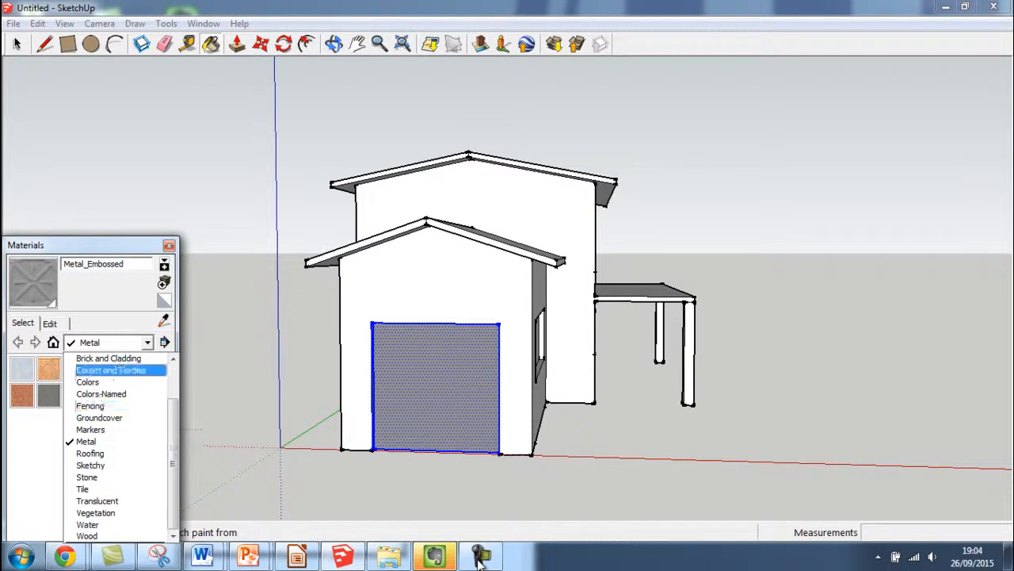
click(109, 358)
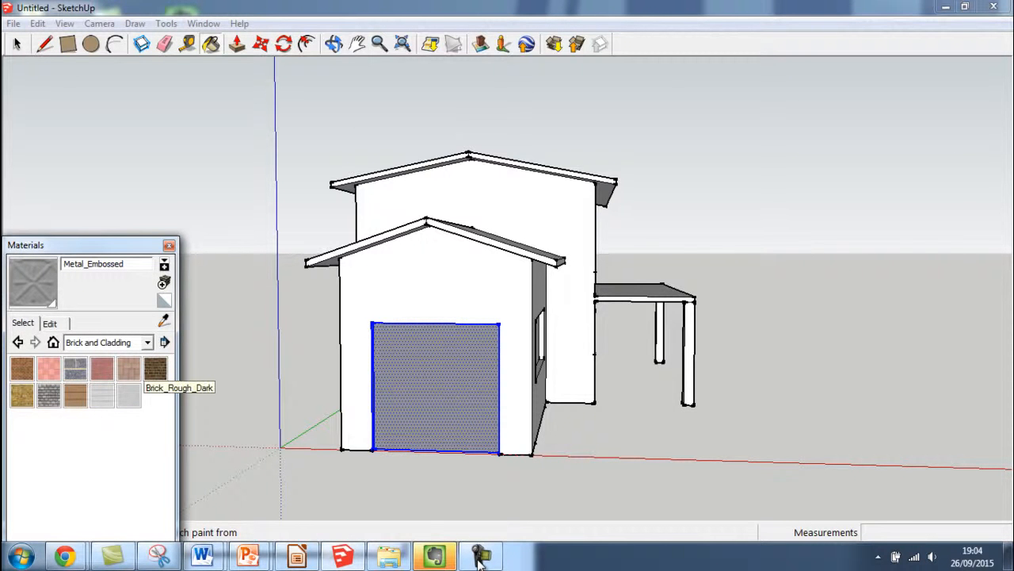
click(155, 367)
click(436, 274)
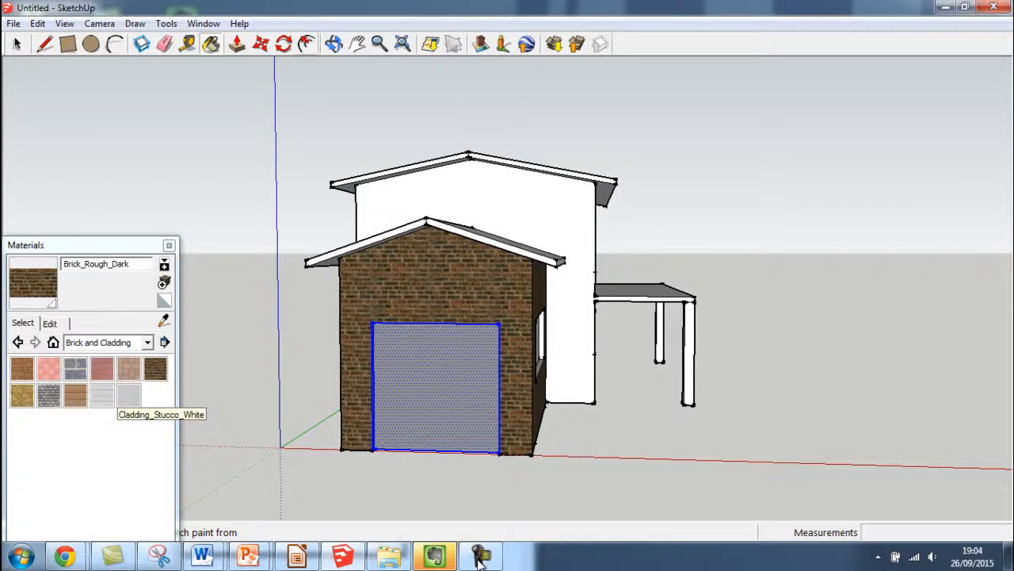
Step: Paint both rear walls and the large prism's gable wall above the small prism with Brick_Rough_Dark
click(334, 44)
mouse_move(634, 365)
mouse_down()
mouse_move(444, 348)
mouse_move(381, 325)
mouse_move(309, 352)
mouse_move(527, 400)
mouse_up()
mouse_move(527, 400)
middle_down()
mouse_move(713, 396)
mouse_move(745, 356)
mouse_move(752, 320)
mouse_move(812, 329)
middle_up()
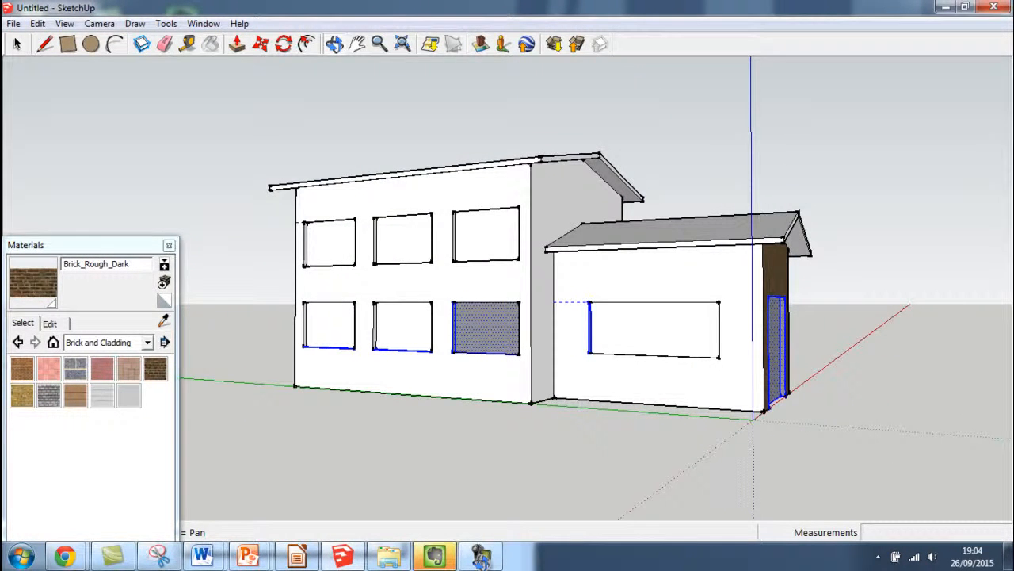
key(b)
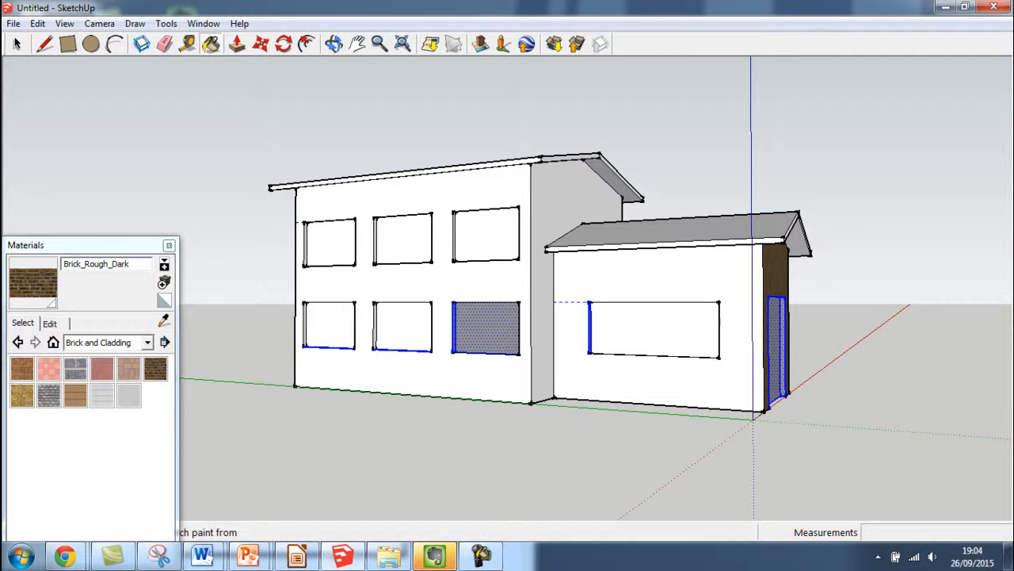
click(680, 279)
click(481, 280)
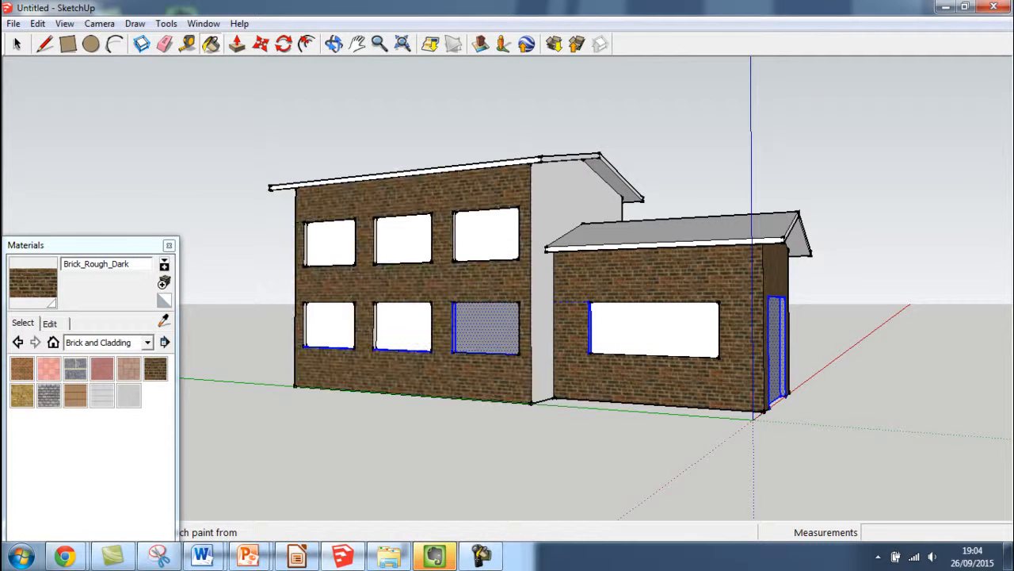
click(564, 203)
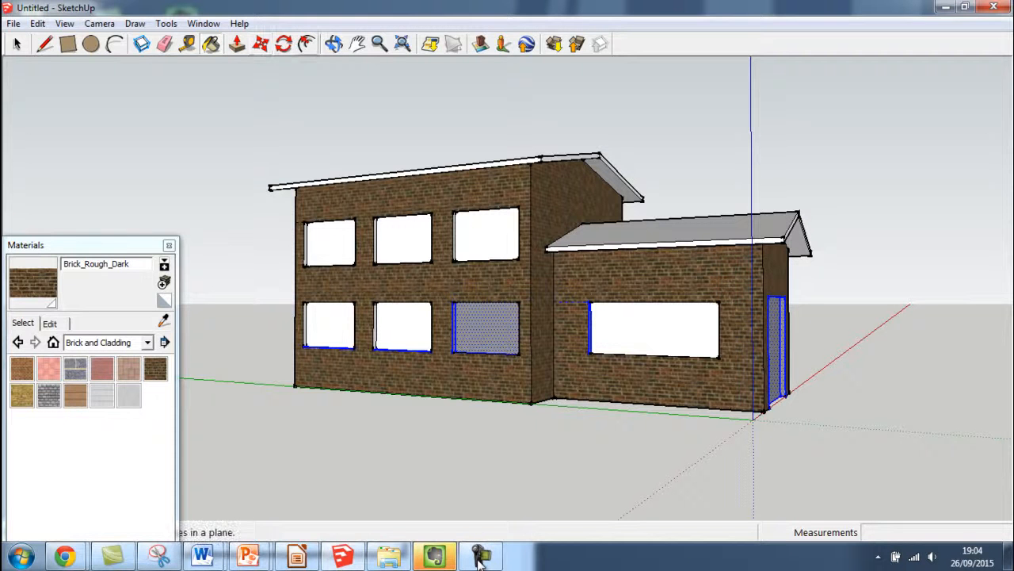
Step: Paint the large prism's gable wall with the four windows with Brick_Antique
click(335, 44)
mouse_move(380, 348)
mouse_down()
mouse_move(586, 412)
mouse_move(737, 329)
mouse_up()
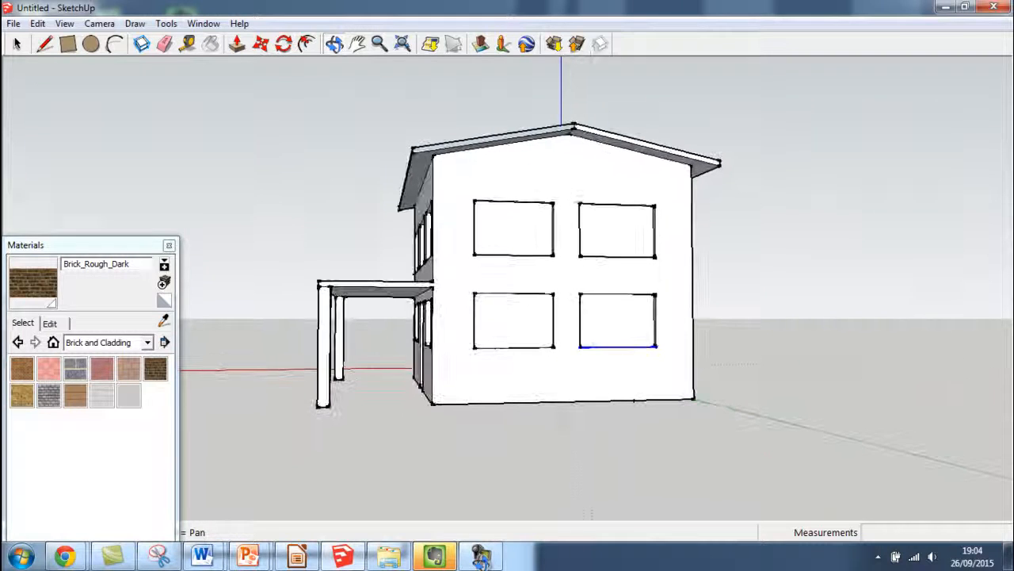
click(17, 370)
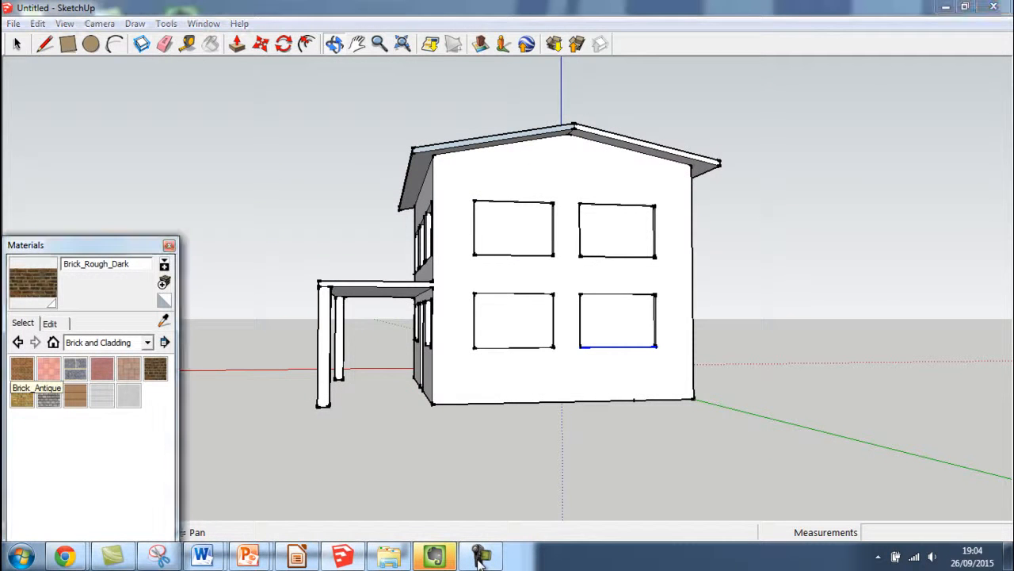
click(507, 274)
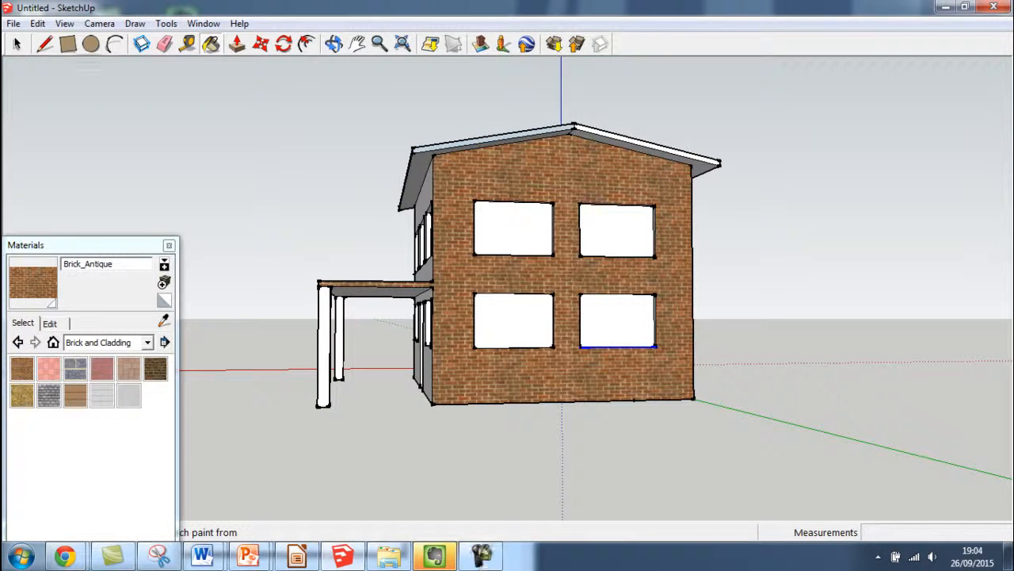
Step: Paint the large prism's front wall above and below the canopy with Brick_Rough_Dark
click(334, 43)
drag(381, 278, 563, 317)
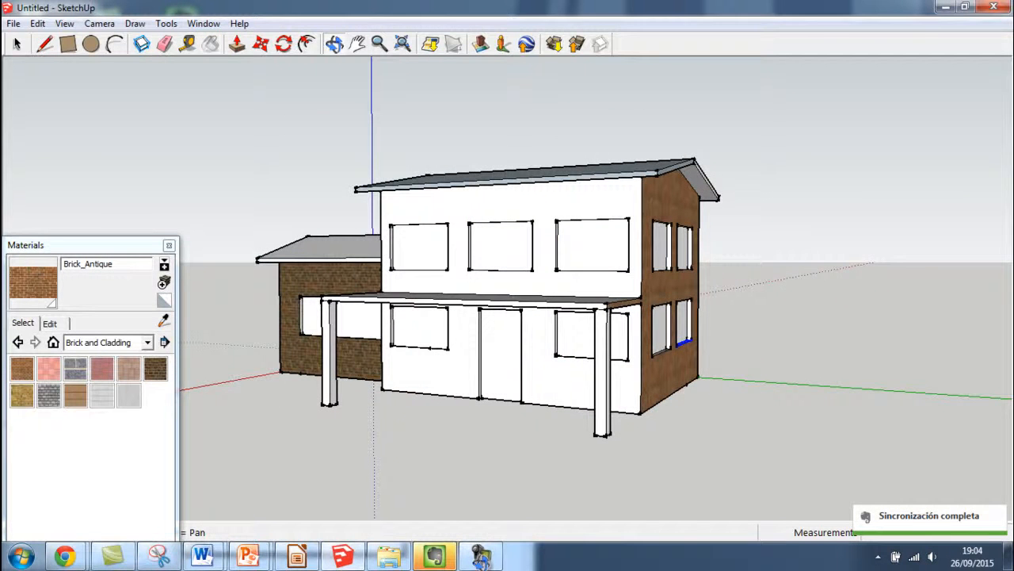
click(154, 369)
click(459, 246)
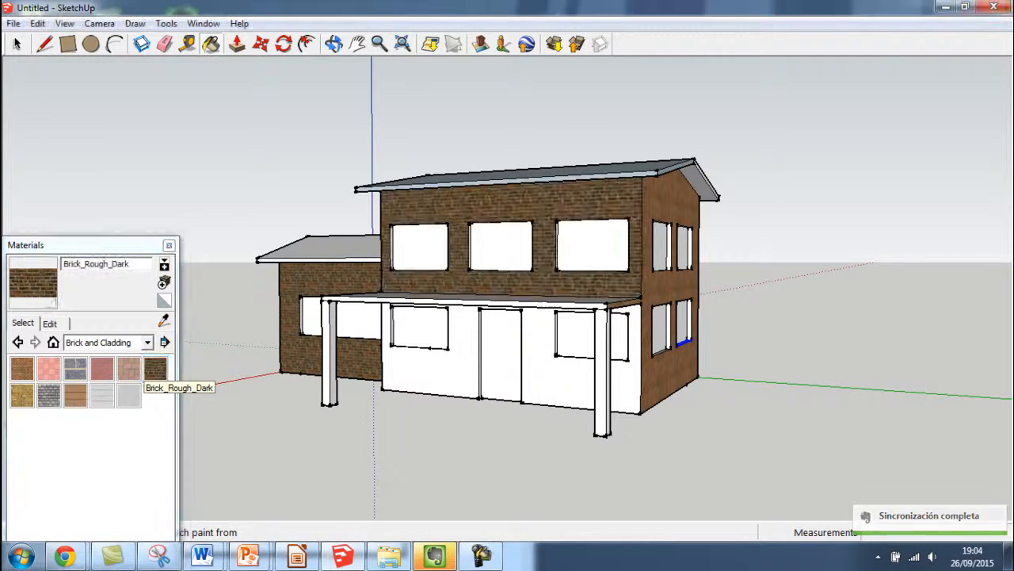
click(538, 369)
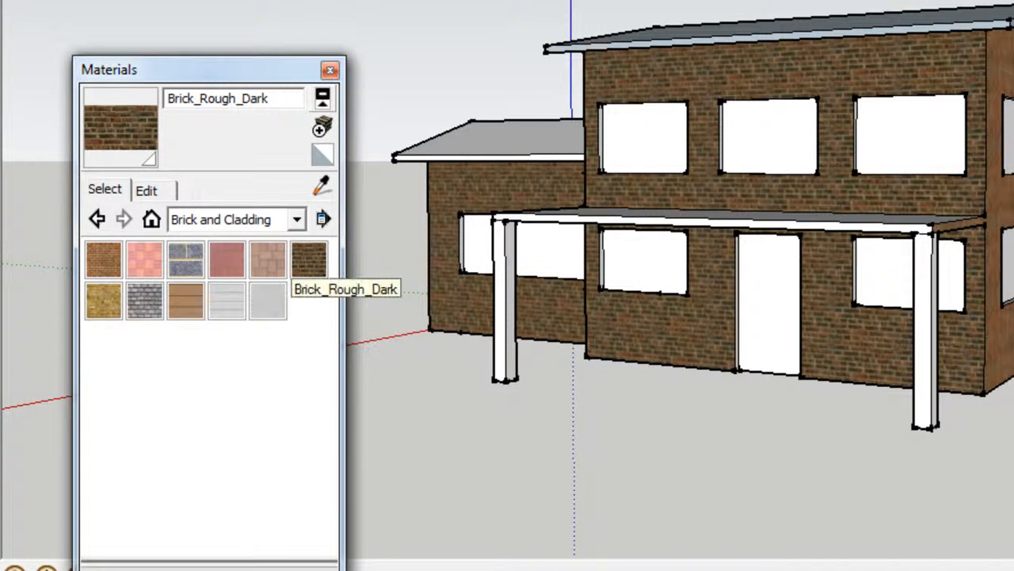
double_click(309, 259)
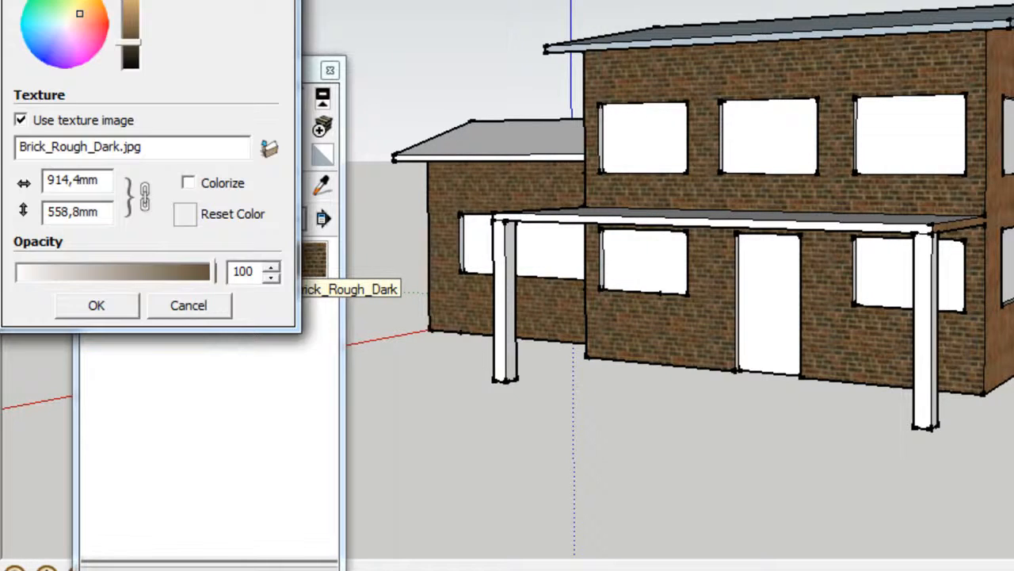
drag(171, 0, 238, 9)
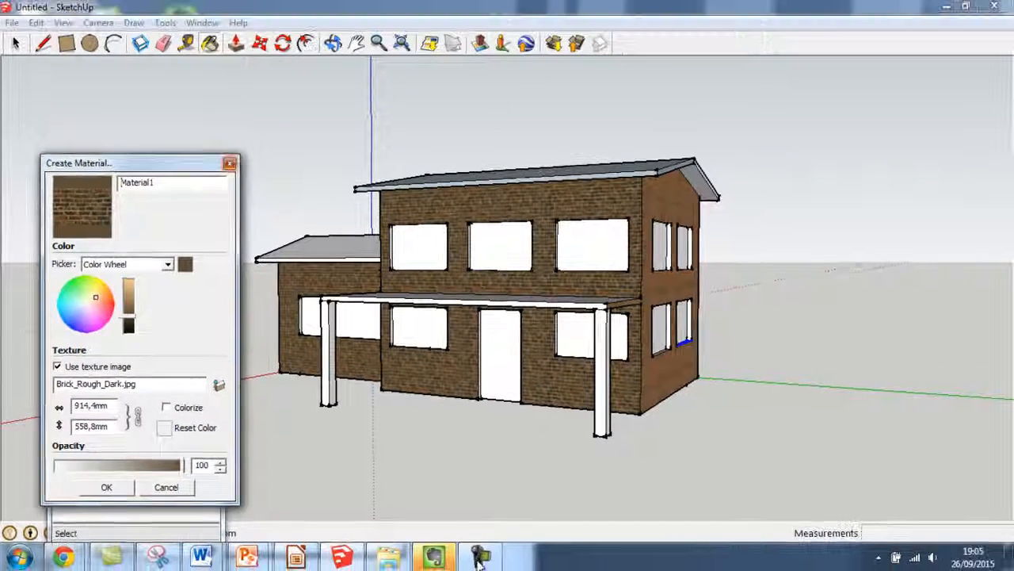
key(Escape)
Step: Widen the Materials window and open the Translucent collection in its secondary pane
click(209, 221)
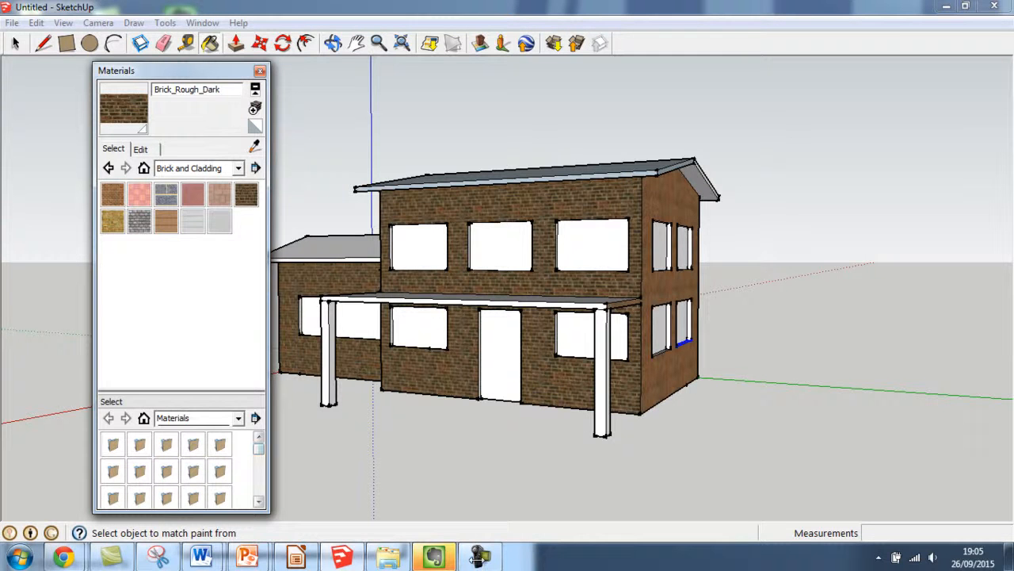
drag(270, 482, 359, 482)
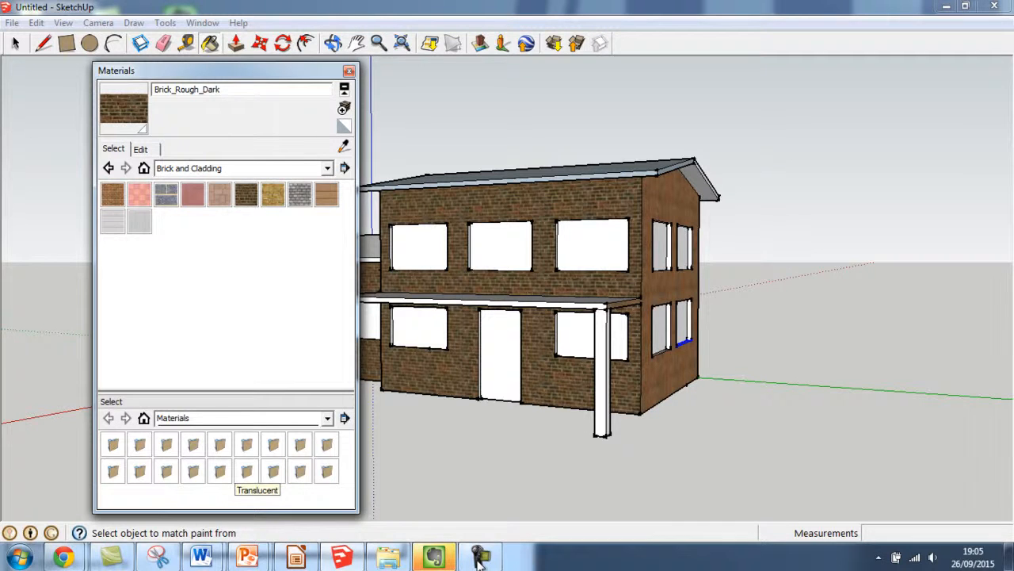
click(246, 472)
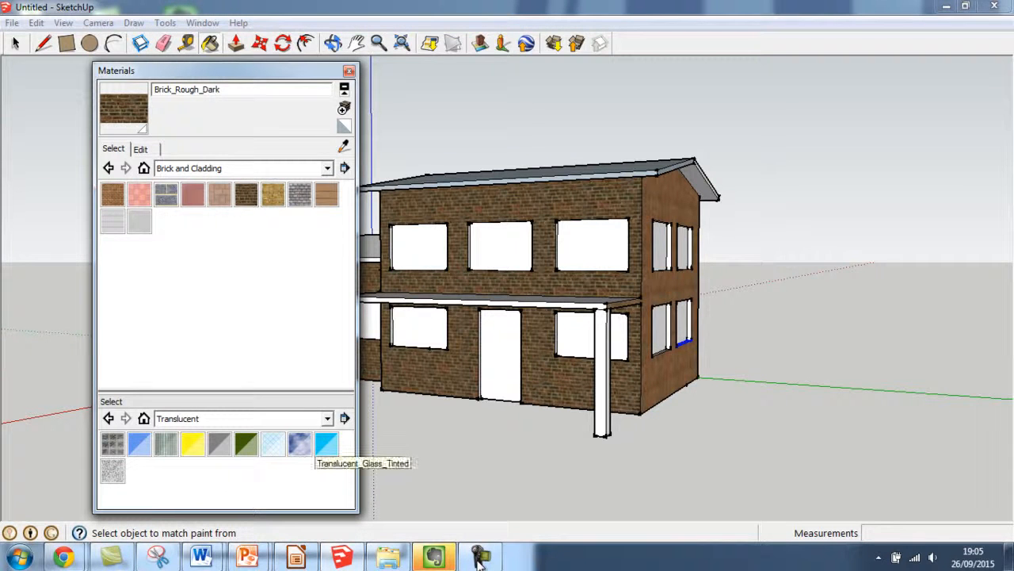
Step: Paint the front facade's lower-left, upper-left and upper-middle windows with Translucent_Glass_Sky_Reflection
click(300, 443)
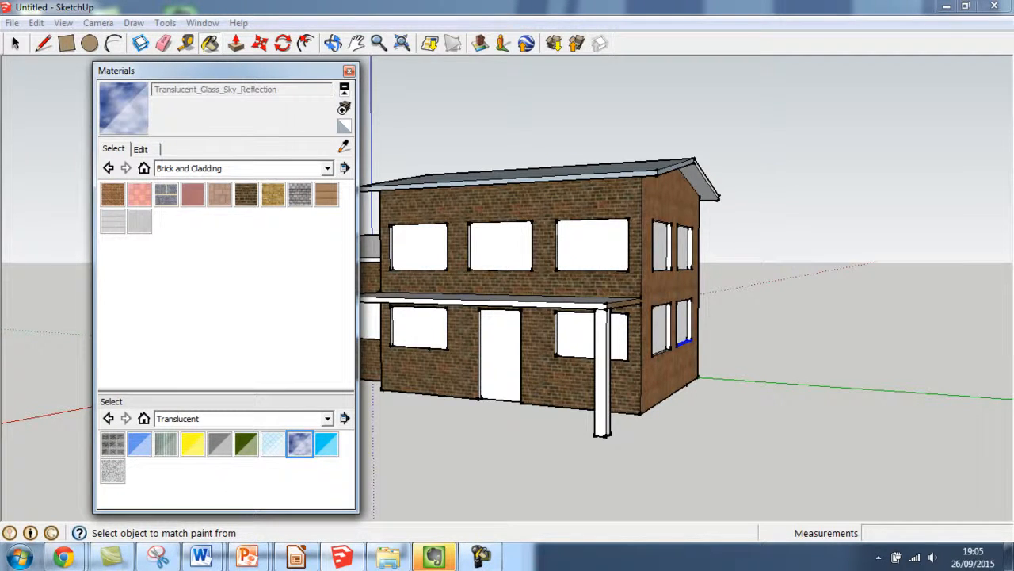
click(419, 327)
click(419, 246)
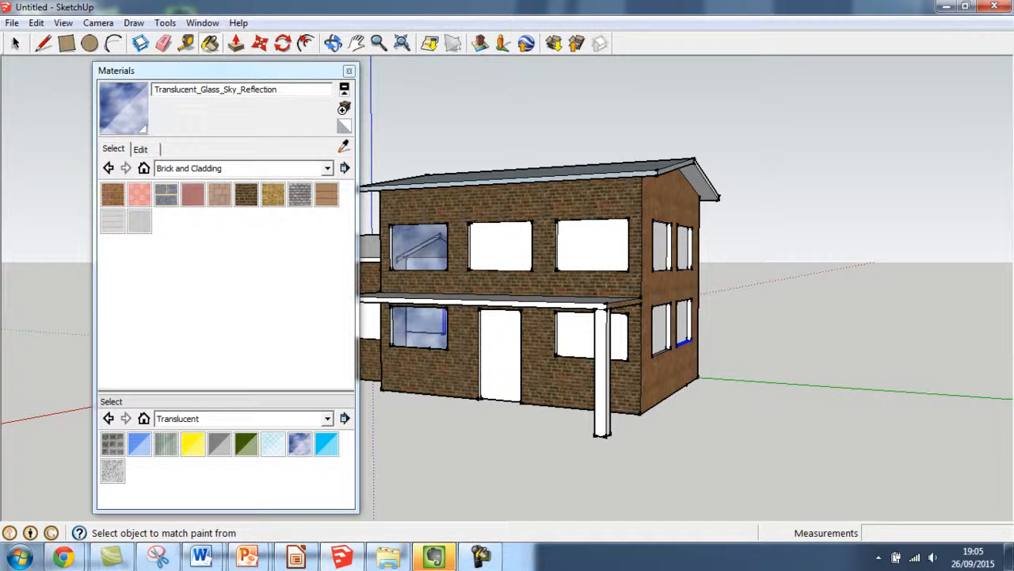
click(500, 247)
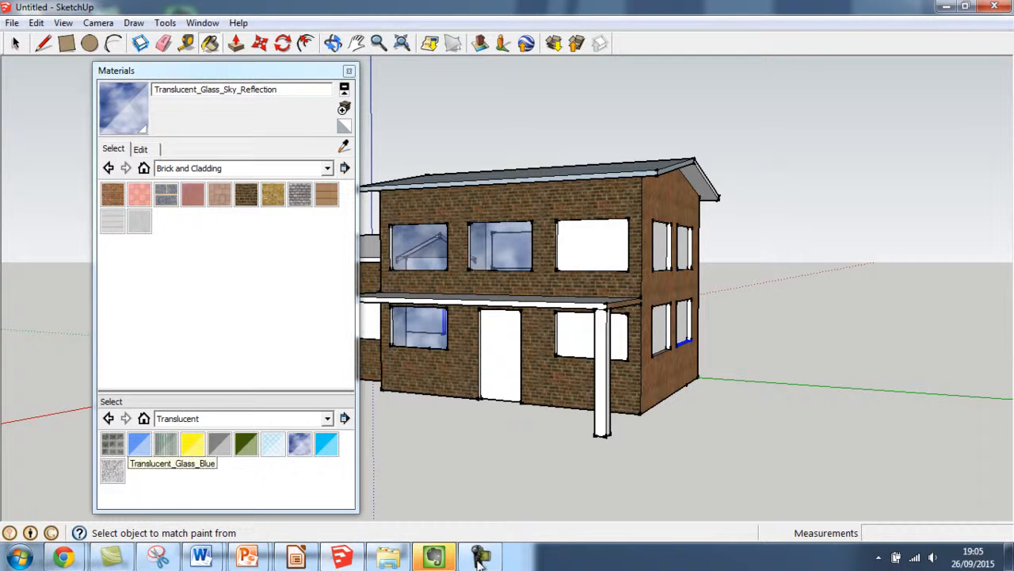
Step: Paint all five windows of the large prism's front facade with Translucent_Glass_Blue
click(138, 444)
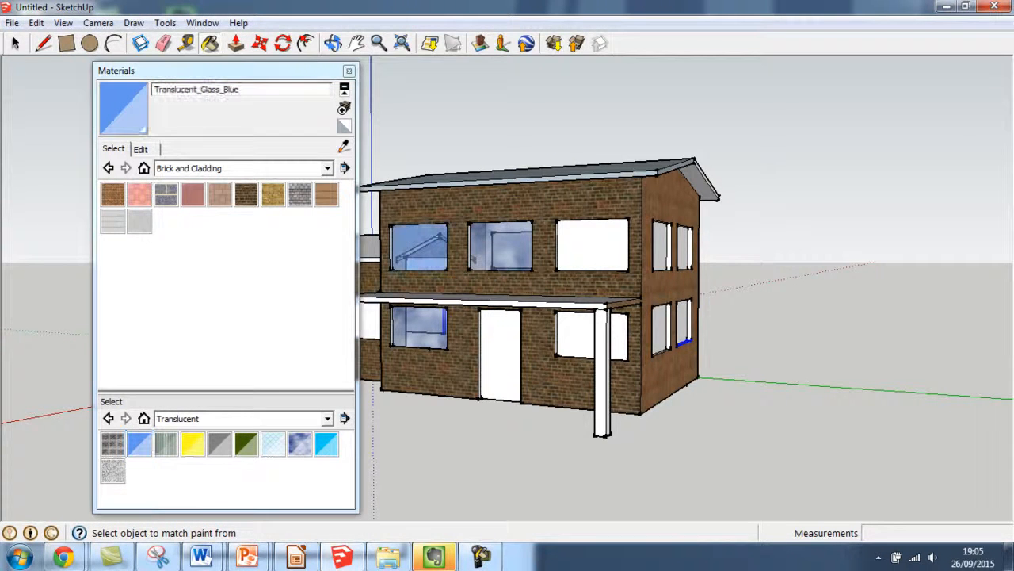
click(501, 247)
click(420, 326)
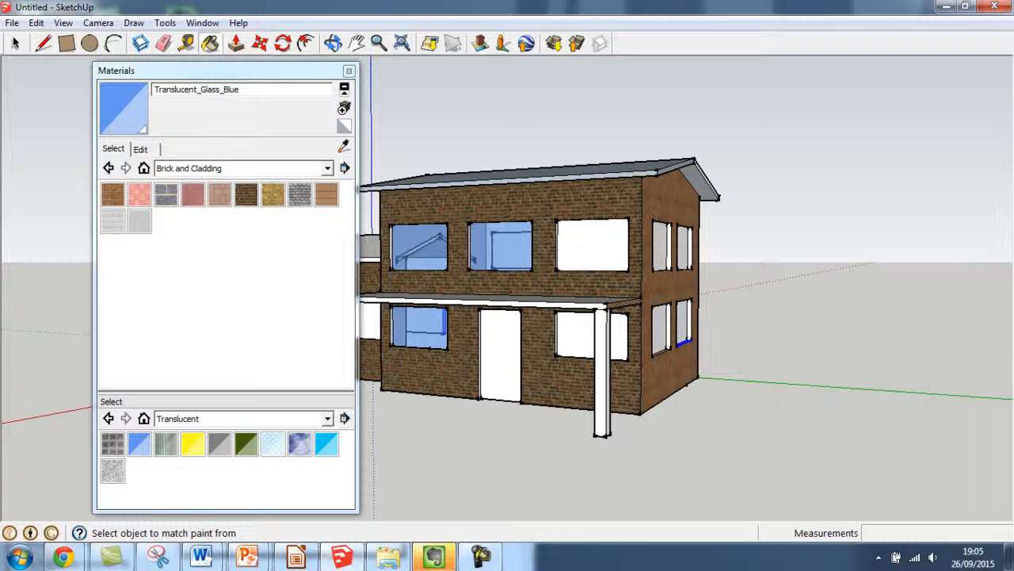
click(593, 246)
click(577, 333)
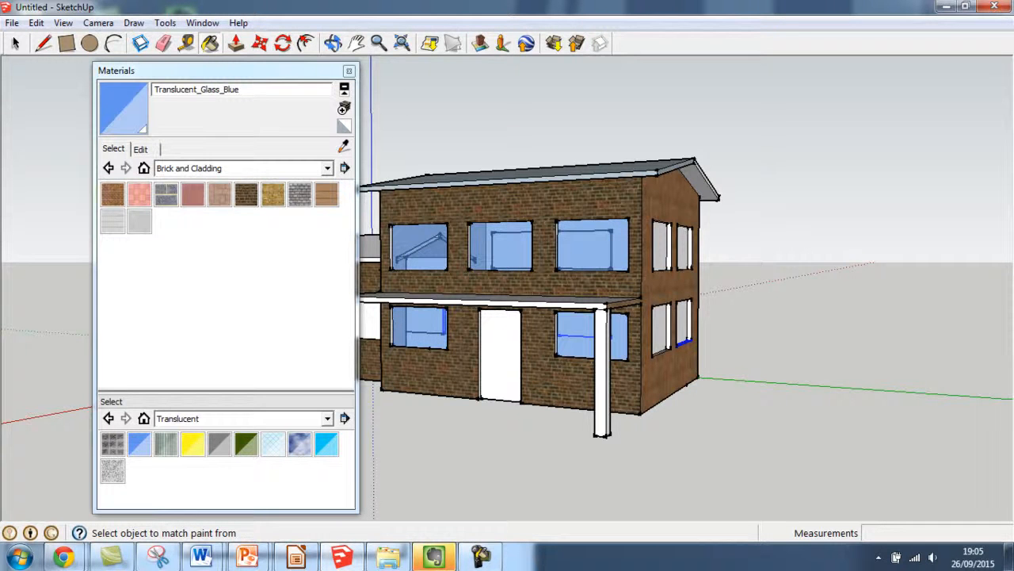
Step: Paint the four windows of the large prism's gable side wall with Translucent_Glass_Blue
click(661, 245)
click(683, 247)
click(659, 329)
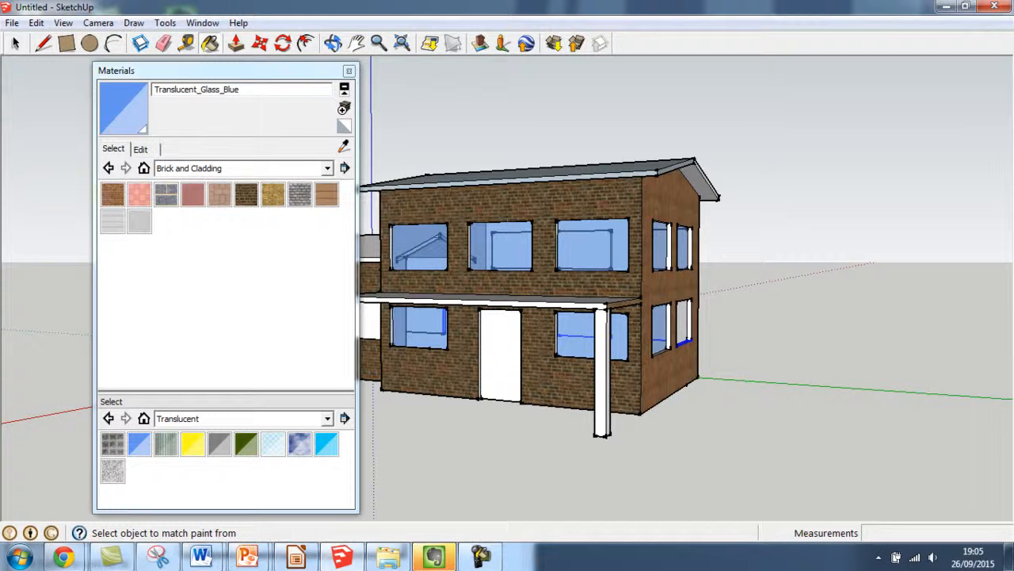
click(683, 321)
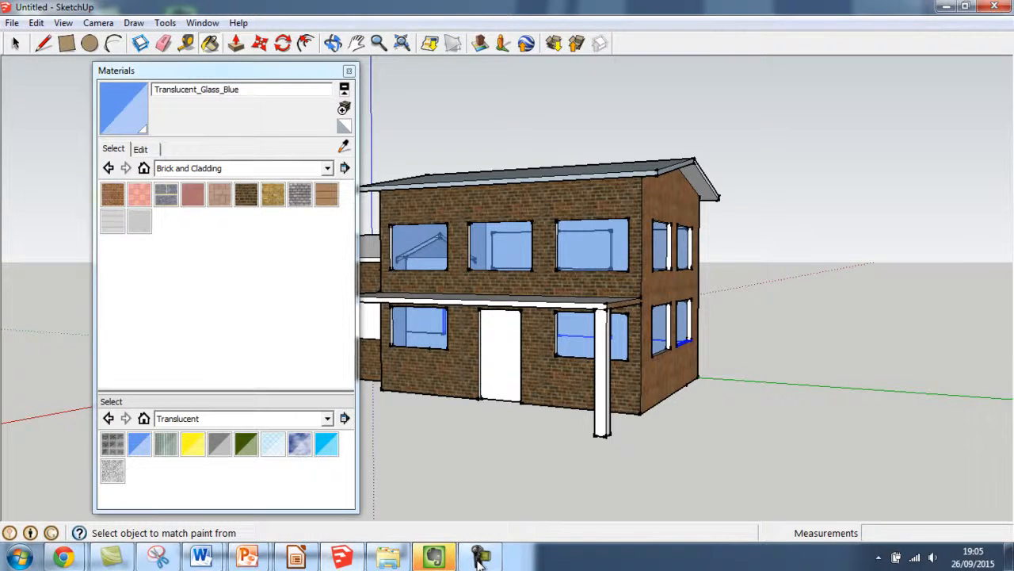
Step: Open the Wood collection and paint the front face of the near canopy column with Wood_Cherry_Original
click(327, 418)
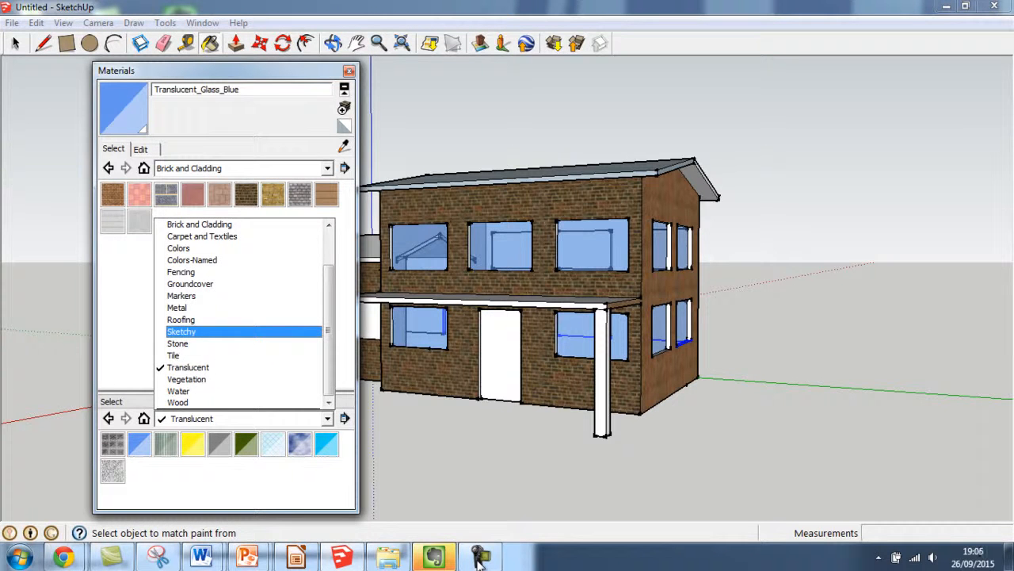
click(178, 391)
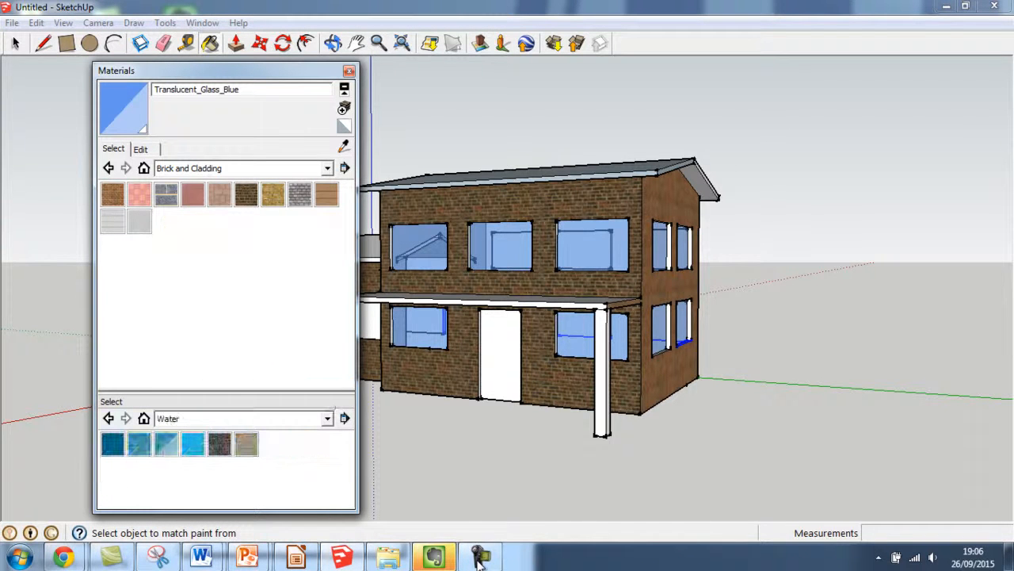
click(328, 419)
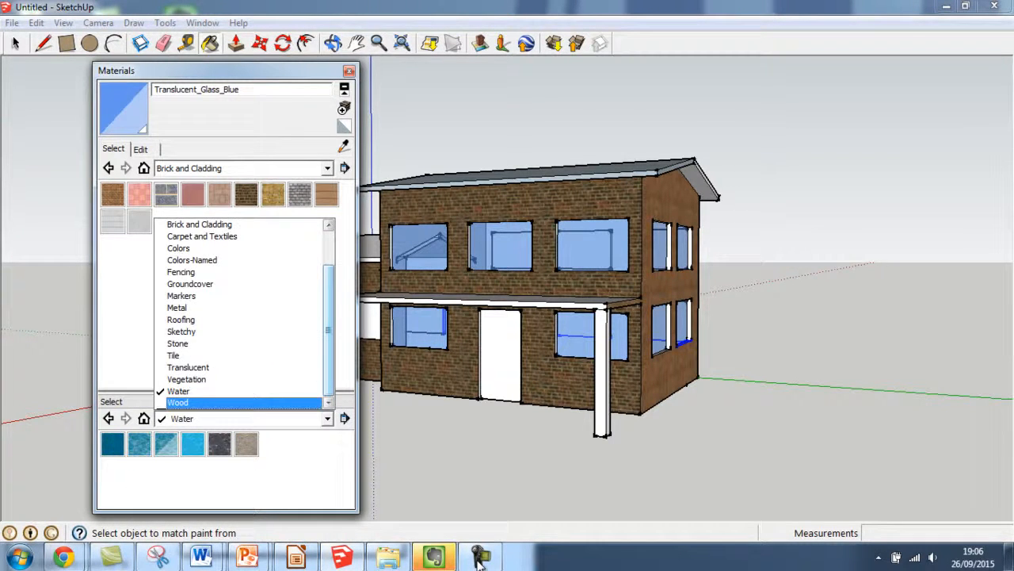
click(177, 403)
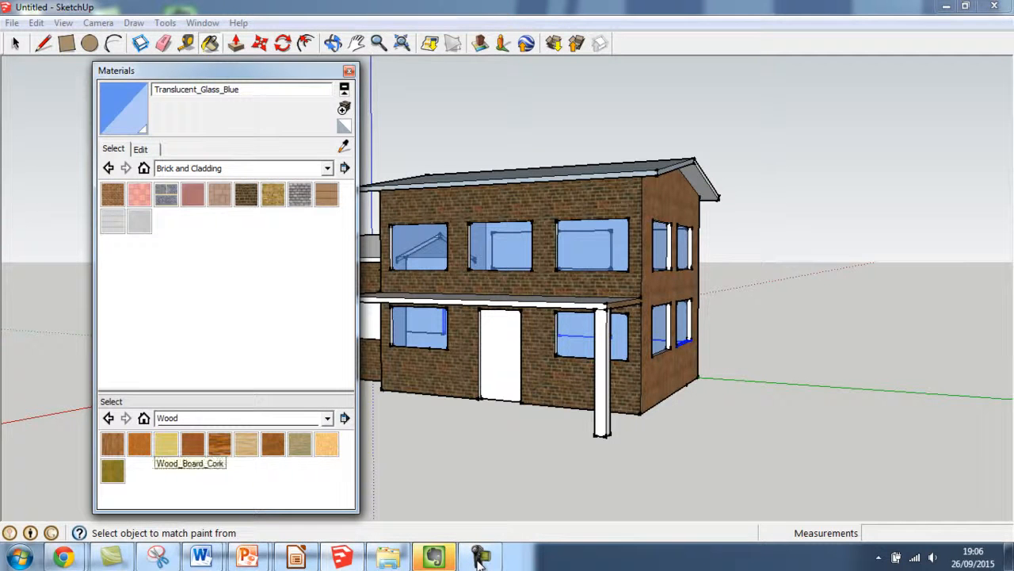
click(192, 444)
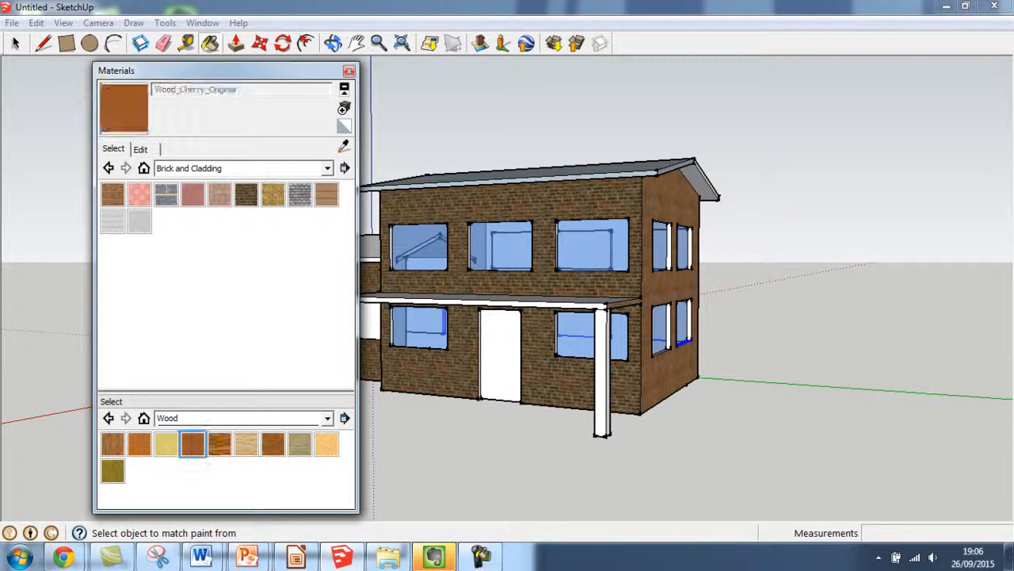
click(601, 373)
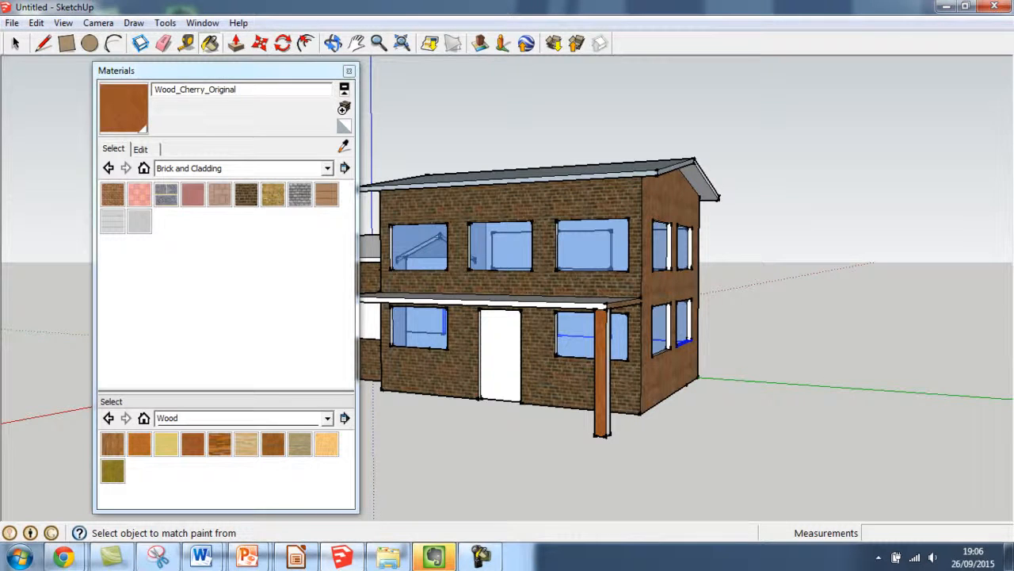
Step: Paint the far jambs and sills of the small prism's window and the adjacent ground-floor window with Wood_Bamboo_Medium
mouse_move(572, 279)
middle_down()
mouse_move(444, 317)
mouse_move(424, 301)
mouse_move(473, 188)
mouse_move(463, 179)
middle_up()
middle_drag(662, 248, 265, 340)
click(481, 564)
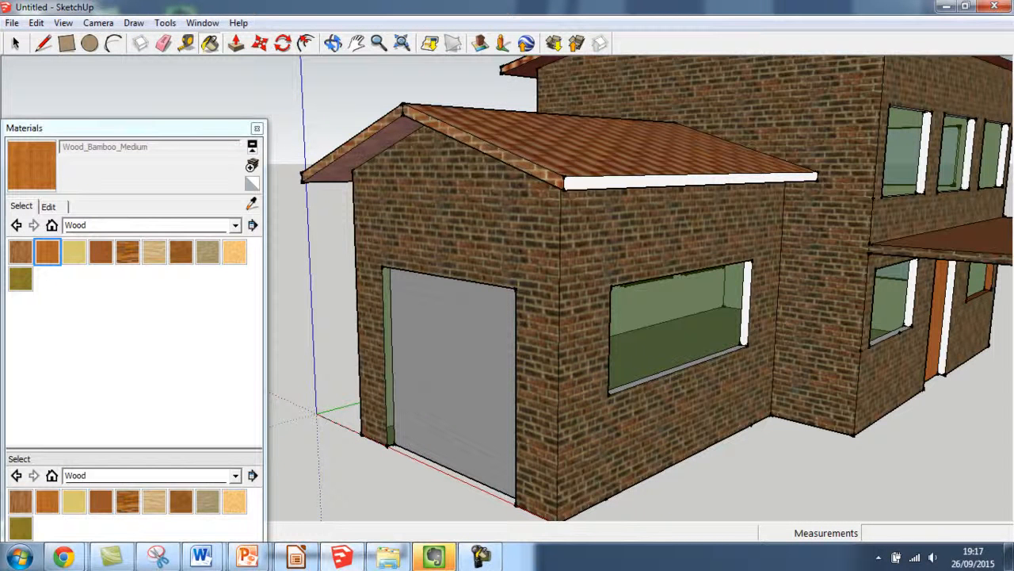
click(746, 304)
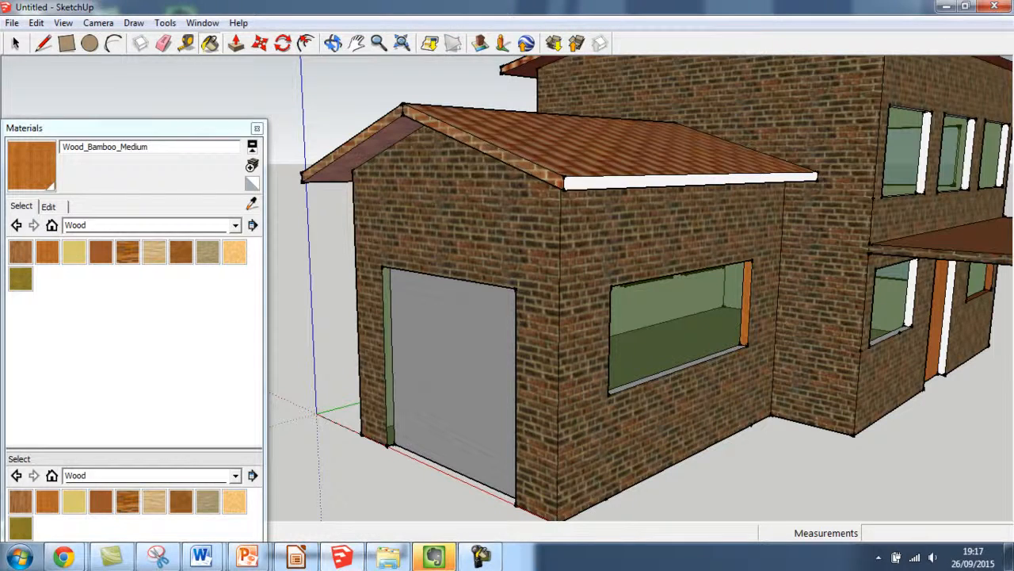
click(911, 294)
scroll(872, 317, up, 3)
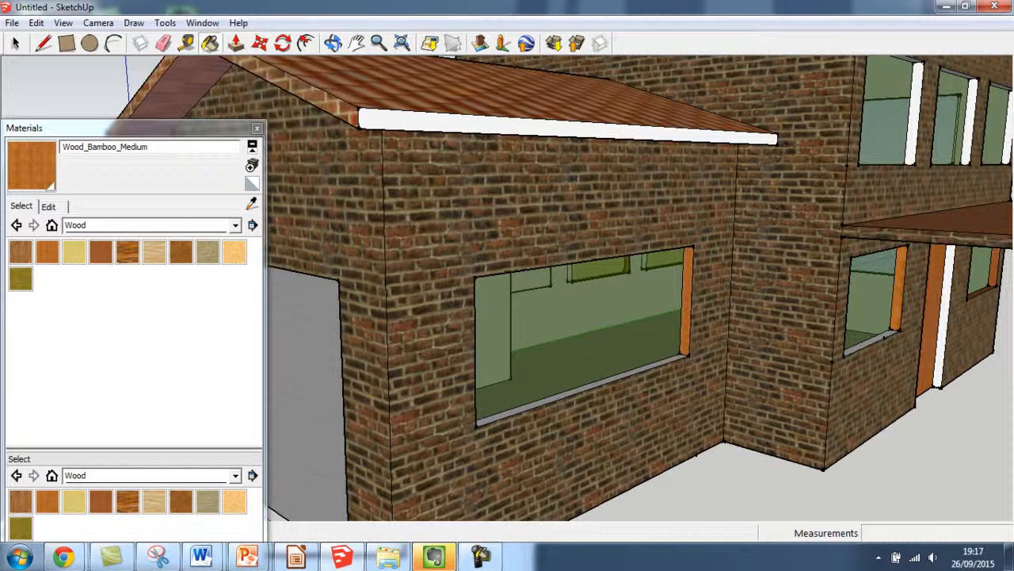
click(871, 342)
click(618, 376)
Step: Paint the far jamb of the large prism's upper window nearest the garage with Wood_Bamboo_Medium
scroll(688, 321, up, 4)
scroll(752, 326, down, 4)
scroll(872, 340, down, 2)
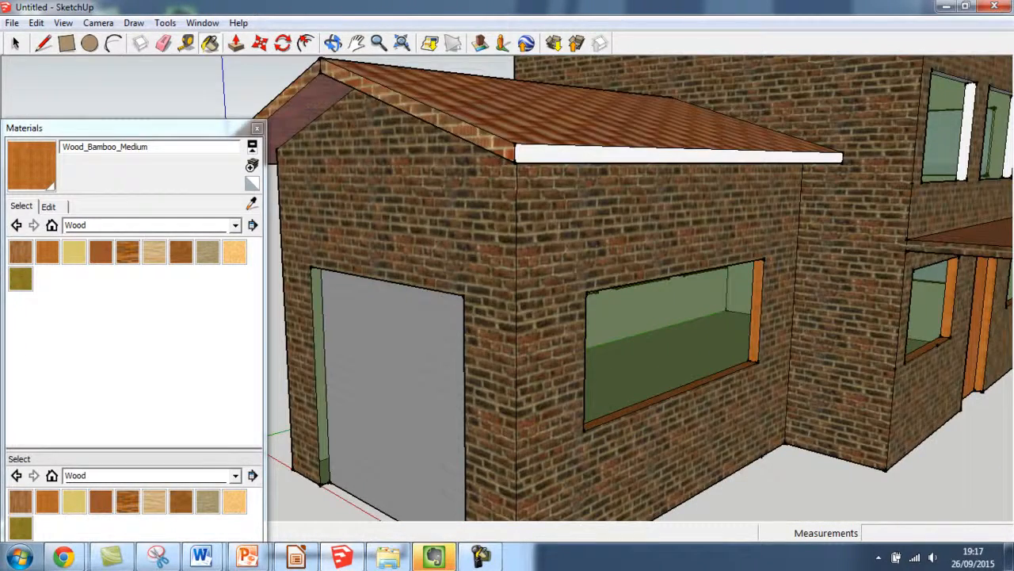
click(965, 131)
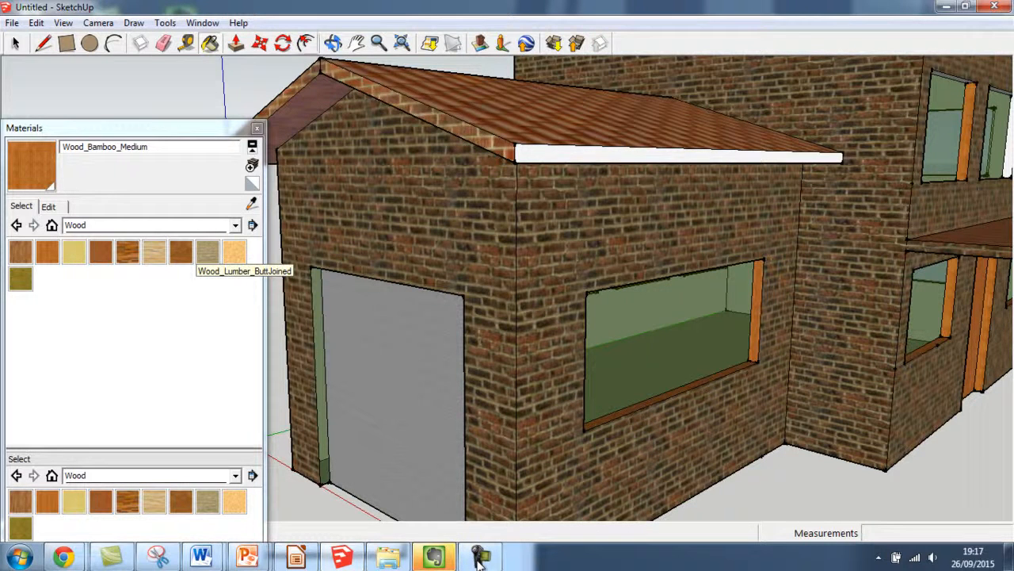
Step: Paint the opposite jambs of the small prism's window and the neighbouring ground-floor window with Wood_Bamboo_Medium
click(333, 42)
drag(713, 285, 317, 293)
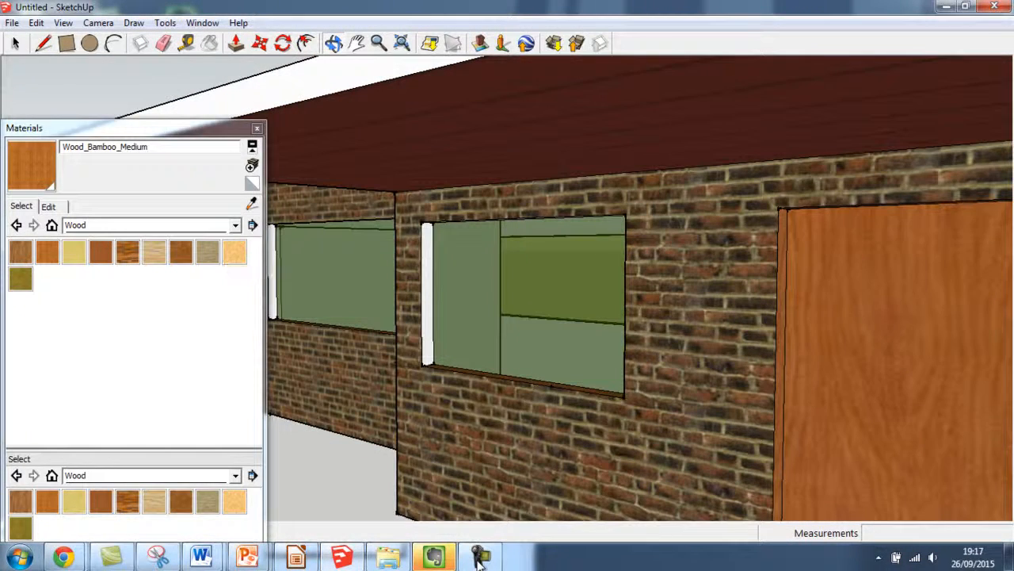
click(480, 559)
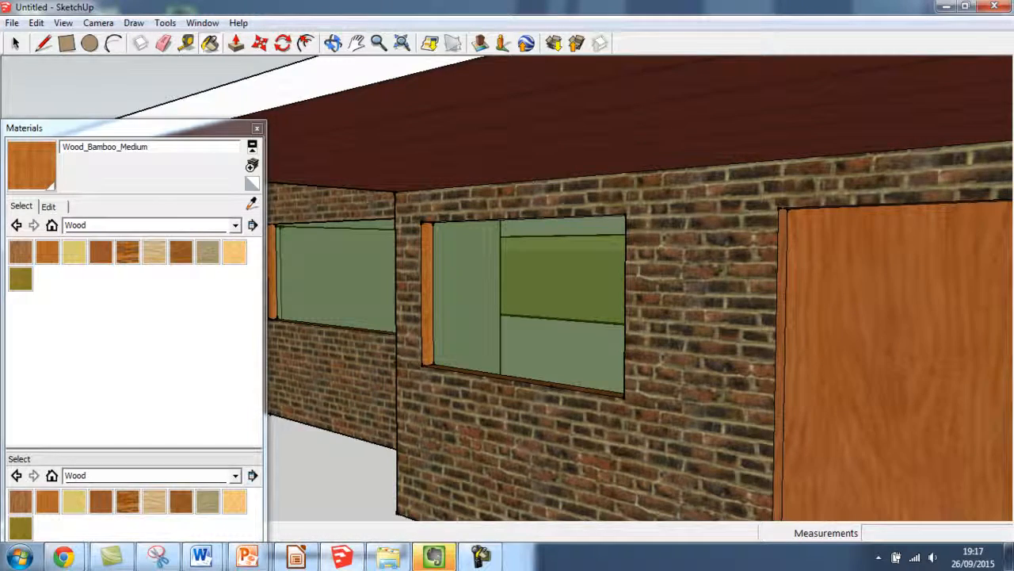
Step: Paint the garage-side jambs of the front facade's three upper windows with Wood_Bamboo_Medium
scroll(426, 289, up, 2)
scroll(458, 290, down, 6)
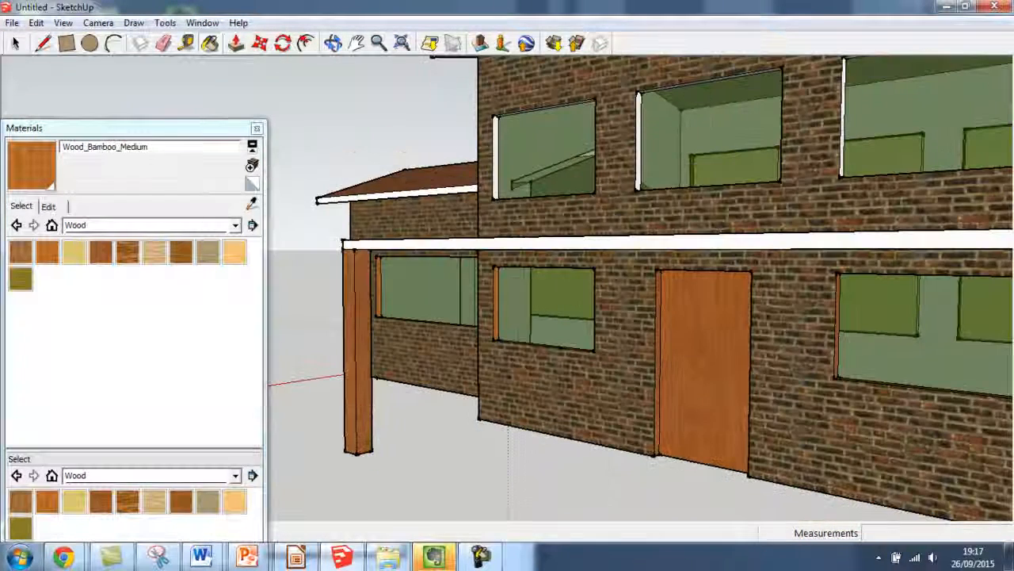
click(639, 144)
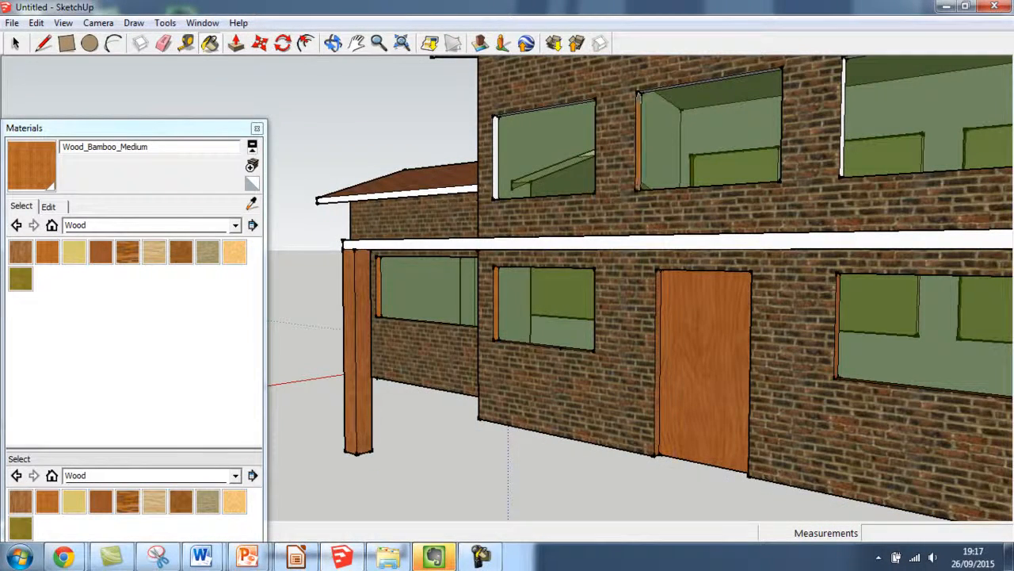
click(496, 155)
click(843, 119)
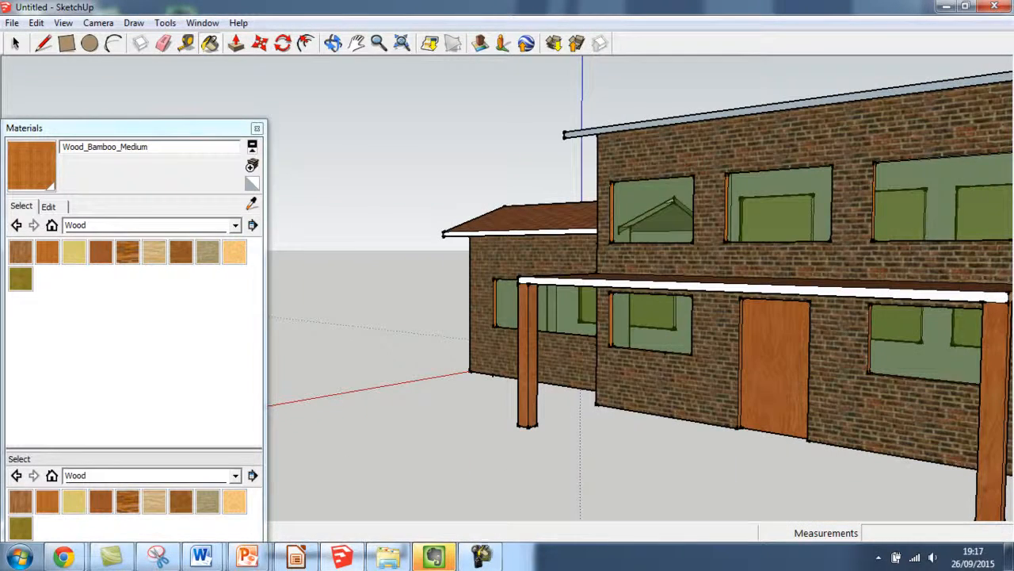
Step: Paint the inner side and underside of the garage-side canopy column with Wood_Bamboo_Medium, working from below the model
click(334, 43)
mouse_move(507, 357)
mouse_down()
mouse_move(586, 175)
mouse_move(443, 111)
mouse_move(385, 99)
mouse_move(376, 111)
mouse_move(301, 87)
mouse_move(309, 93)
mouse_up()
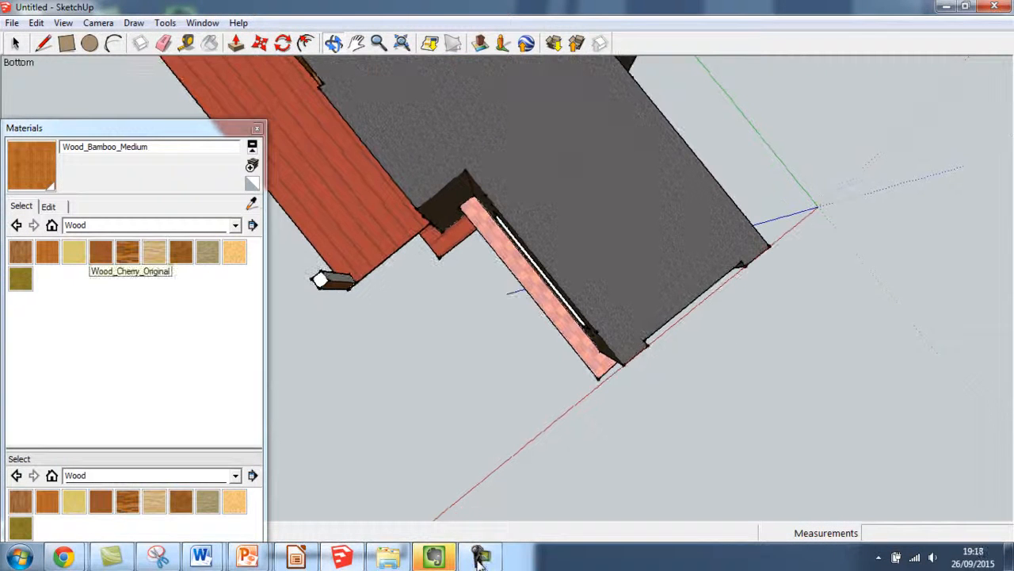
click(47, 251)
click(340, 277)
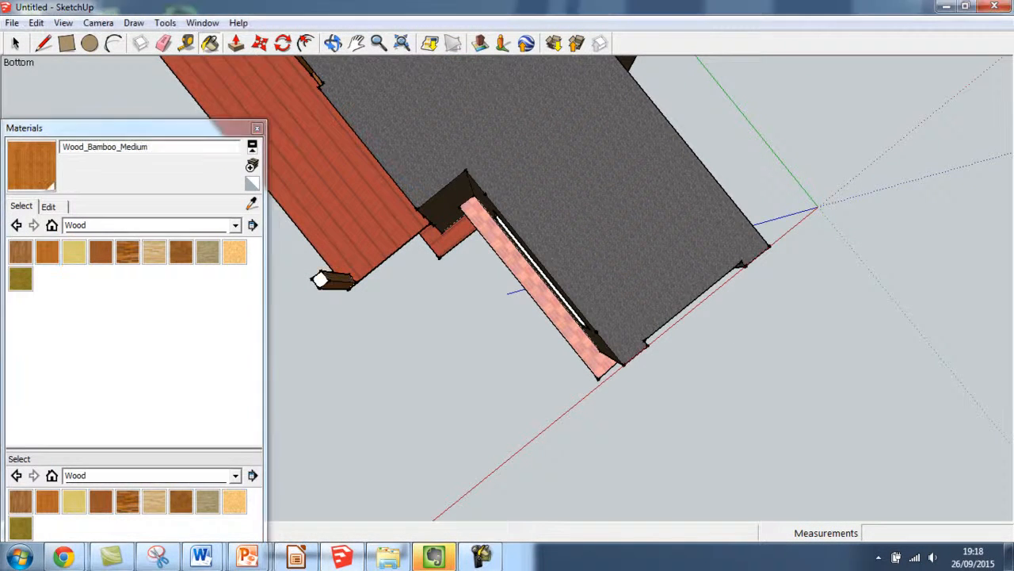
click(320, 279)
click(333, 44)
mouse_move(475, 175)
mouse_down()
mouse_move(578, 206)
mouse_move(590, 230)
mouse_move(594, 381)
mouse_move(582, 222)
mouse_move(590, 159)
mouse_move(662, 165)
mouse_up()
click(45, 252)
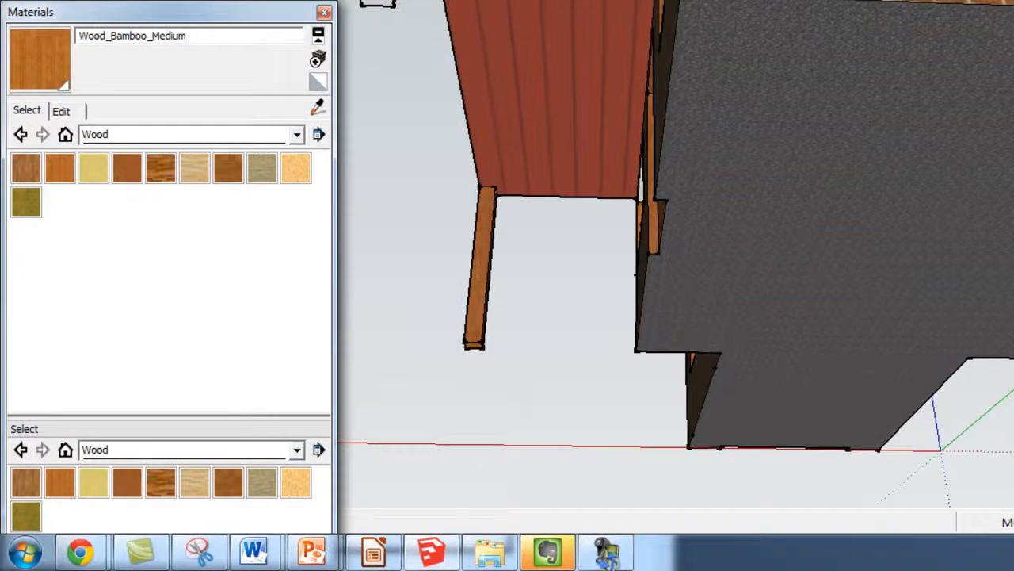
click(605, 562)
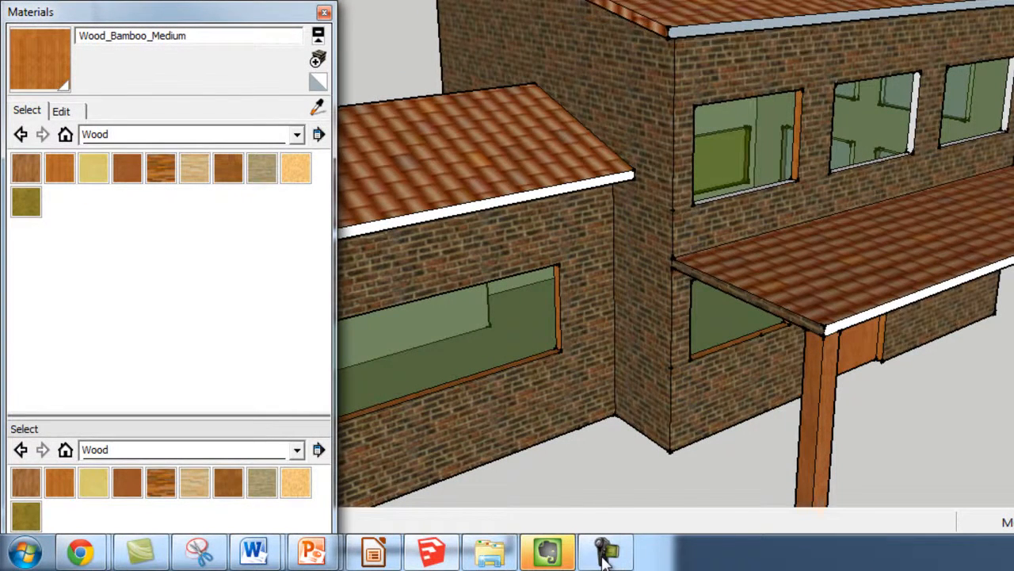
click(605, 553)
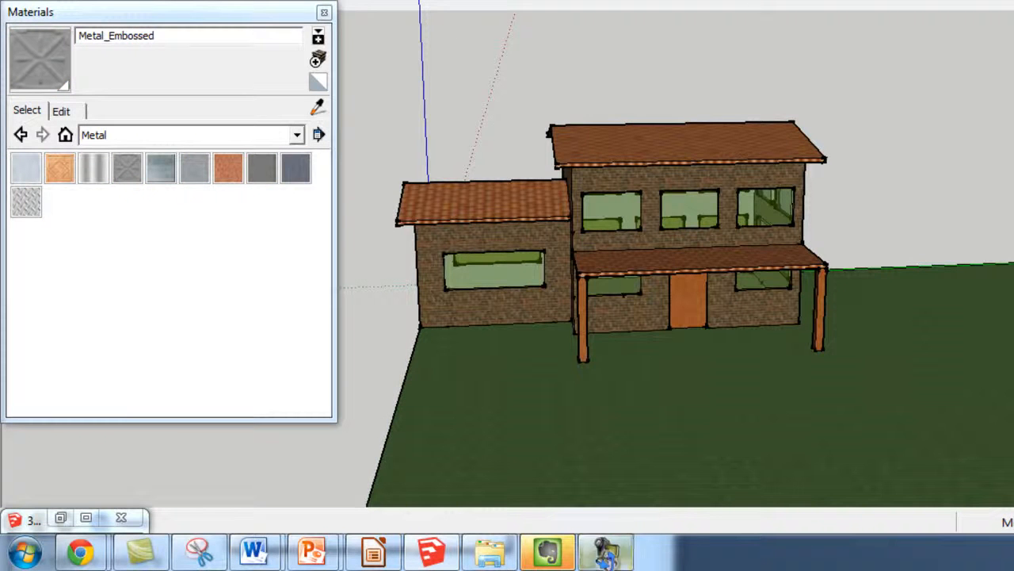
scroll(548, 247, up, 4)
middle_drag(549, 247, 745, 222)
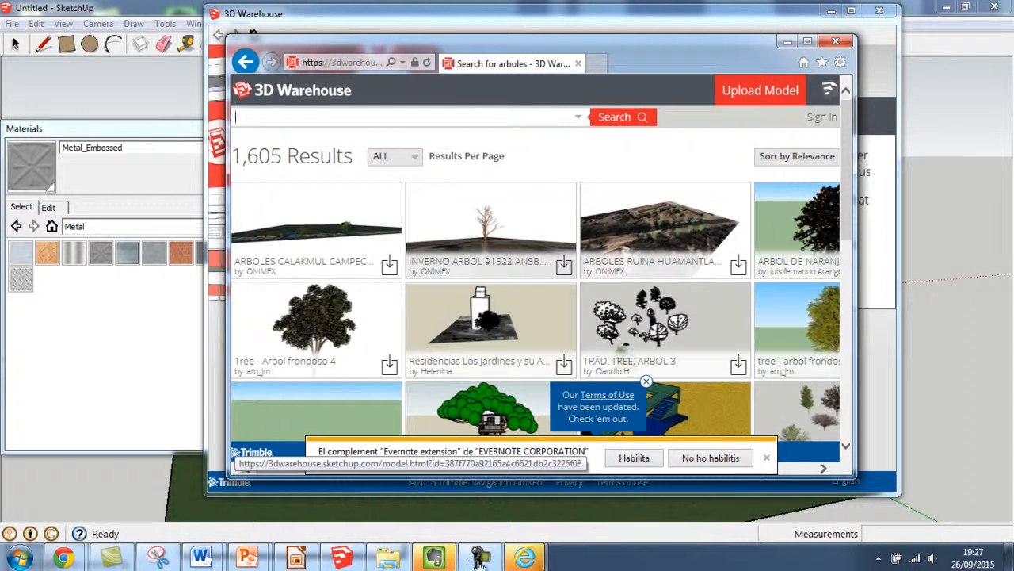
Step: Browse the 3D Warehouse results for arboles, open the "Arboles y carteles Estación San Vicente." model page, and maximize it
scroll(333, 348, down, 4)
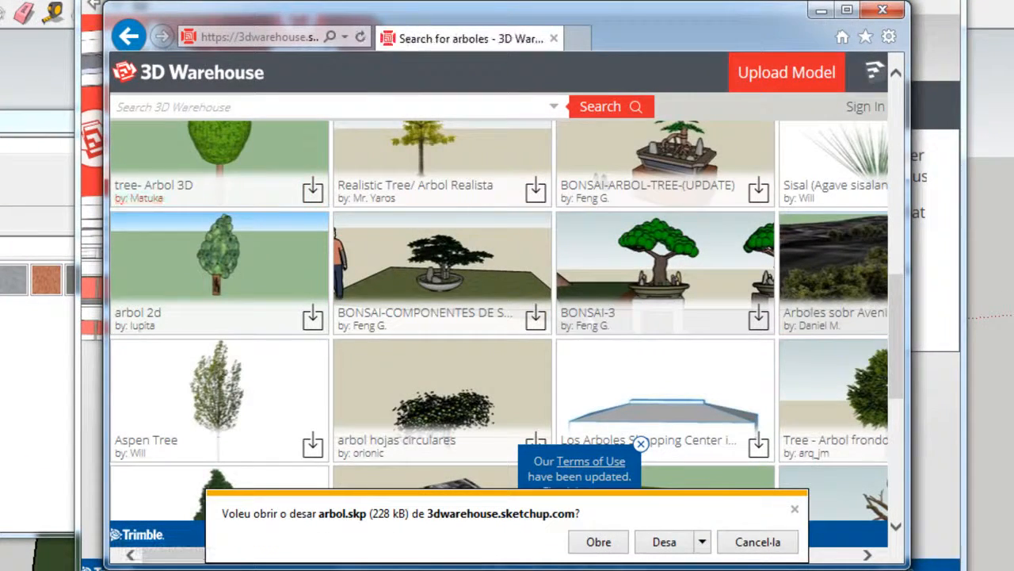
scroll(507, 317, down, 10)
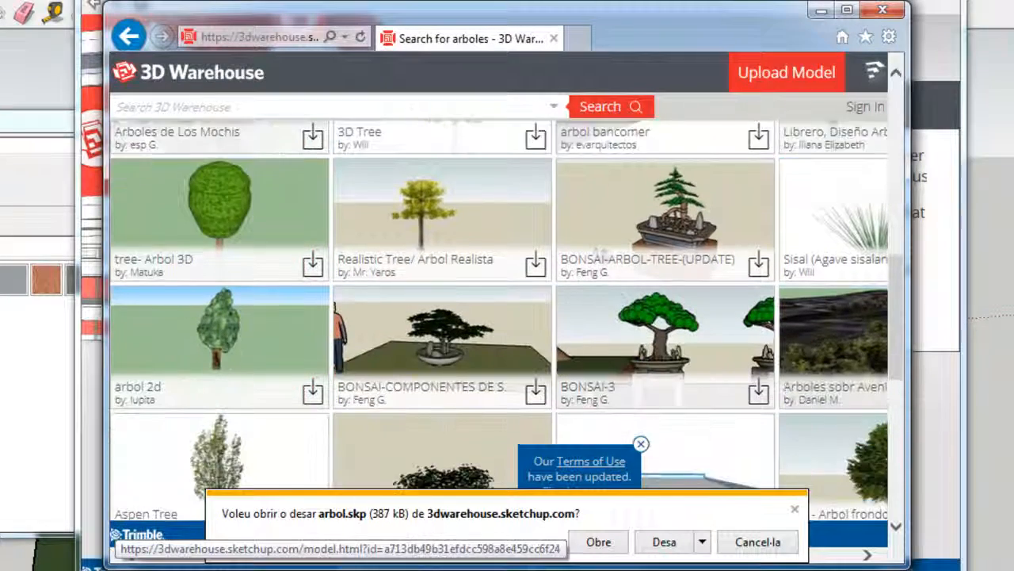
scroll(507, 317, down, 3)
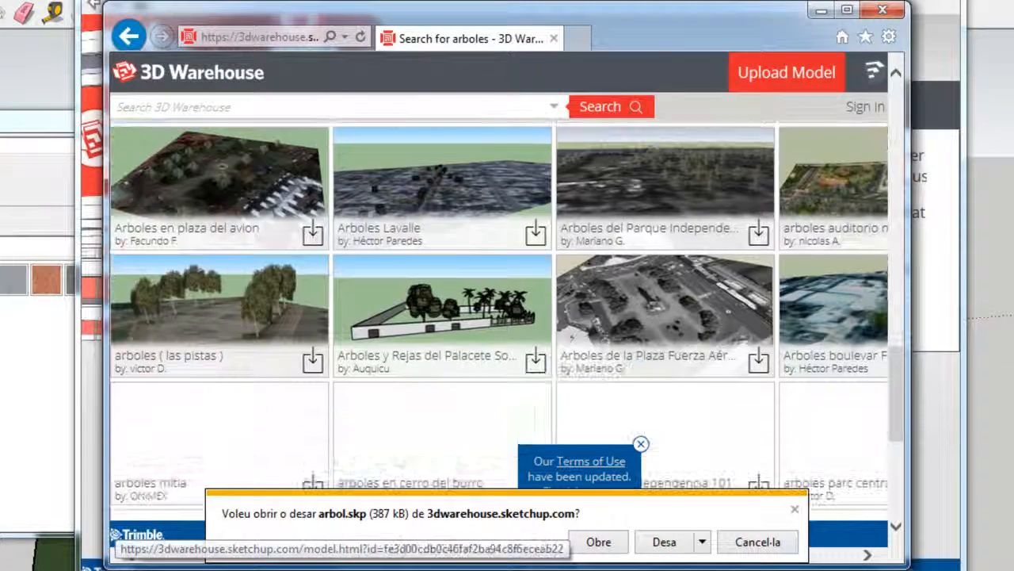
scroll(460, 420, down, 2)
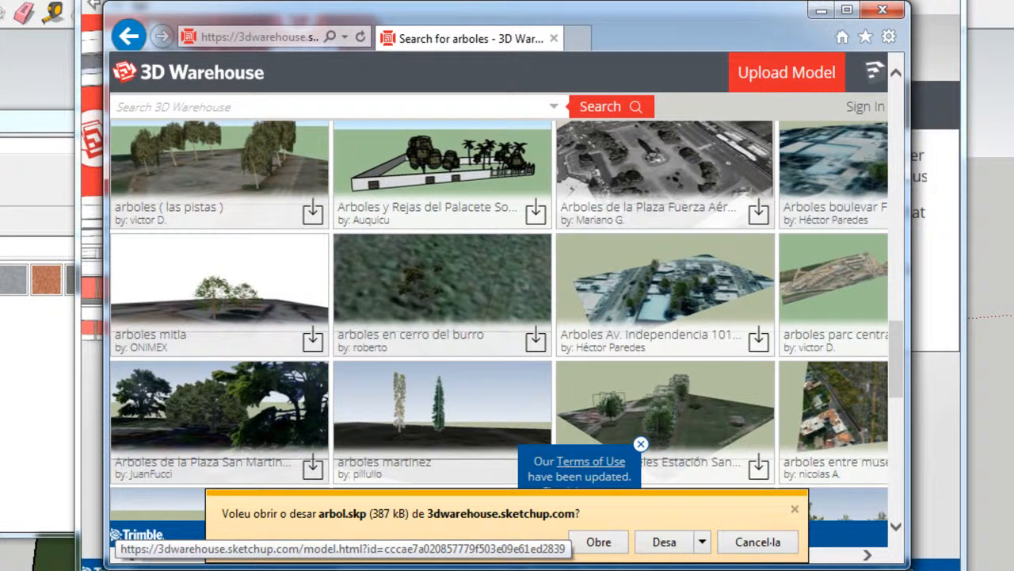
click(261, 408)
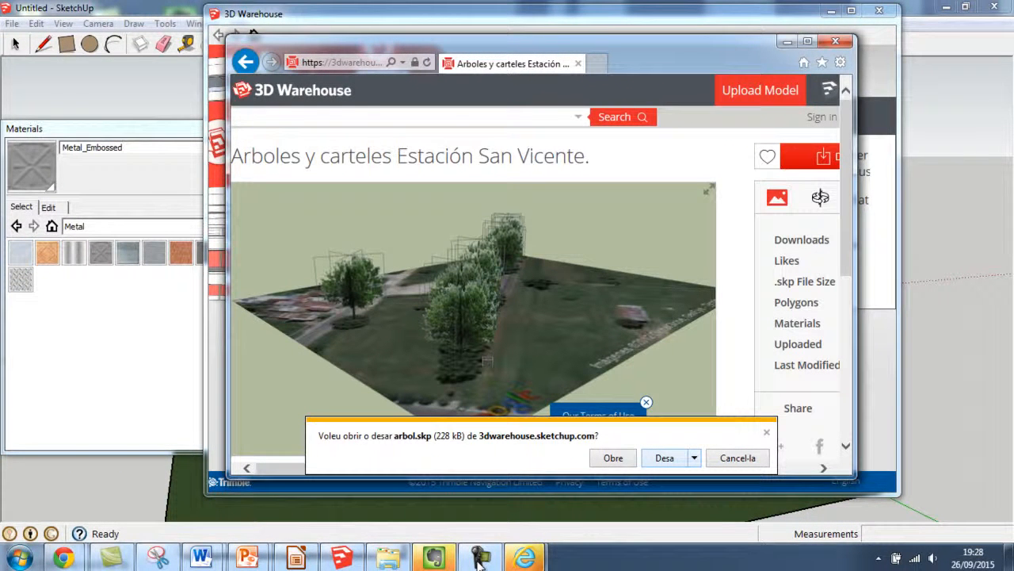
click(807, 41)
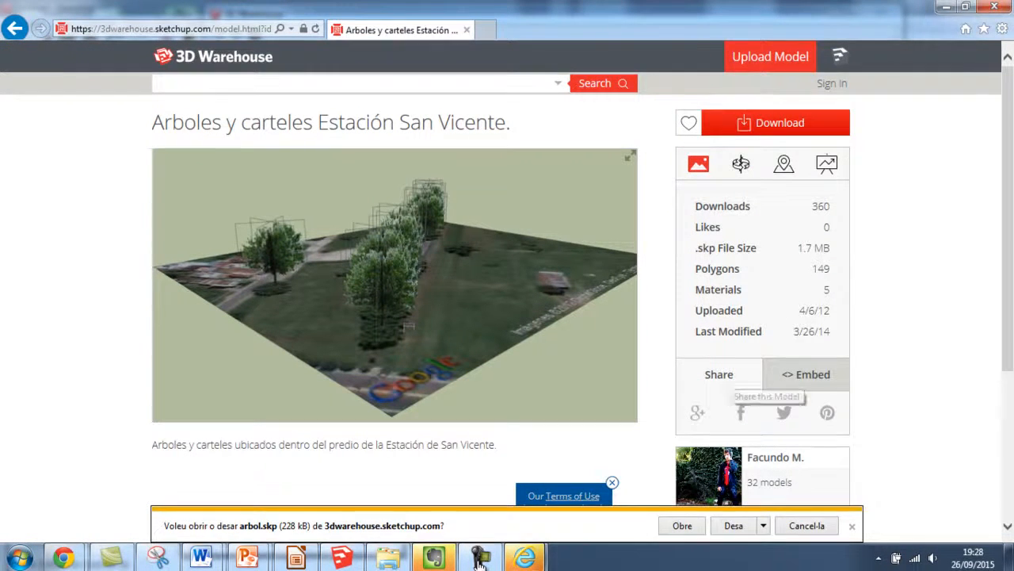
Step: Switch back to SketchUp, select the entire house without the ground plane, and make it a group
click(342, 557)
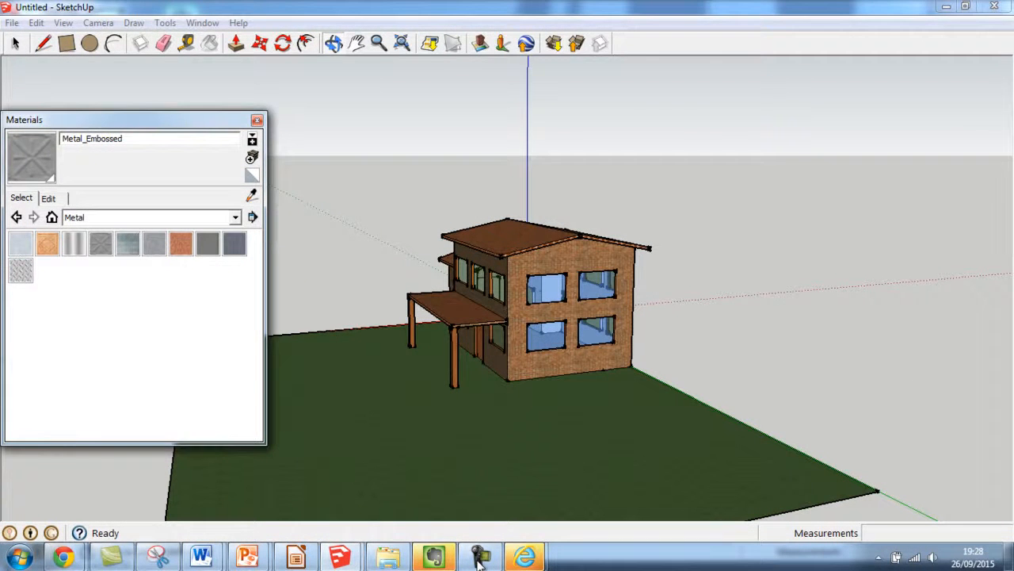
drag(366, 165, 674, 422)
right_click(616, 108)
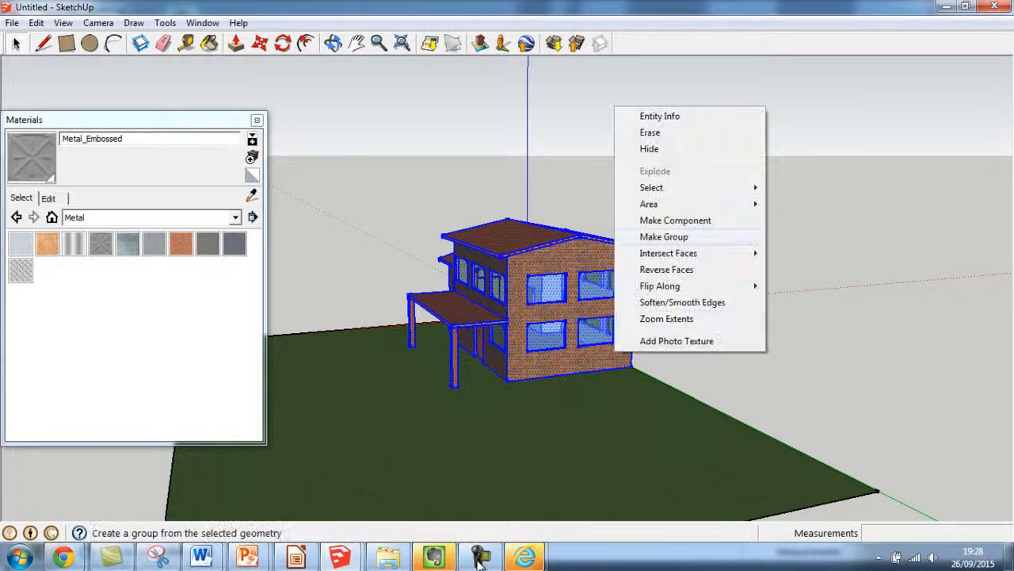
click(664, 237)
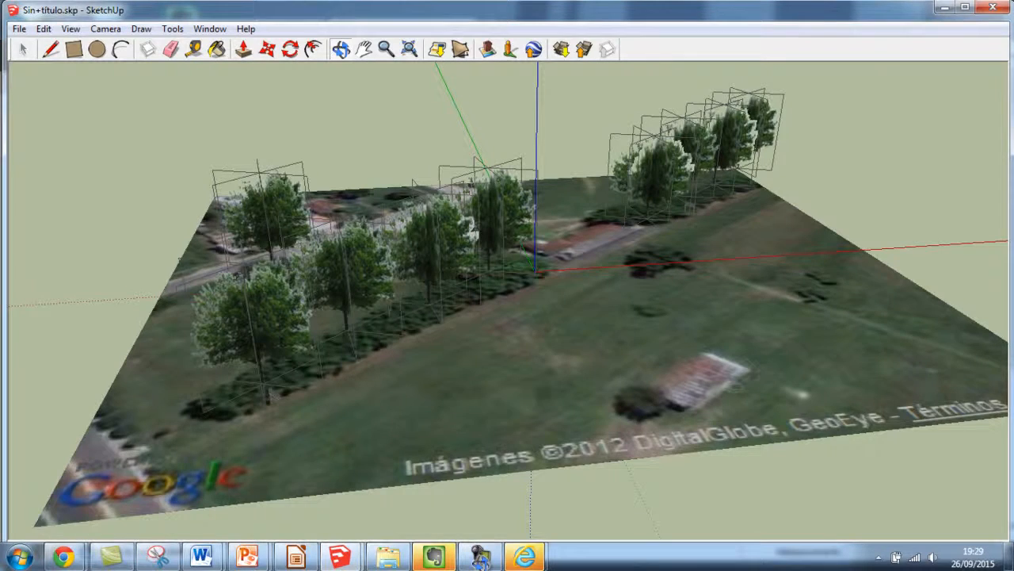
Step: Place the copied house group on the open grass beside the row of trees in the downloaded model
scroll(614, 374, up, 3)
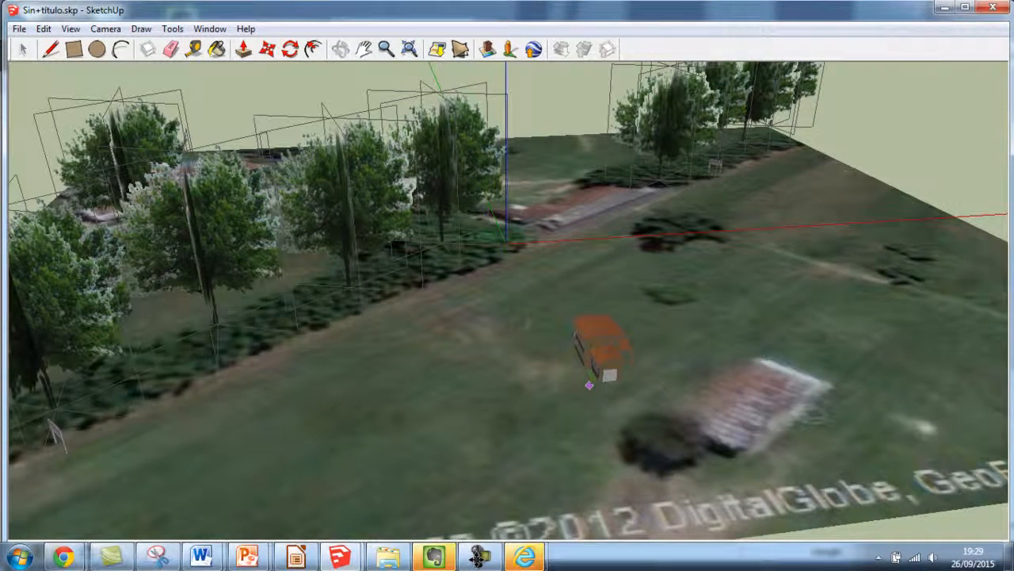
click(589, 385)
scroll(607, 416, up, 3)
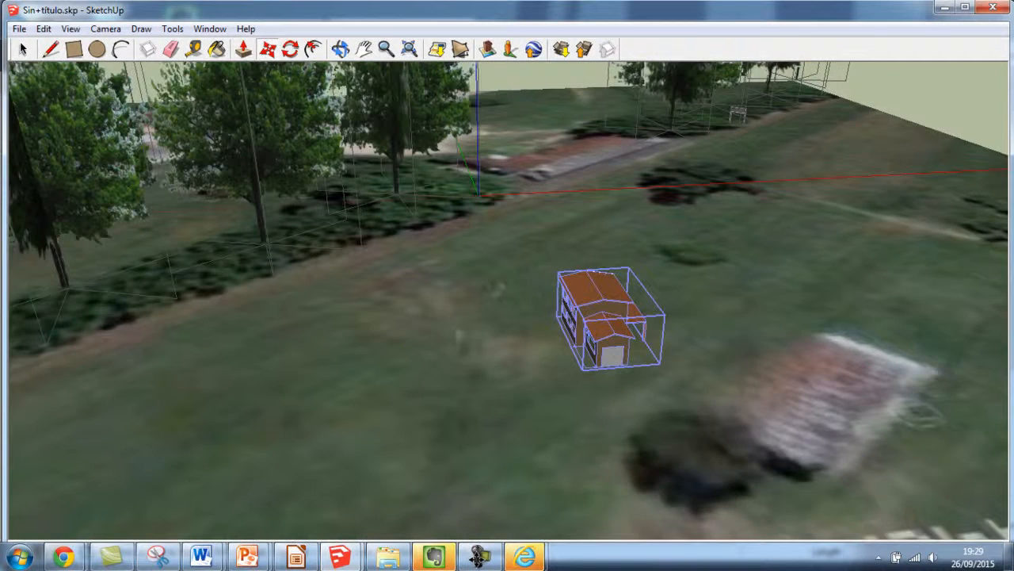
Step: Scale up the placed house group proportionally by one of its upper corners so it suits the size of the trees
scroll(413, 325, down, 1)
scroll(412, 362, up, 3)
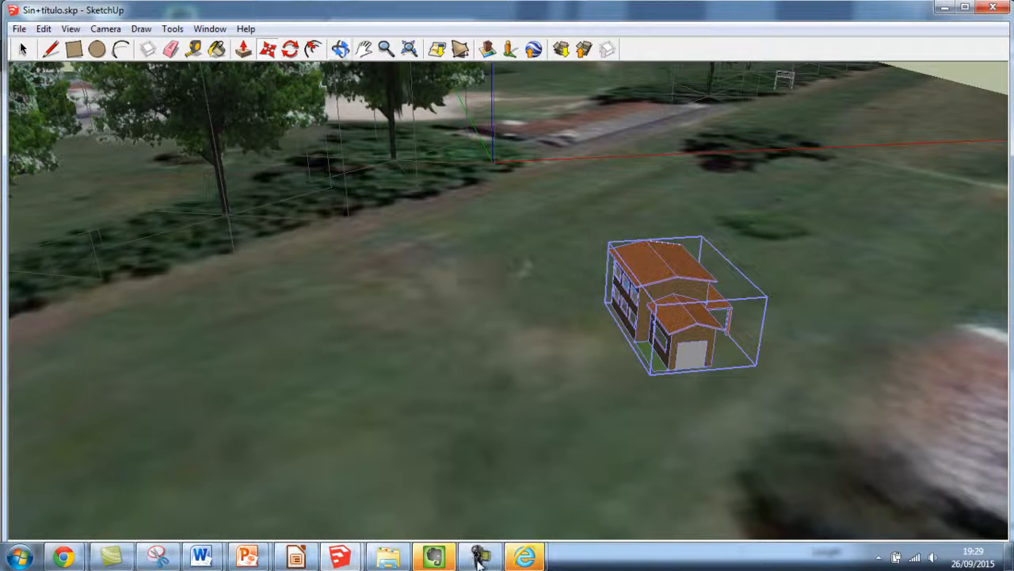
key(alt+t)
key(Return)
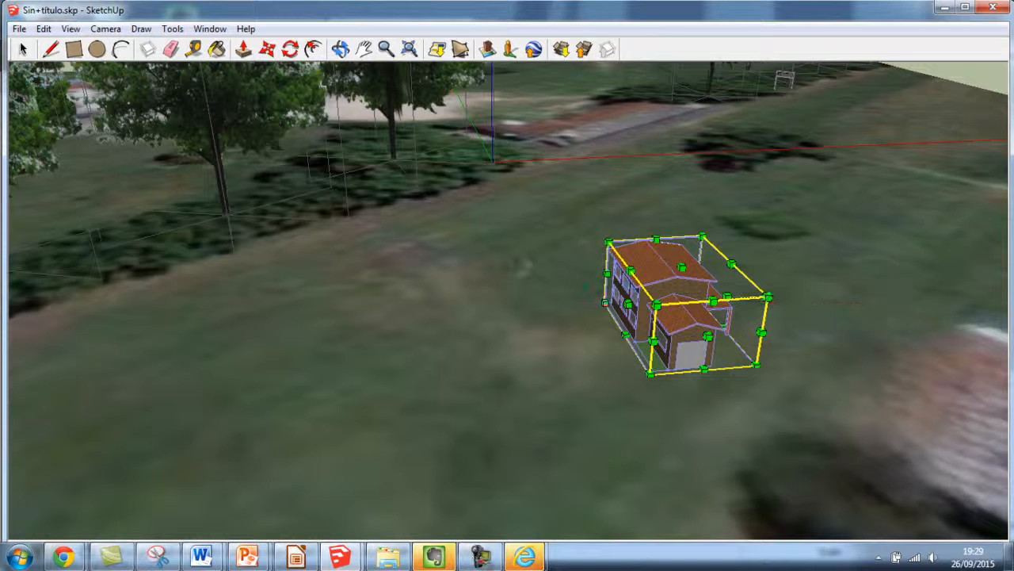
drag(767, 297, 947, 291)
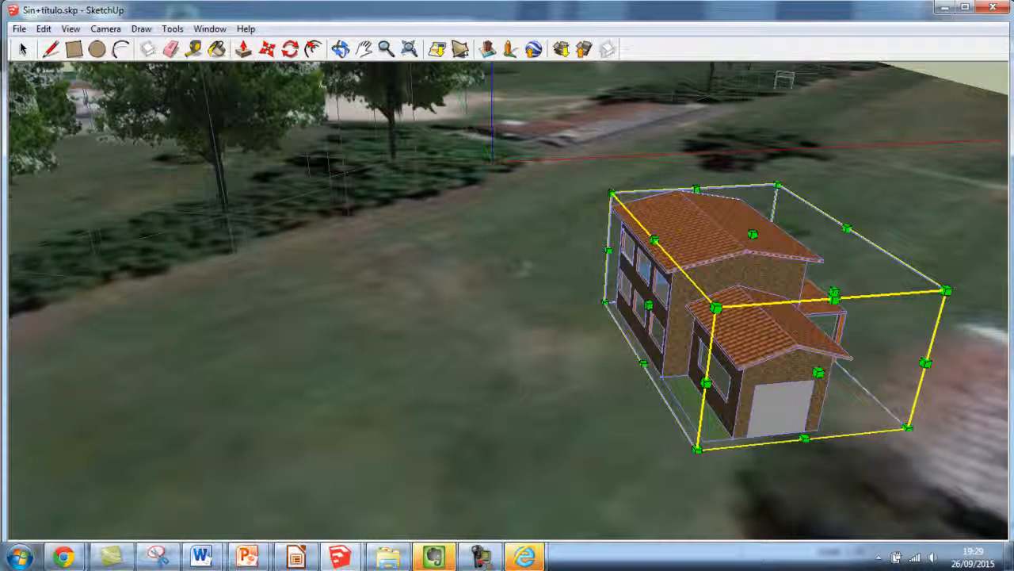
scroll(857, 206, up, 3)
scroll(830, 268, down, 2)
scroll(837, 316, up, 3)
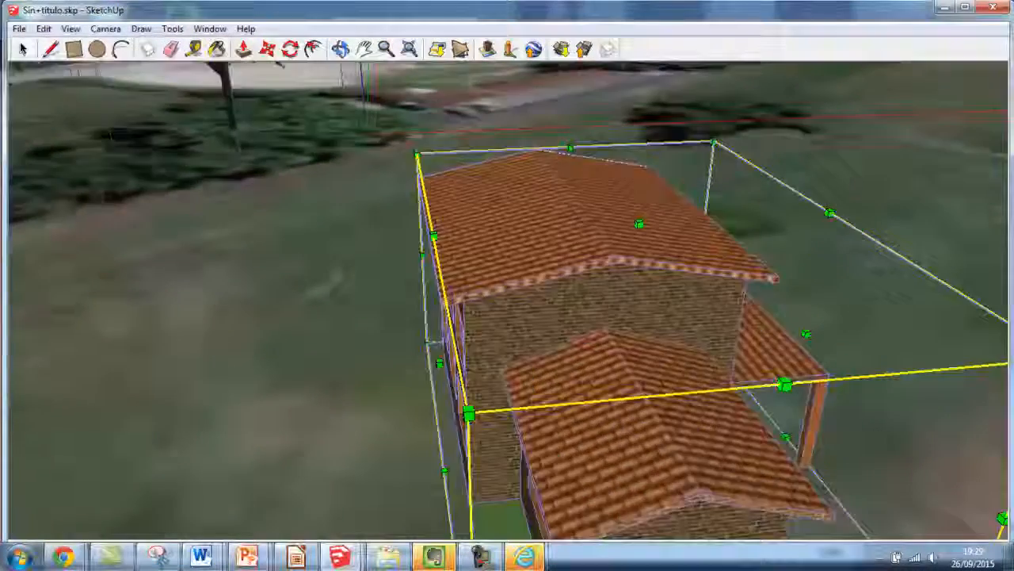
Step: Enlarge the house group further, proportionally from its front upper corner on the tree side, and deselect it
scroll(871, 317, down, 4)
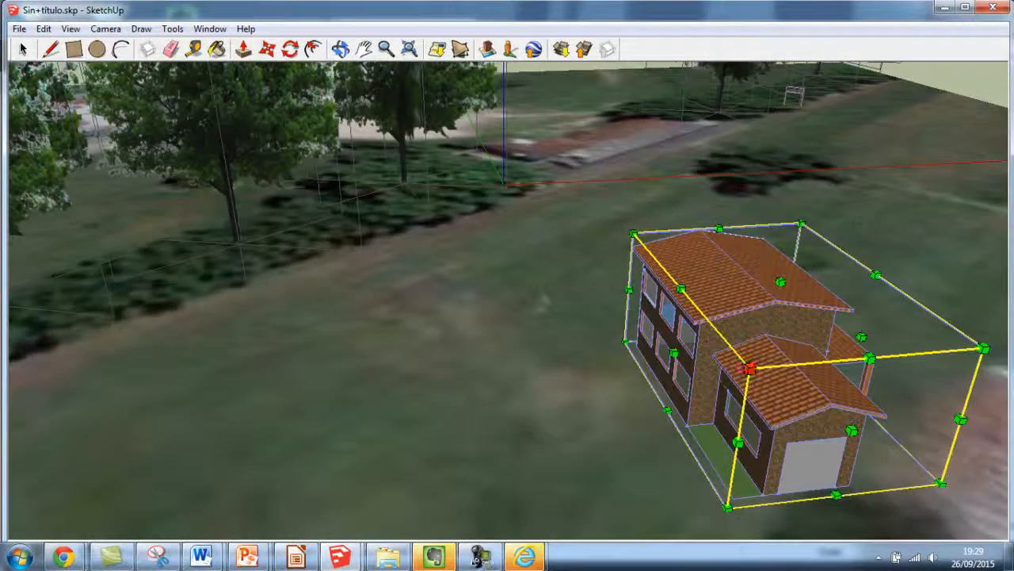
scroll(753, 366, down, 2)
scroll(749, 368, up, 3)
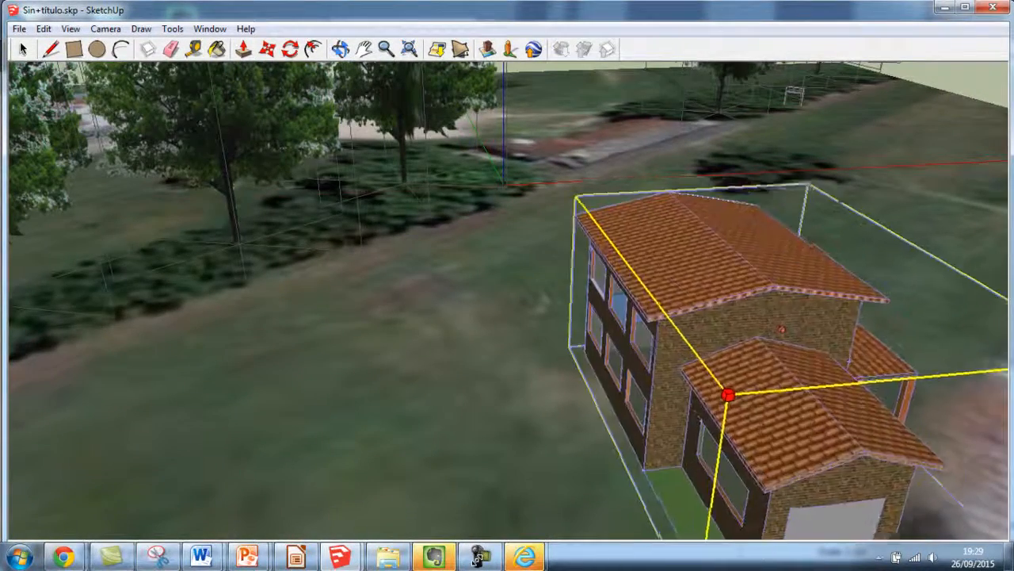
scroll(729, 394, down, 1)
key(s)
scroll(714, 397, down, 4)
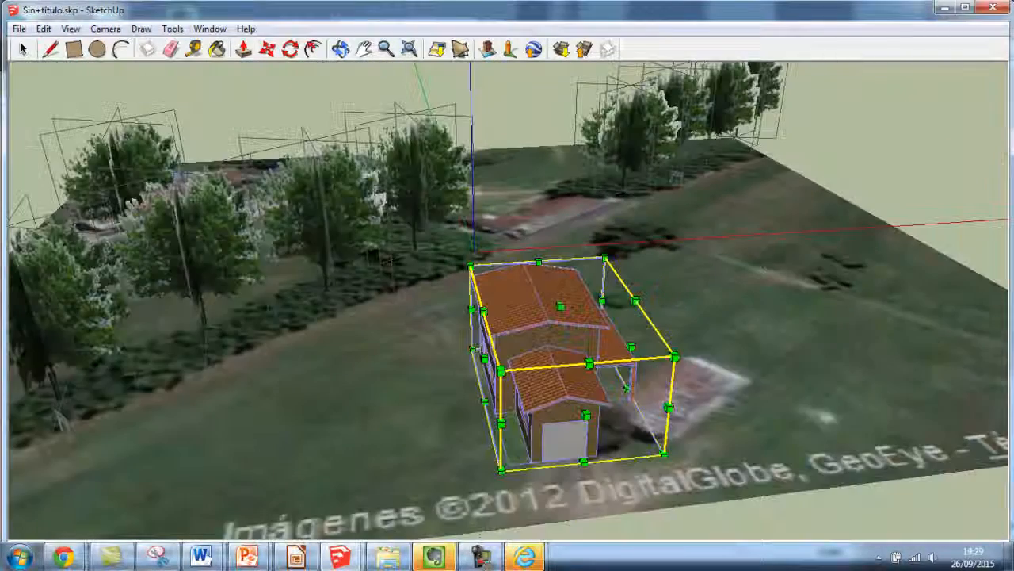
scroll(879, 420, down, 1)
scroll(935, 460, up, 2)
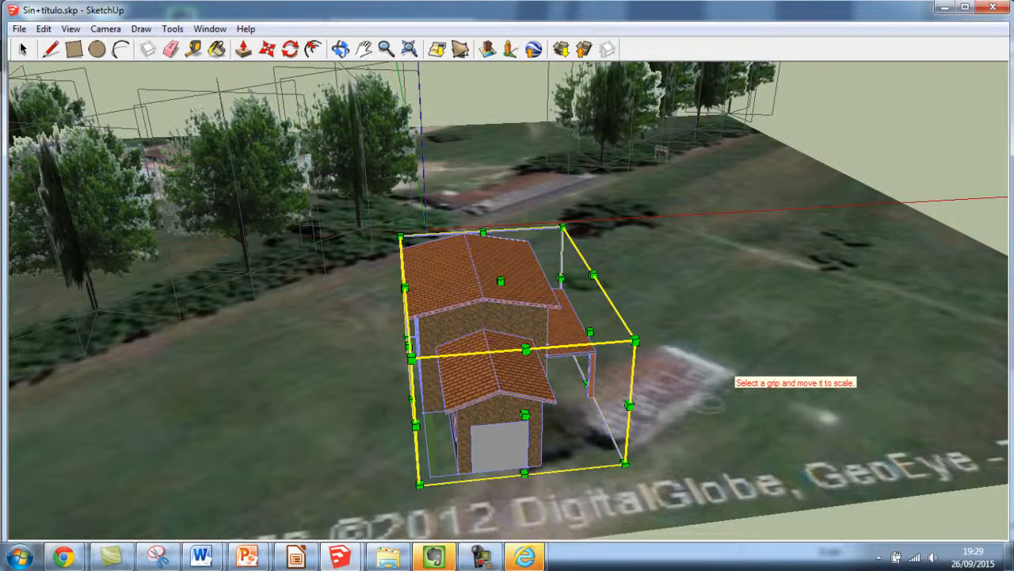
click(724, 367)
scroll(483, 402, up, 2)
scroll(697, 408, down, 3)
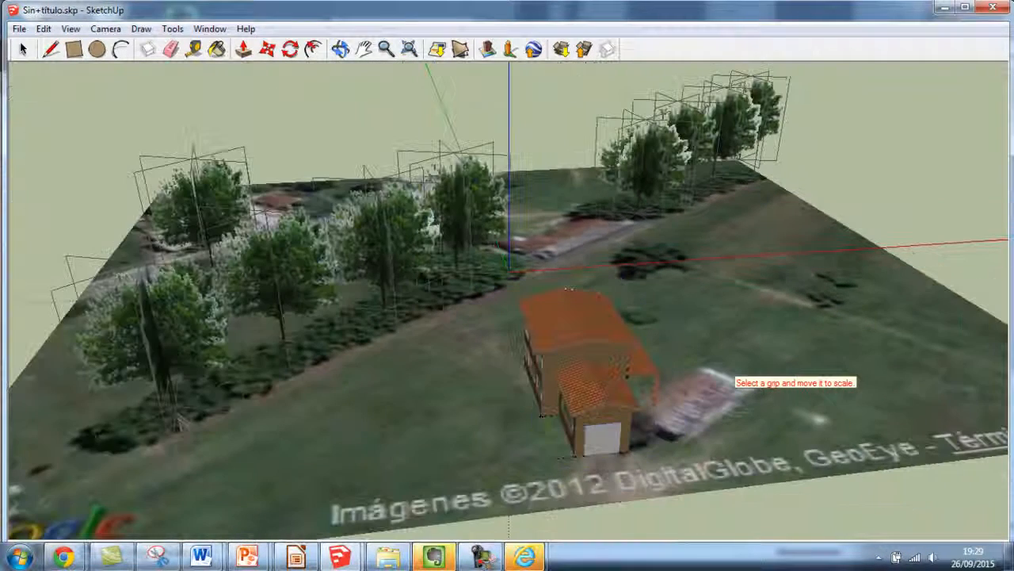
Step: Turn on shadows for the landscape model and the house
key(alt+f)
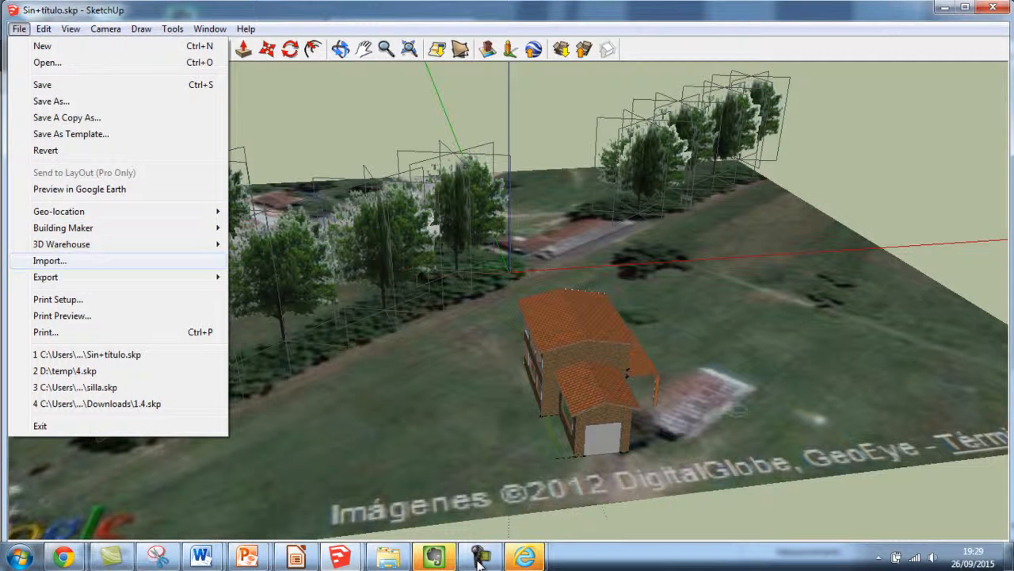
key(Right)
key(Right)
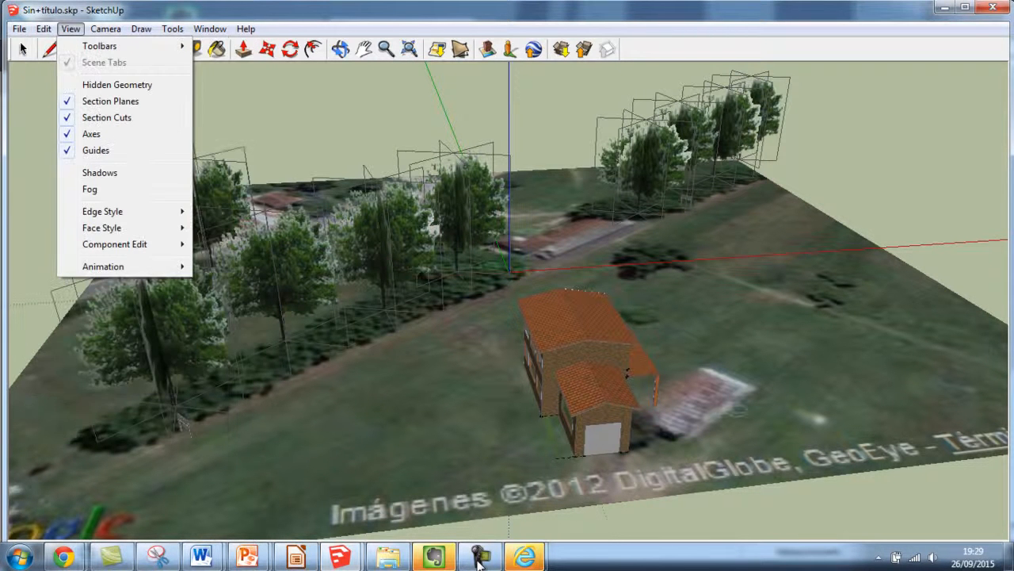
click(100, 173)
click(590, 372)
click(817, 365)
scroll(817, 365, down, 2)
scroll(793, 380, up, 5)
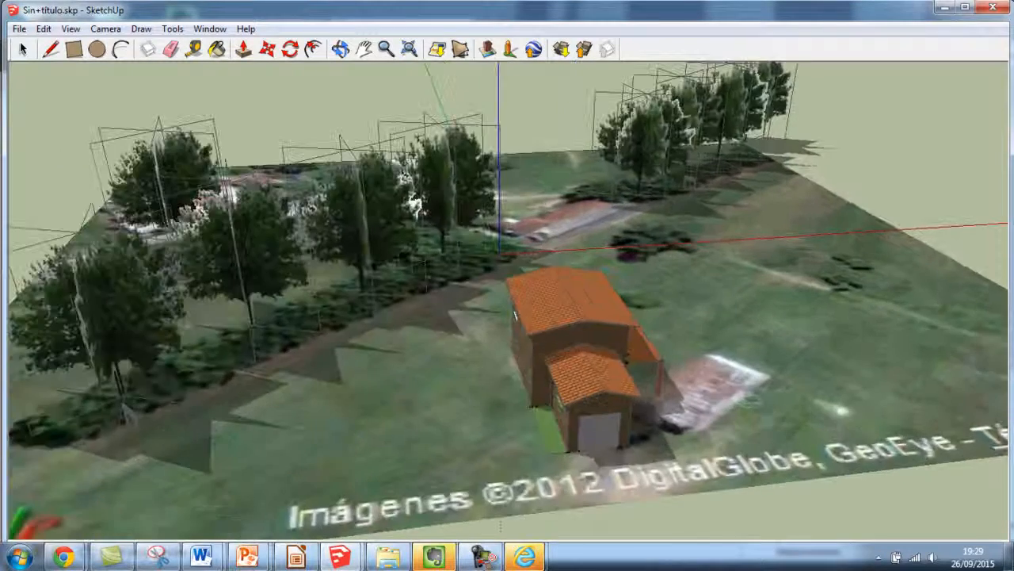
scroll(717, 340, up, 1)
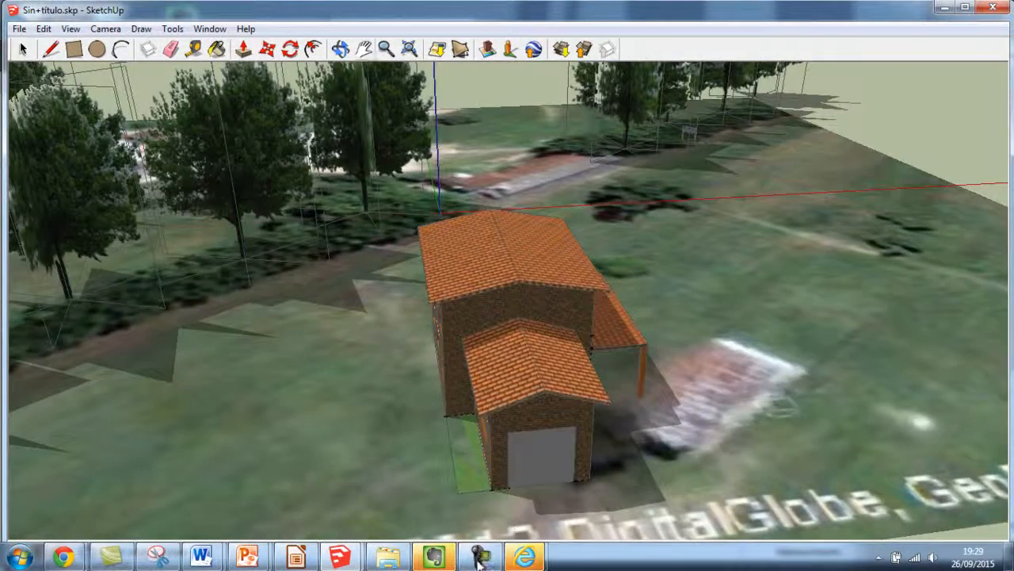
Step: Examine the shaded house and the row of trees from several angles around the terrain
click(341, 49)
drag(783, 406, 793, 376)
drag(697, 300, 618, 359)
scroll(783, 344, up, 2)
scroll(772, 325, up, 2)
scroll(963, 271, down, 2)
scroll(960, 341, down, 2)
drag(960, 341, 1010, 347)
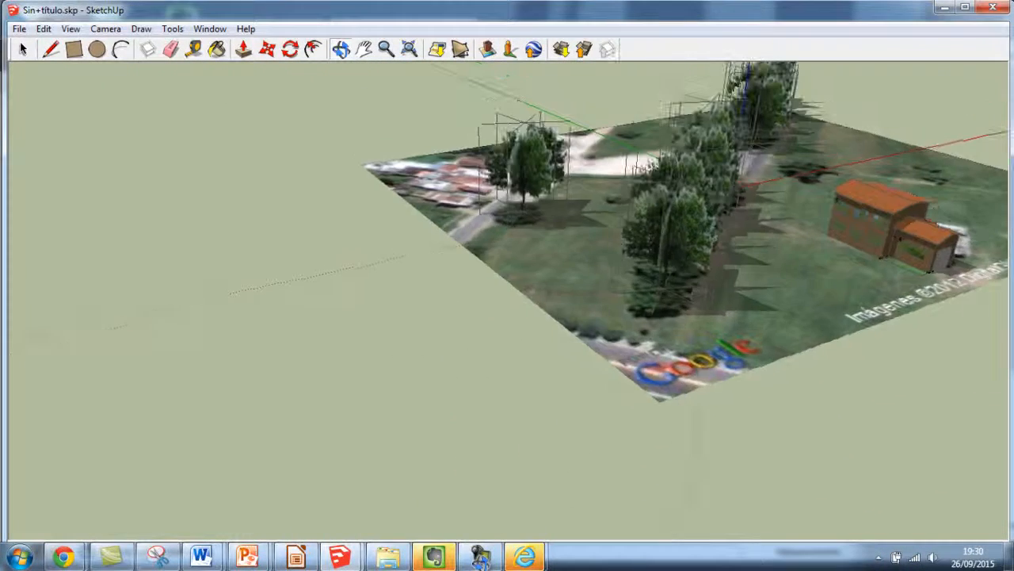